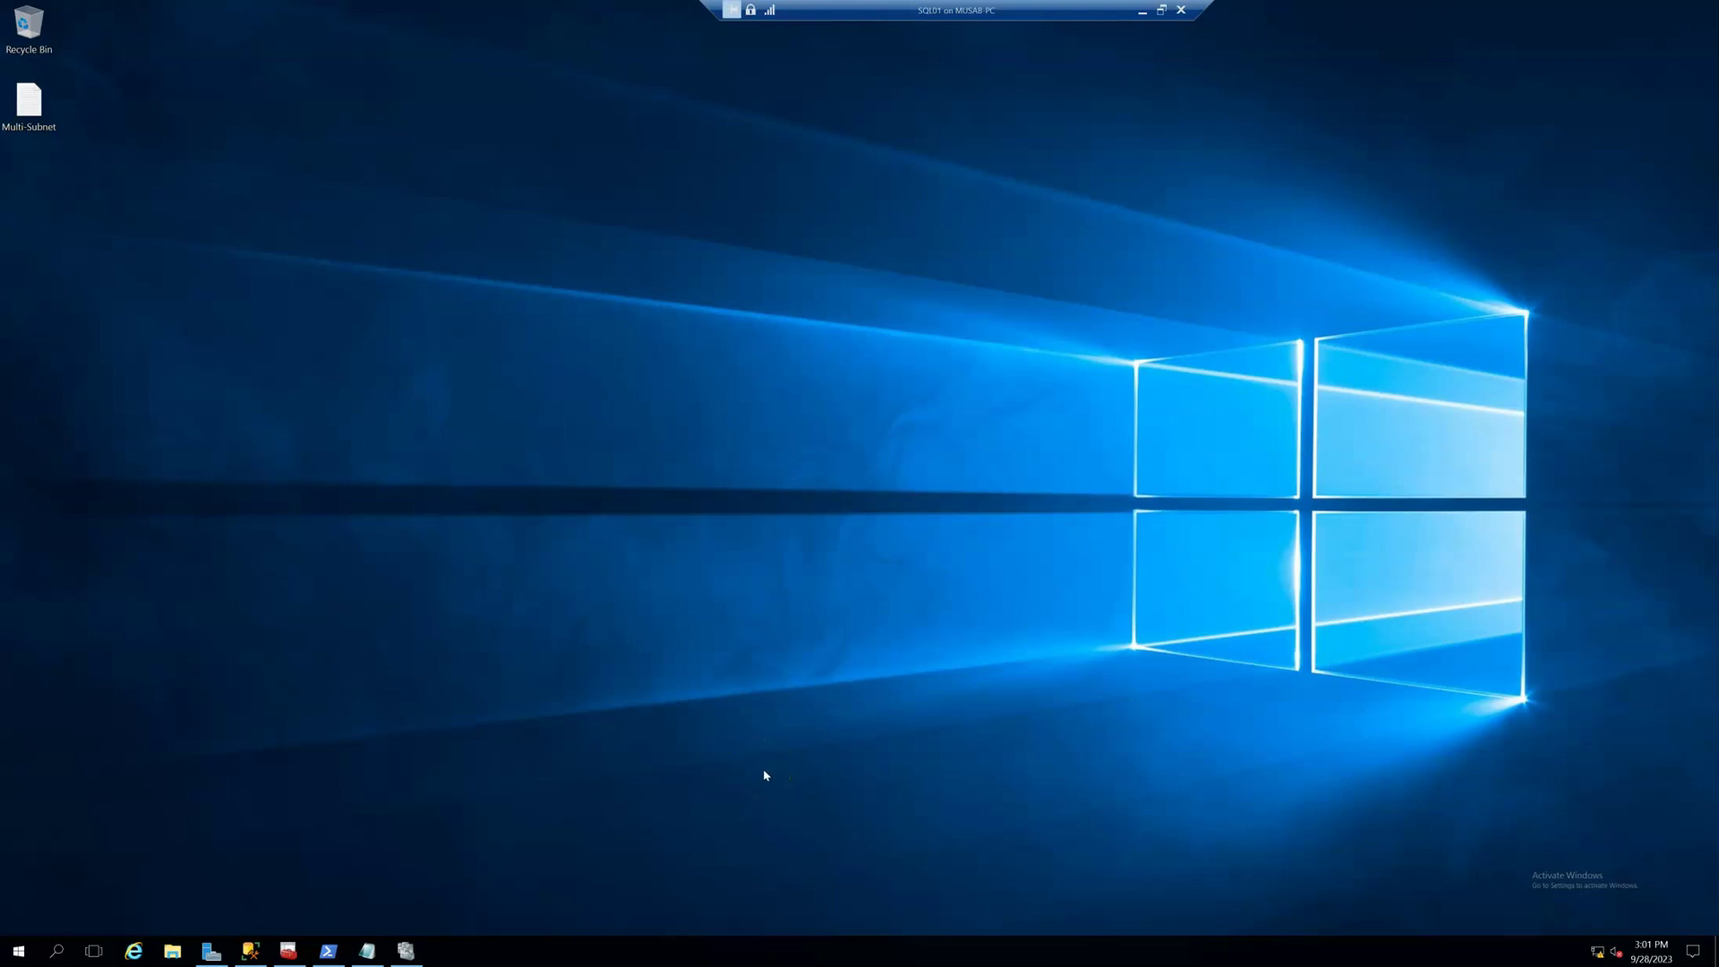
Switch to SQL Server Management Studio and select the SQL01 server.
{"action": "left_click", "coordinate": [250, 950]}
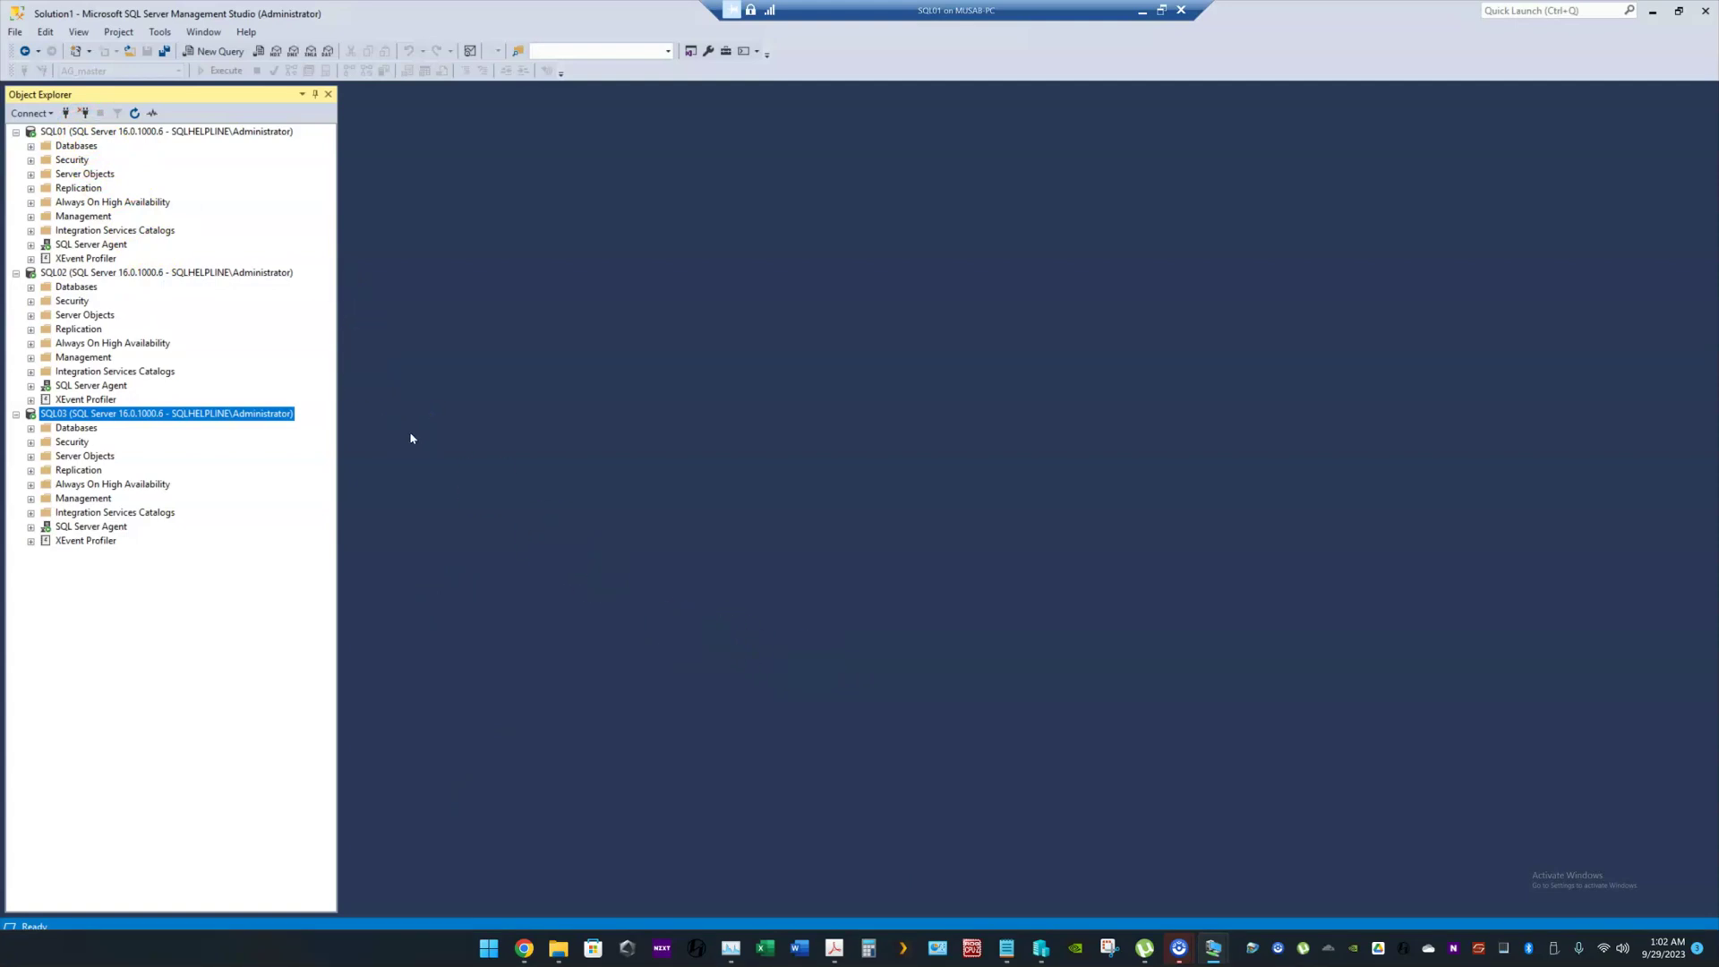
{"action": "left_click", "coordinate": [112, 134]}
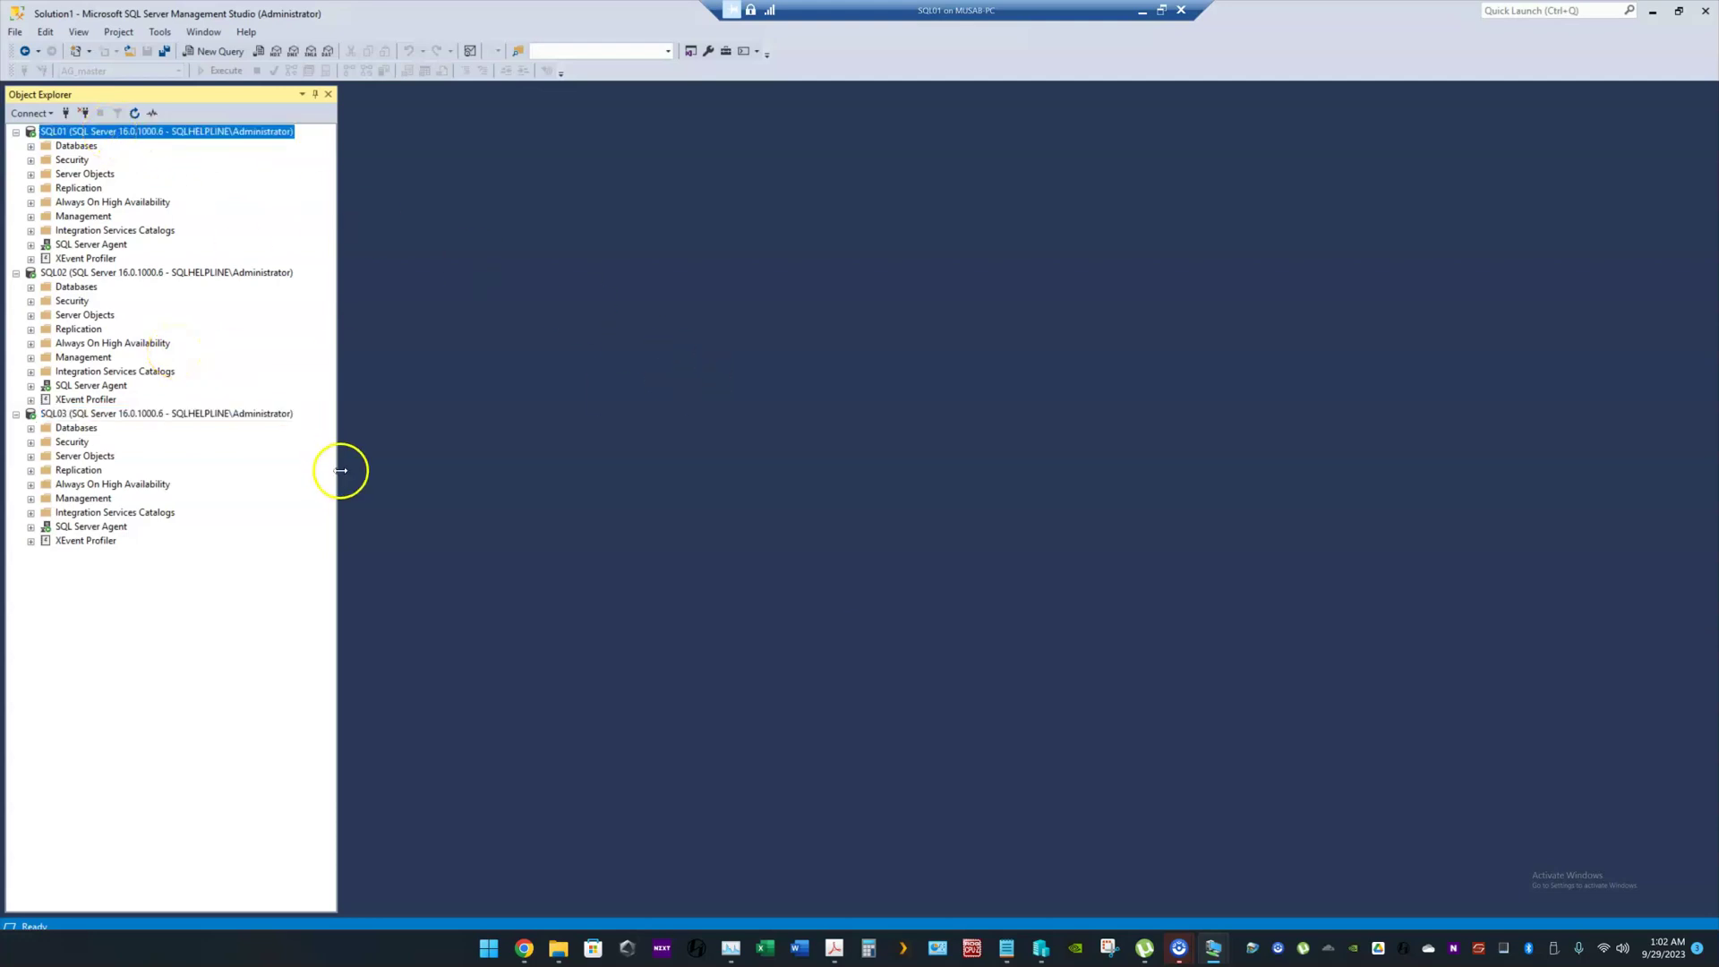
Open a Command Prompt and look up the IP address of SQL01 with nslookup.
{"action": "key", "text": "super"}
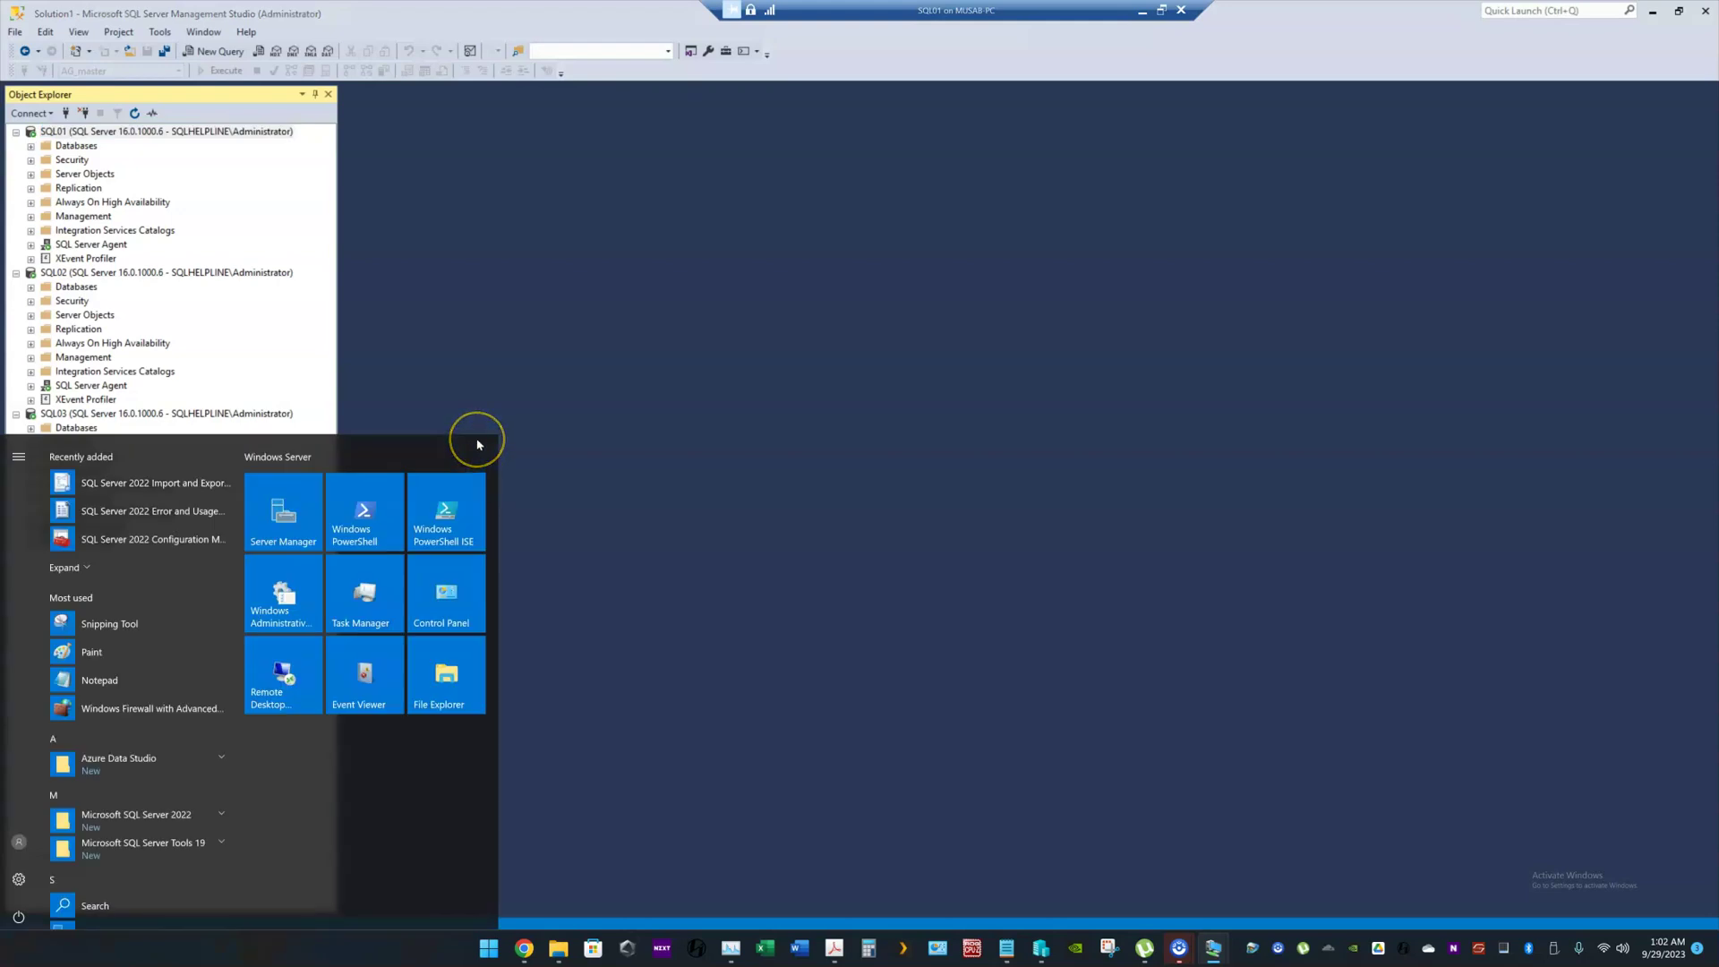
{"action": "type", "text": "cmd"}
{"action": "key", "text": "Return"}
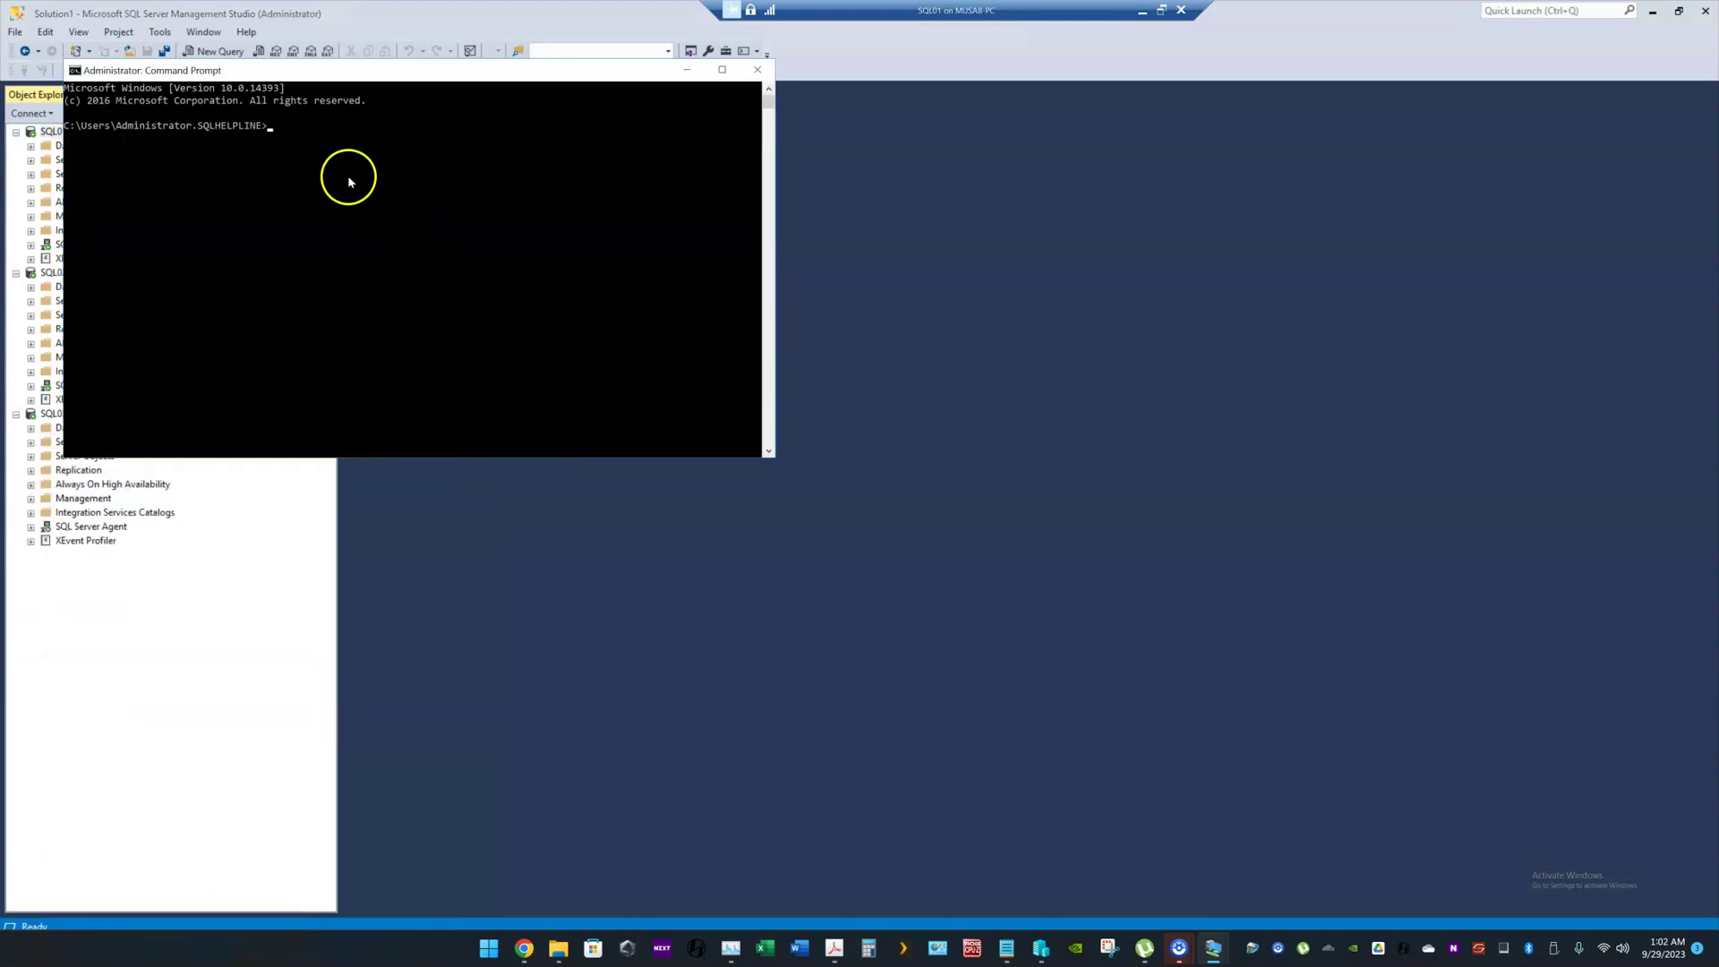
{"action": "left_click_drag", "start_coordinate": [236, 76], "coordinate": [552, 227]}
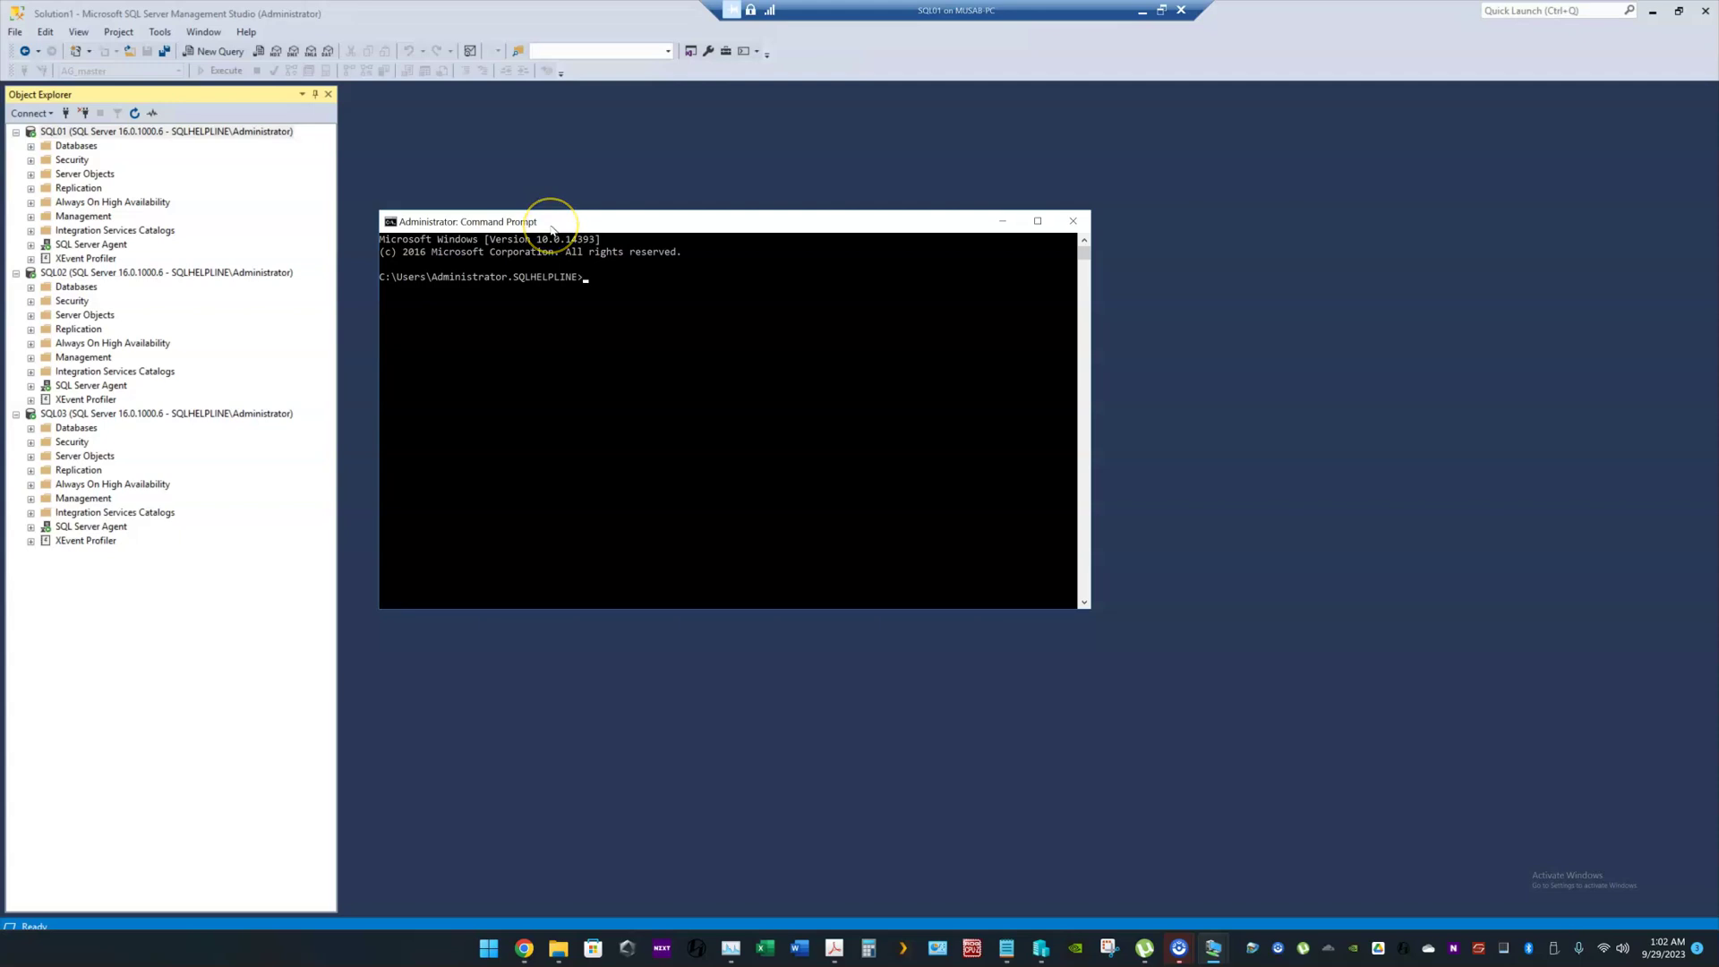
{"action": "type", "text": "nslookup SQL01"}
{"action": "key", "text": "Return"}
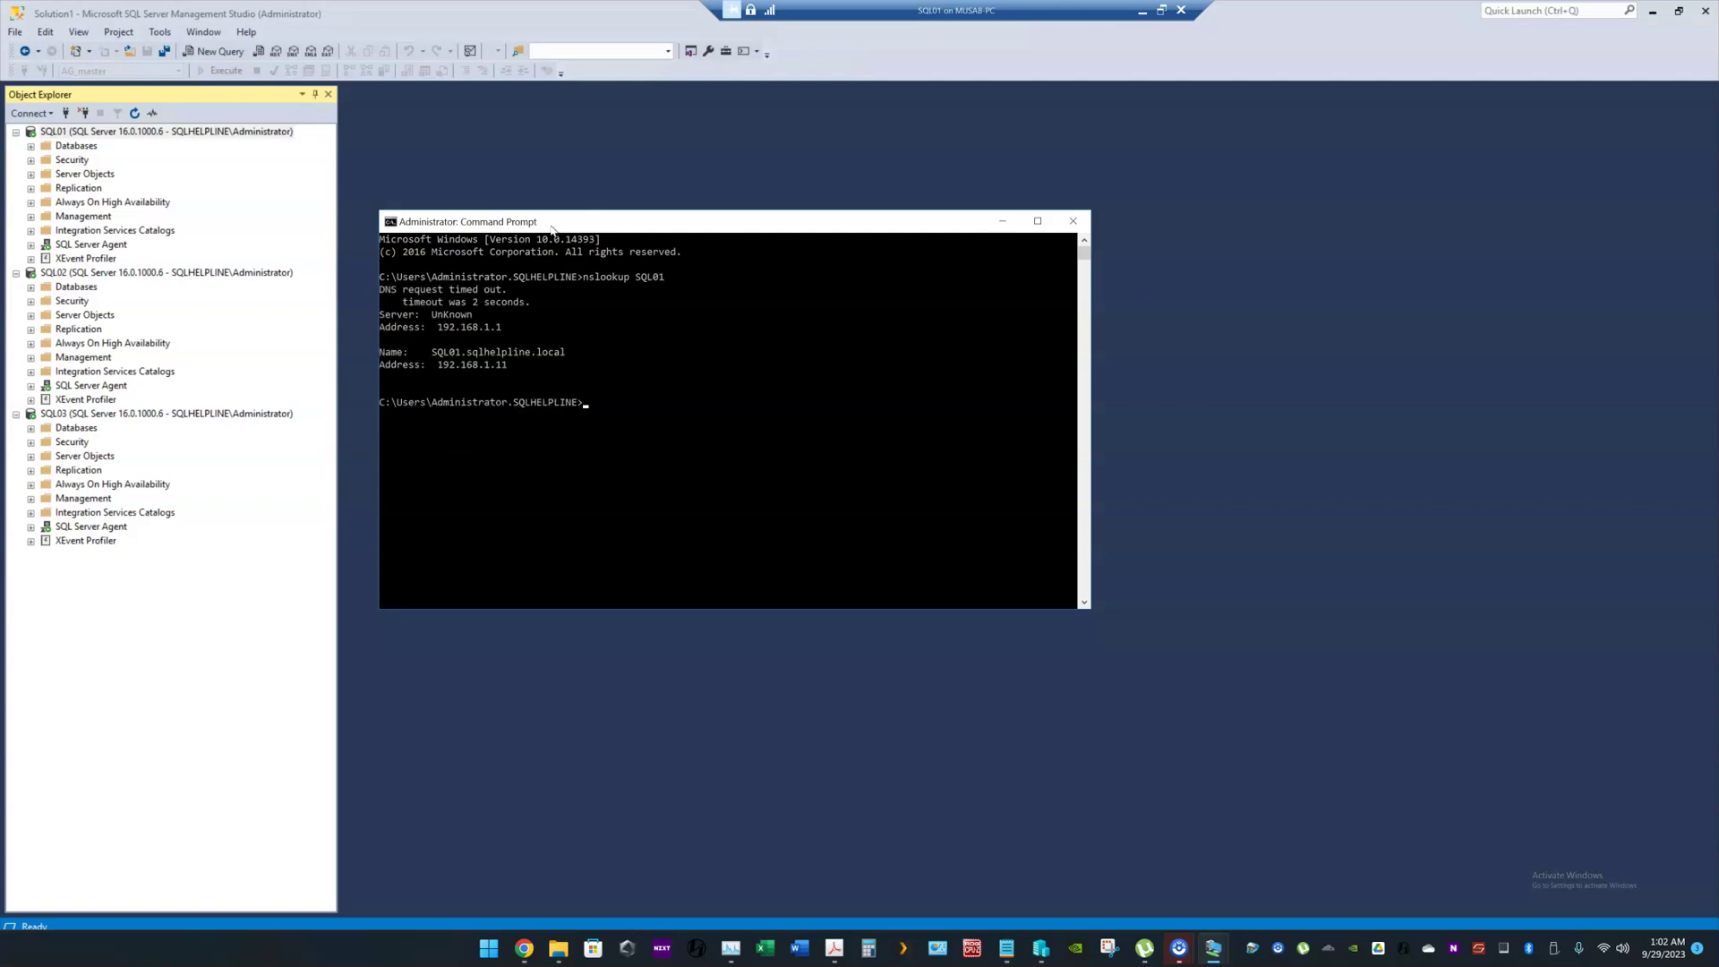
{"action": "left_click_drag", "start_coordinate": [436, 364], "coordinate": [526, 368]}
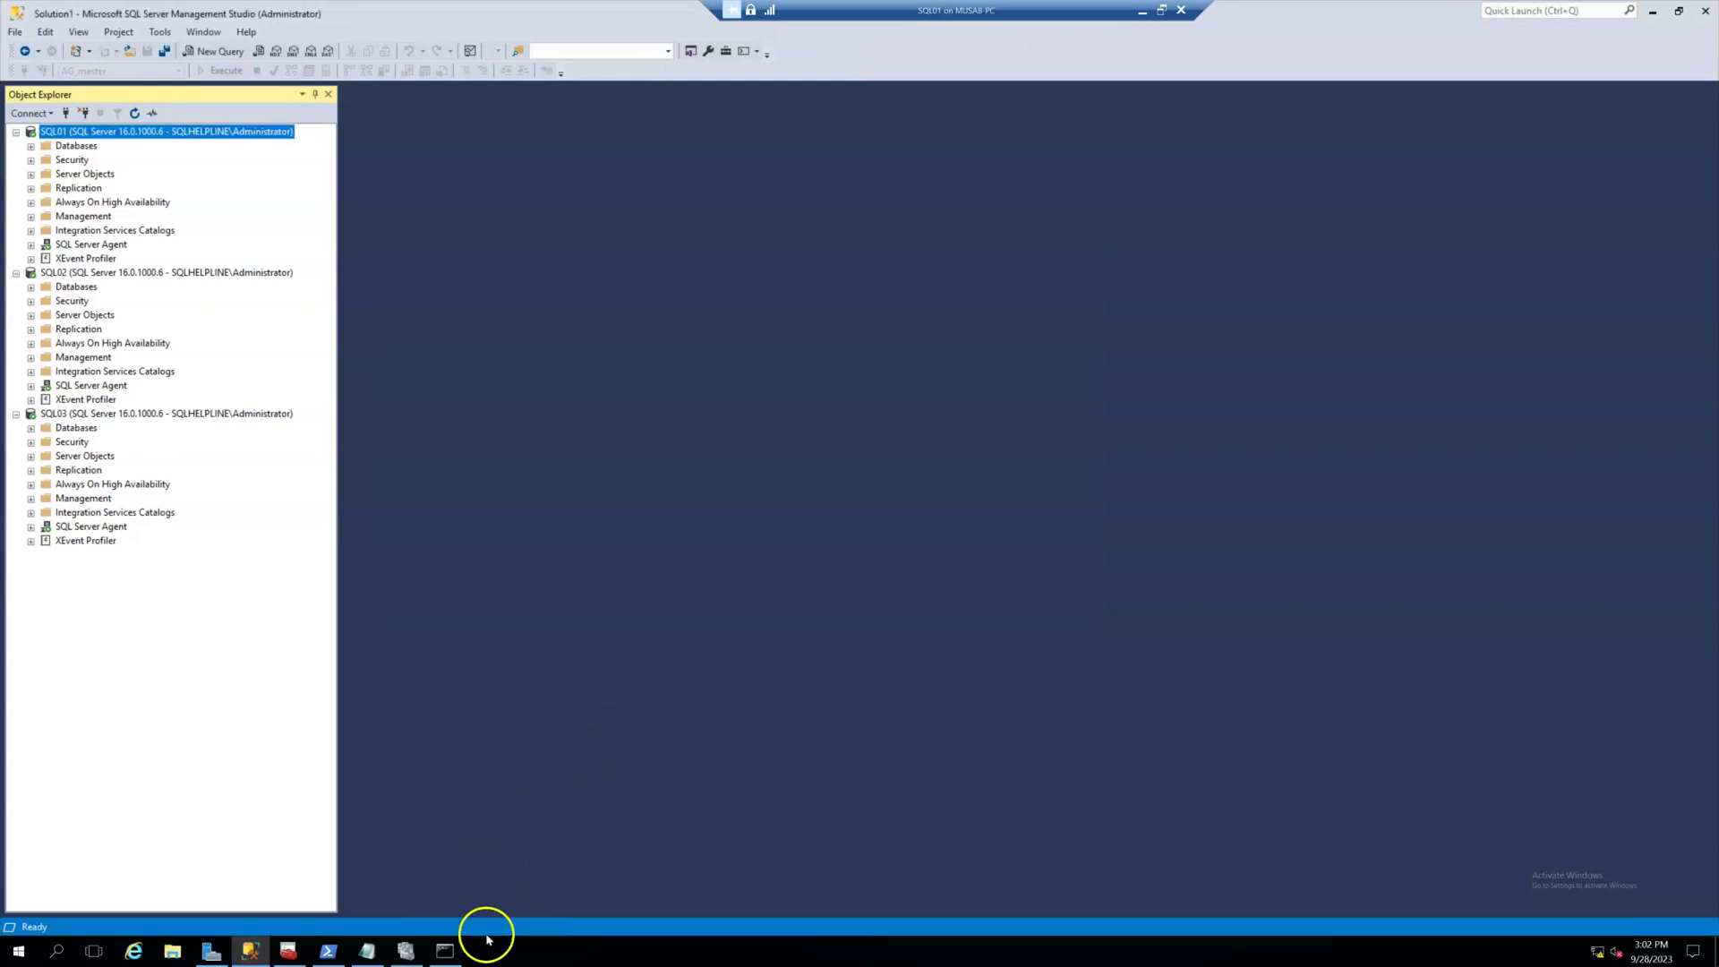
Look up the IP addresses of SQL02 and SQL03 with nslookup in the Command Prompt.
{"action": "left_click", "coordinate": [445, 951]}
{"action": "left_click", "coordinate": [658, 577]}
{"action": "key", "text": "Up"}
{"action": "key", "text": "BackSpace"}
{"action": "type", "text": "2"}
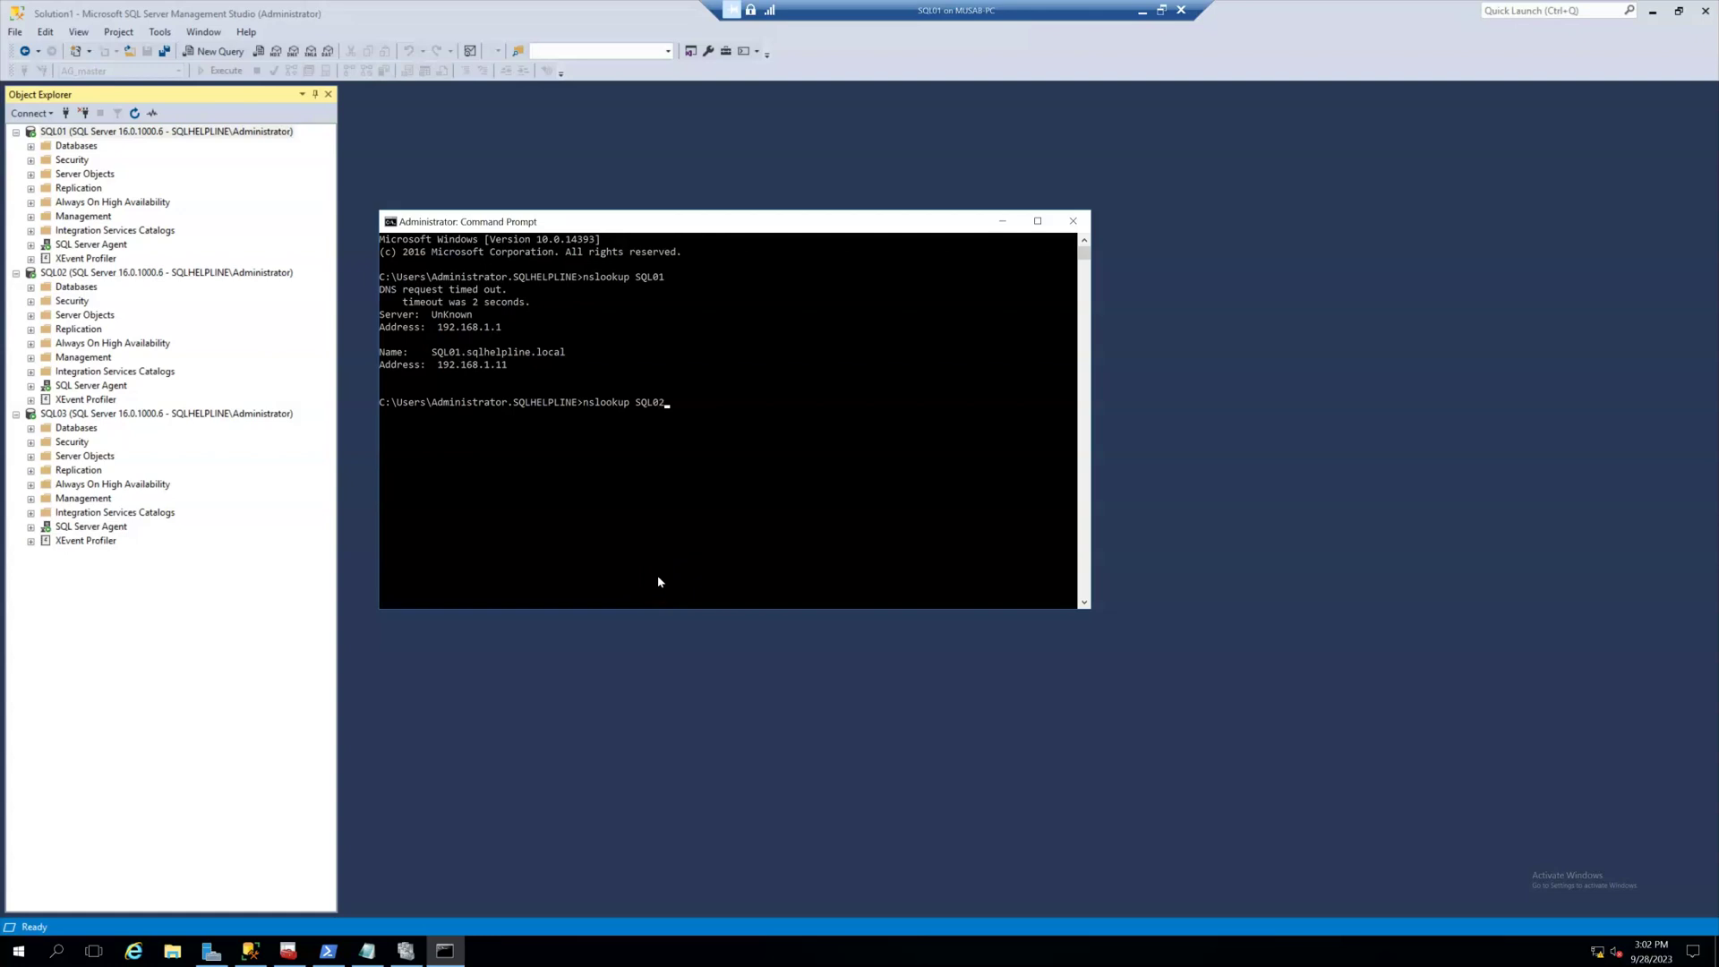
{"action": "key", "text": "Return"}
{"action": "key", "text": "Up"}
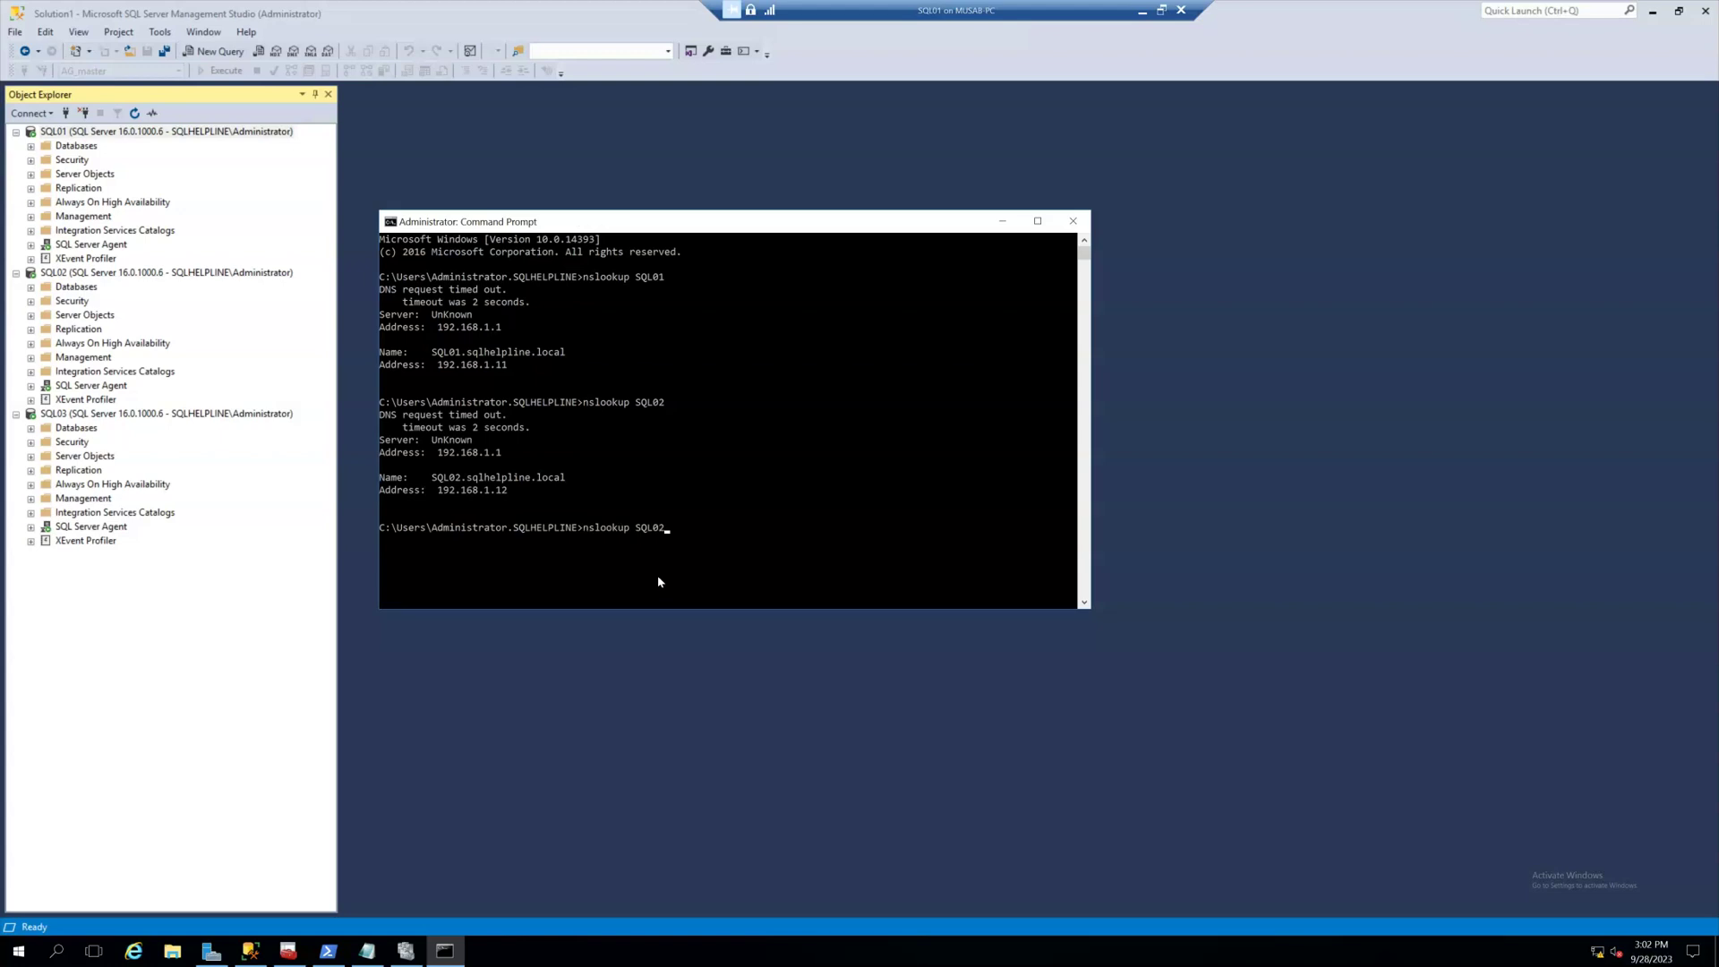
{"action": "type", "text": "3"}
{"action": "key", "text": "Return"}
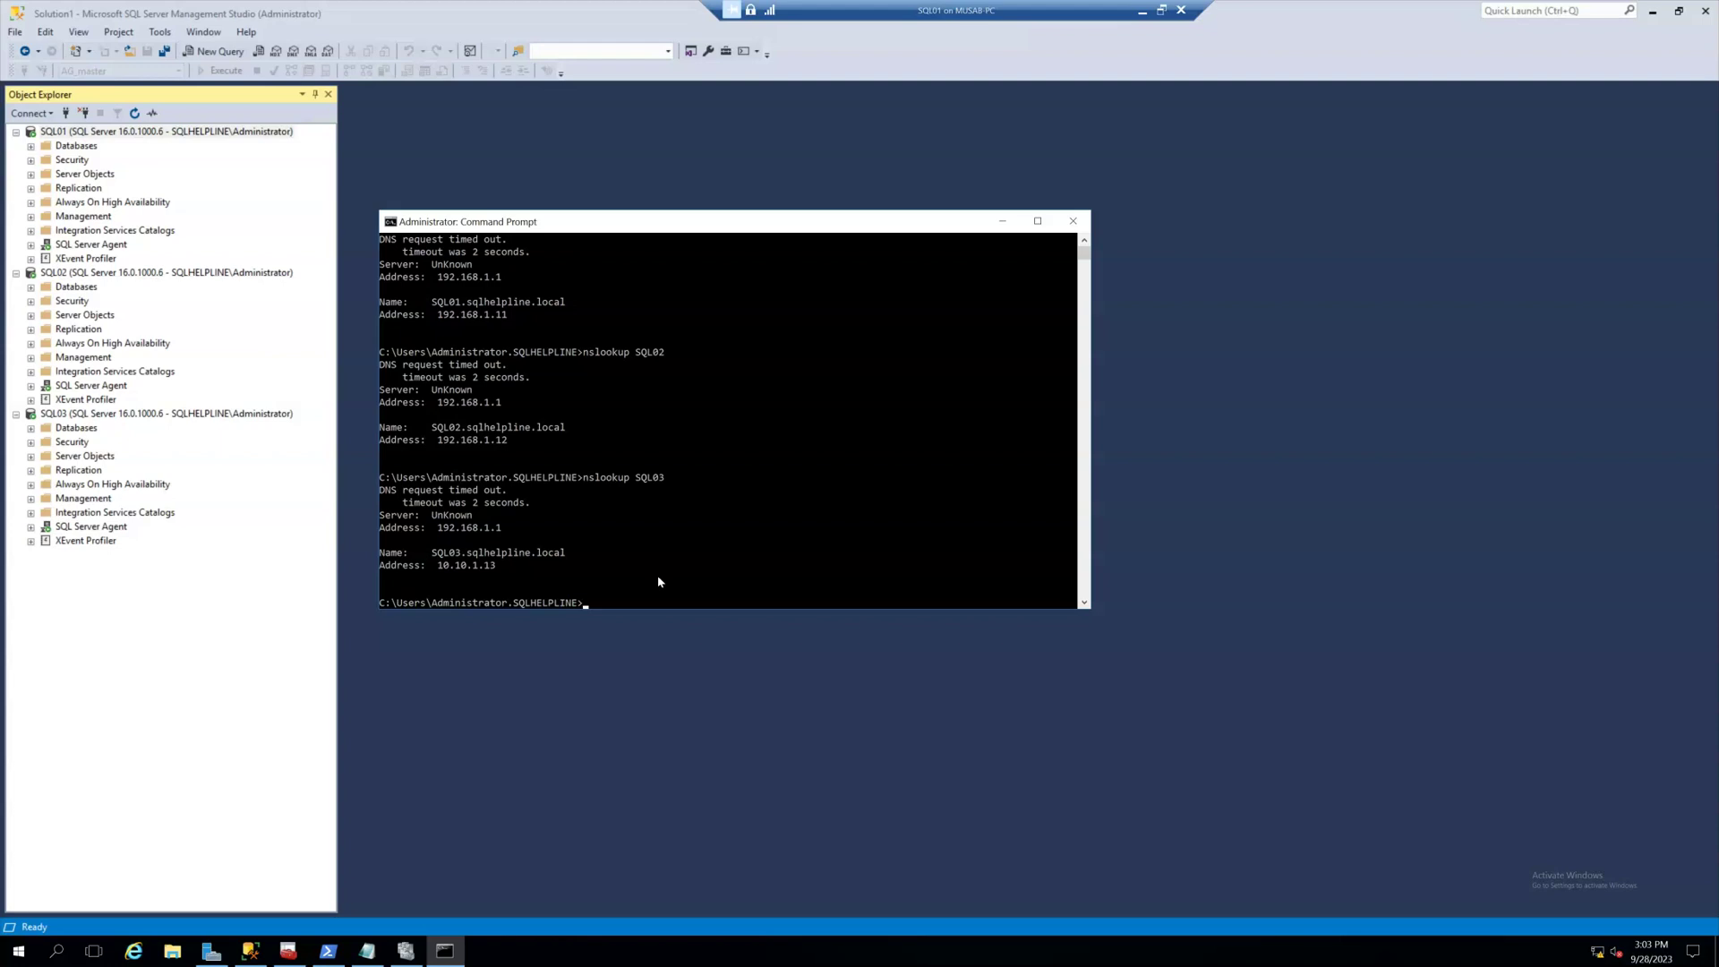
Create a new database named DB on SQL01 with the default settings.
{"action": "double_click", "coordinate": [83, 146]}
{"action": "right_click", "coordinate": [93, 146]}
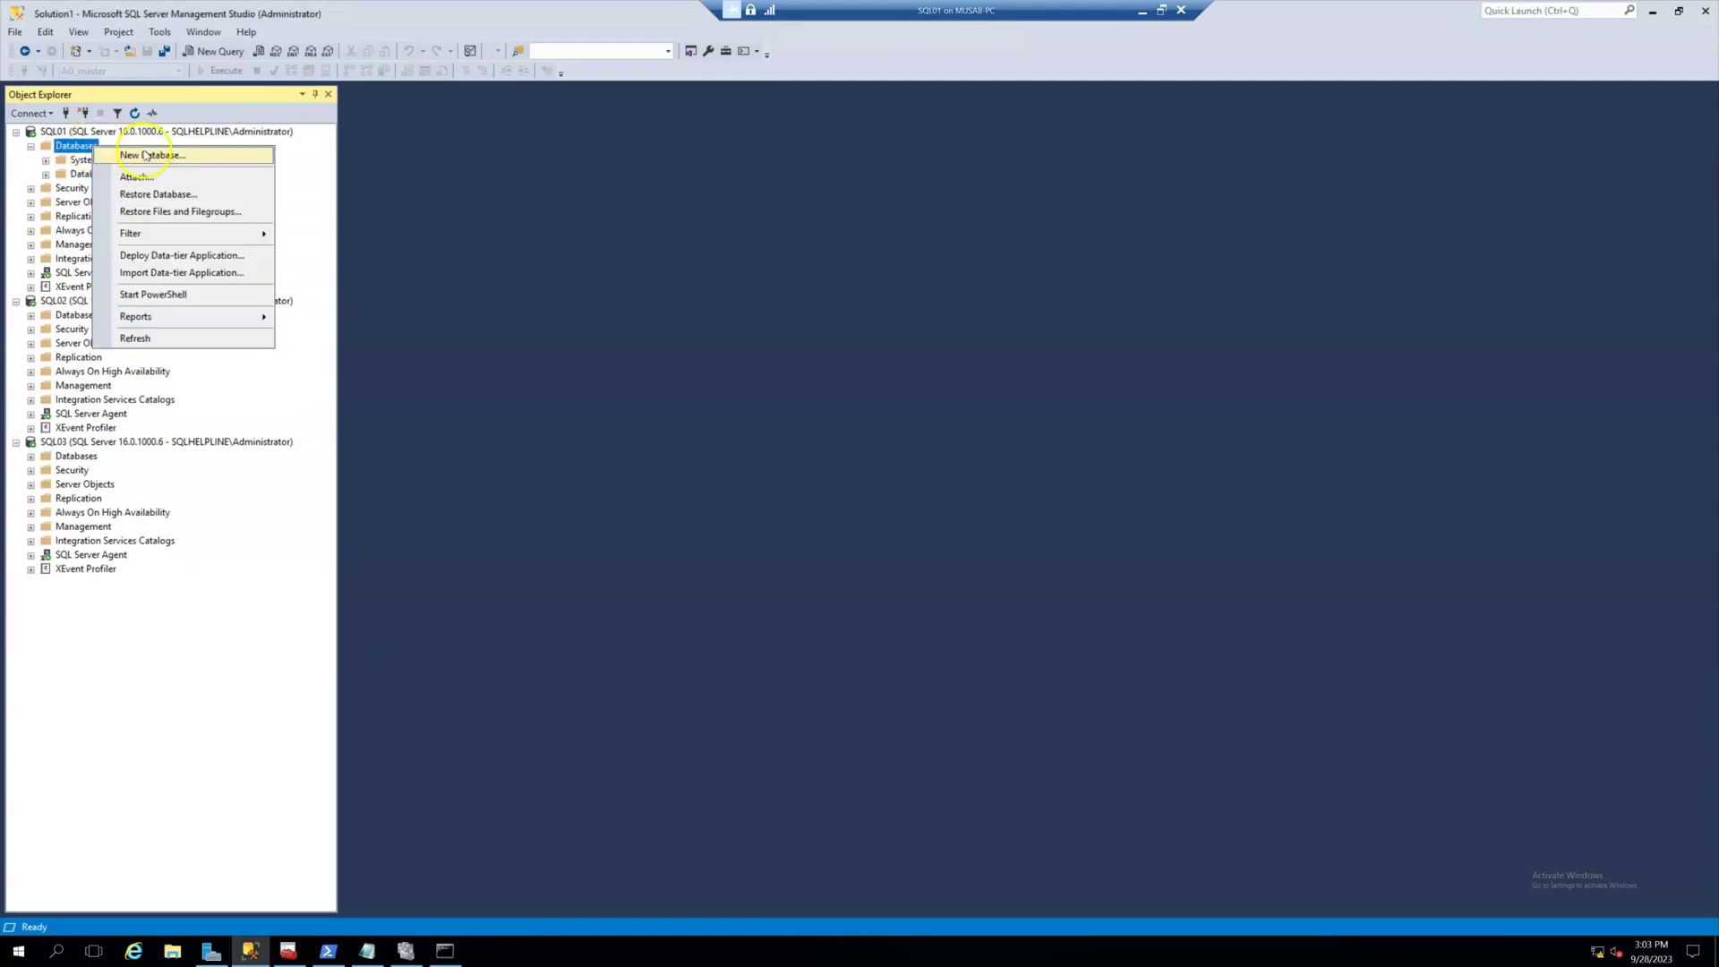
{"action": "left_click", "coordinate": [146, 156]}
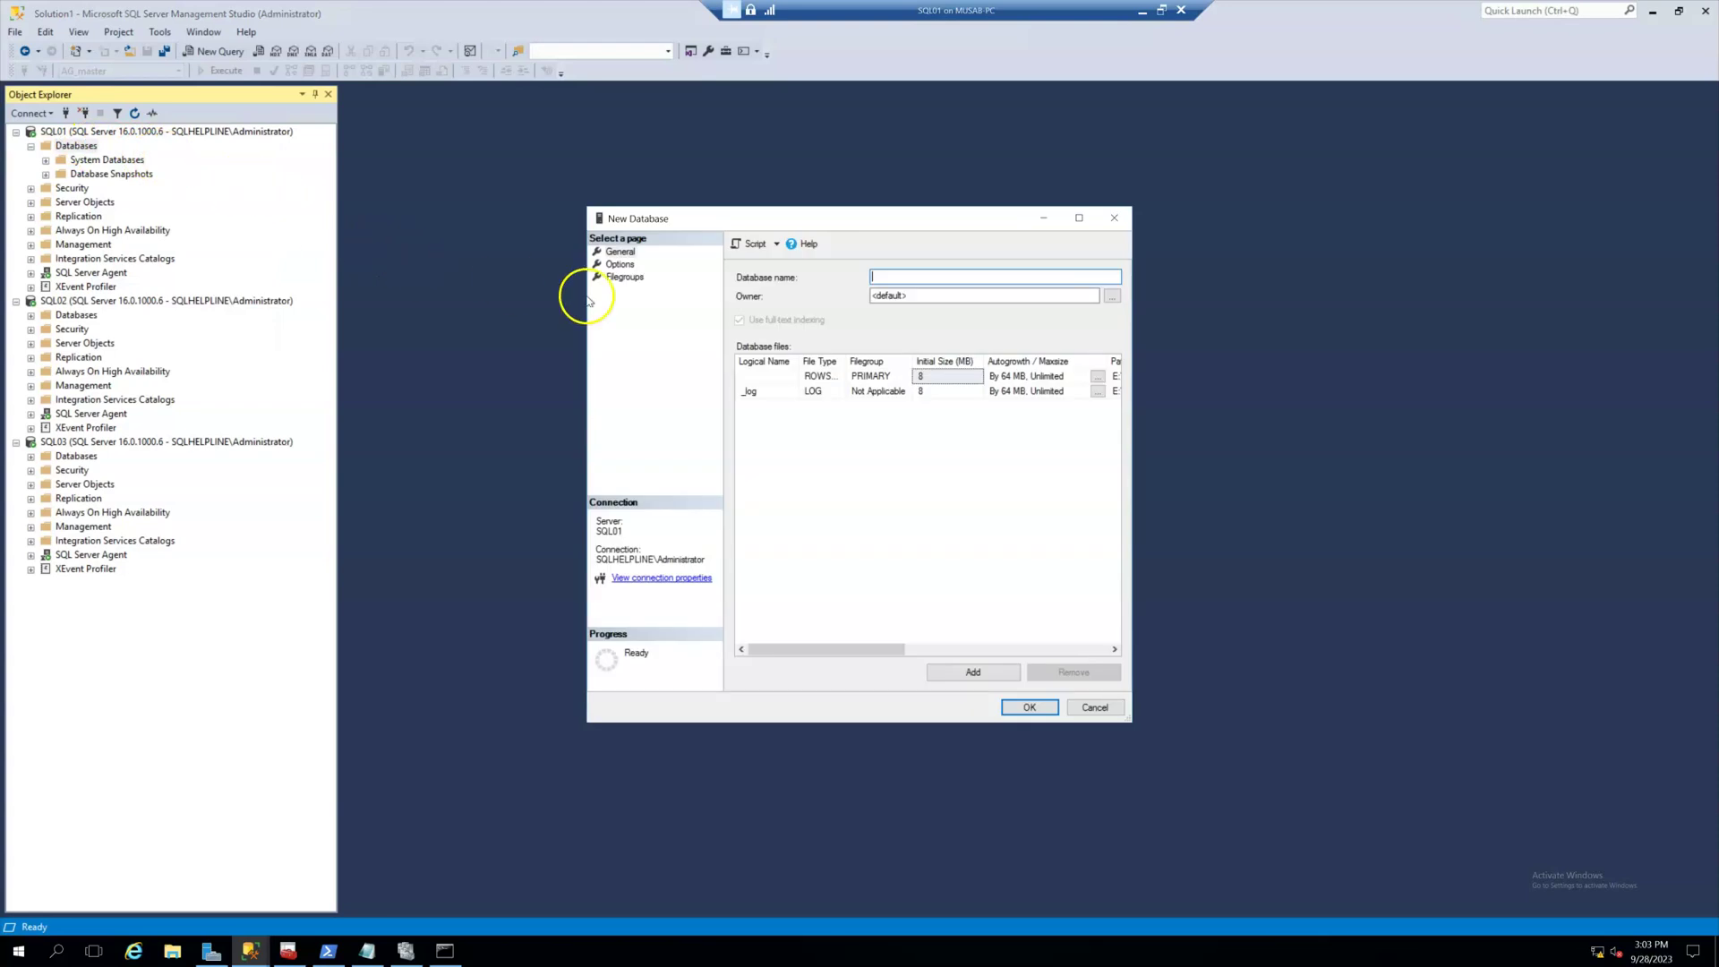
{"action": "type", "text": "DB"}
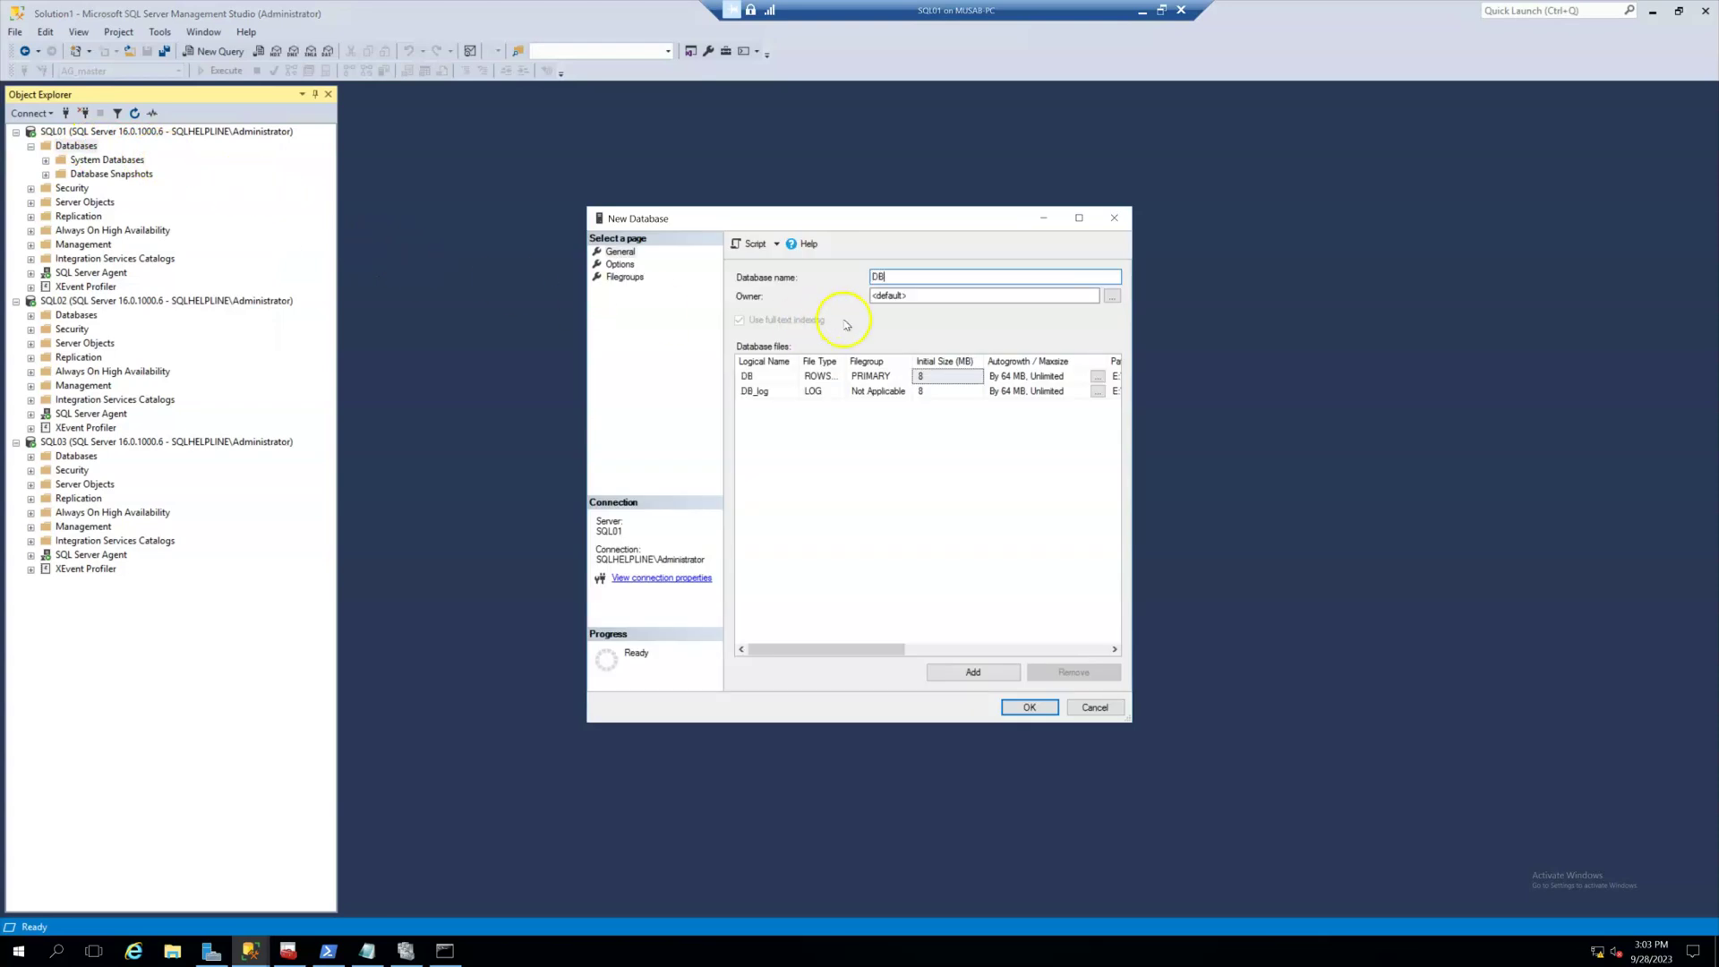
{"action": "left_click", "coordinate": [1029, 707]}
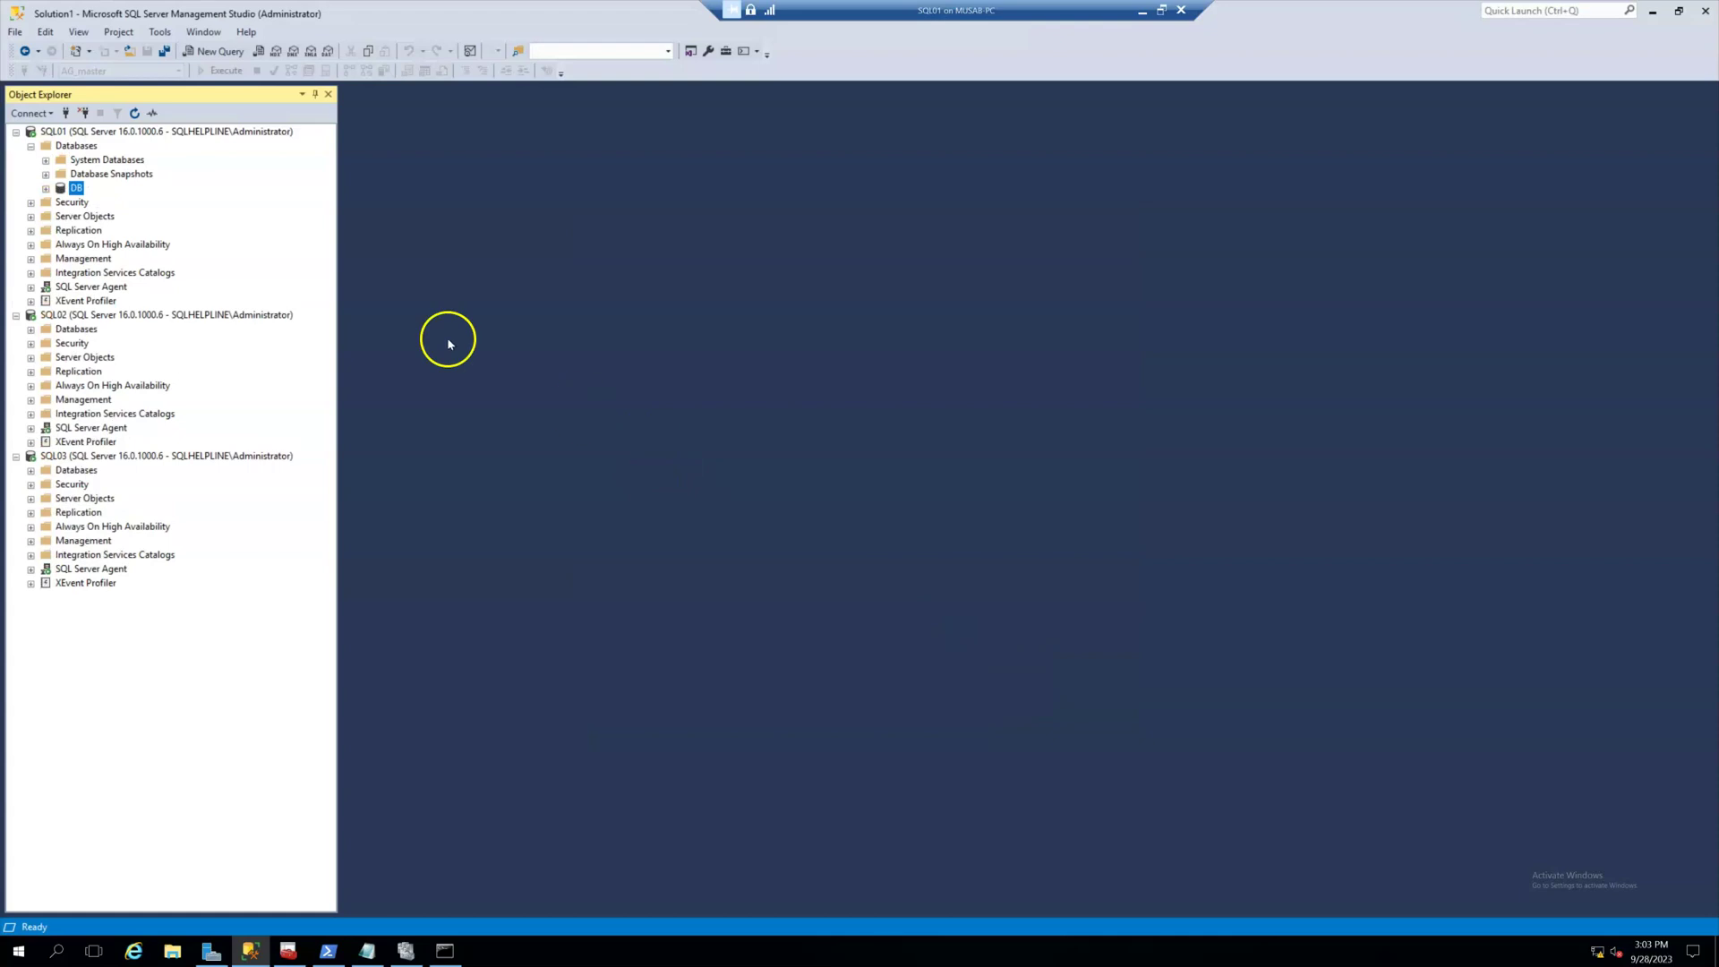
Start the New Availability Group Wizard on SQL01, name the group AG and continue to database selection.
{"action": "double_click", "coordinate": [114, 245]}
{"action": "double_click", "coordinate": [136, 258]}
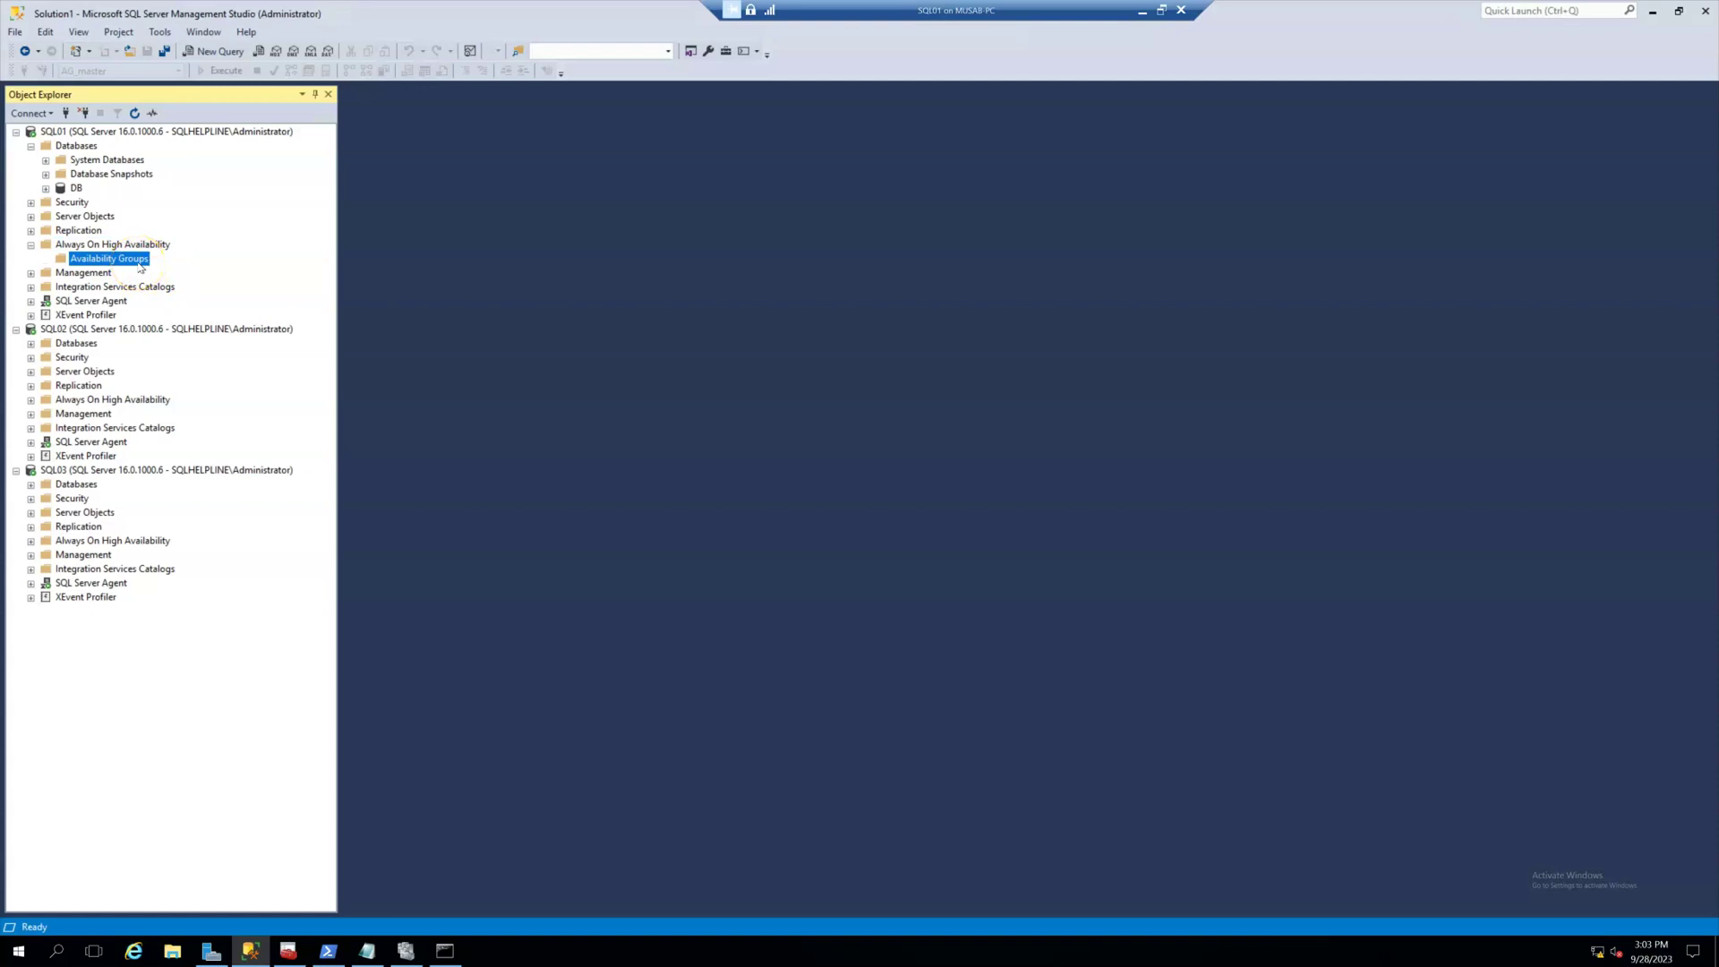
{"action": "right_click", "coordinate": [140, 265]}
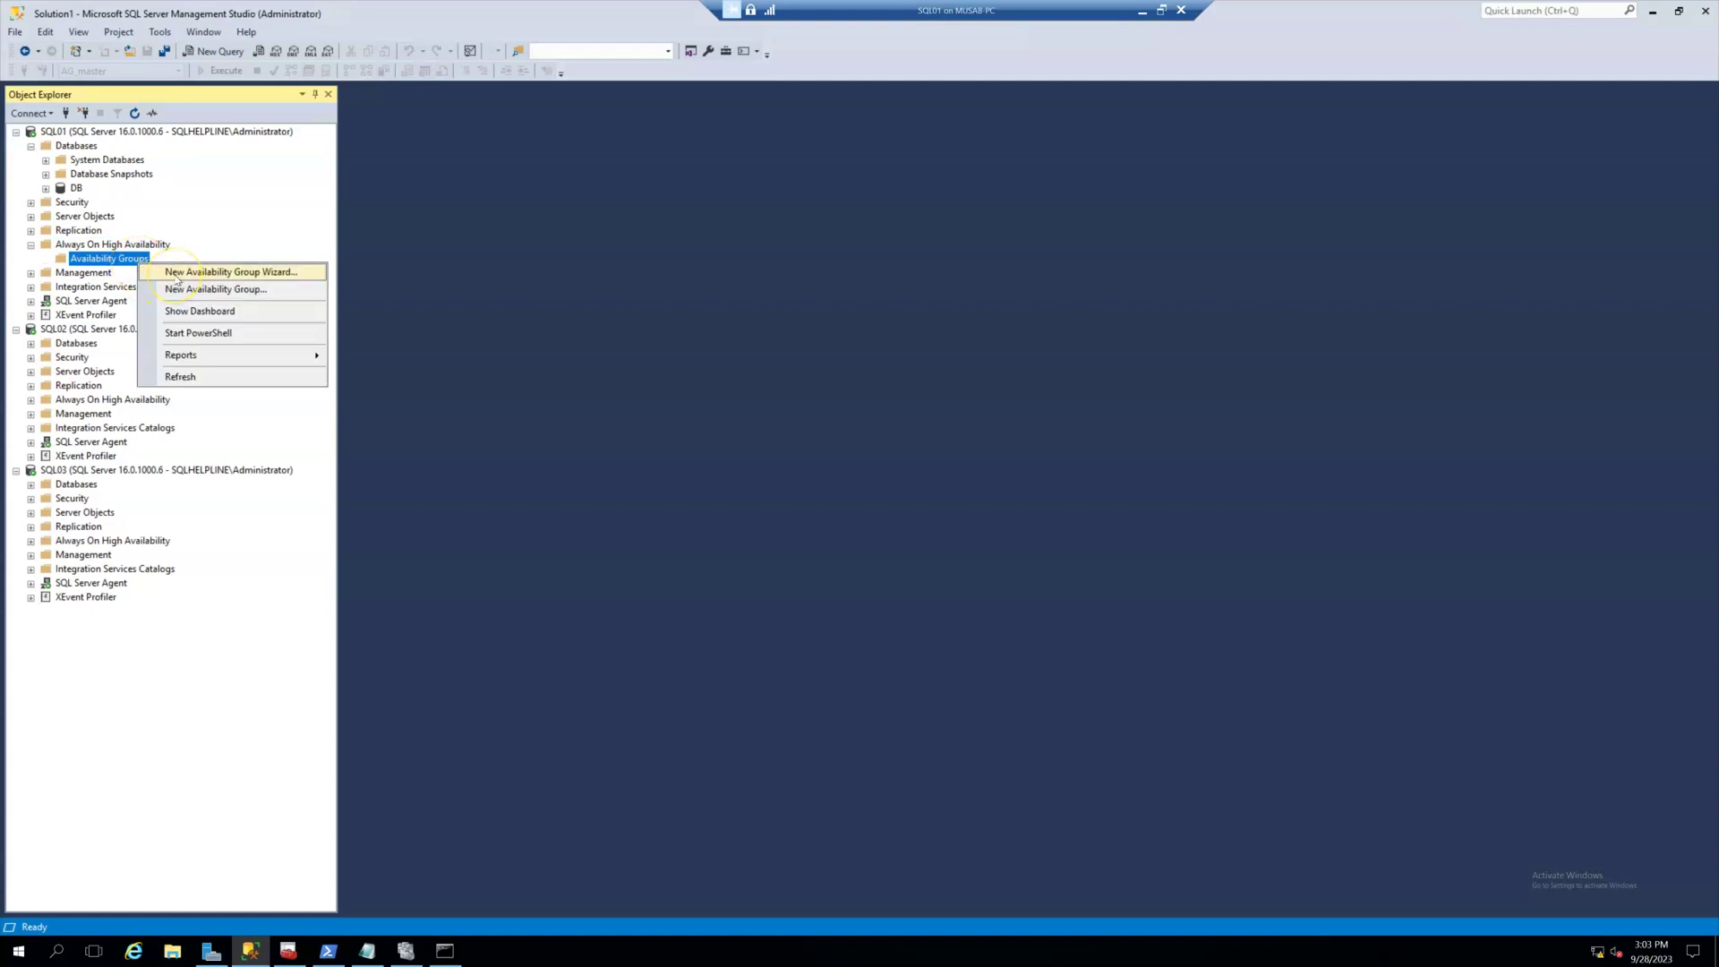
{"action": "left_click", "coordinate": [176, 273]}
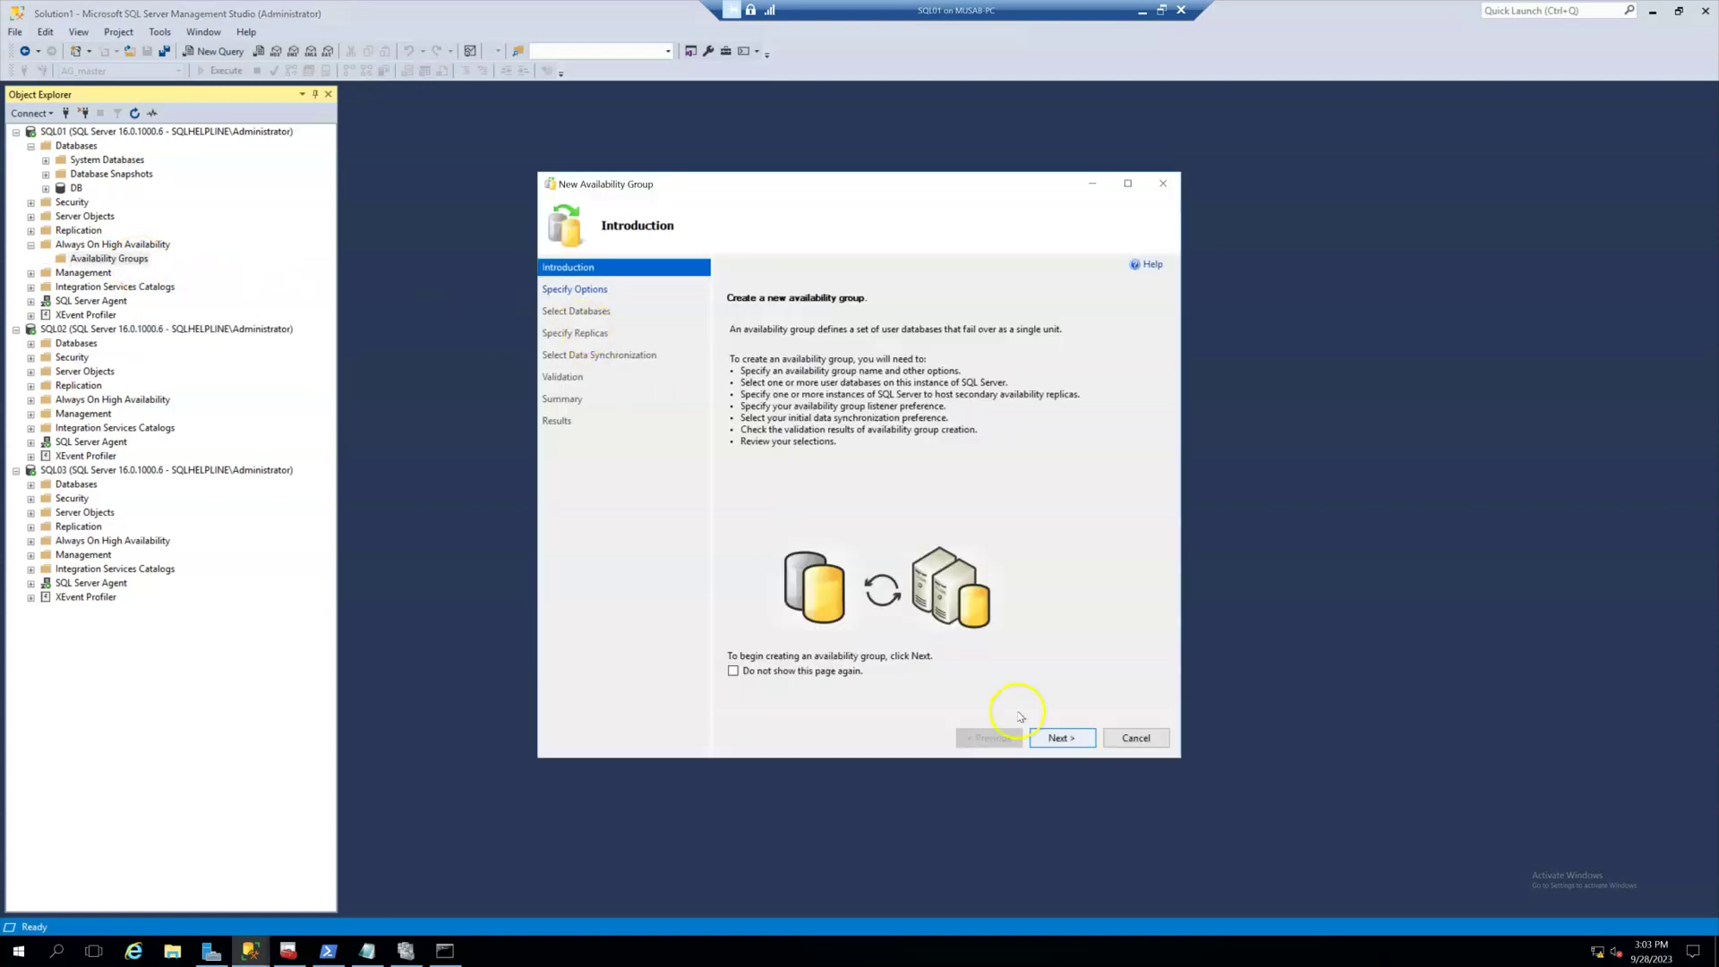
{"action": "left_click", "coordinate": [1074, 736]}
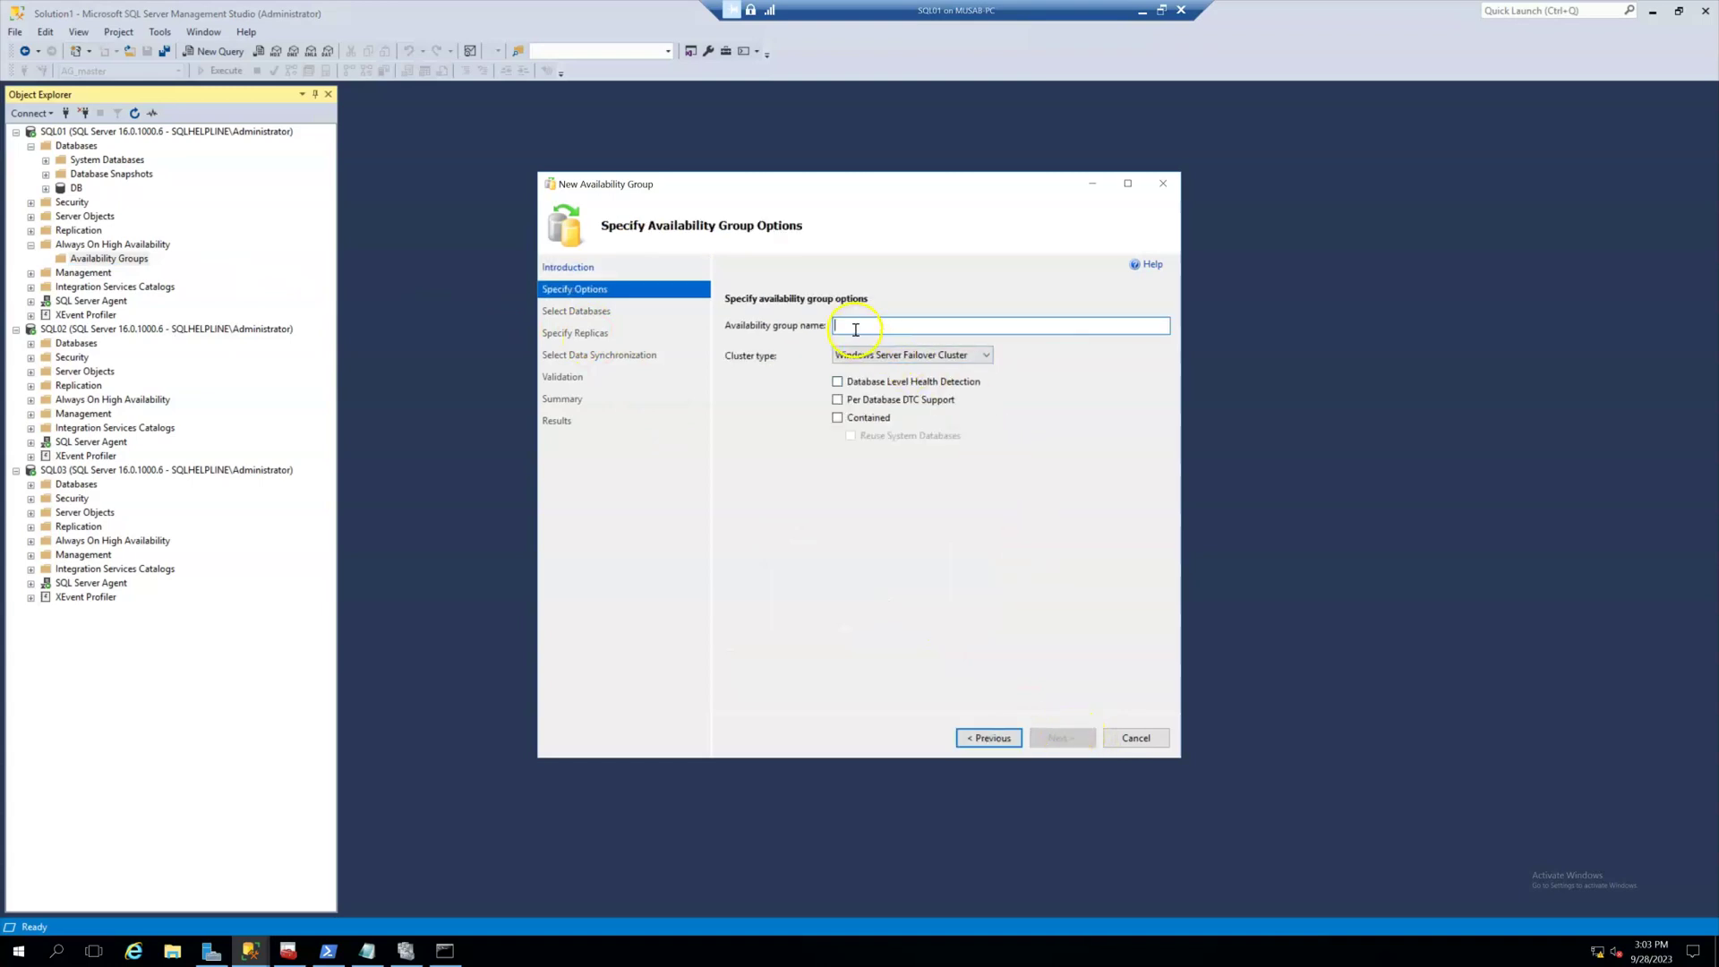
{"action": "type", "text": "A"}
{"action": "type", "text": "A"}
{"action": "key", "text": "ctrl+a"}
{"action": "type", "text": "AG"}
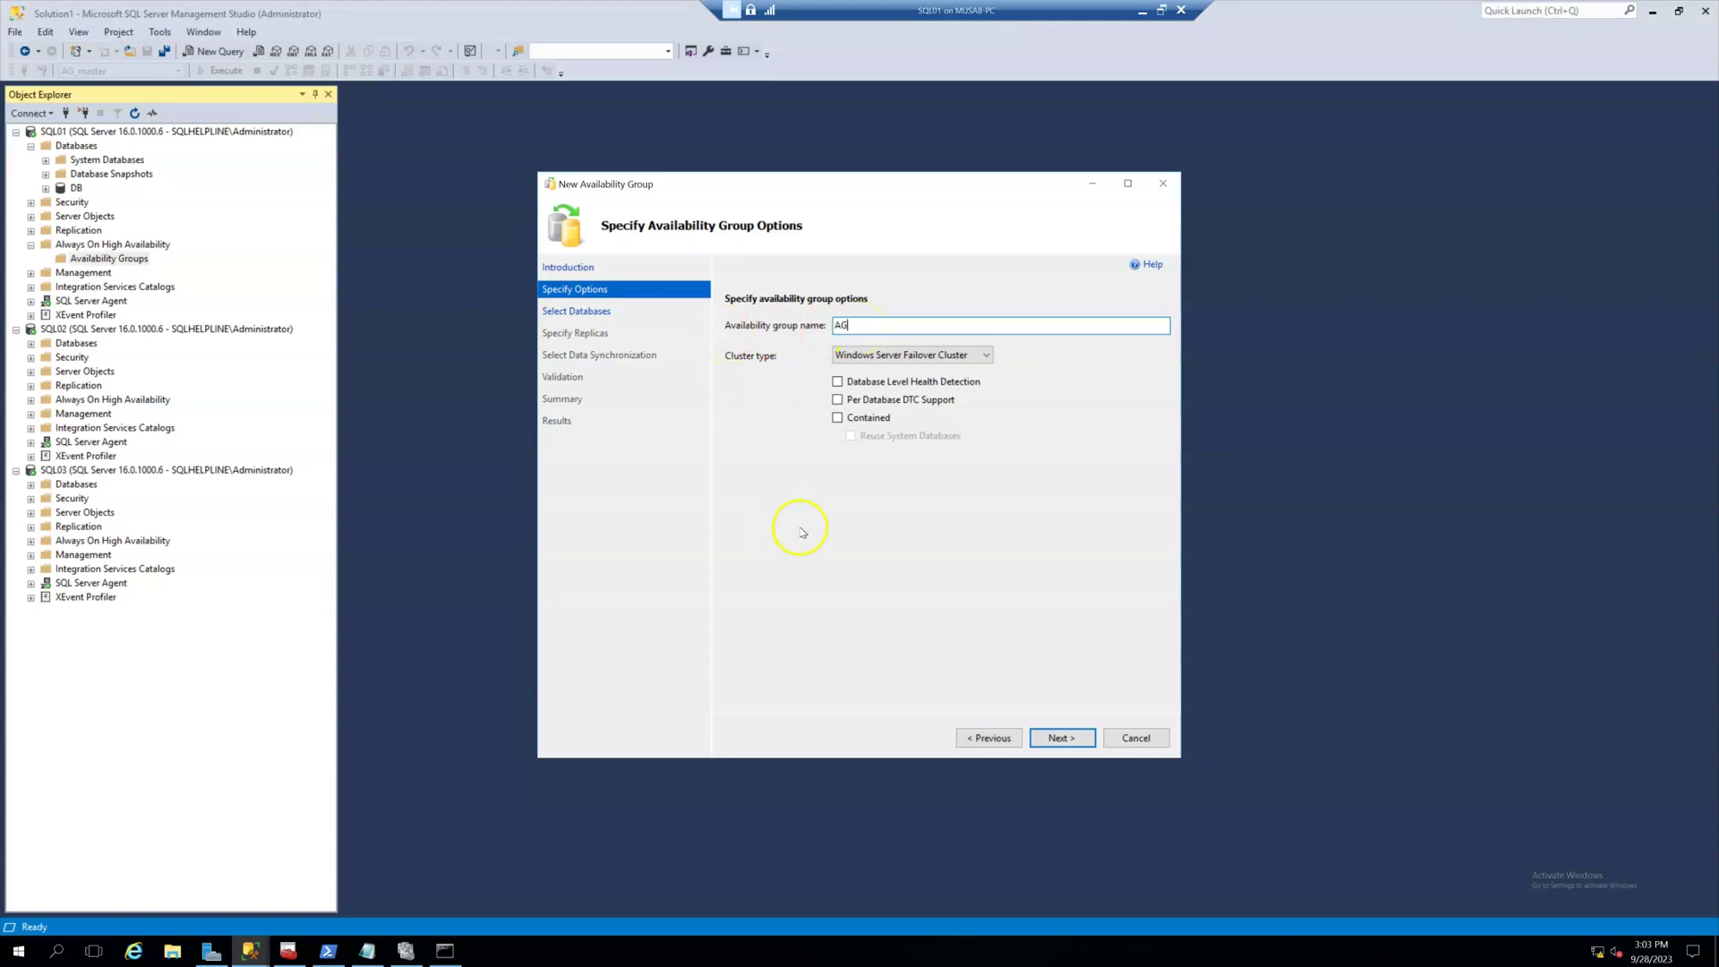
{"action": "left_click", "coordinate": [1056, 740]}
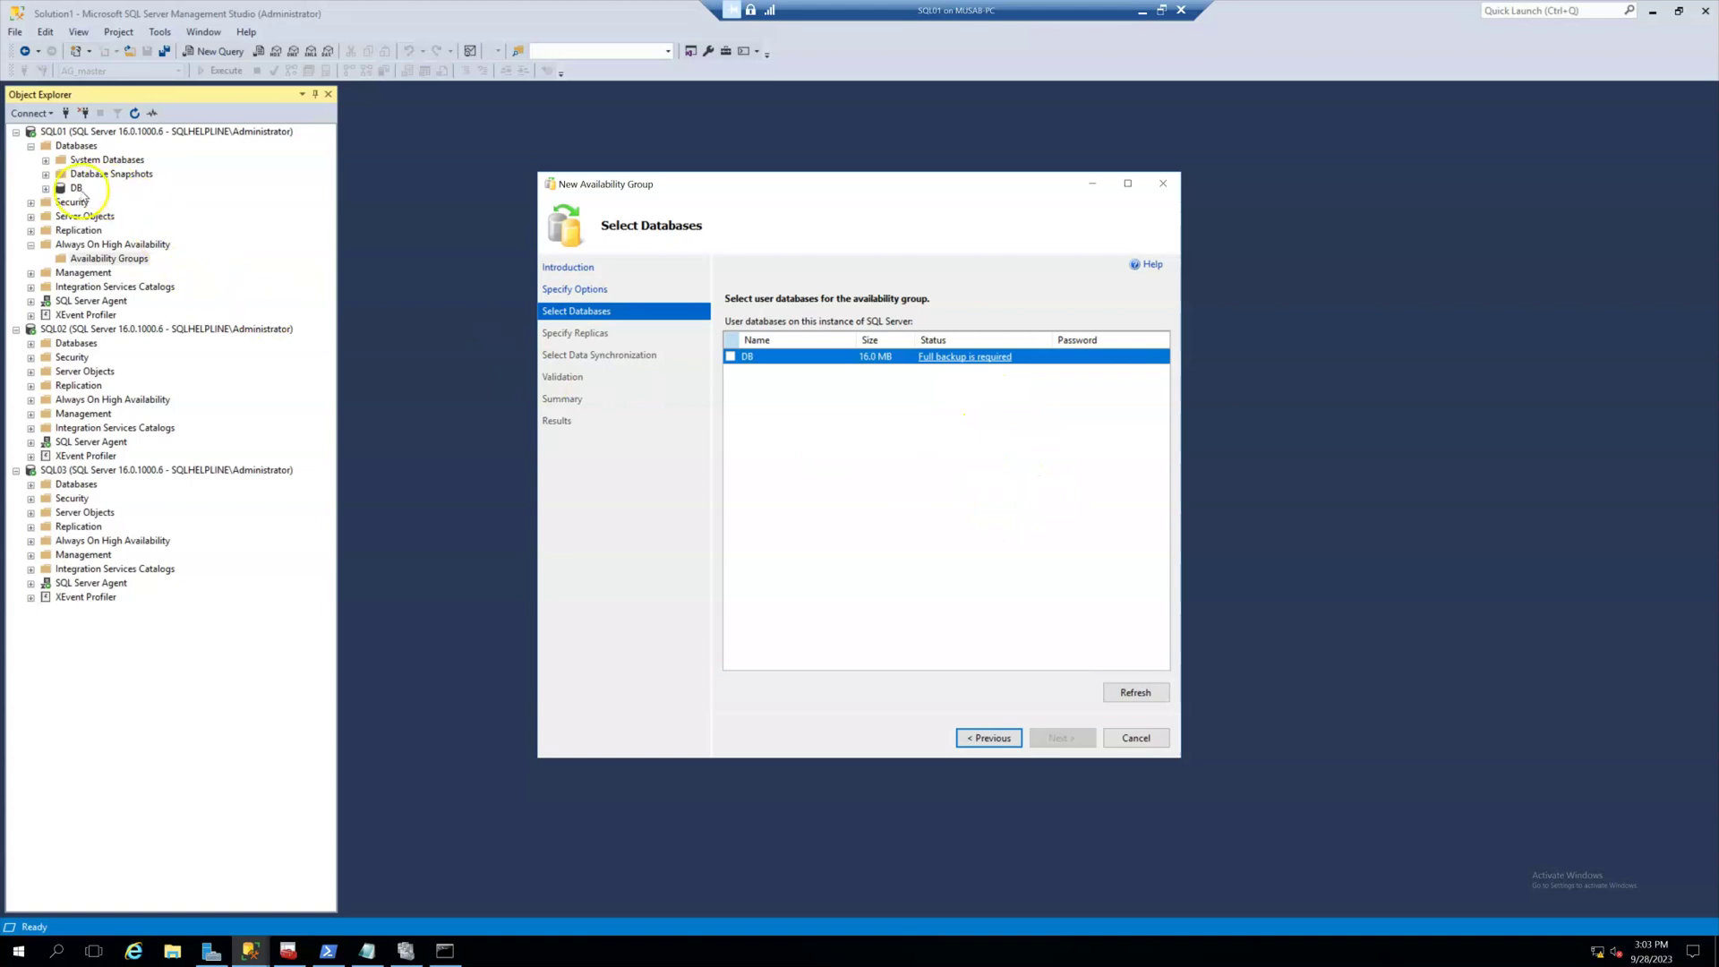
Take a full backup of the DB database on SQL01.
{"action": "right_click", "coordinate": [76, 188]}
{"action": "mouse_move", "coordinate": [262, 264]}
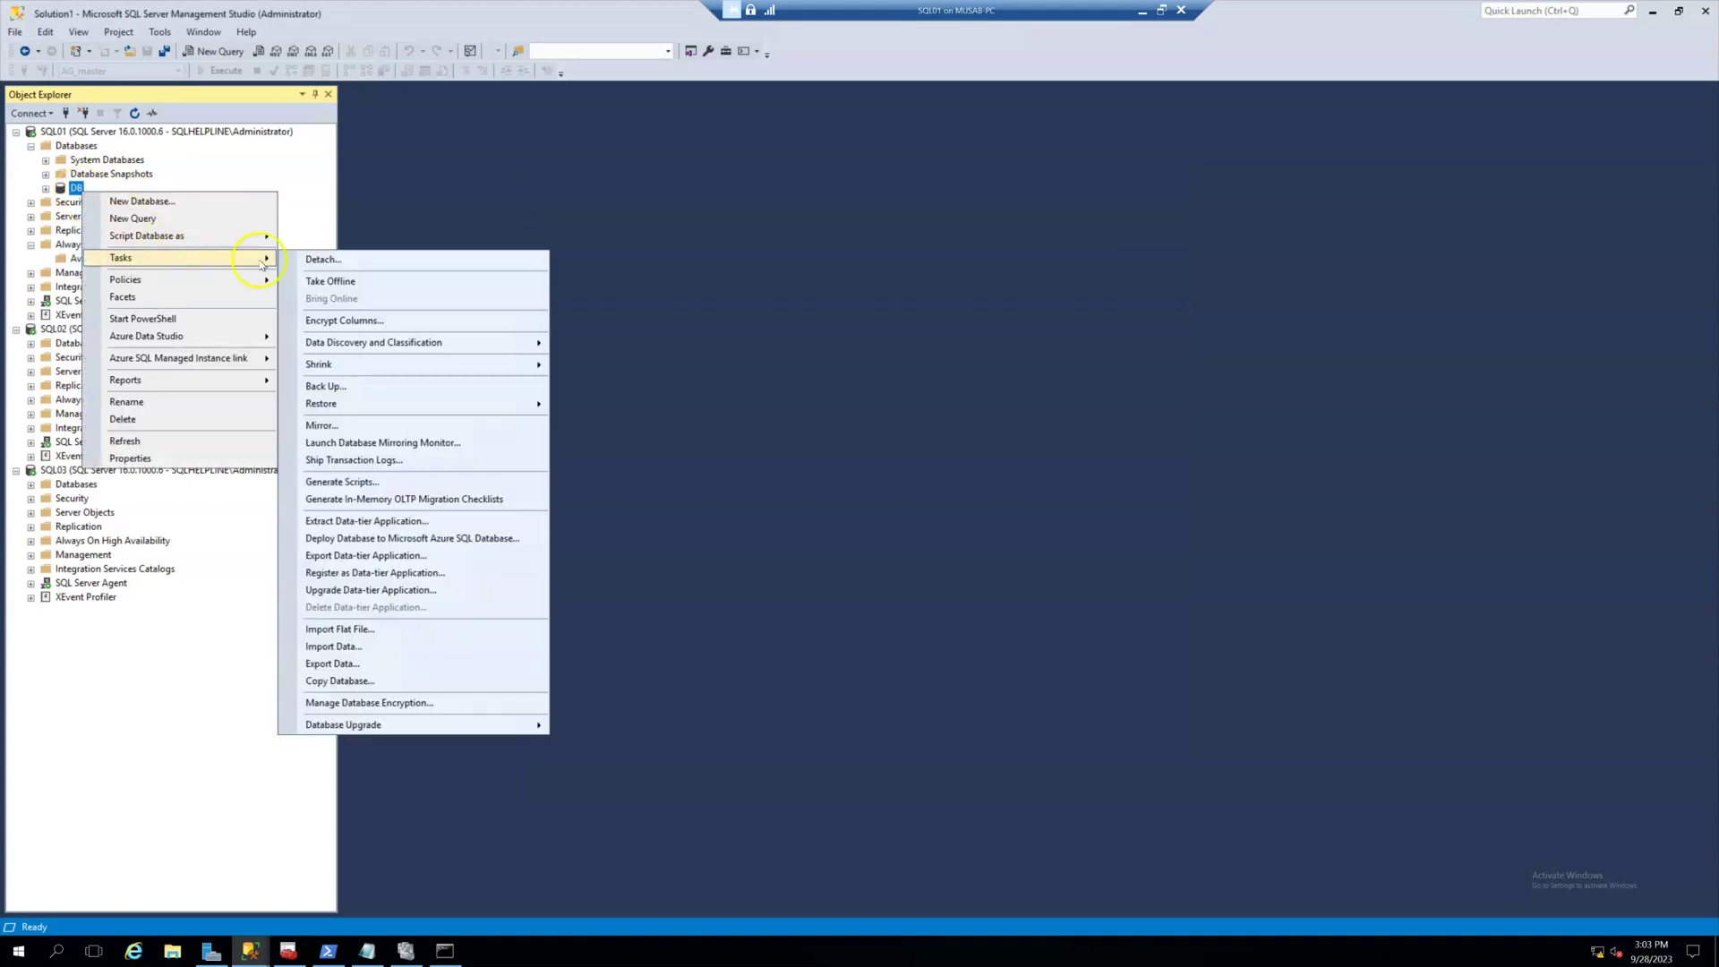
{"action": "left_click", "coordinate": [324, 386]}
{"action": "left_click", "coordinate": [1196, 714]}
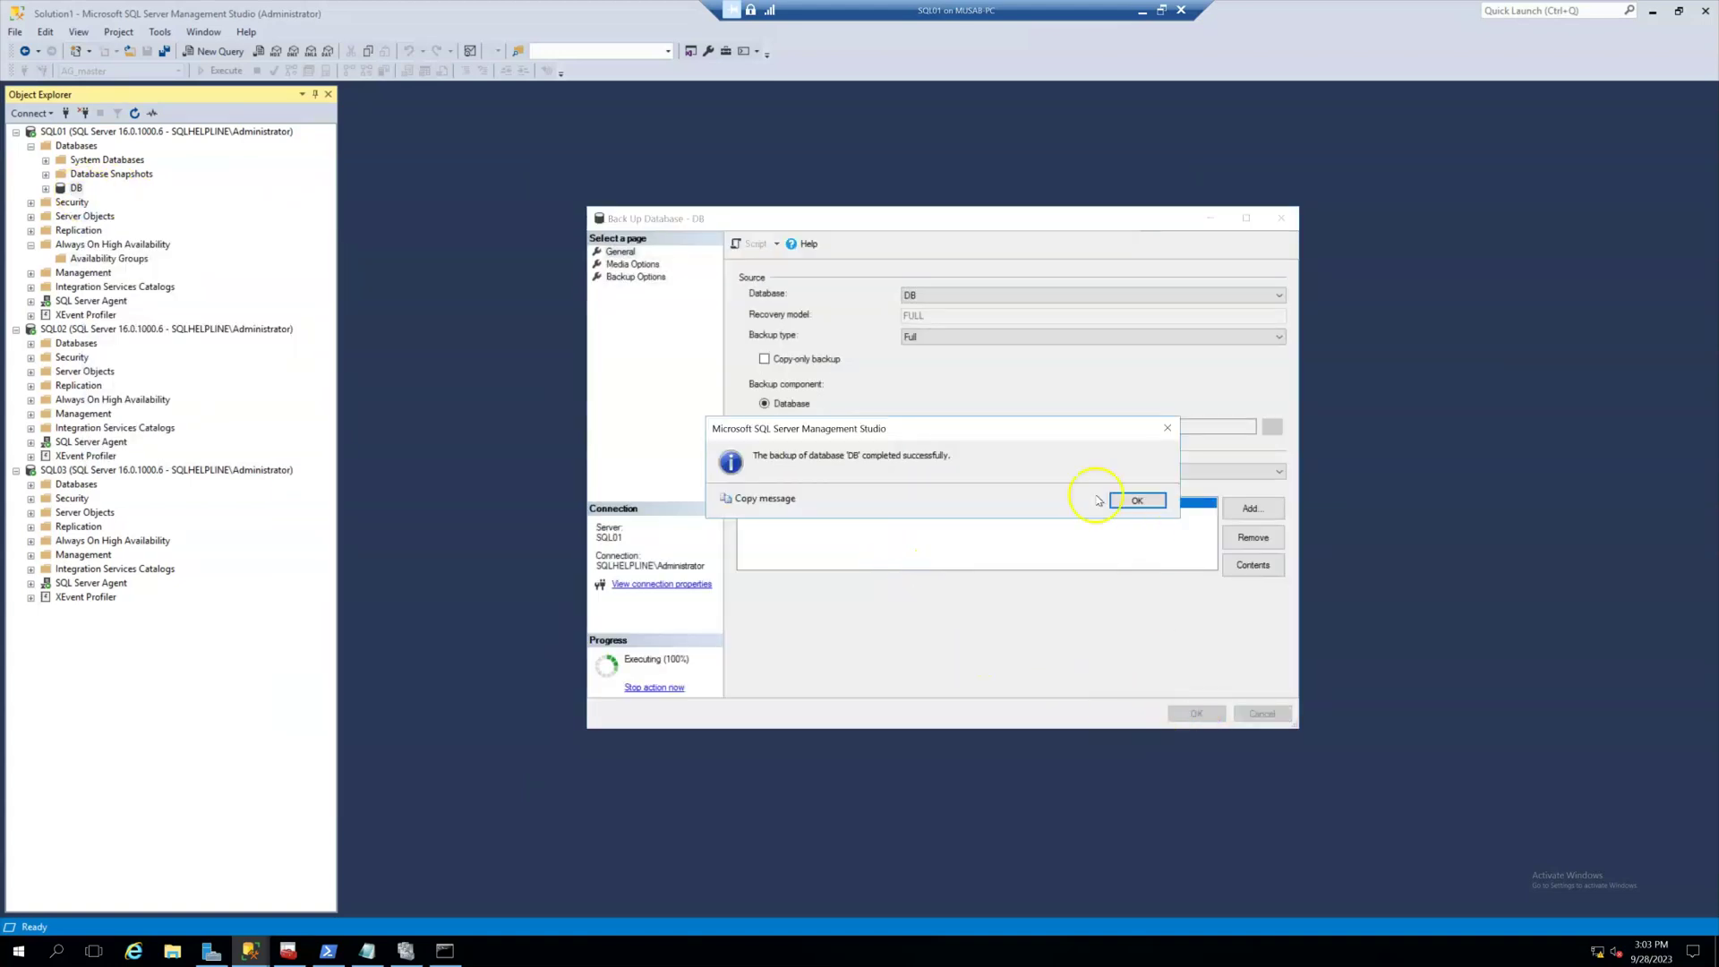
{"action": "left_click", "coordinate": [1134, 501]}
Return to the New Availability Group wizard, refresh the database list, include DB and continue to the replicas.
{"action": "mouse_move", "coordinate": [250, 948]}
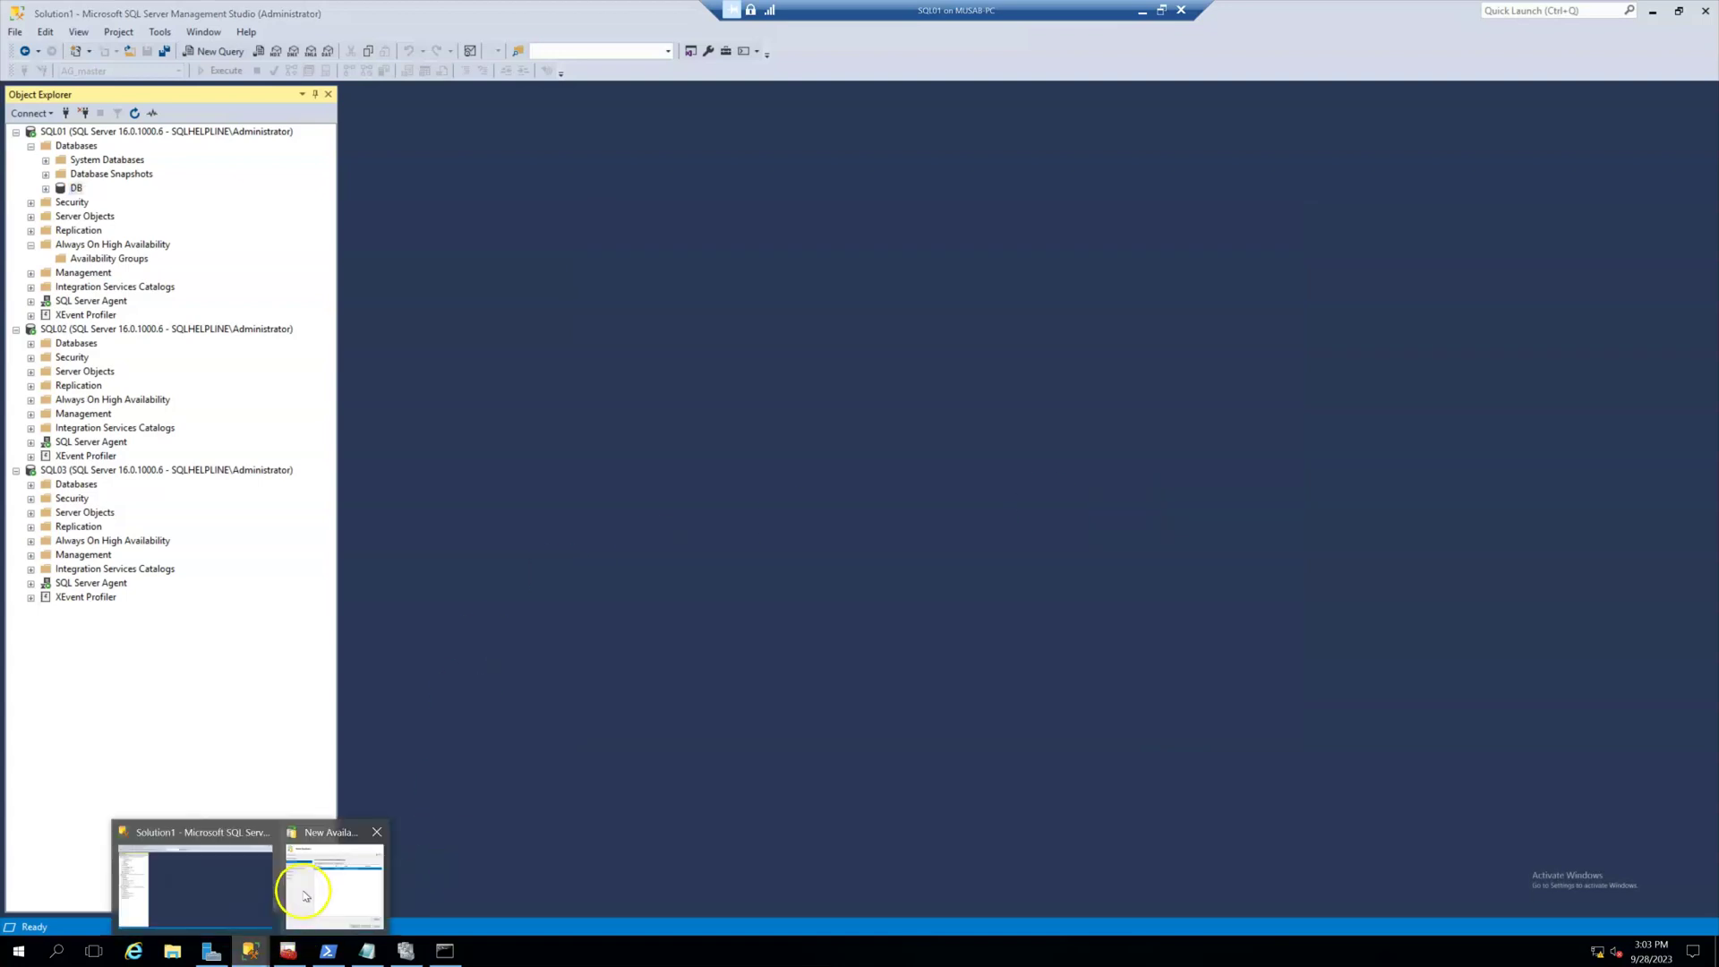
{"action": "left_click", "coordinate": [331, 885]}
{"action": "left_click", "coordinate": [1135, 692]}
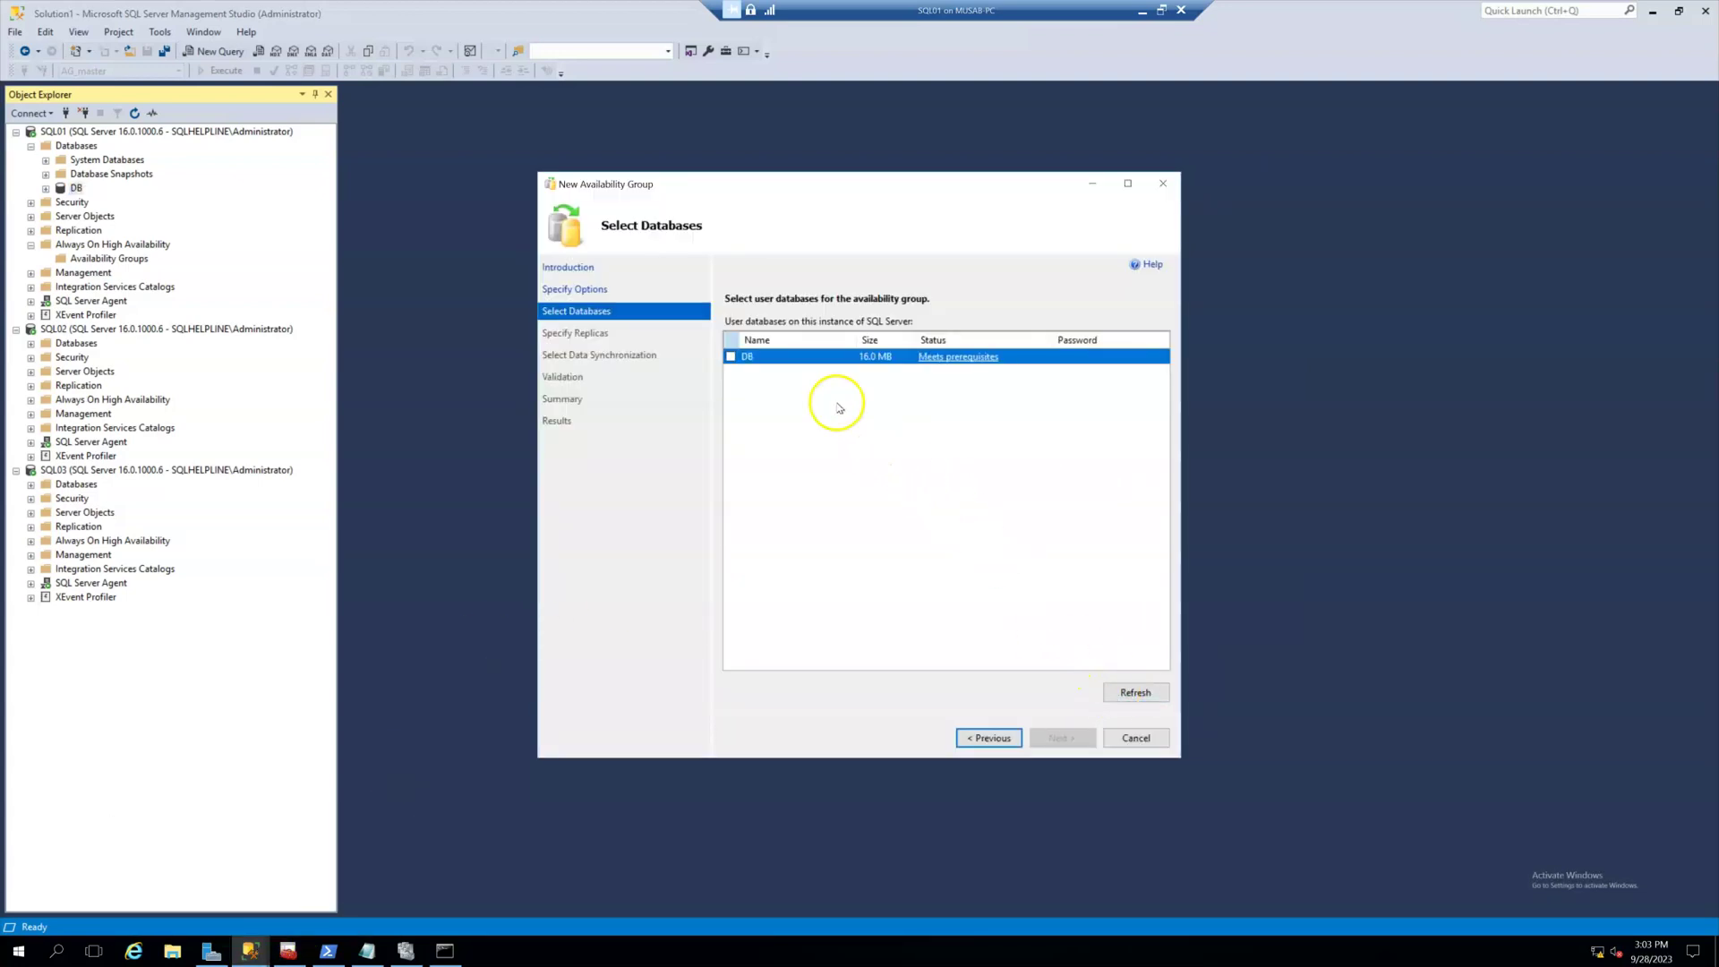
{"action": "left_click", "coordinate": [731, 356]}
{"action": "left_click", "coordinate": [1062, 738]}
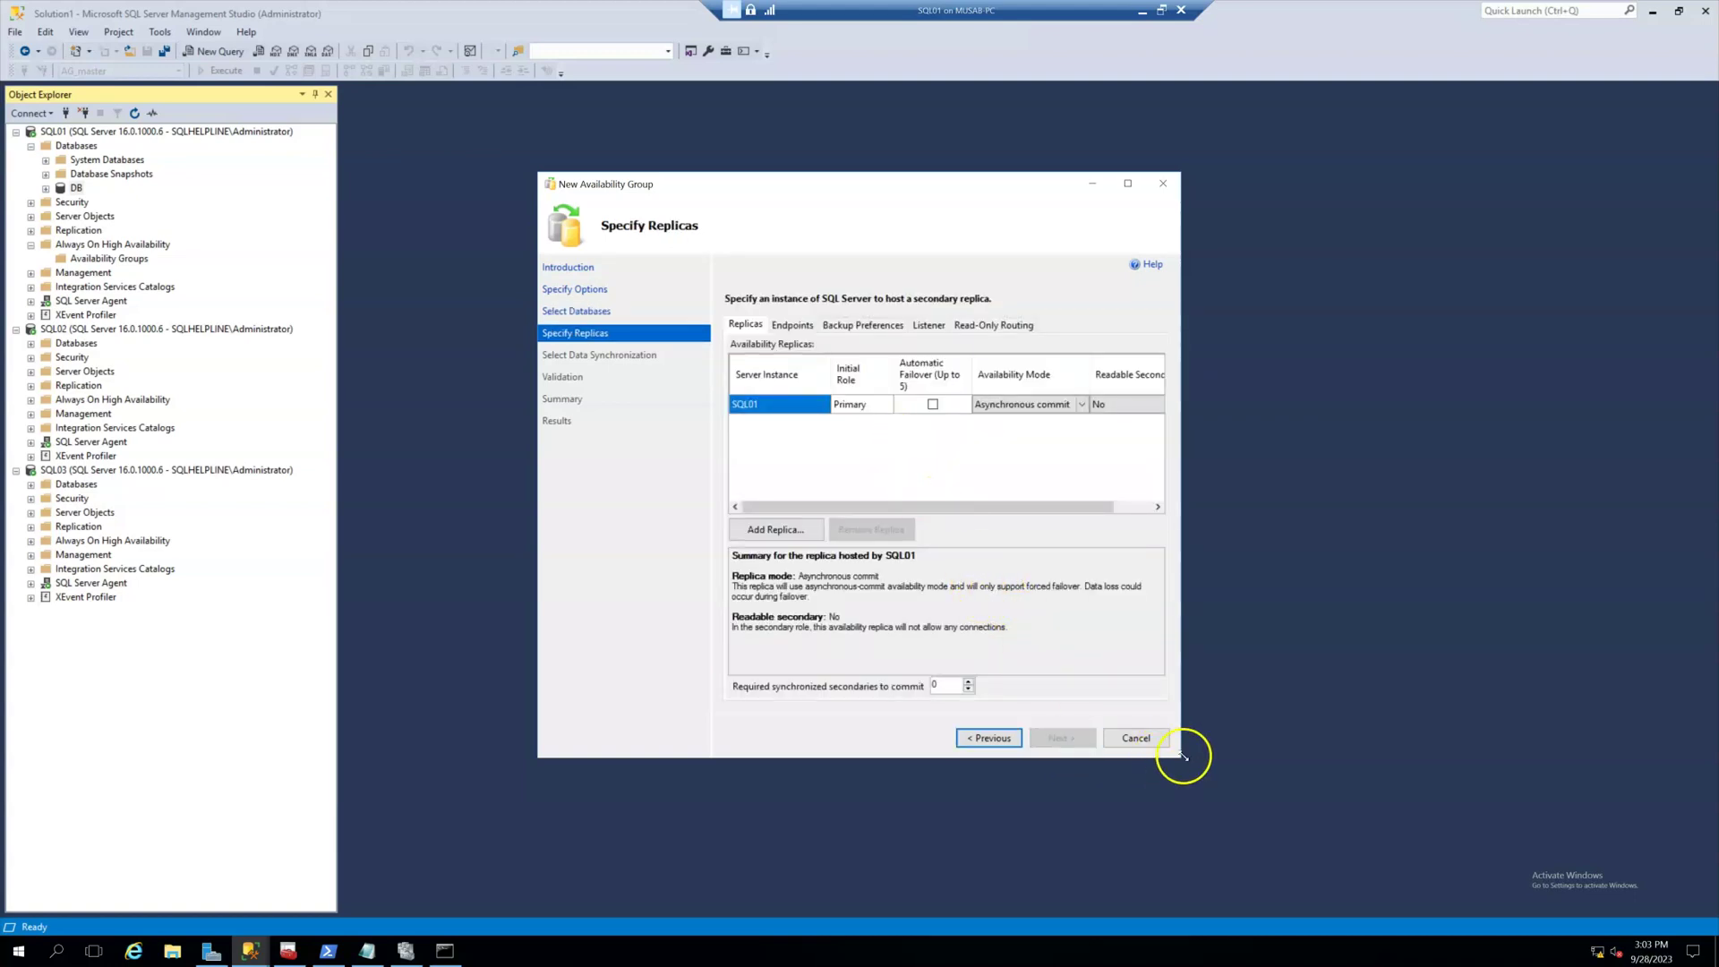
Enlarge the wizard window and add SQL02 as a replica using Windows Authentication.
{"action": "left_click_drag", "start_coordinate": [1183, 757], "coordinate": [1466, 778]}
{"action": "left_click_drag", "start_coordinate": [836, 184], "coordinate": [655, 146]}
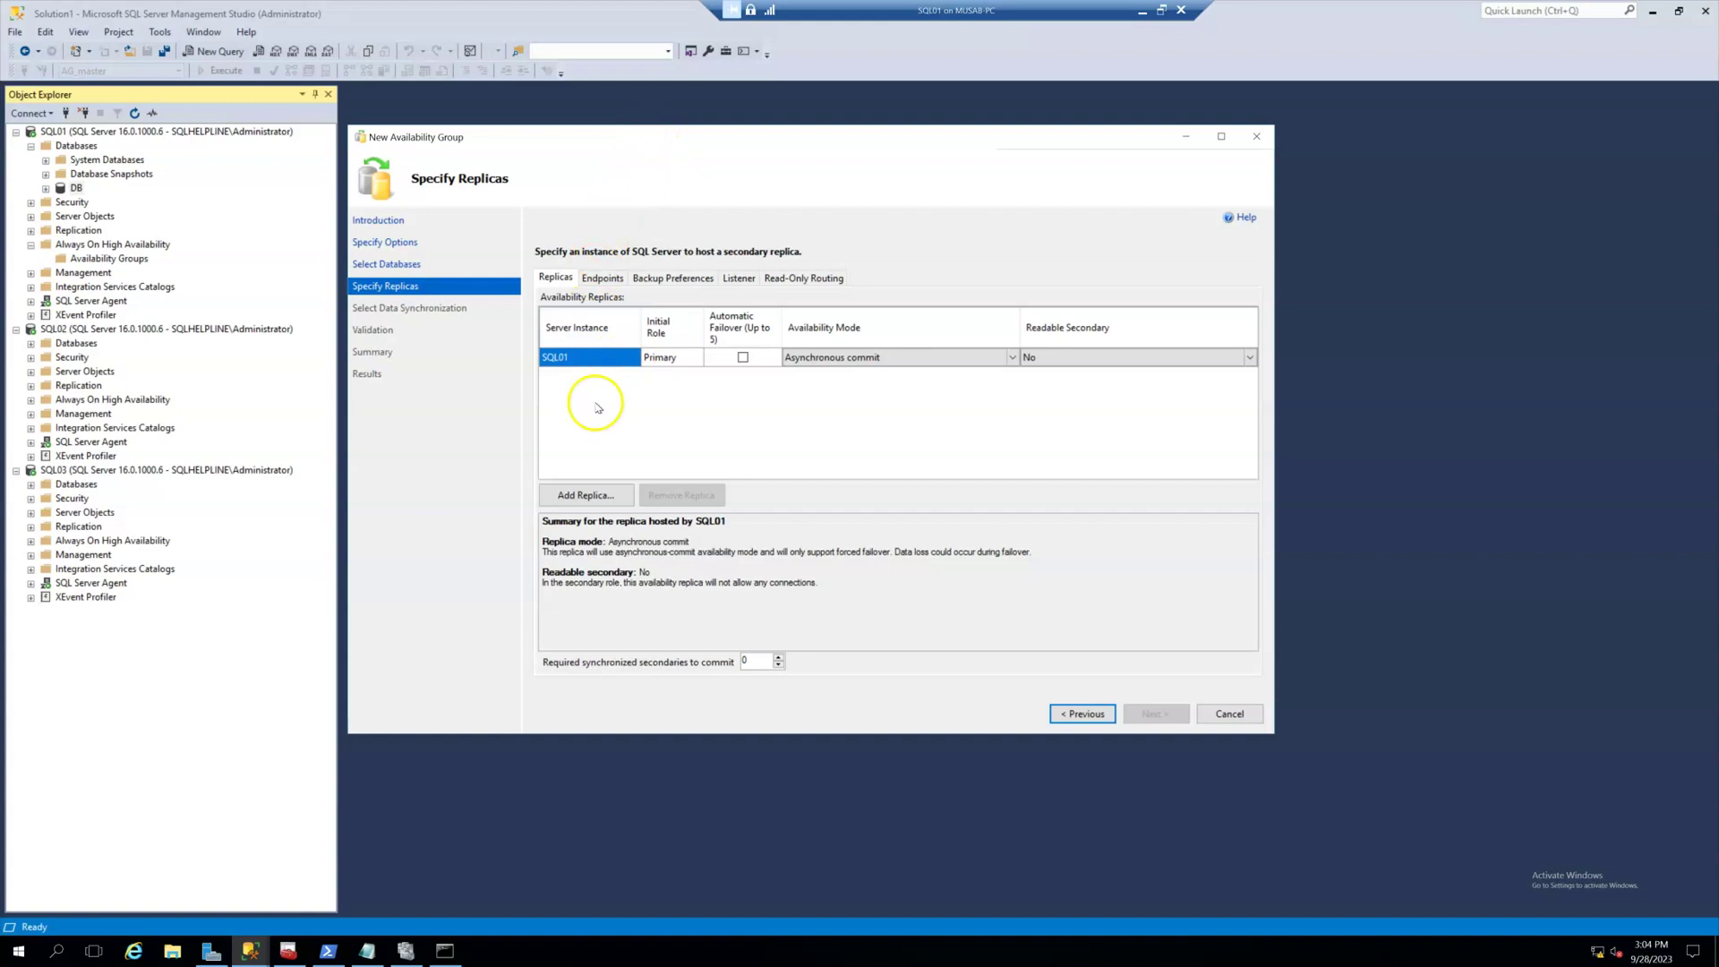
{"action": "left_click", "coordinate": [599, 498]}
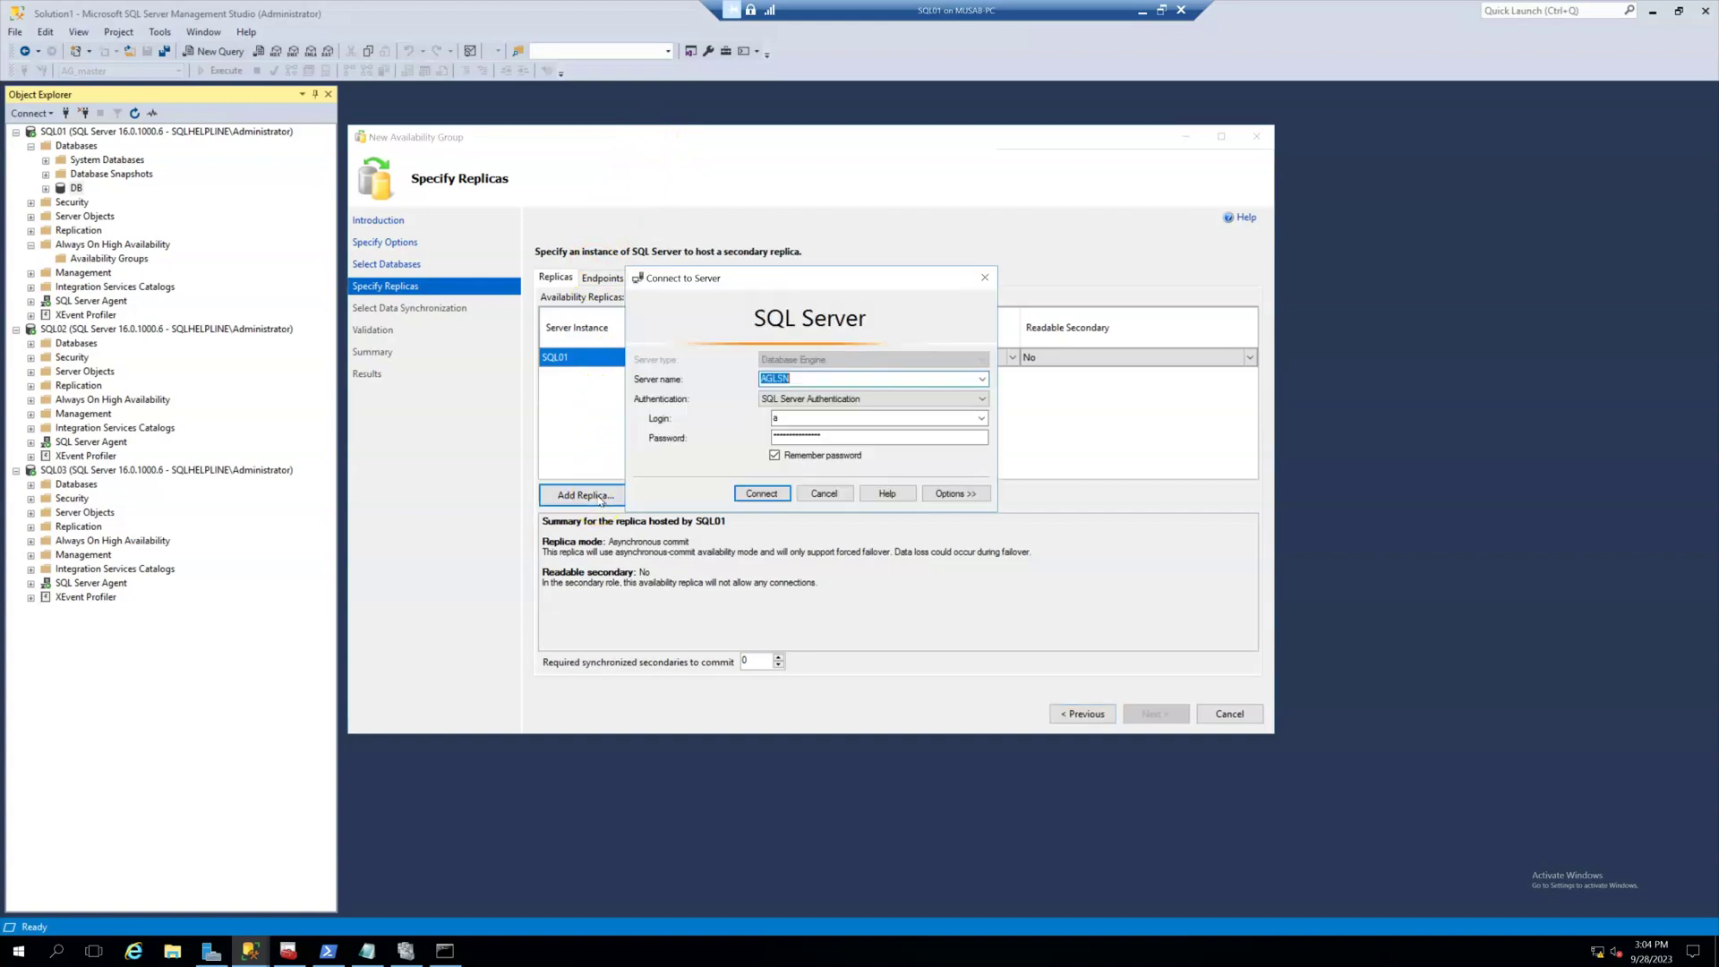
{"action": "left_click", "coordinate": [785, 399]}
{"action": "left_click", "coordinate": [784, 413]}
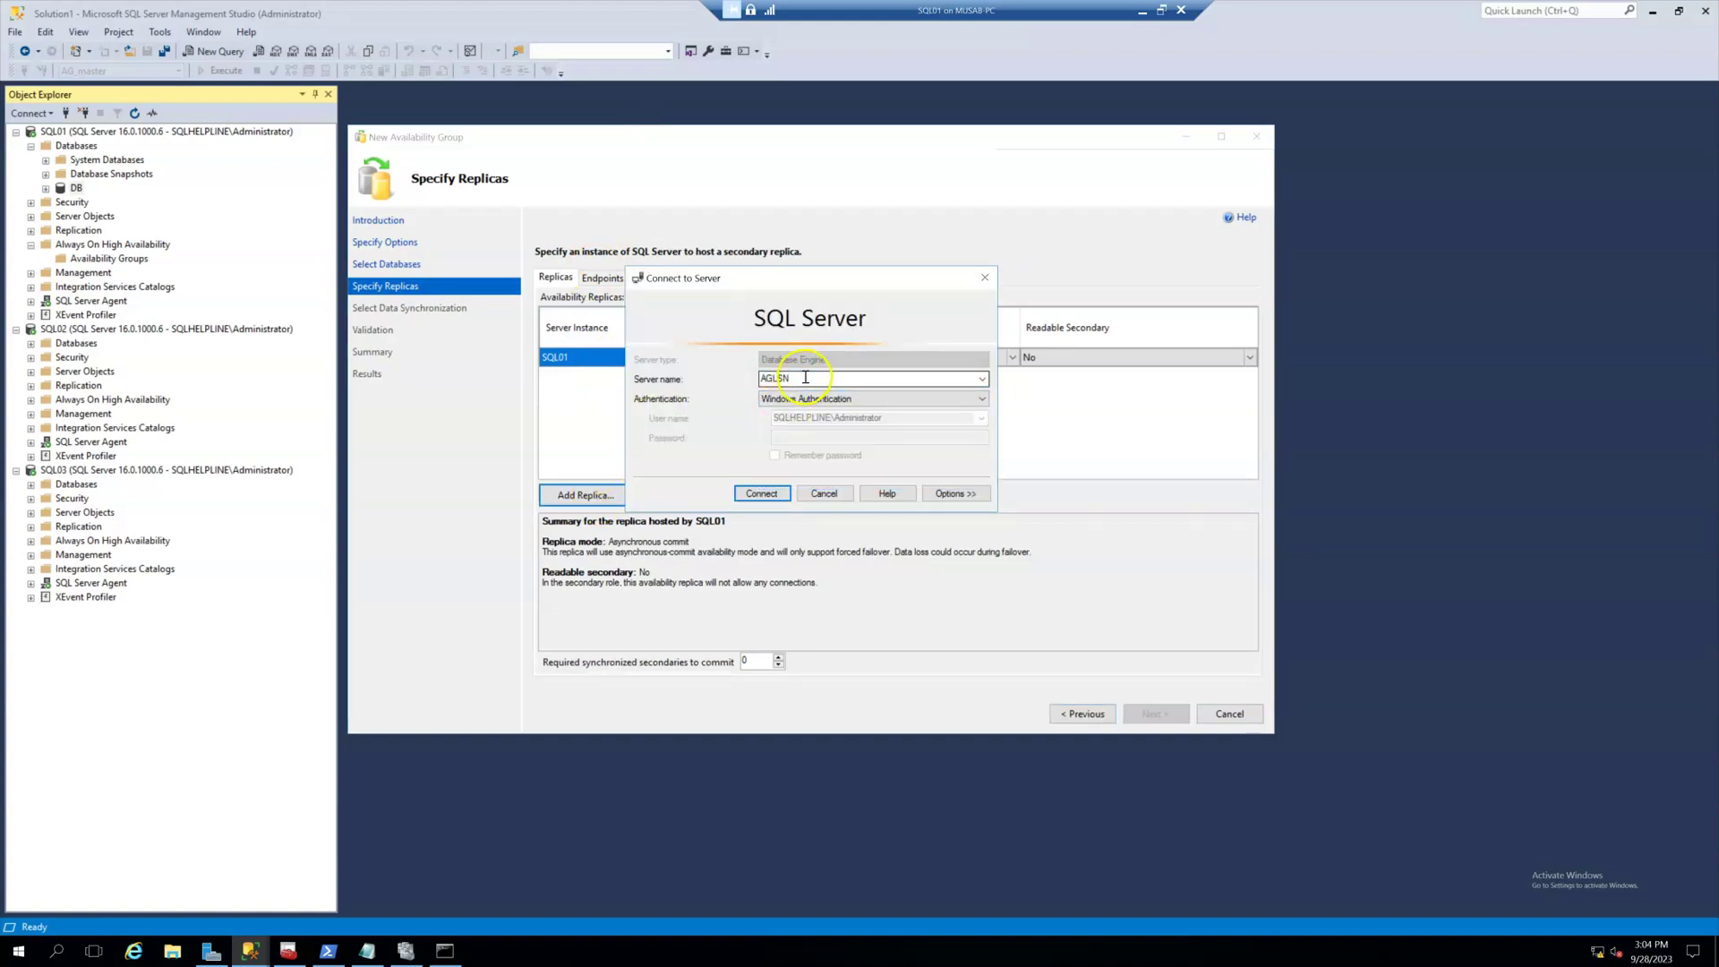
{"action": "type", "text": "SQL02"}
{"action": "key", "text": "Return"}
Add SQL03 as another replica of the availability group.
{"action": "left_click", "coordinate": [584, 494]}
{"action": "left_click", "coordinate": [805, 389]}
{"action": "type", "text": "3"}
{"action": "left_click", "coordinate": [761, 494]}
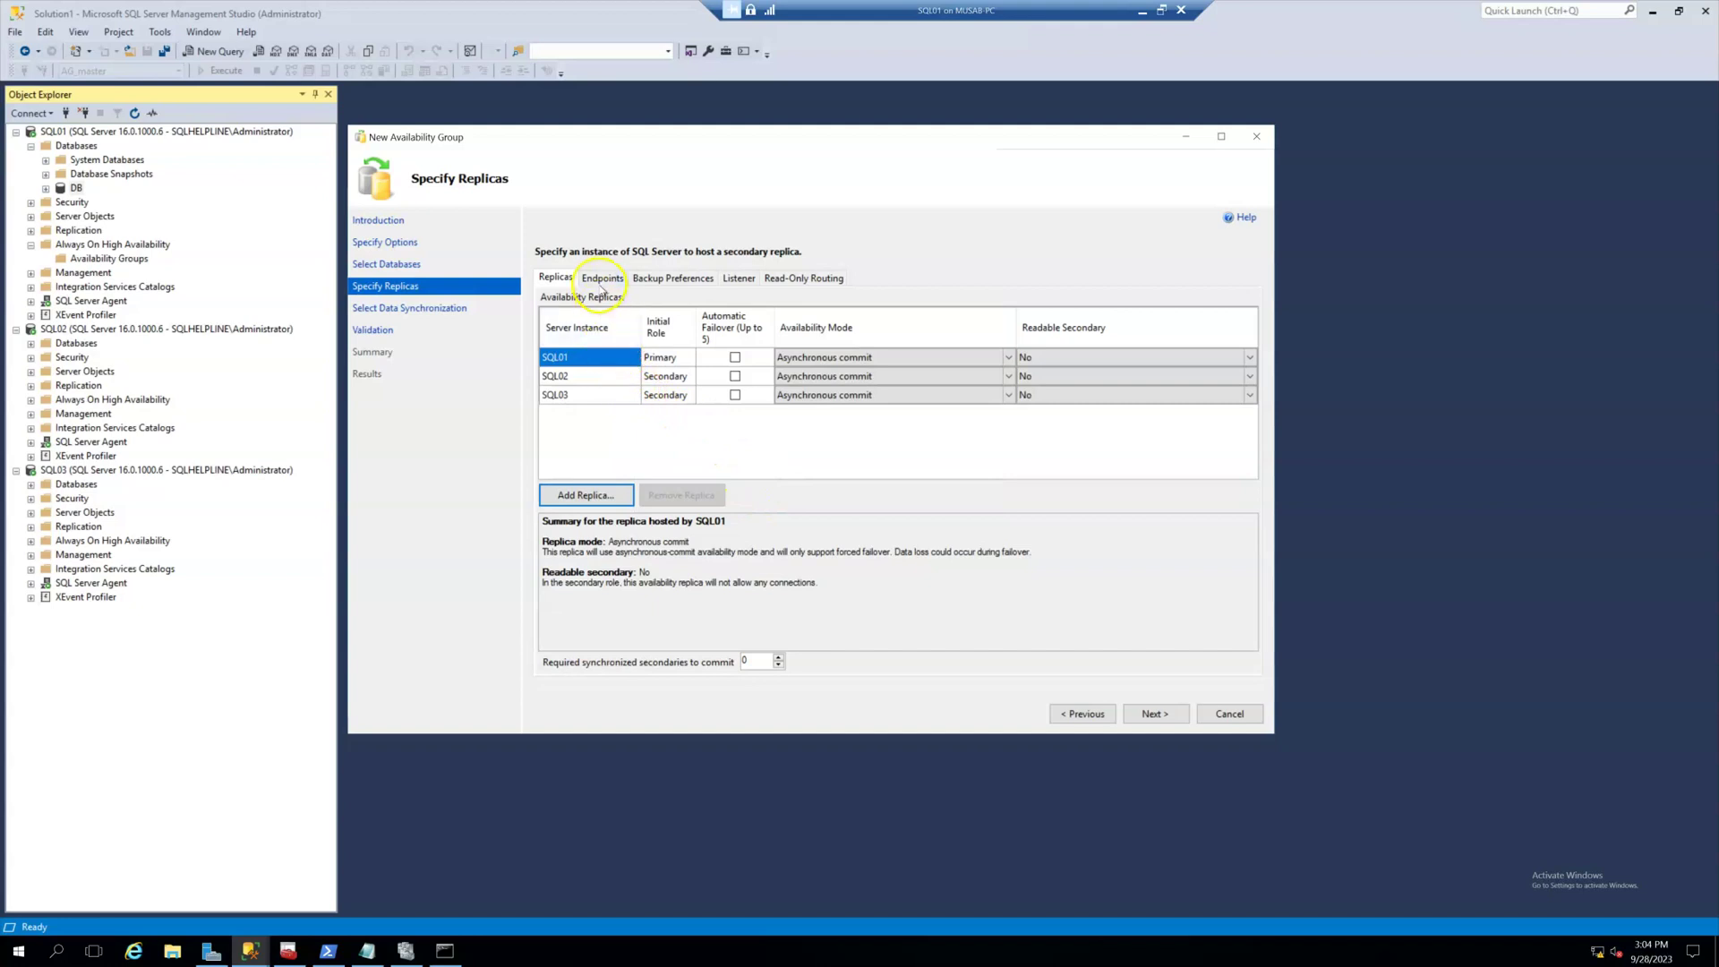
Examine the endpoint URLs and port numbers of SQL01, SQL02 and SQL03 in the replica settings.
{"action": "left_click", "coordinate": [602, 278]}
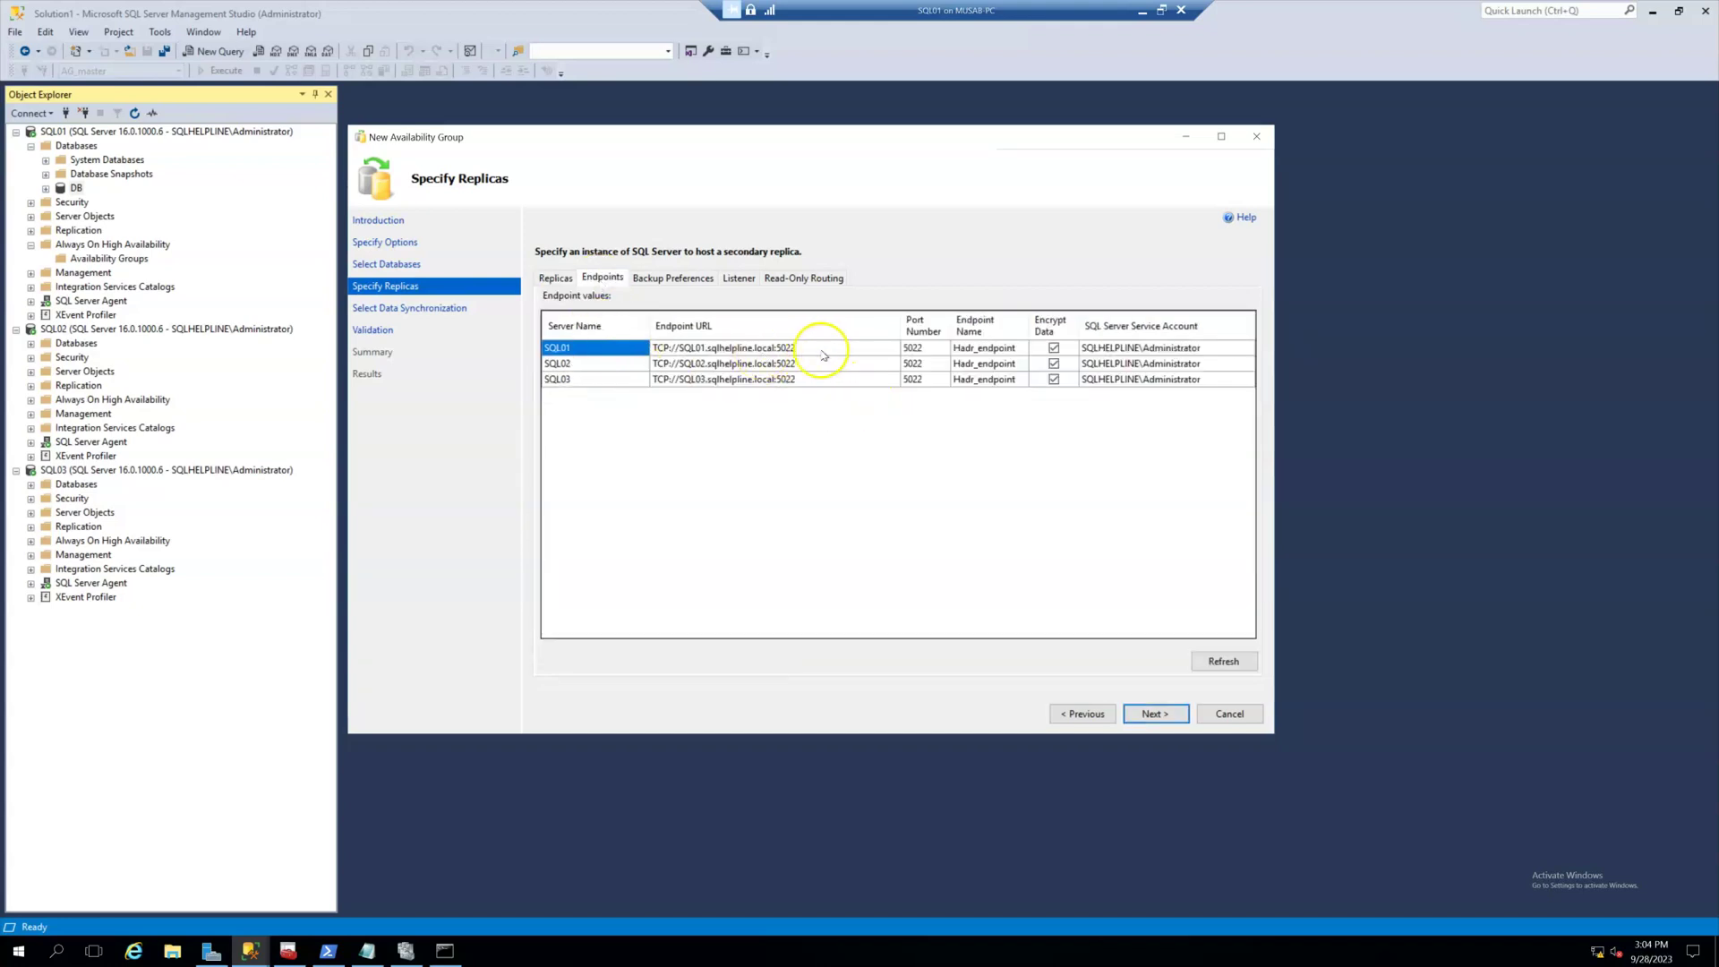
{"action": "left_click_drag", "start_coordinate": [900, 326], "coordinate": [823, 348]}
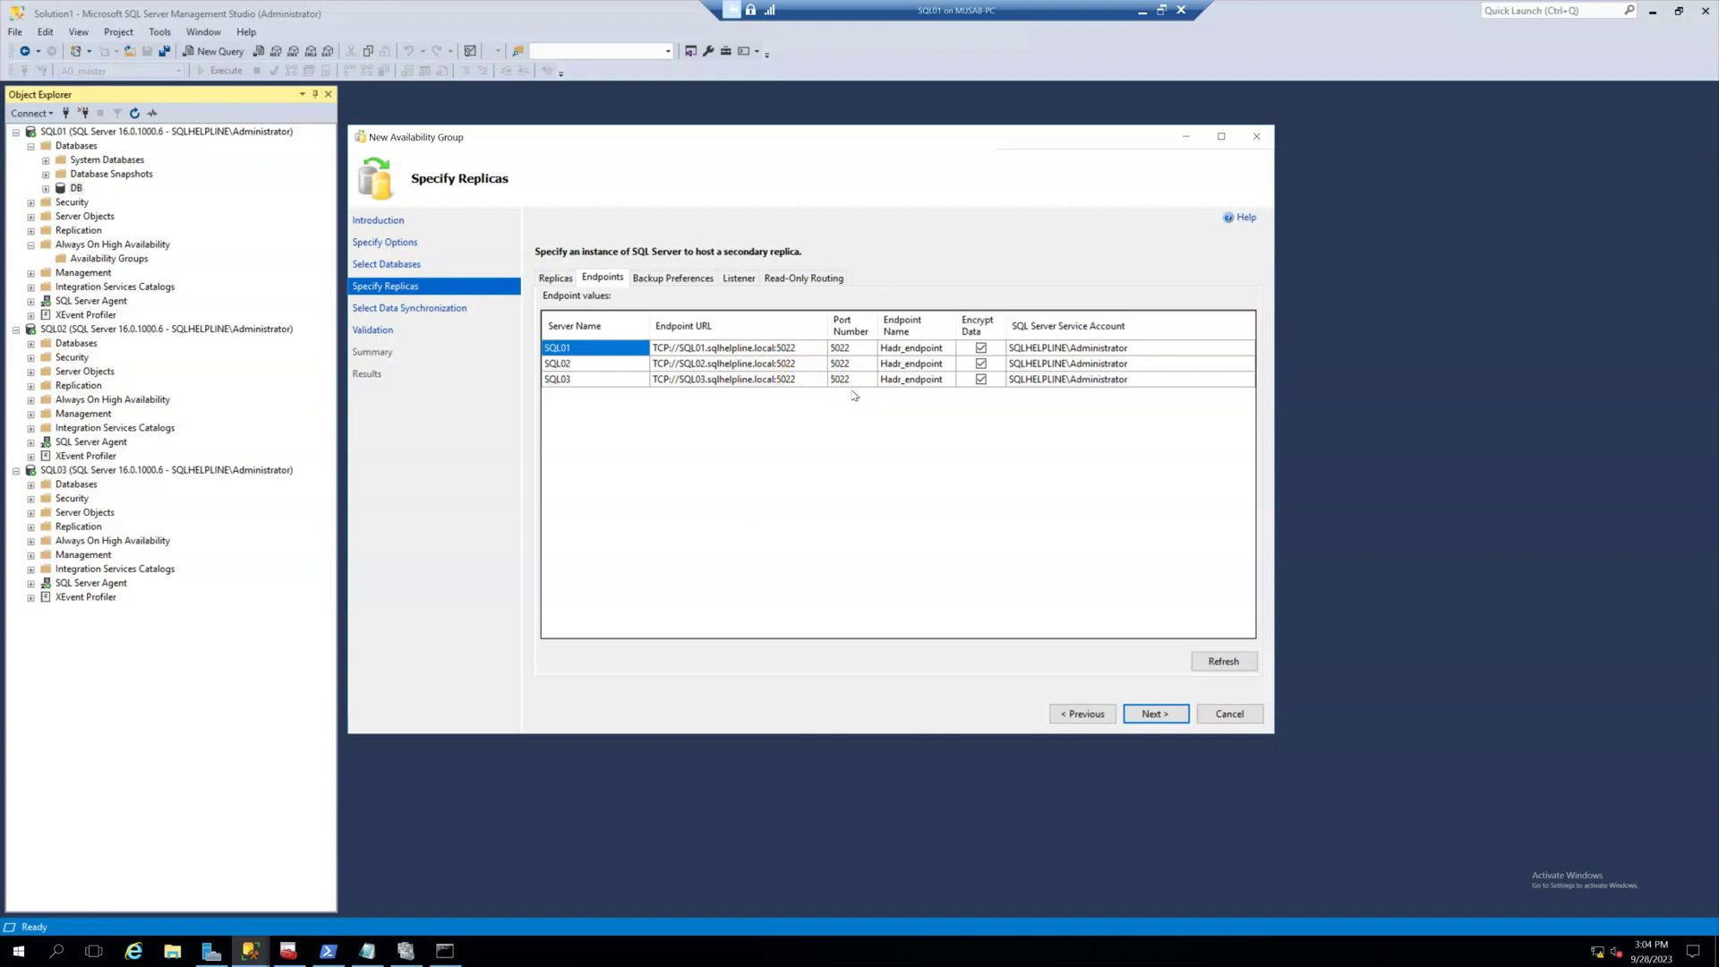
{"action": "right_click", "coordinate": [123, 260]}
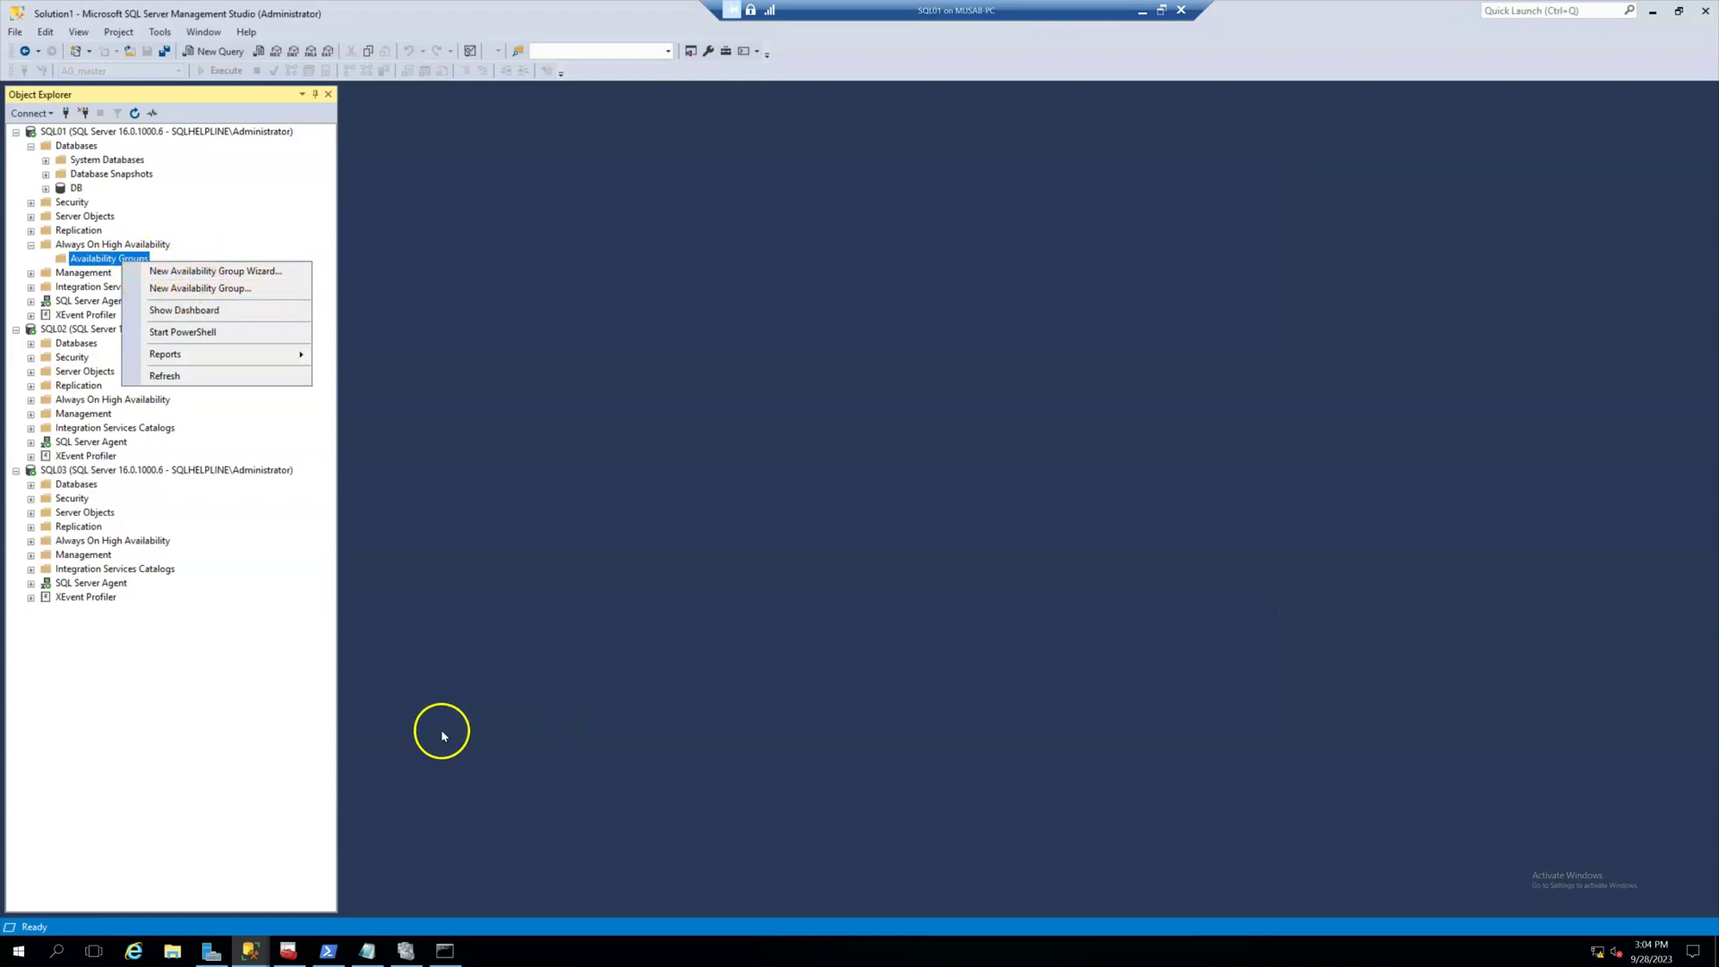
{"action": "left_click", "coordinate": [250, 951]}
{"action": "left_click", "coordinate": [335, 873]}
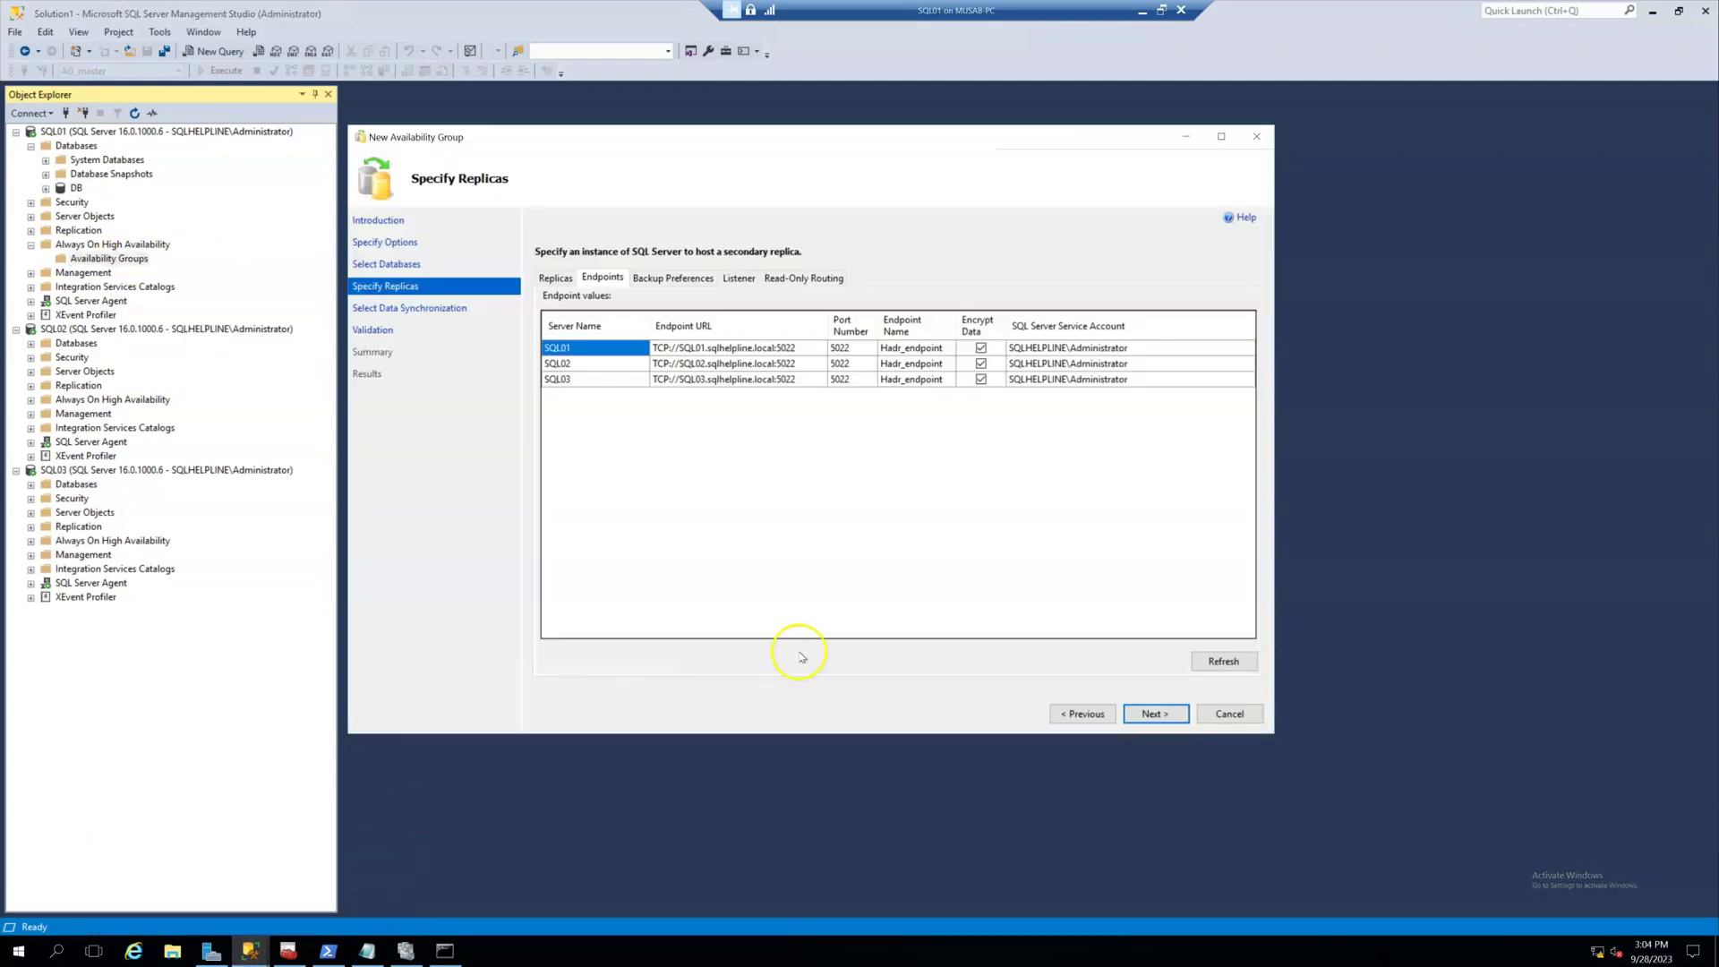
{"action": "left_click", "coordinate": [708, 348]}
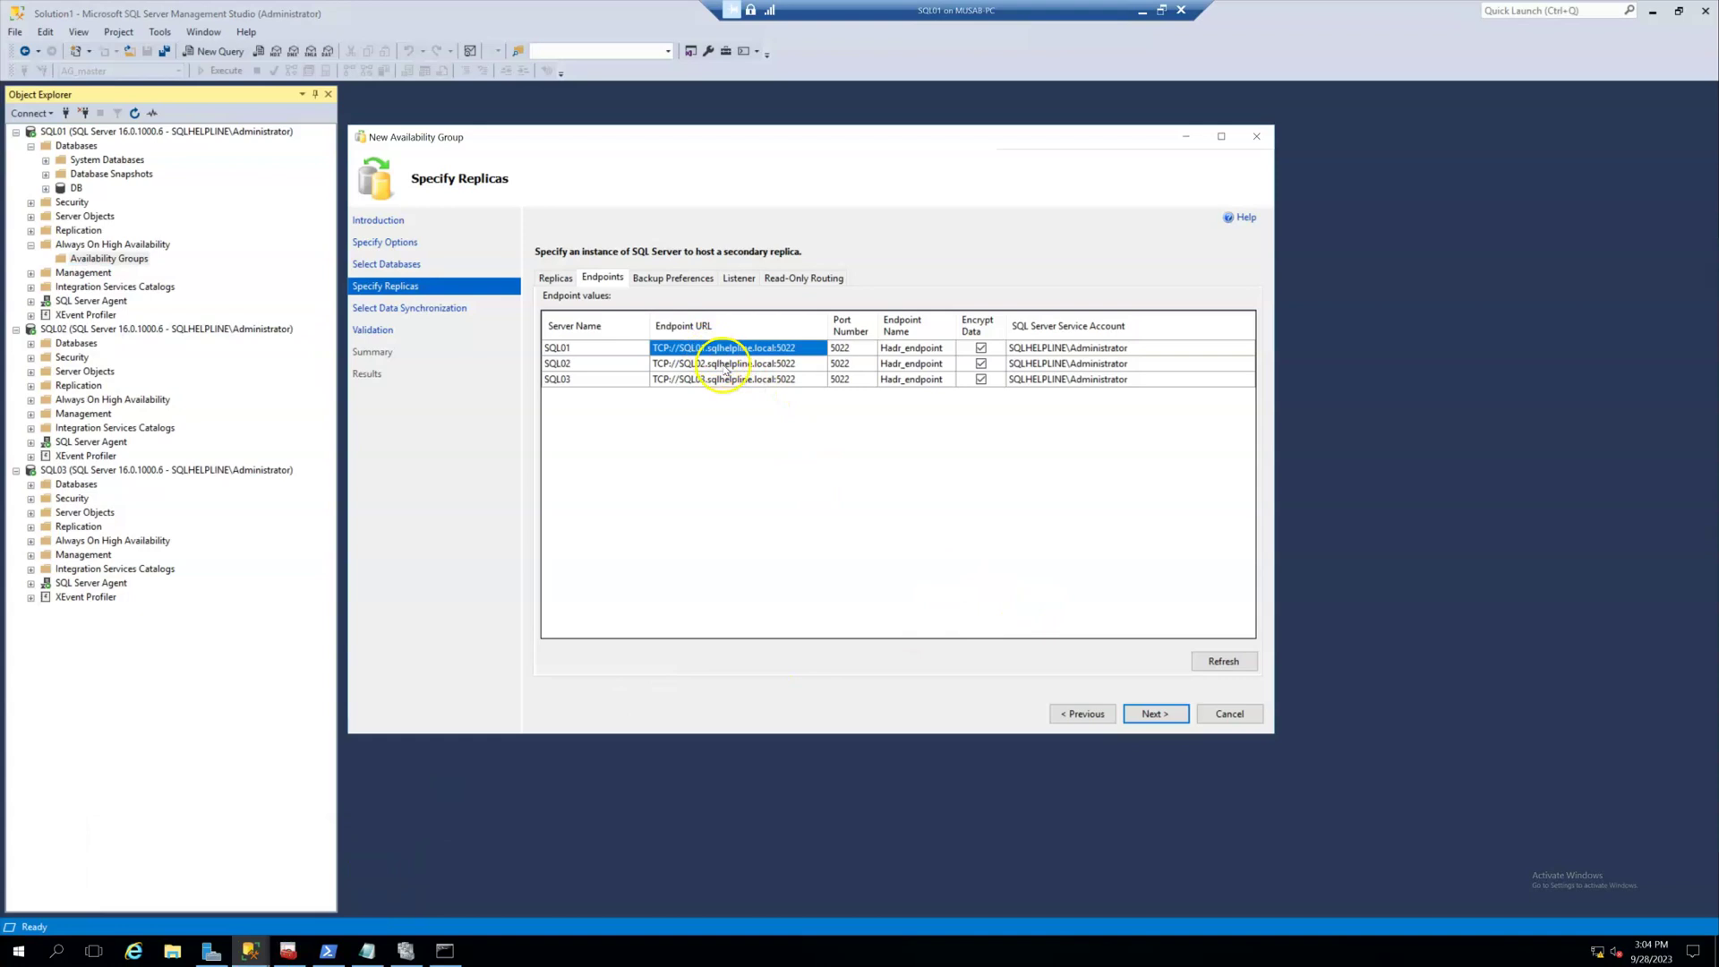
{"action": "left_click", "coordinate": [725, 364]}
{"action": "left_click", "coordinate": [730, 381]}
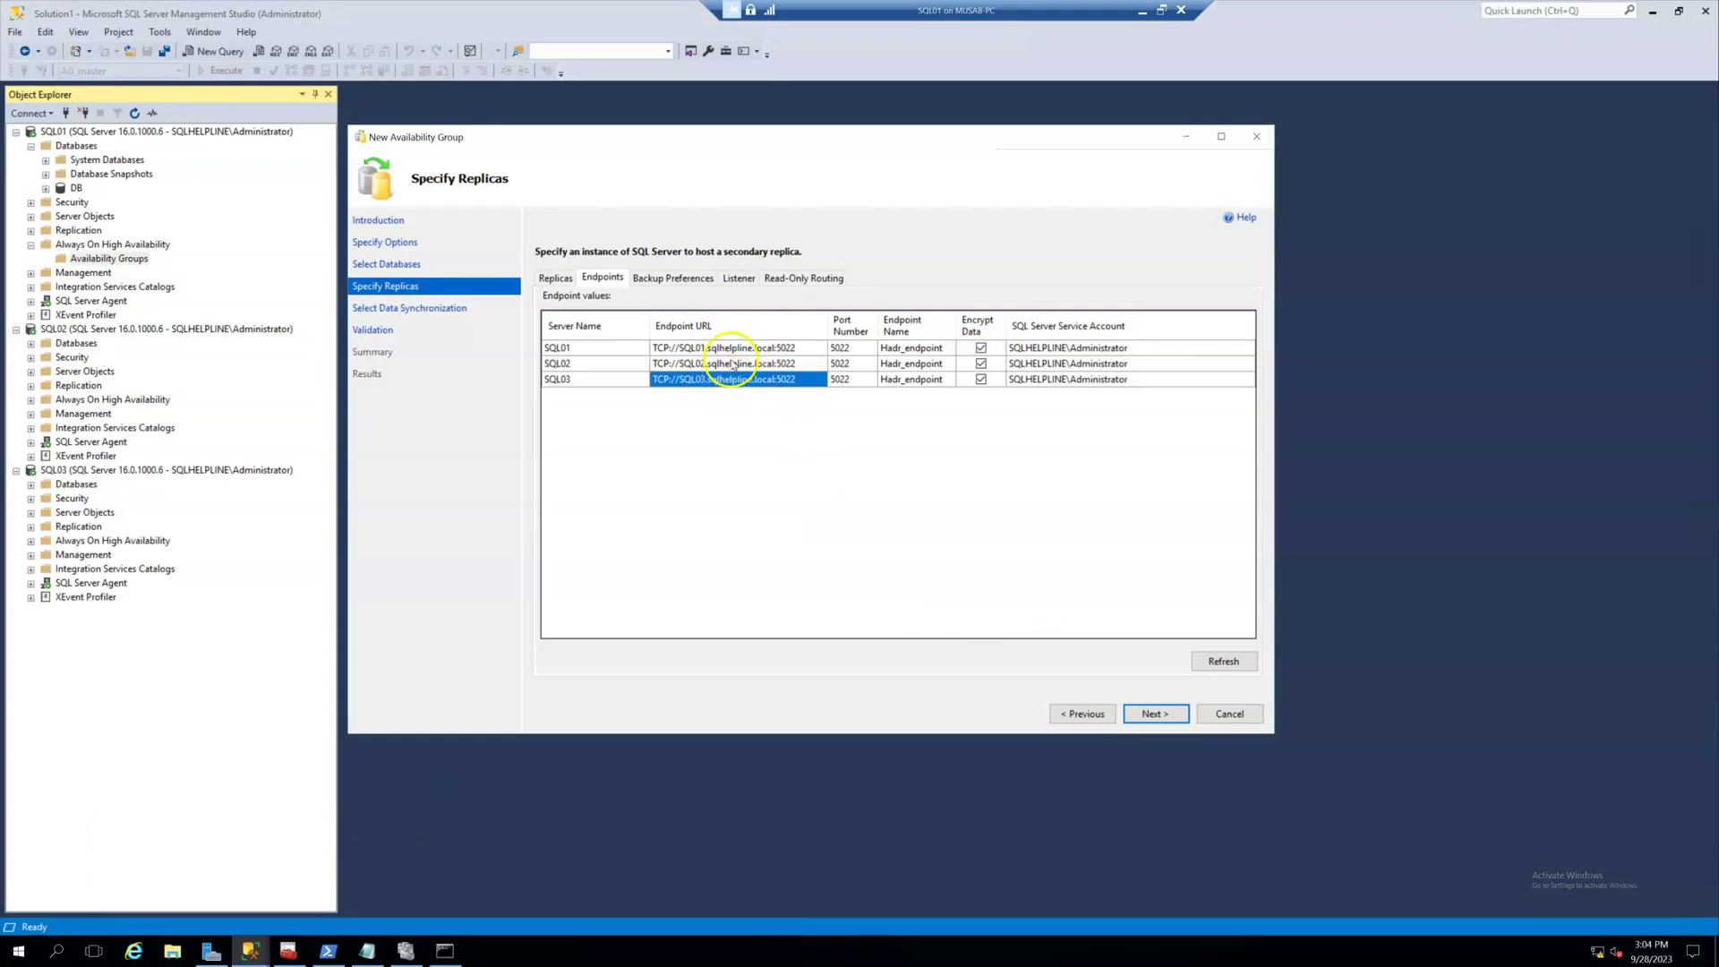
{"action": "left_click", "coordinate": [727, 348]}
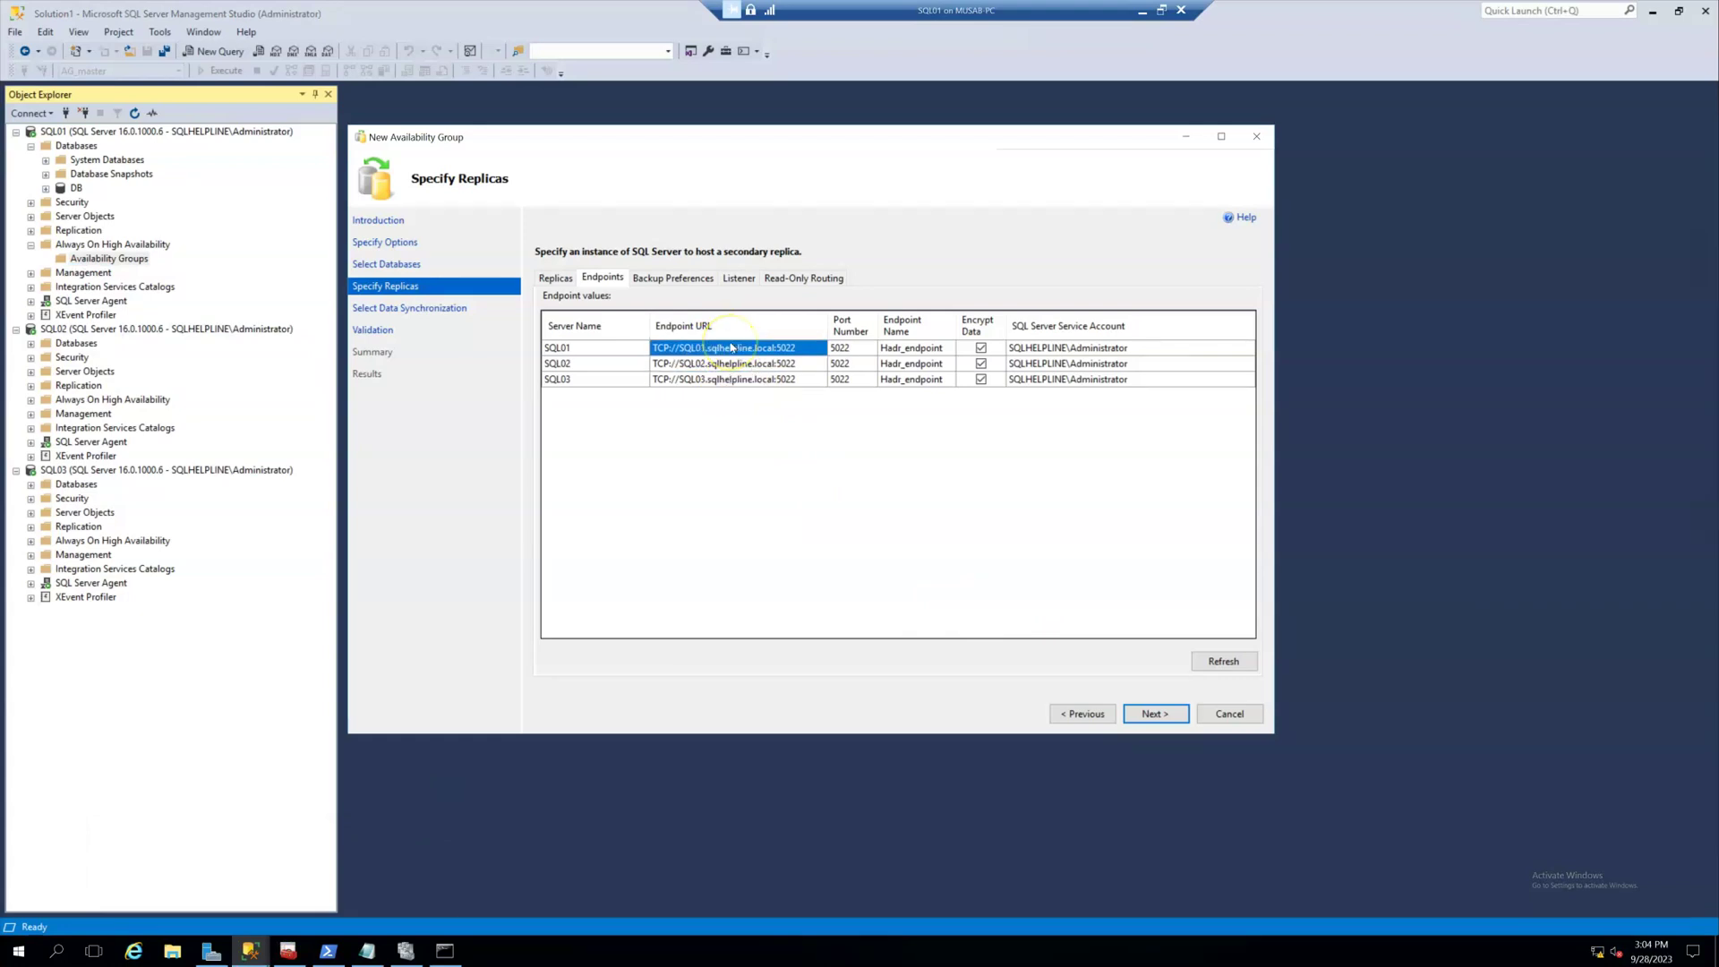
{"action": "right_click", "coordinate": [139, 261]}
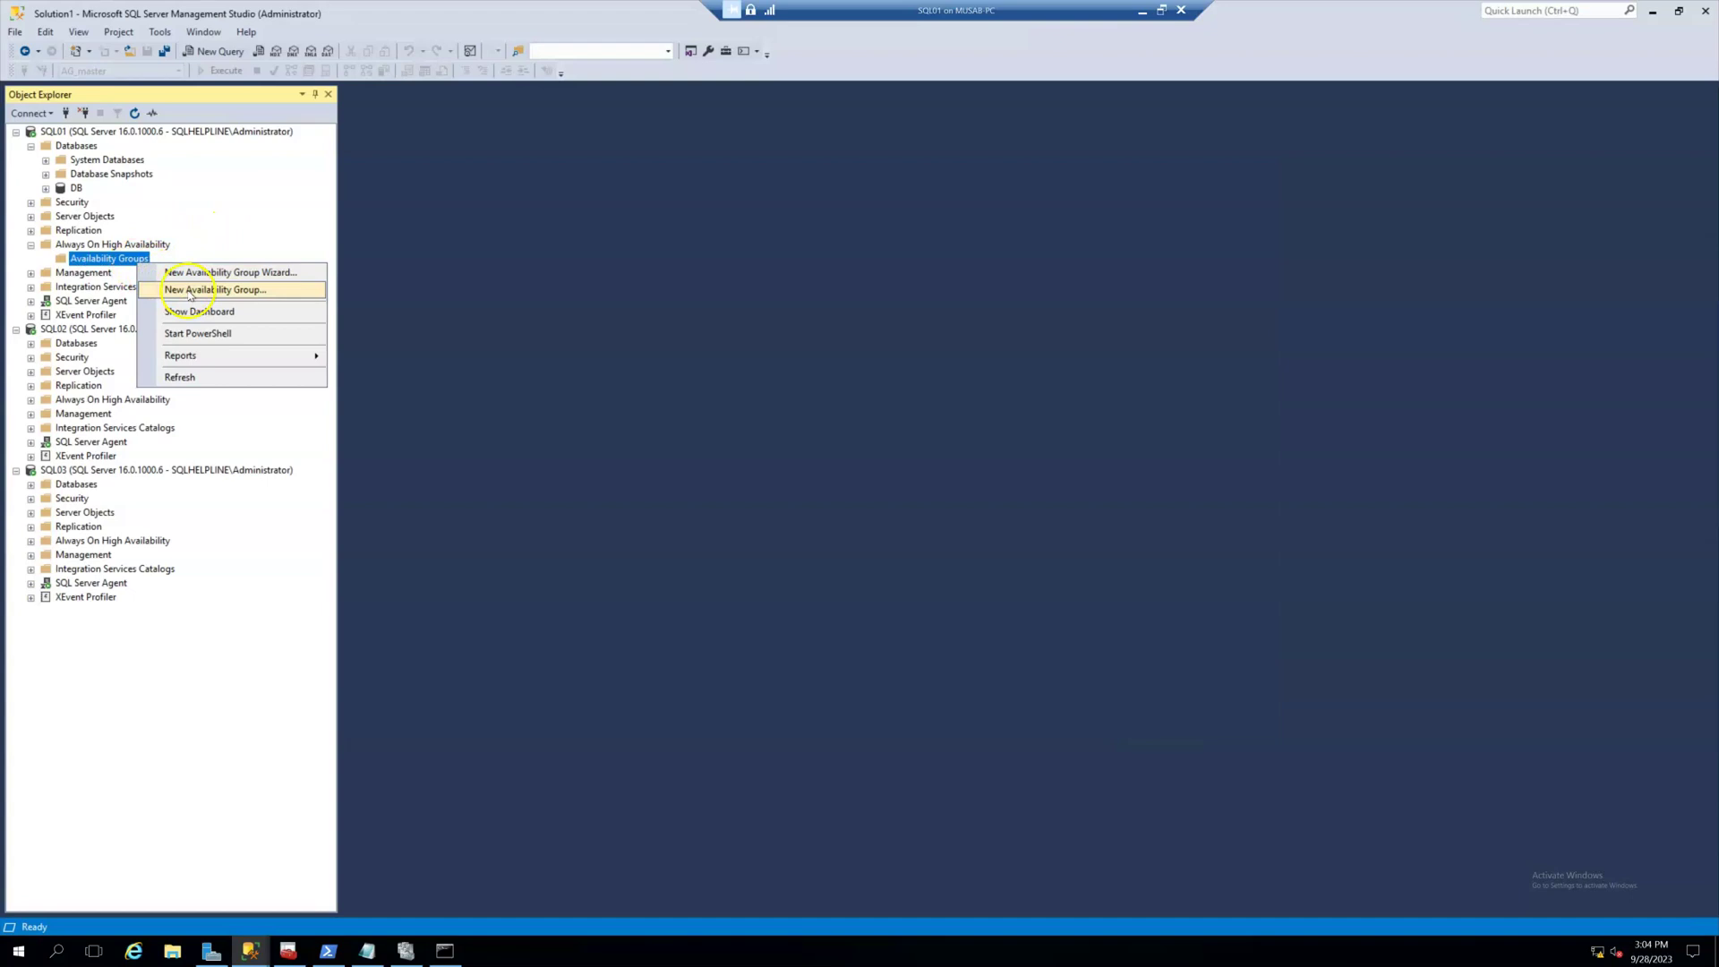
{"action": "left_click", "coordinate": [190, 291]}
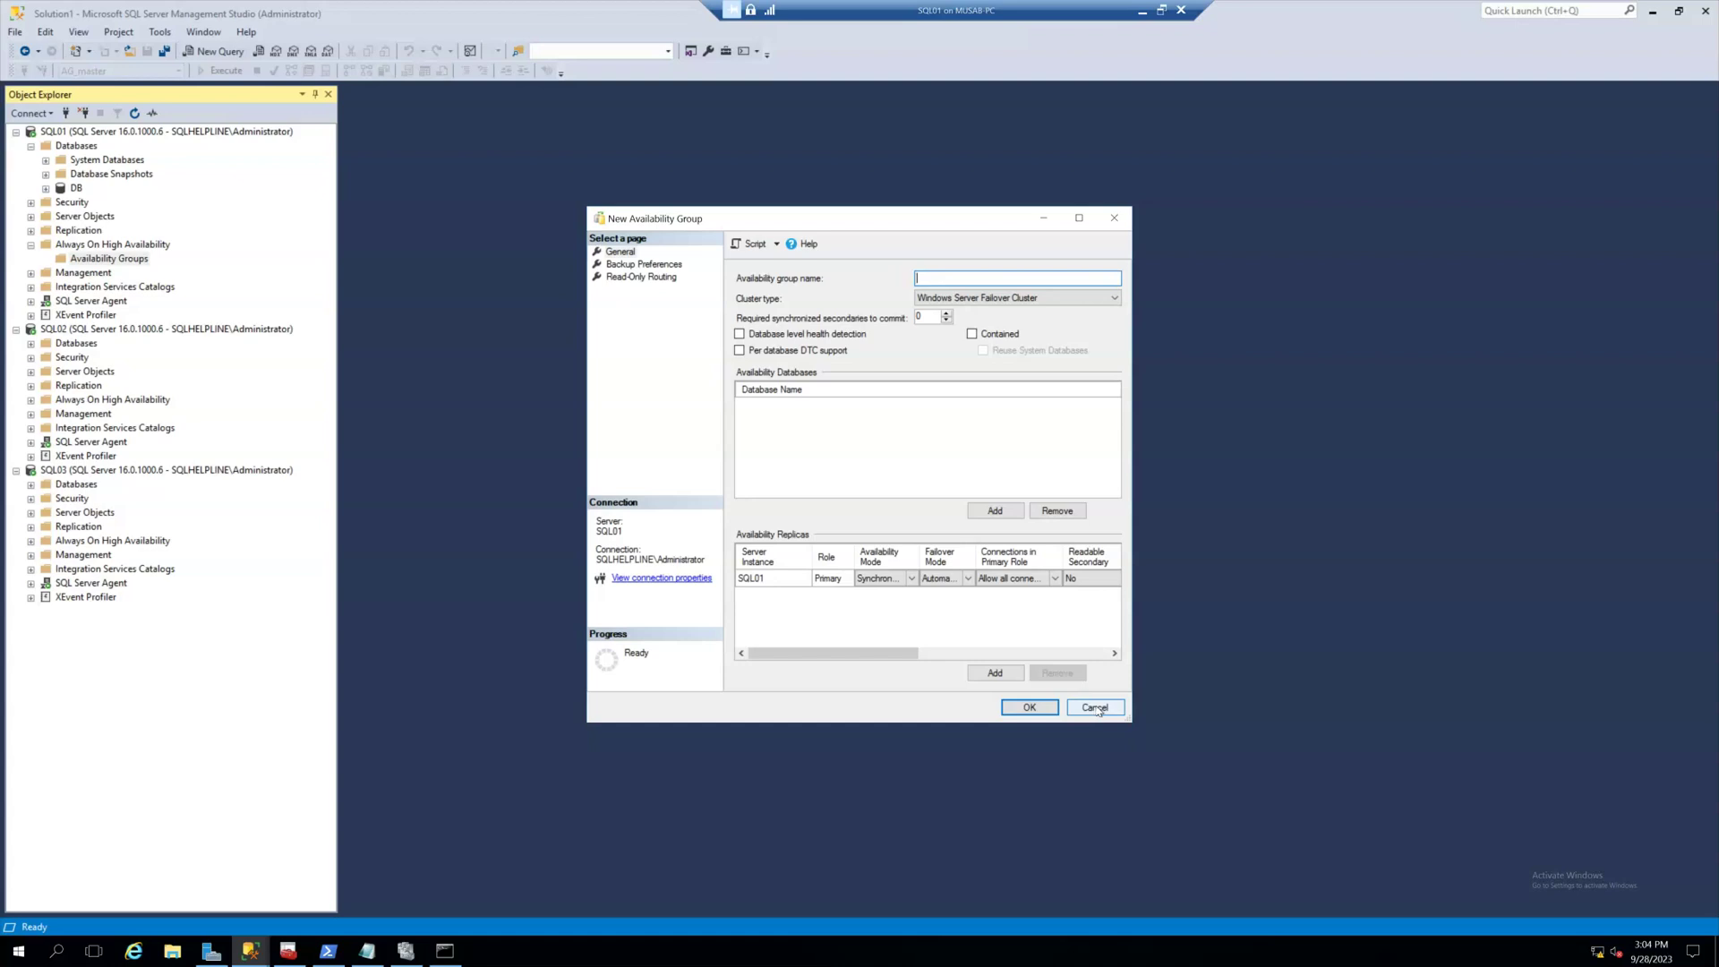
{"action": "left_click", "coordinate": [1093, 707]}
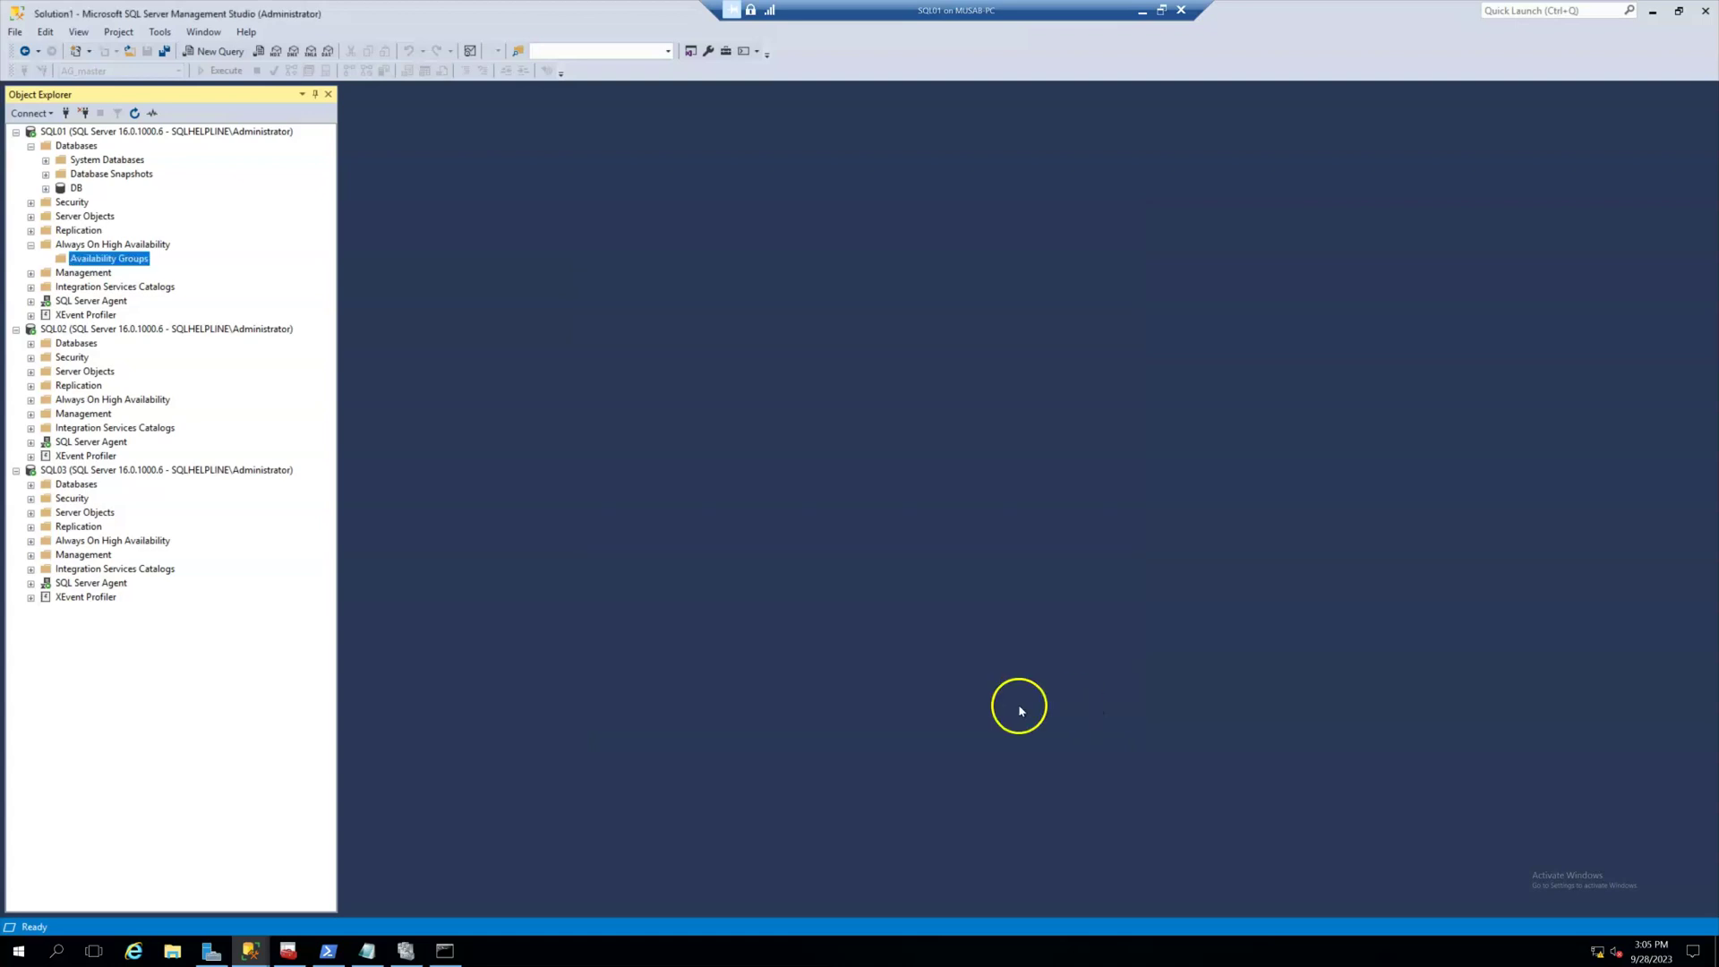
{"action": "mouse_move", "coordinate": [250, 950]}
{"action": "left_click", "coordinate": [343, 882]}
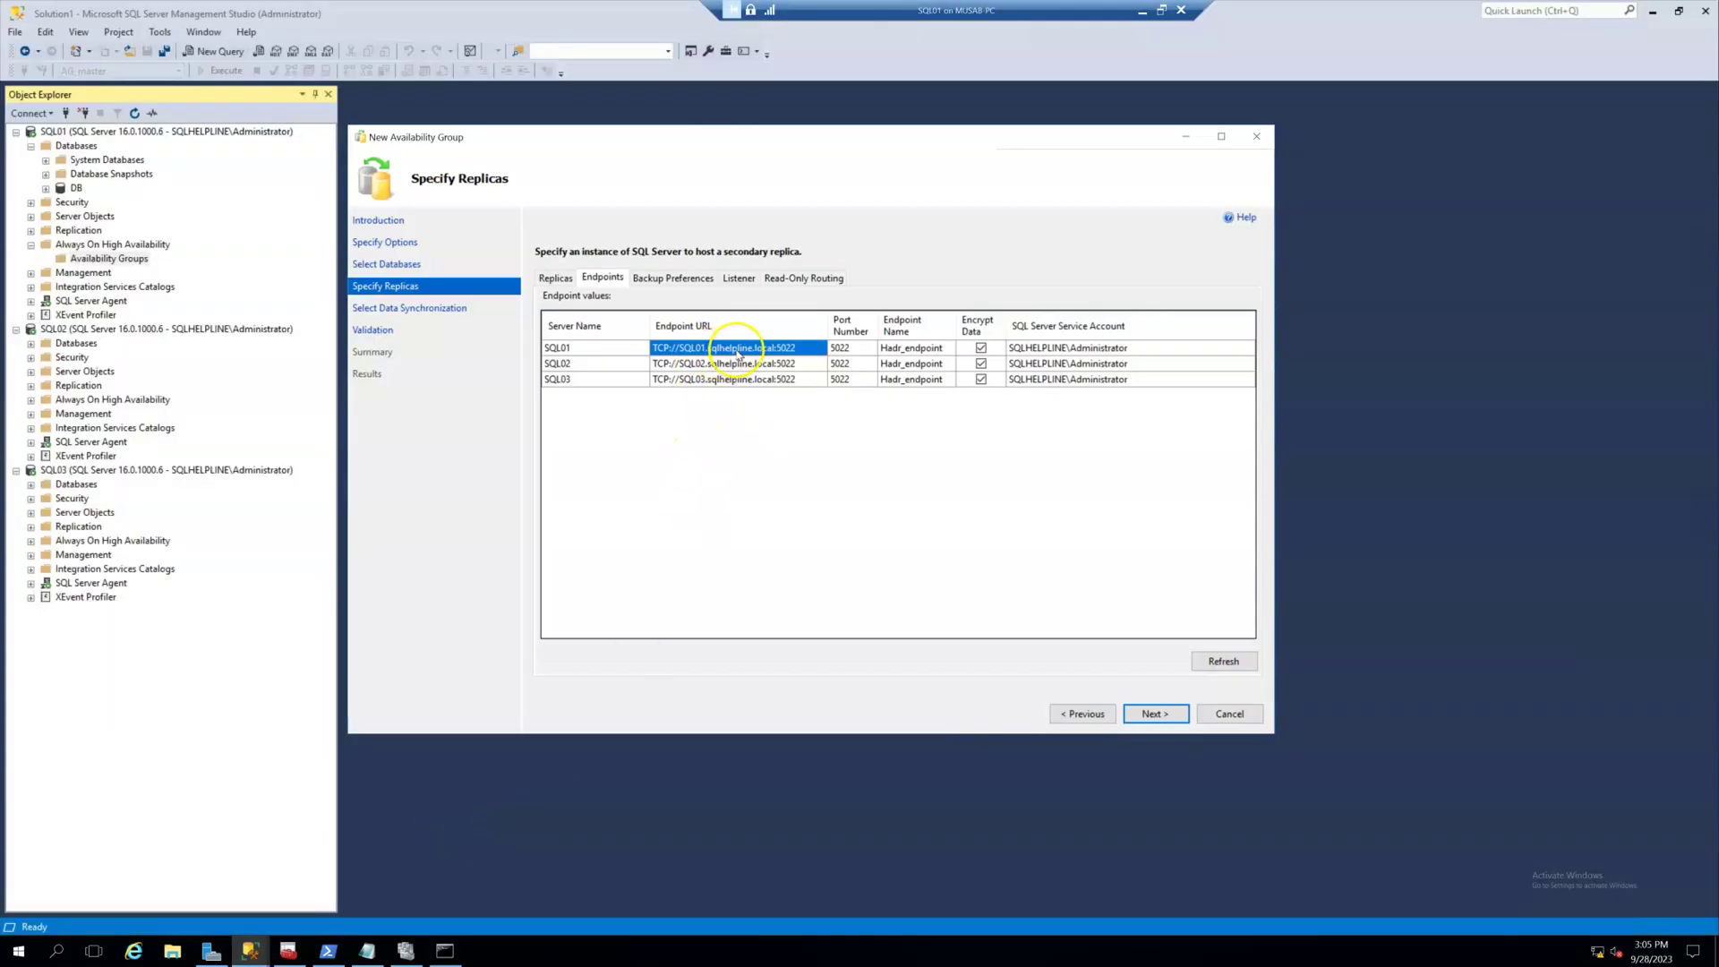
Replace the host name in SQL01's endpoint URL with 192.168.10.11, keeping port 5022.
{"action": "left_click", "coordinate": [682, 348]}
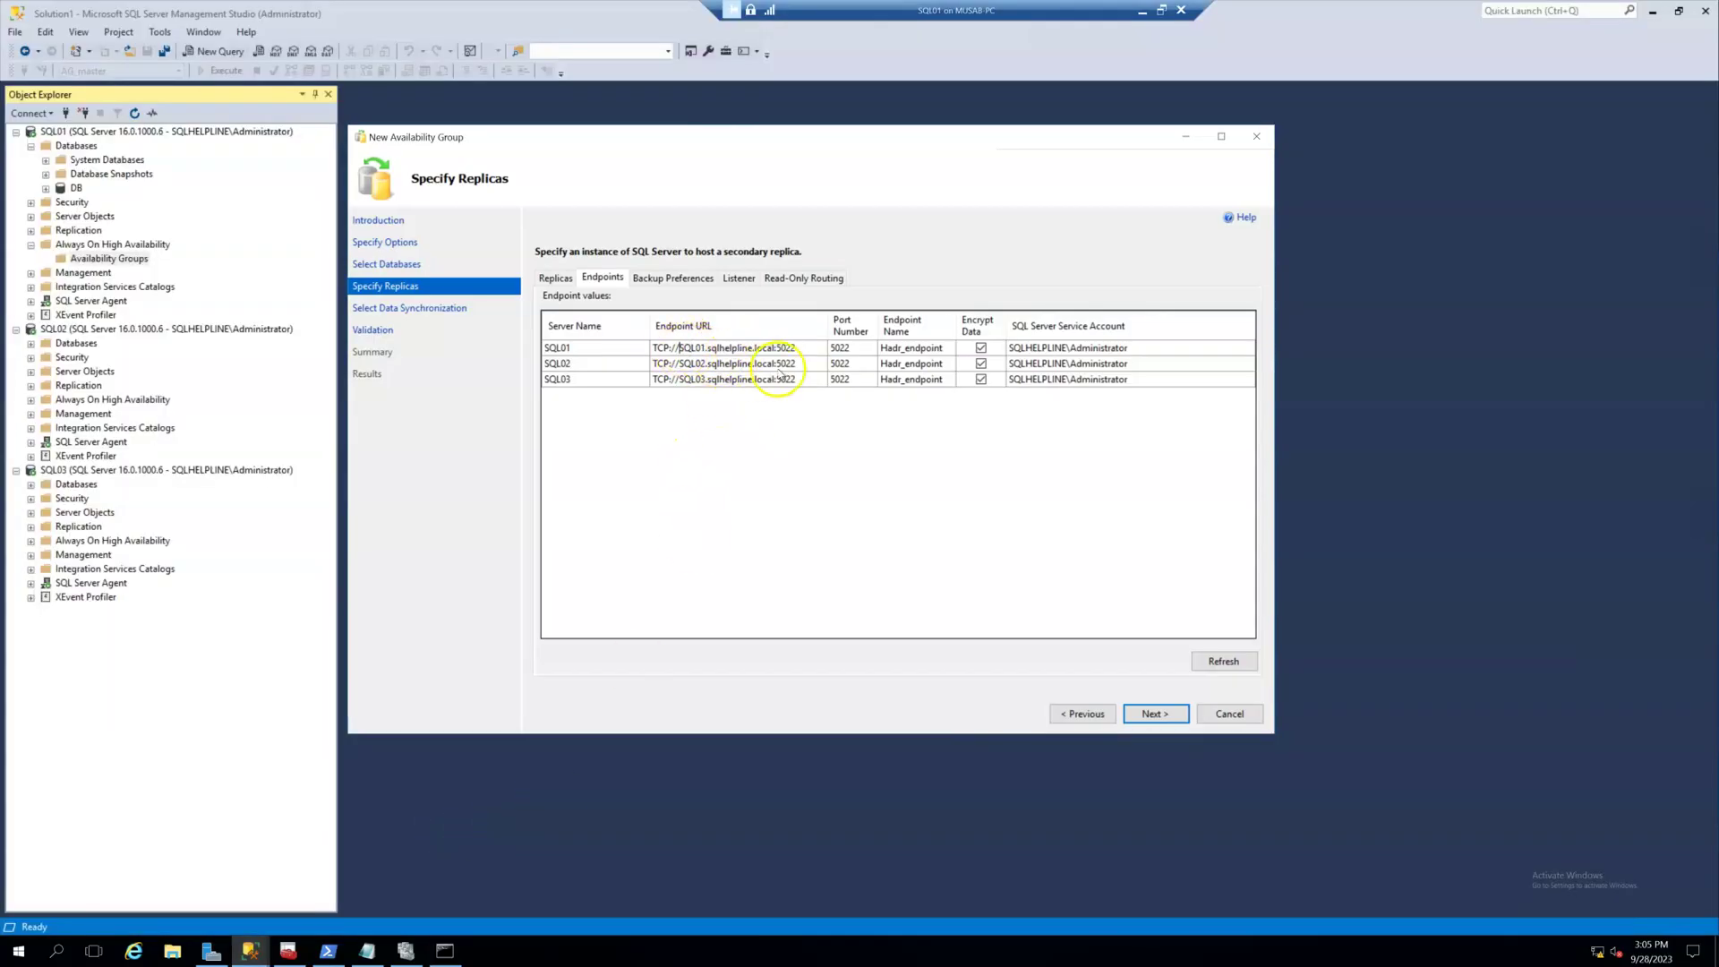
{"action": "left_click", "coordinate": [775, 351], "text": "shift"}
{"action": "type", "text": "192.168.10.11"}
Replace the host name in SQL02's endpoint URL with 192.168.10.12, keeping port 5022.
{"action": "left_click", "coordinate": [781, 367]}
{"action": "left_click", "coordinate": [781, 367]}
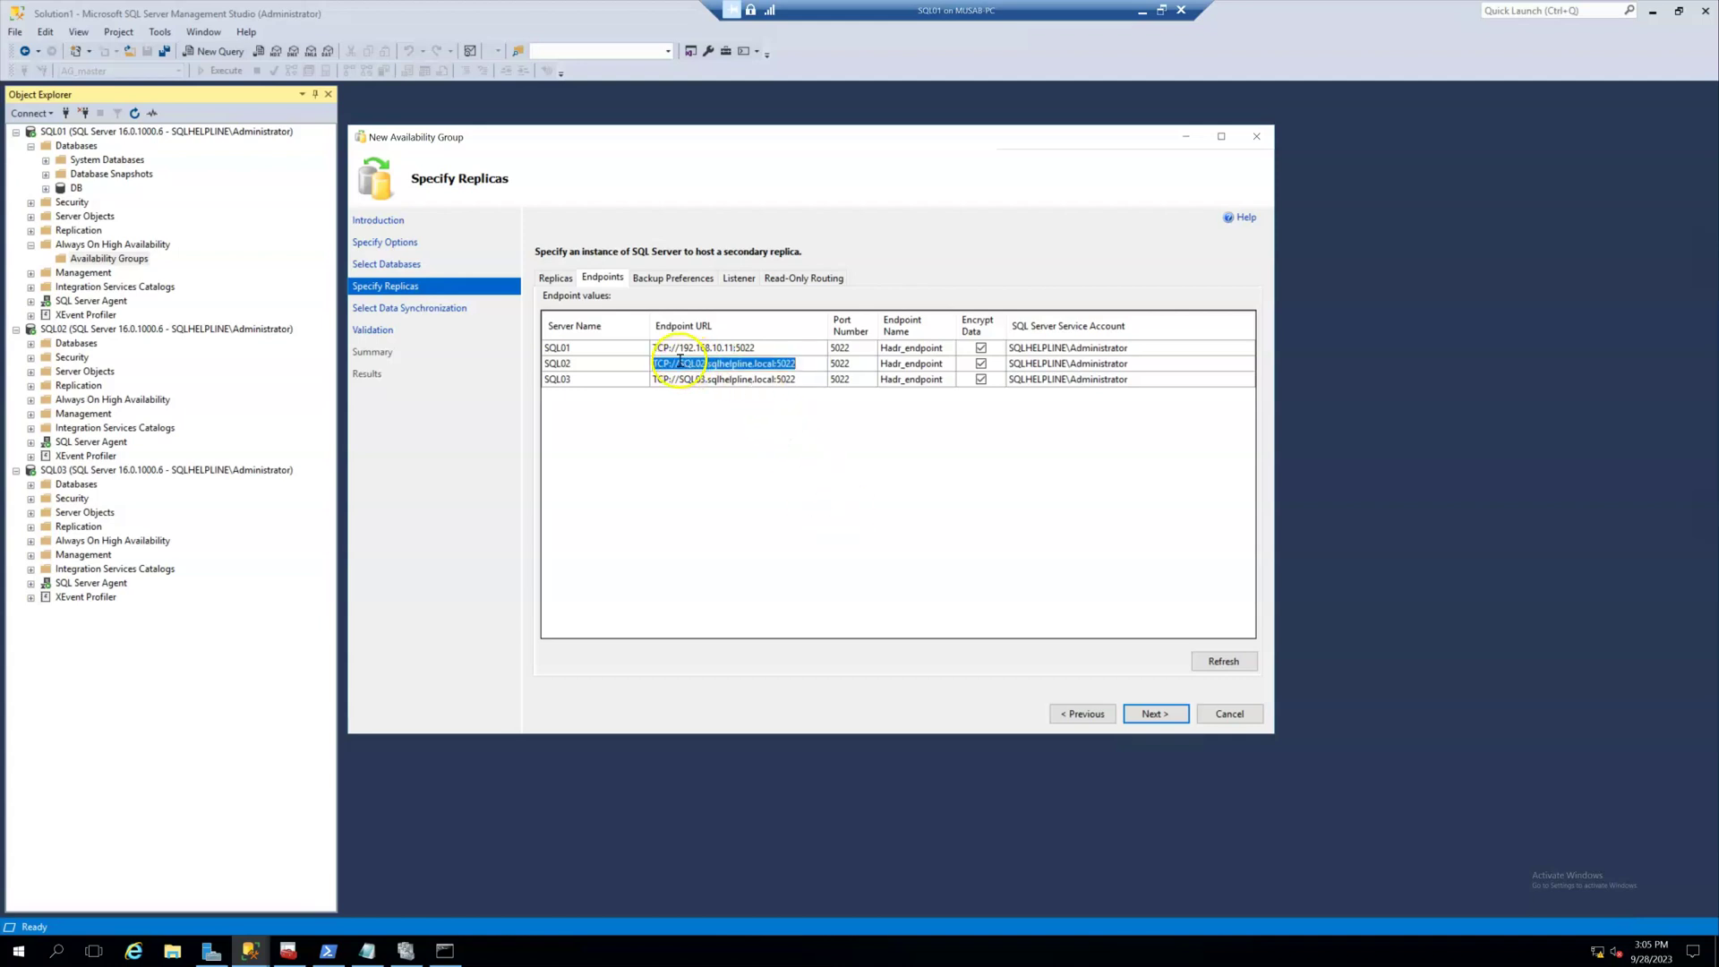
{"action": "left_click", "coordinate": [775, 367]}
{"action": "left_click", "coordinate": [681, 367], "text": "shift"}
{"action": "type", "text": "192.168."}
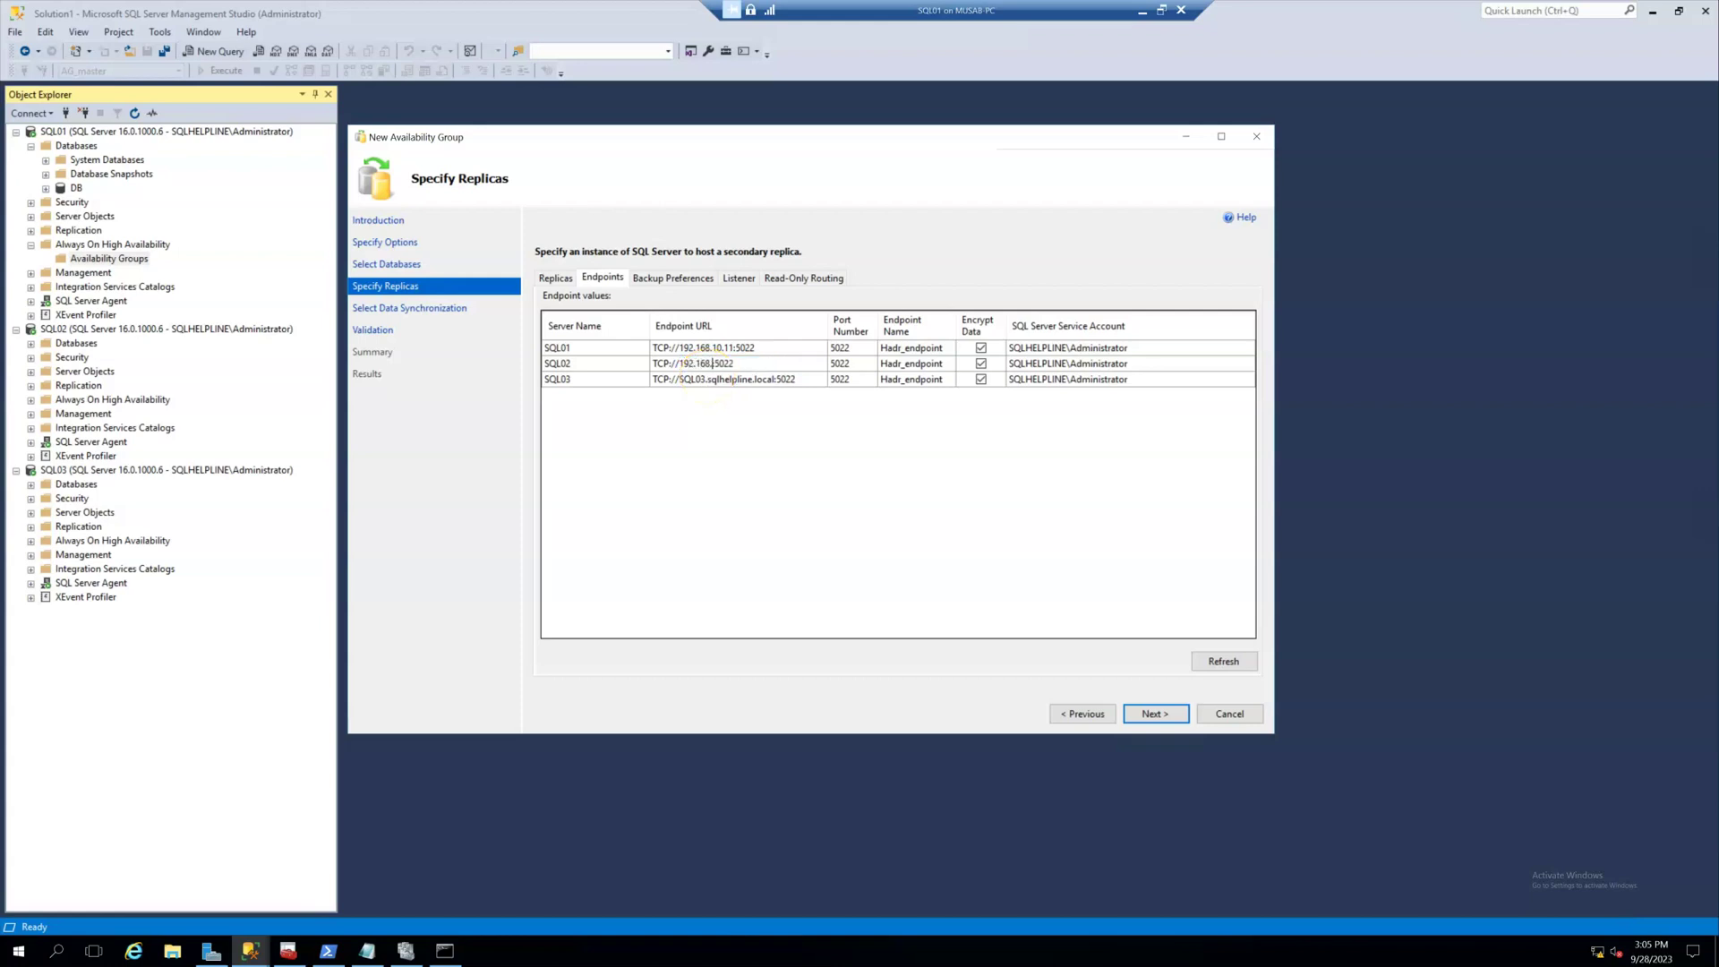
{"action": "type", "text": "10.12"}
Replace the host name in SQL03's endpoint URL with 10.10.1.13, keeping port 5022.
{"action": "left_click", "coordinate": [679, 380]}
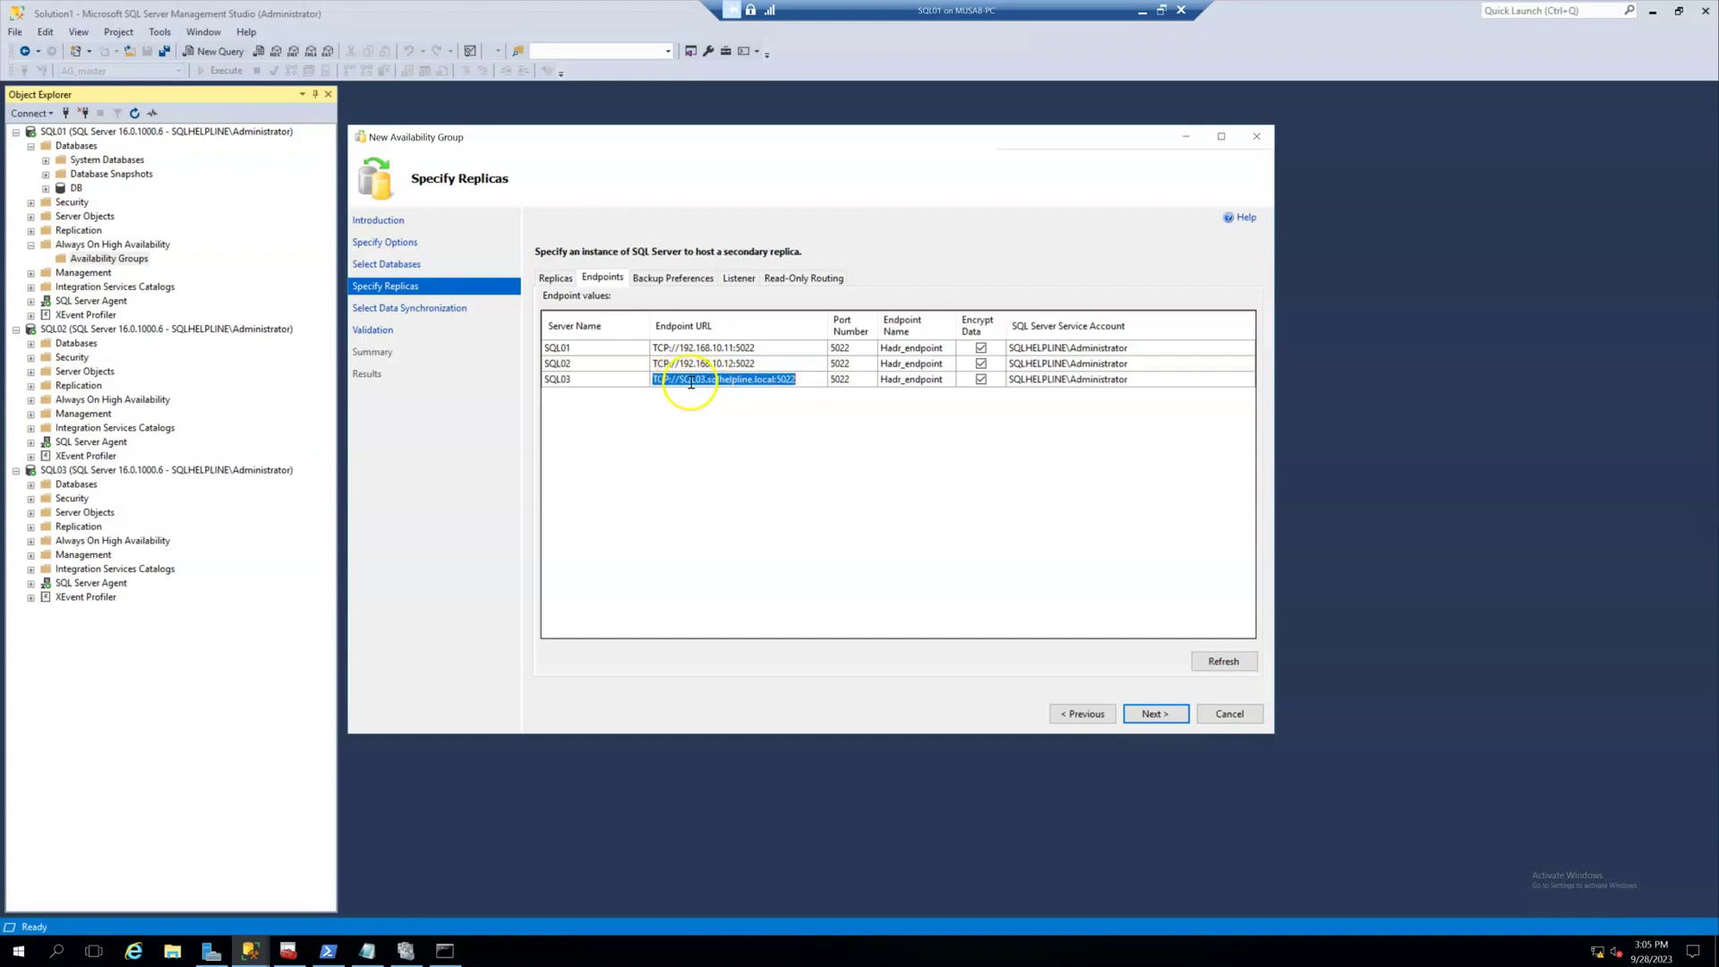
{"action": "left_click", "coordinate": [679, 381]}
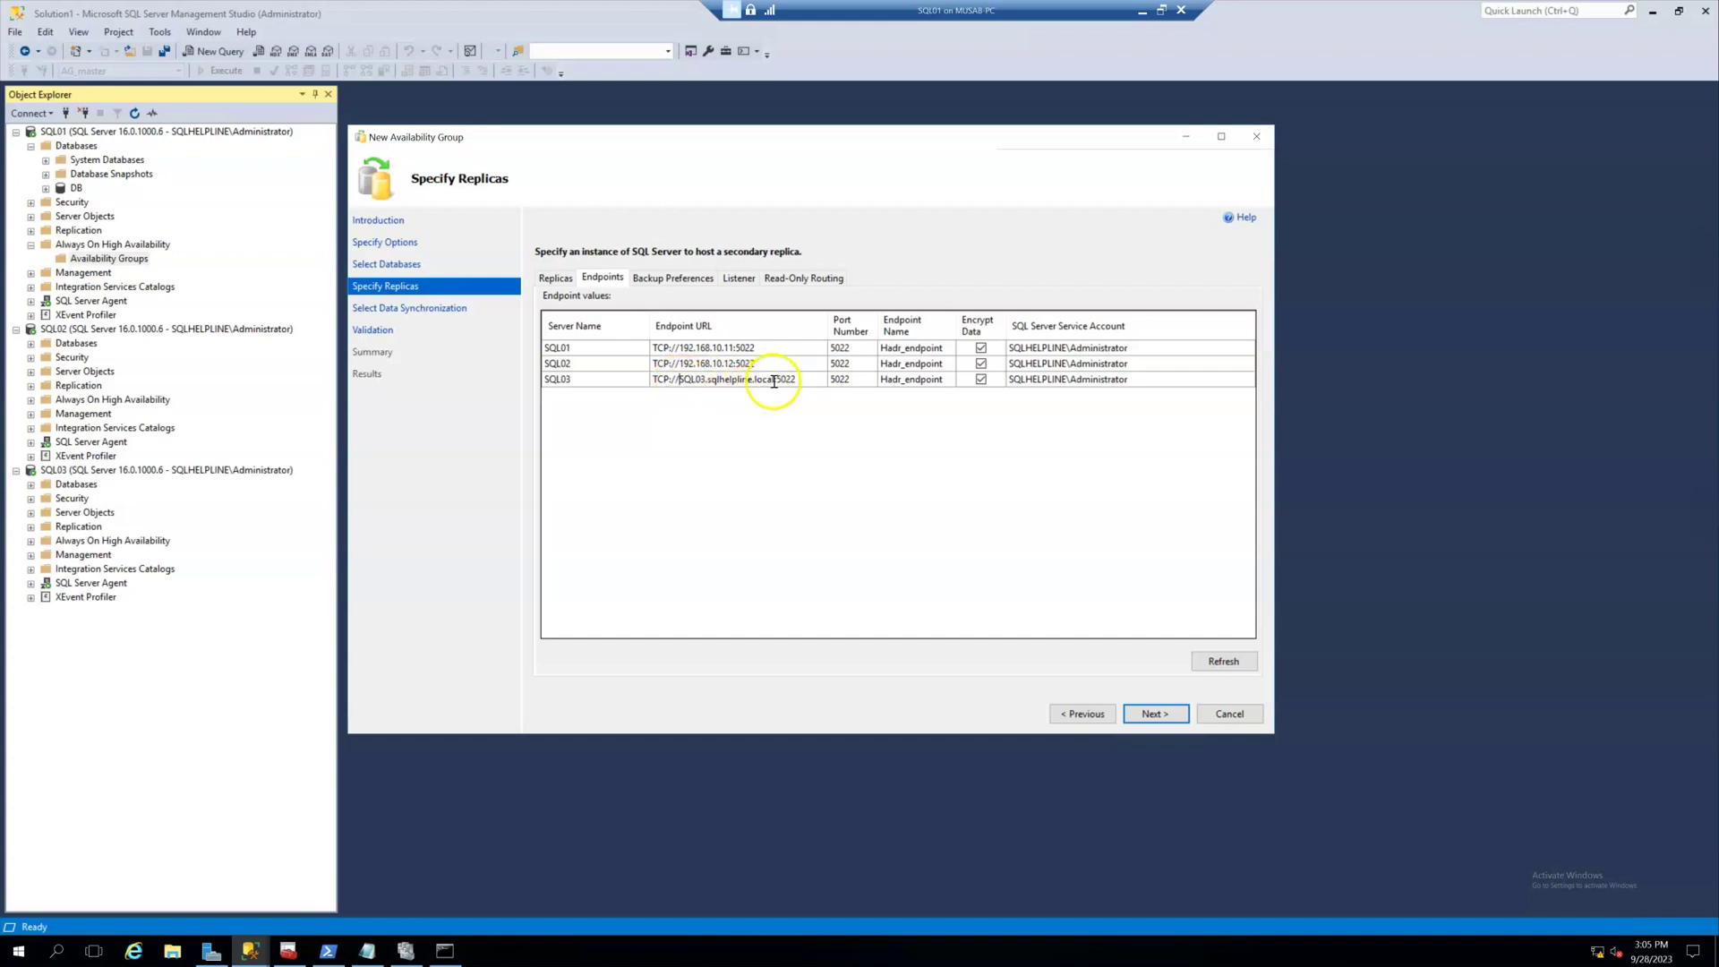
{"action": "left_click", "coordinate": [774, 381], "text": "shift"}
{"action": "type", "text": "192."}
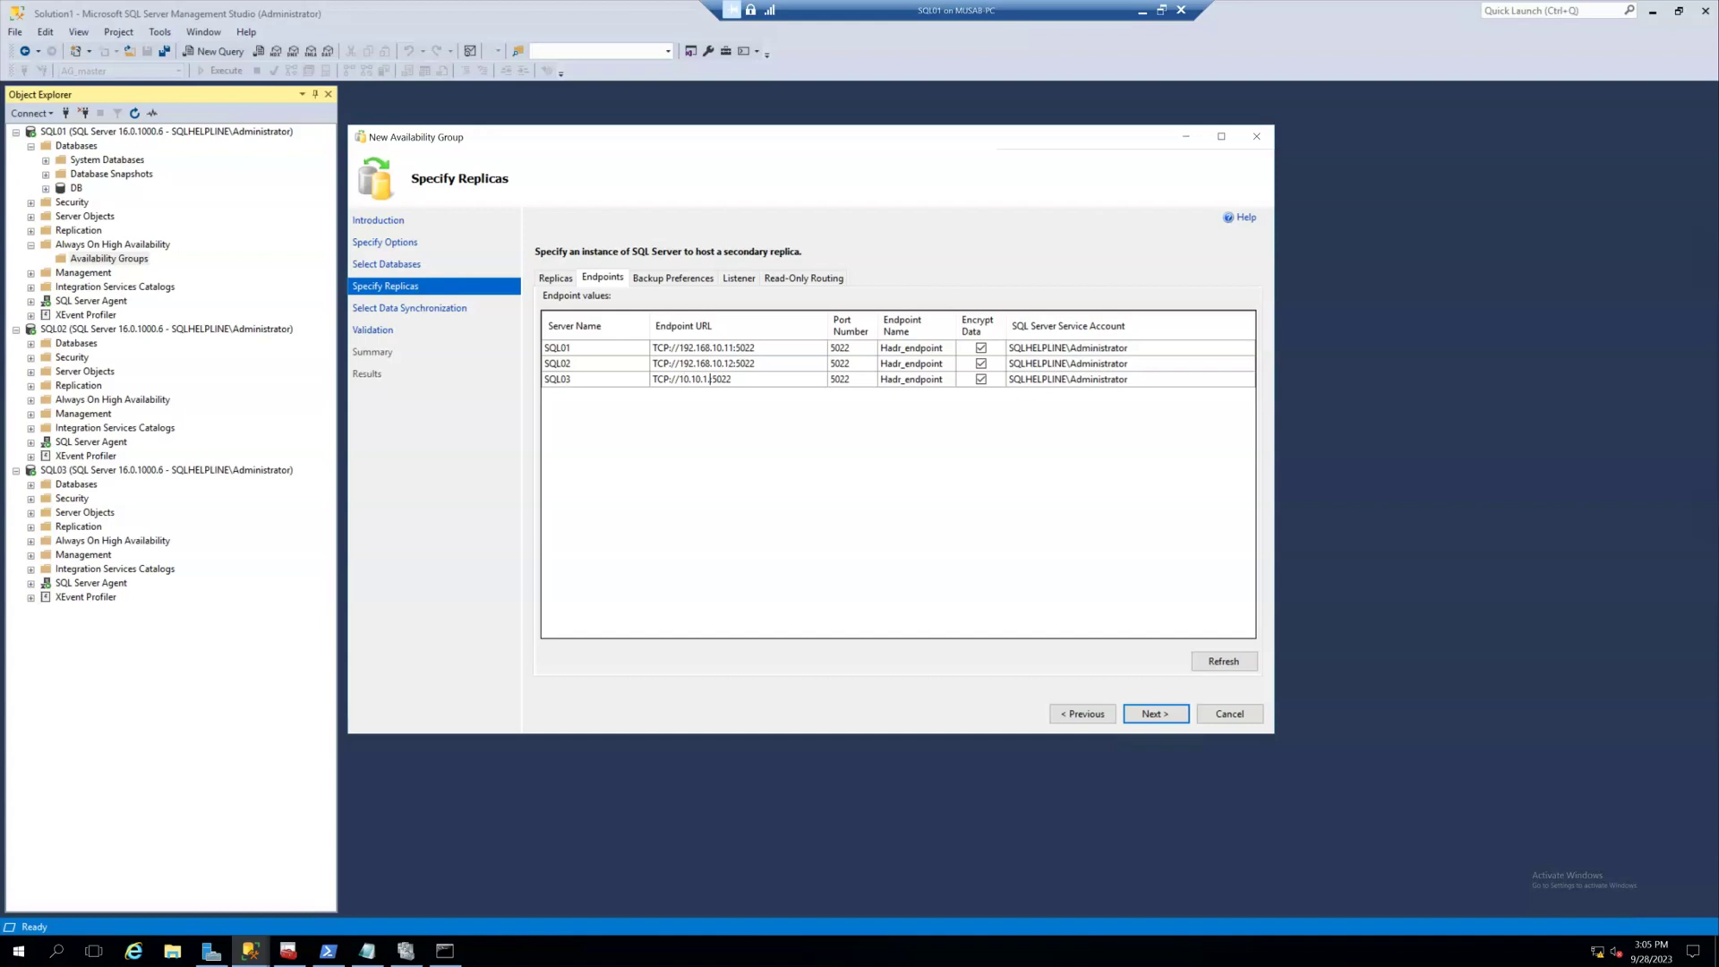
Correct the endpoint URL addresses to 192.168.1.12 for SQL02 and 192.168.1.11 for SQL01.
{"action": "left_click", "coordinate": [718, 365]}
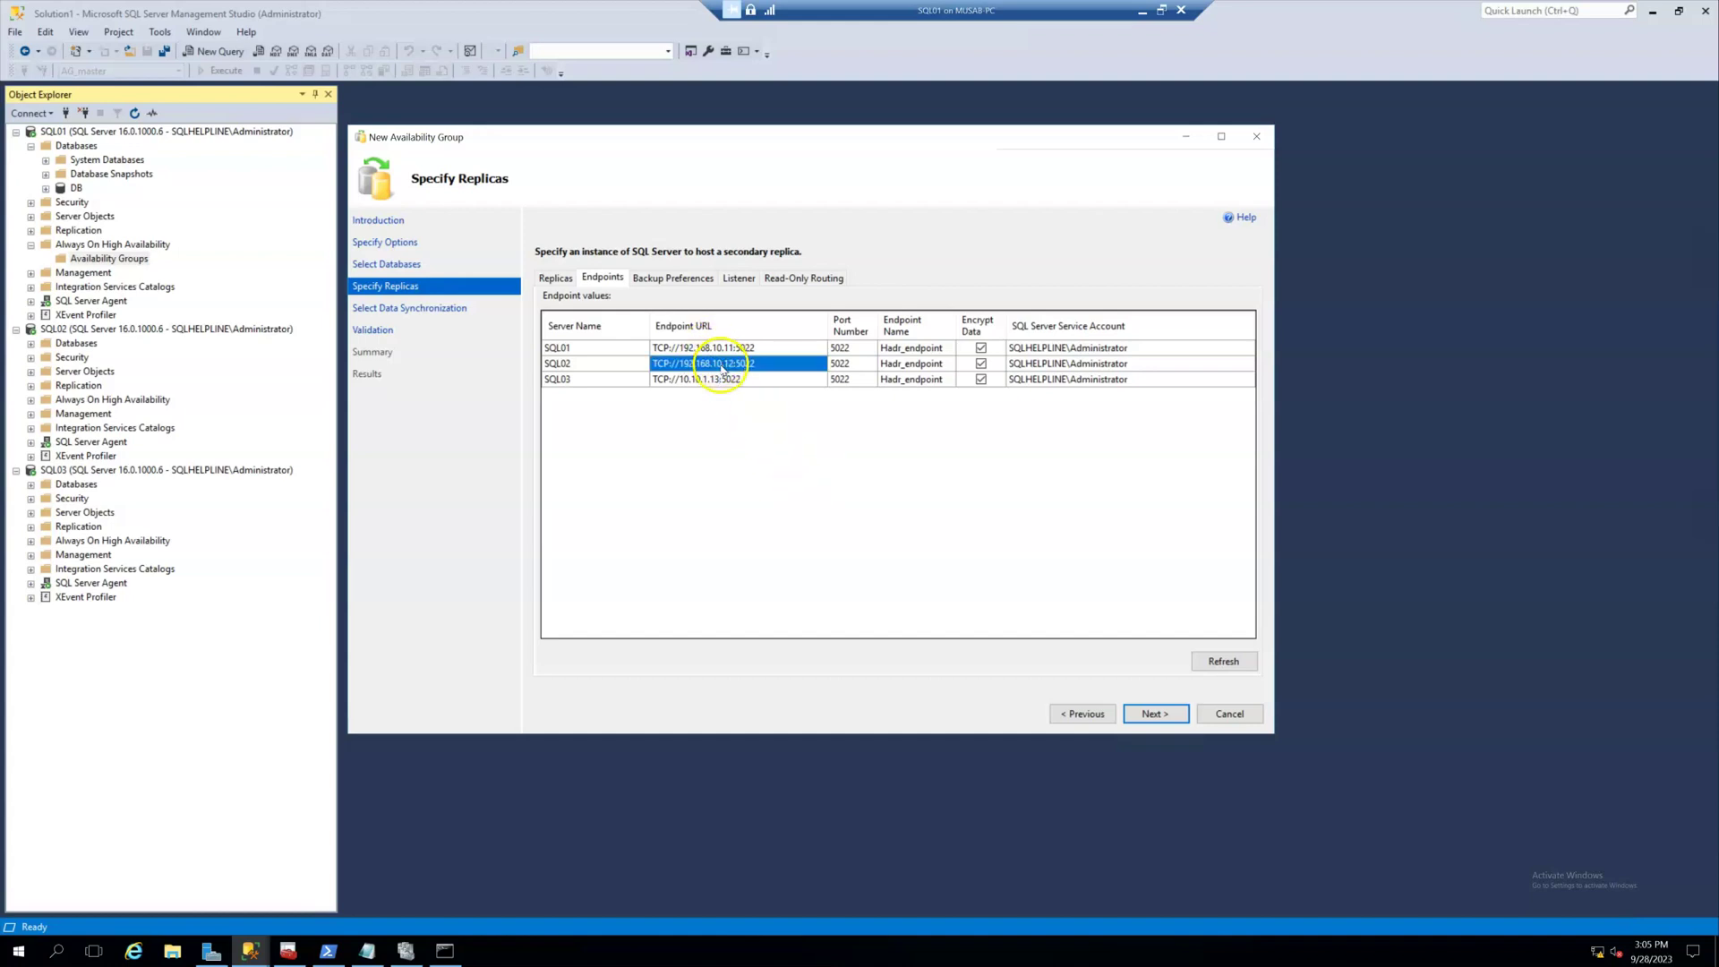
{"action": "left_click", "coordinate": [716, 351]}
{"action": "left_click", "coordinate": [716, 353]}
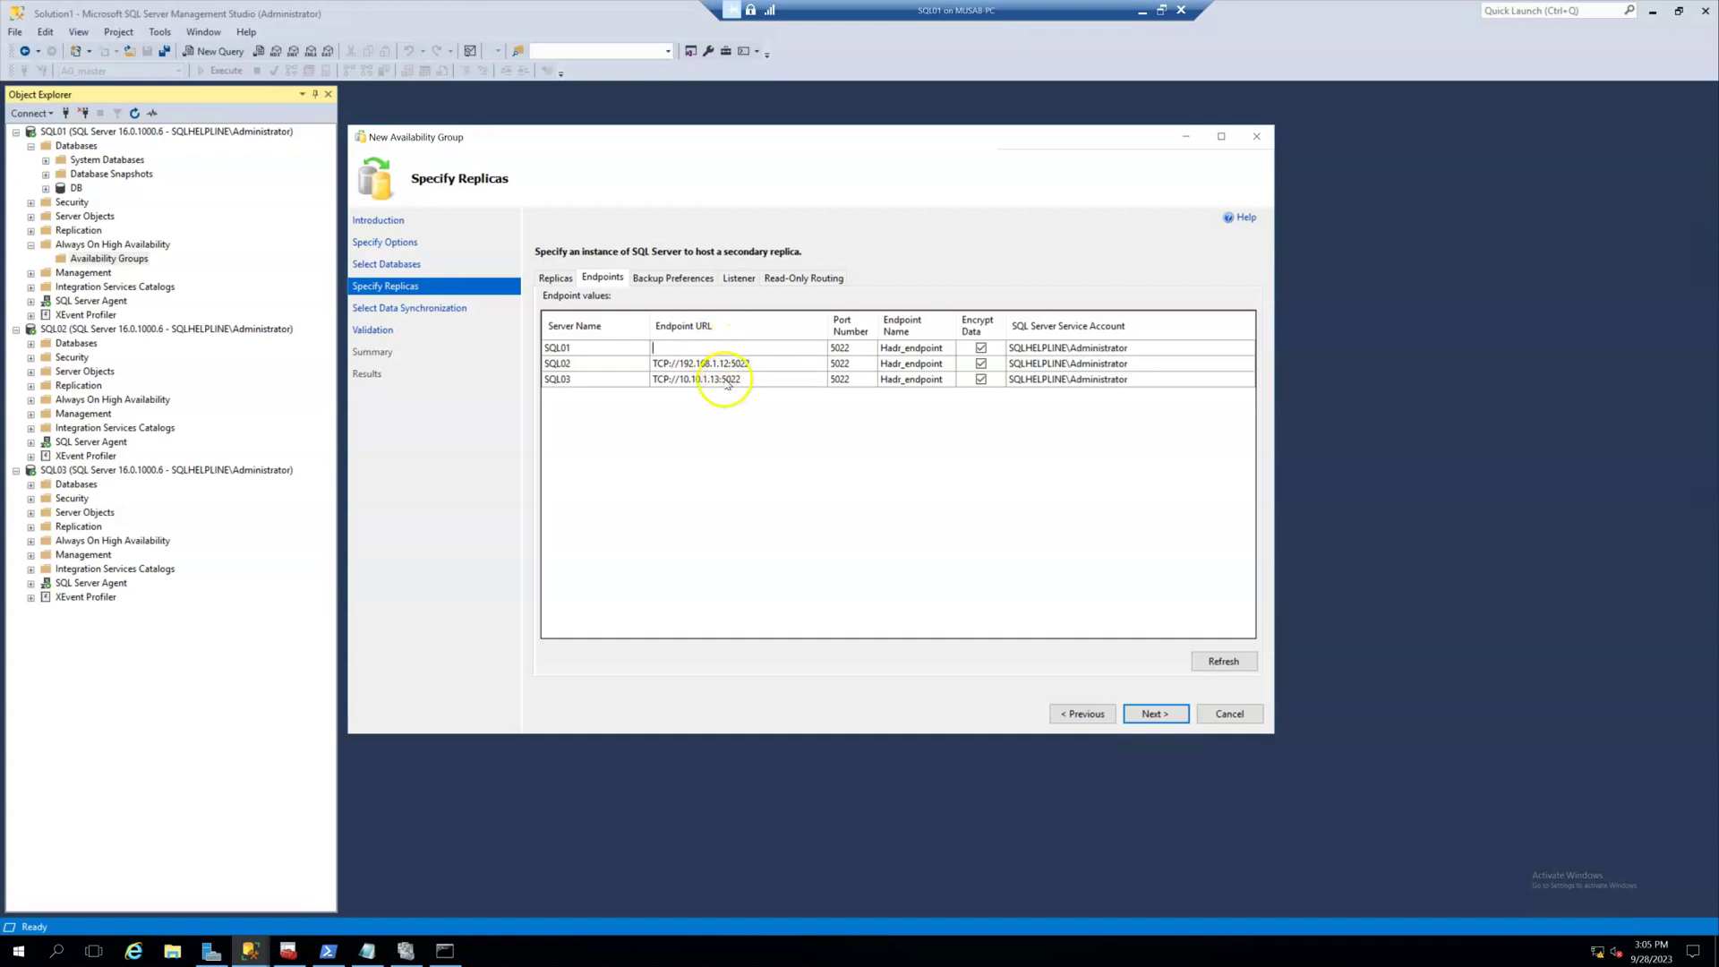
{"action": "left_click", "coordinate": [735, 364]}
Check SQL01's address in the Command Prompt nslookup output and review the endpoint URLs and port numbers of all three replicas.
{"action": "left_click", "coordinate": [446, 941]}
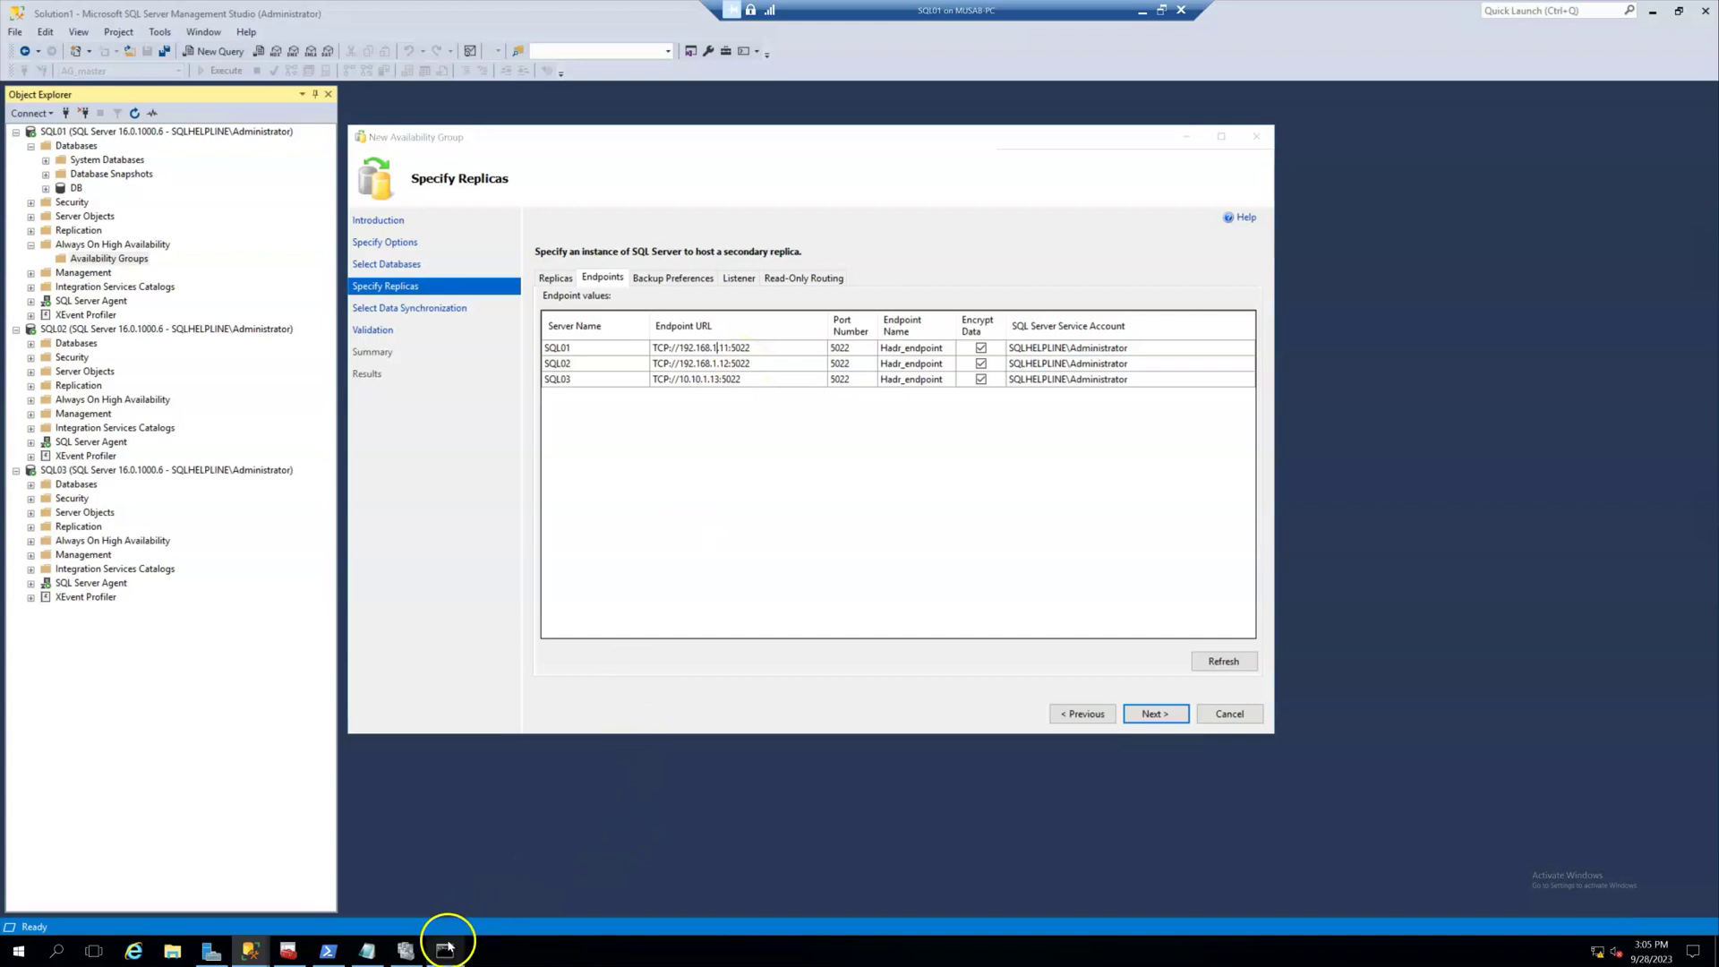
{"action": "left_click_drag", "start_coordinate": [438, 314], "coordinate": [511, 314]}
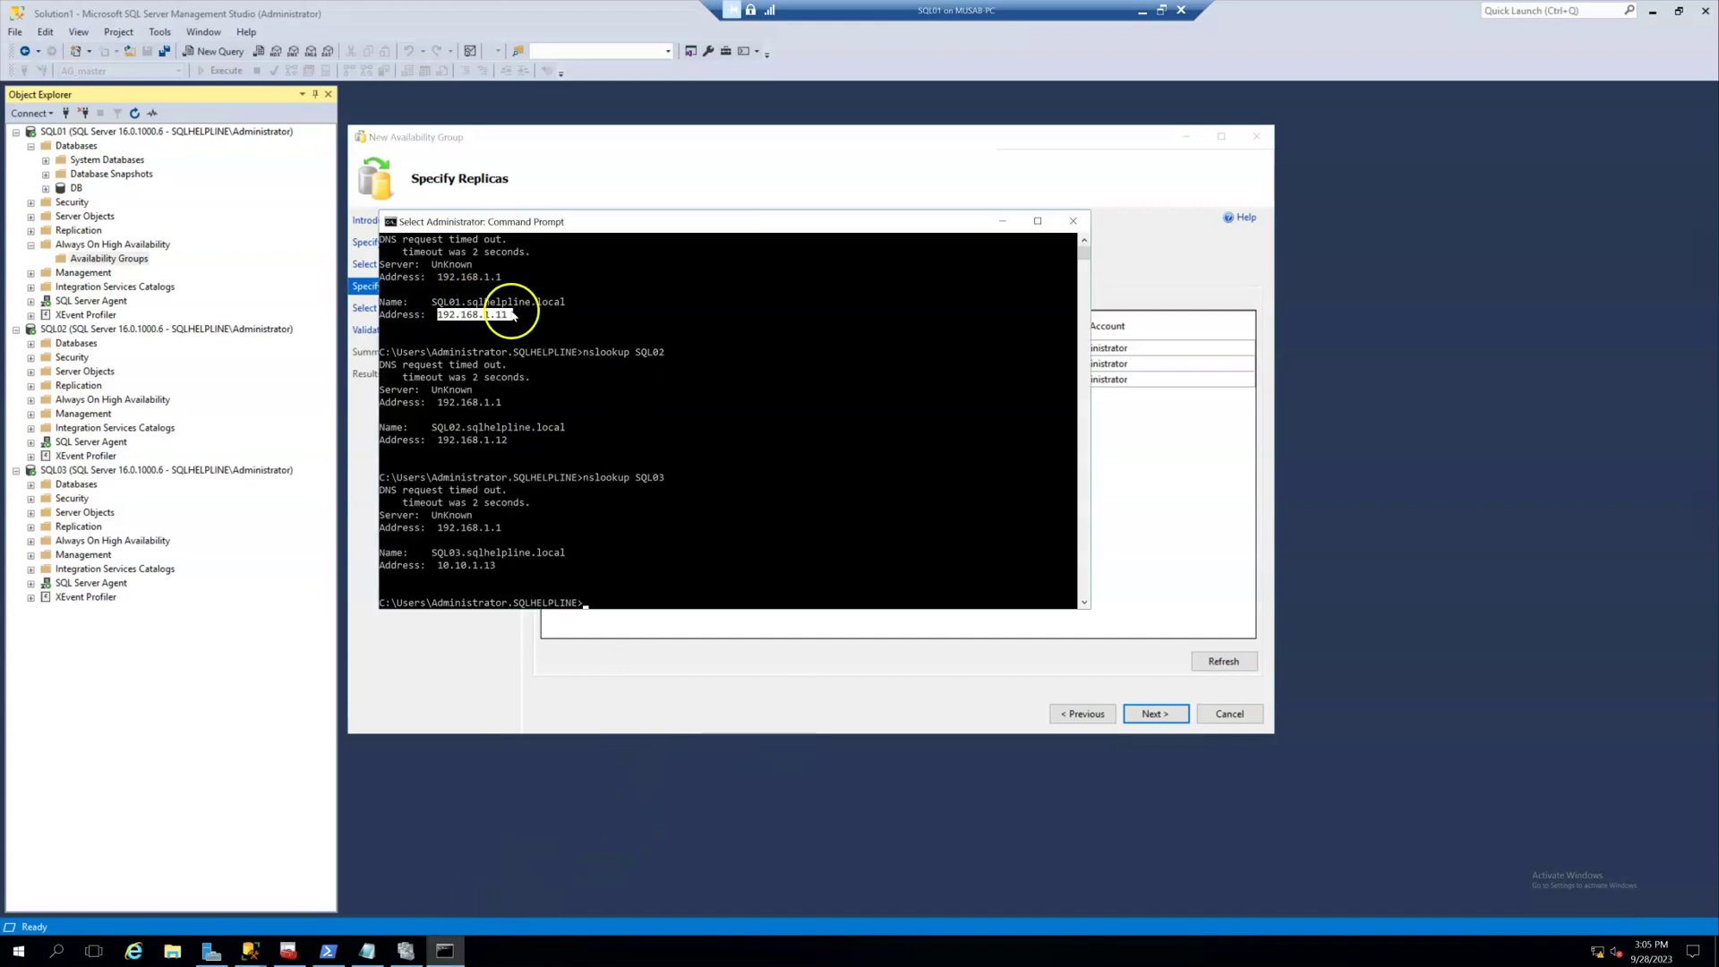
{"action": "left_click", "coordinate": [1002, 221]}
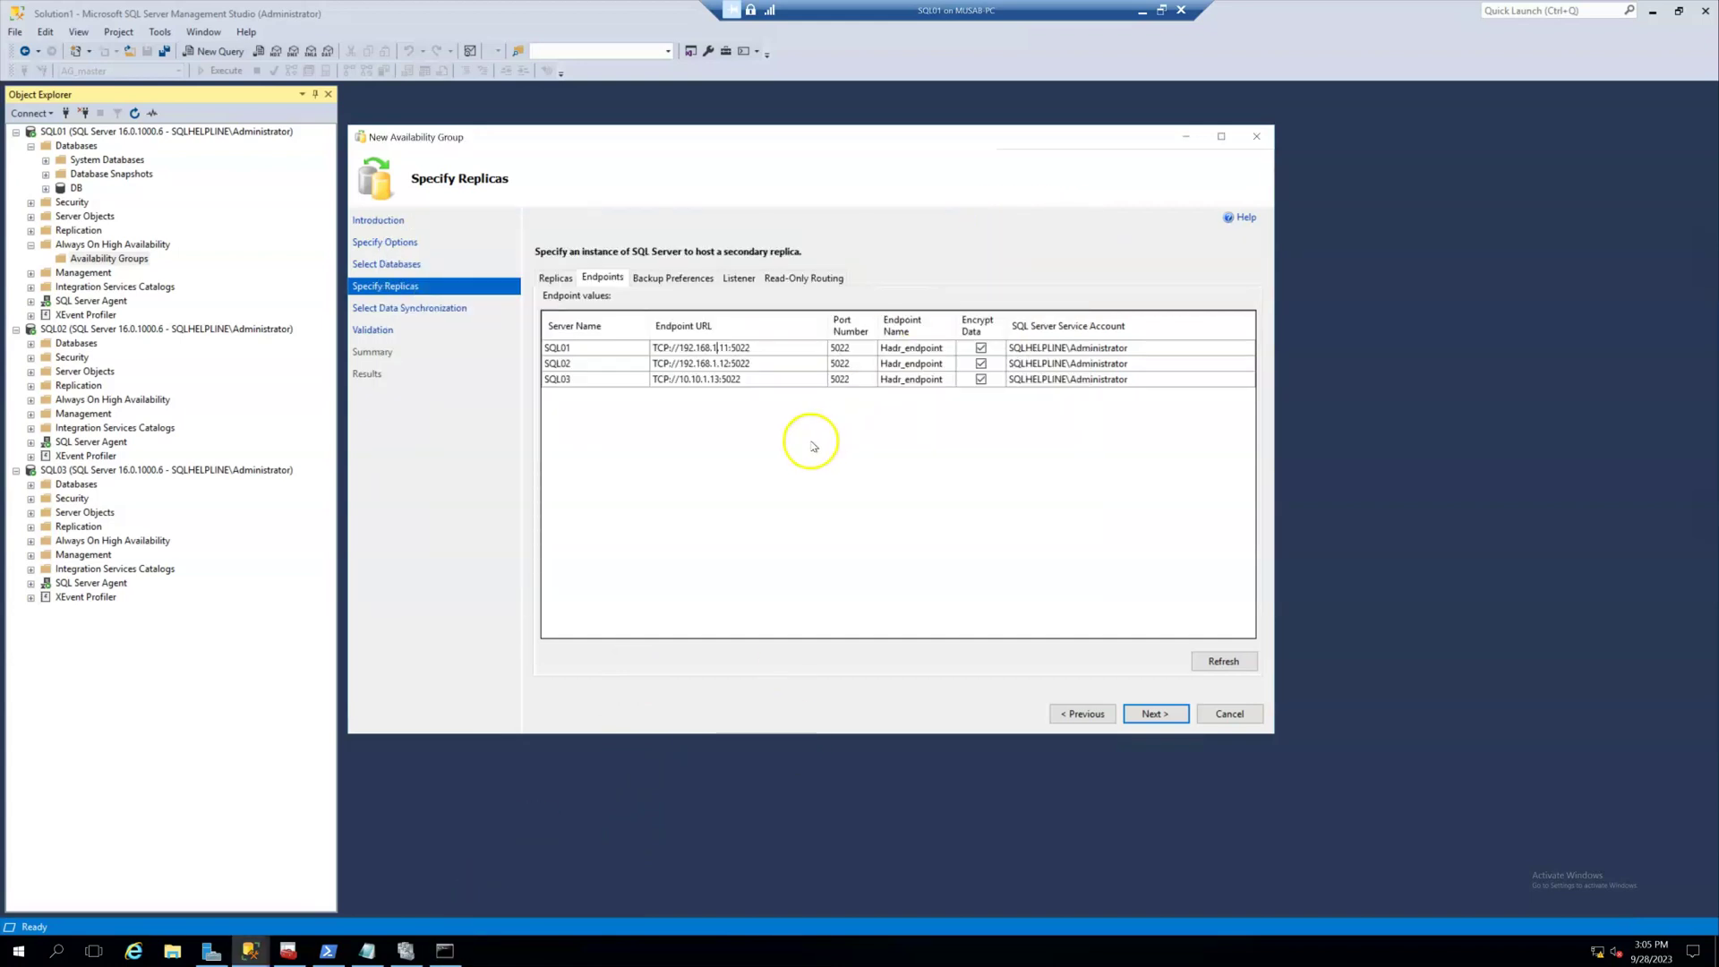
{"action": "left_click", "coordinate": [759, 347]}
{"action": "left_click", "coordinate": [768, 363]}
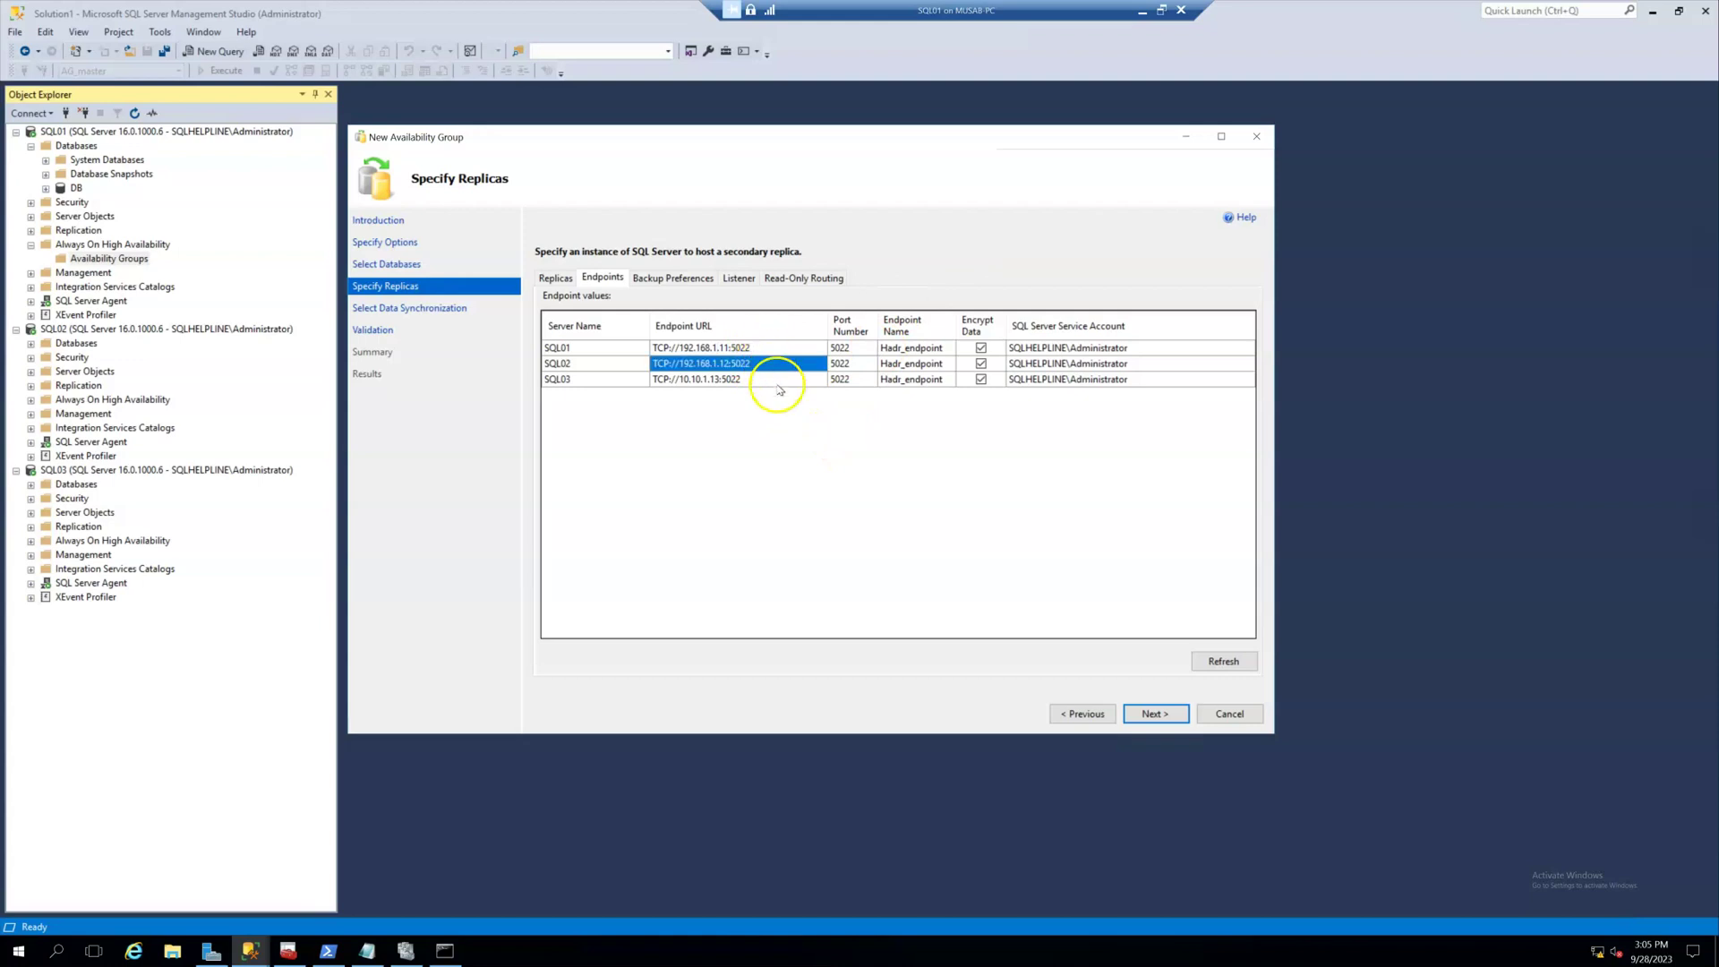
{"action": "left_click", "coordinate": [766, 379]}
{"action": "left_click", "coordinate": [861, 347]}
{"action": "left_click", "coordinate": [855, 362]}
{"action": "left_click", "coordinate": [857, 380]}
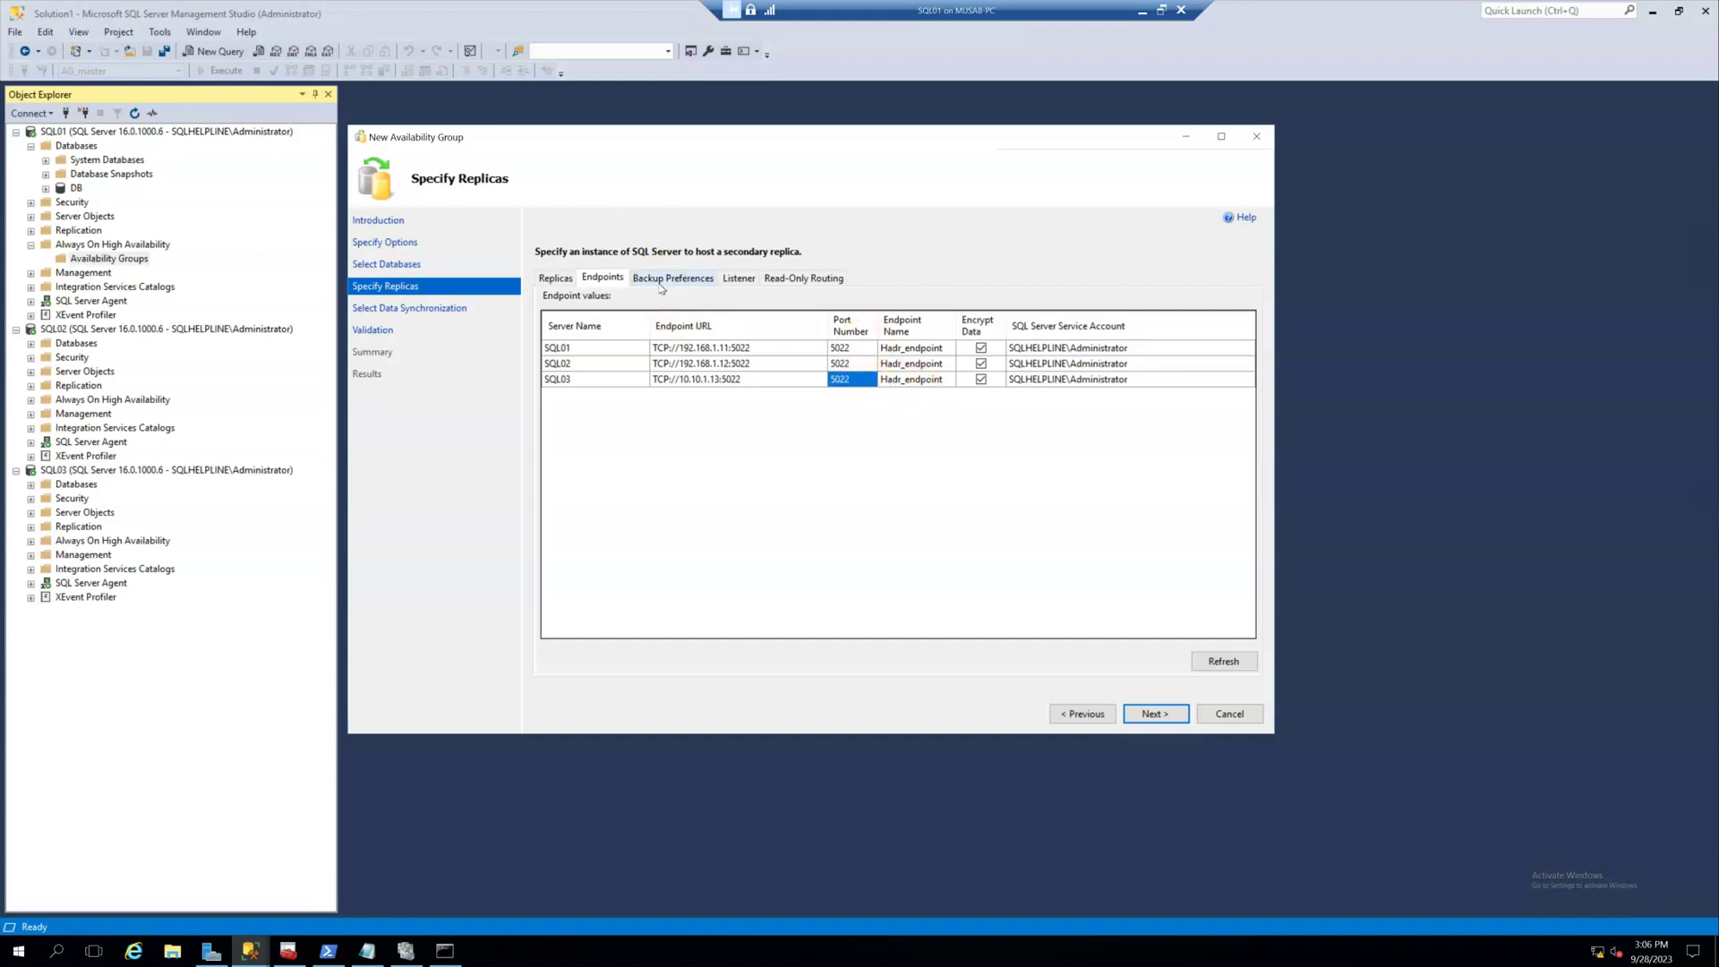
Choose to create an availability group listener with DNS name AGLSN and port 1433.
{"action": "left_click", "coordinate": [730, 285]}
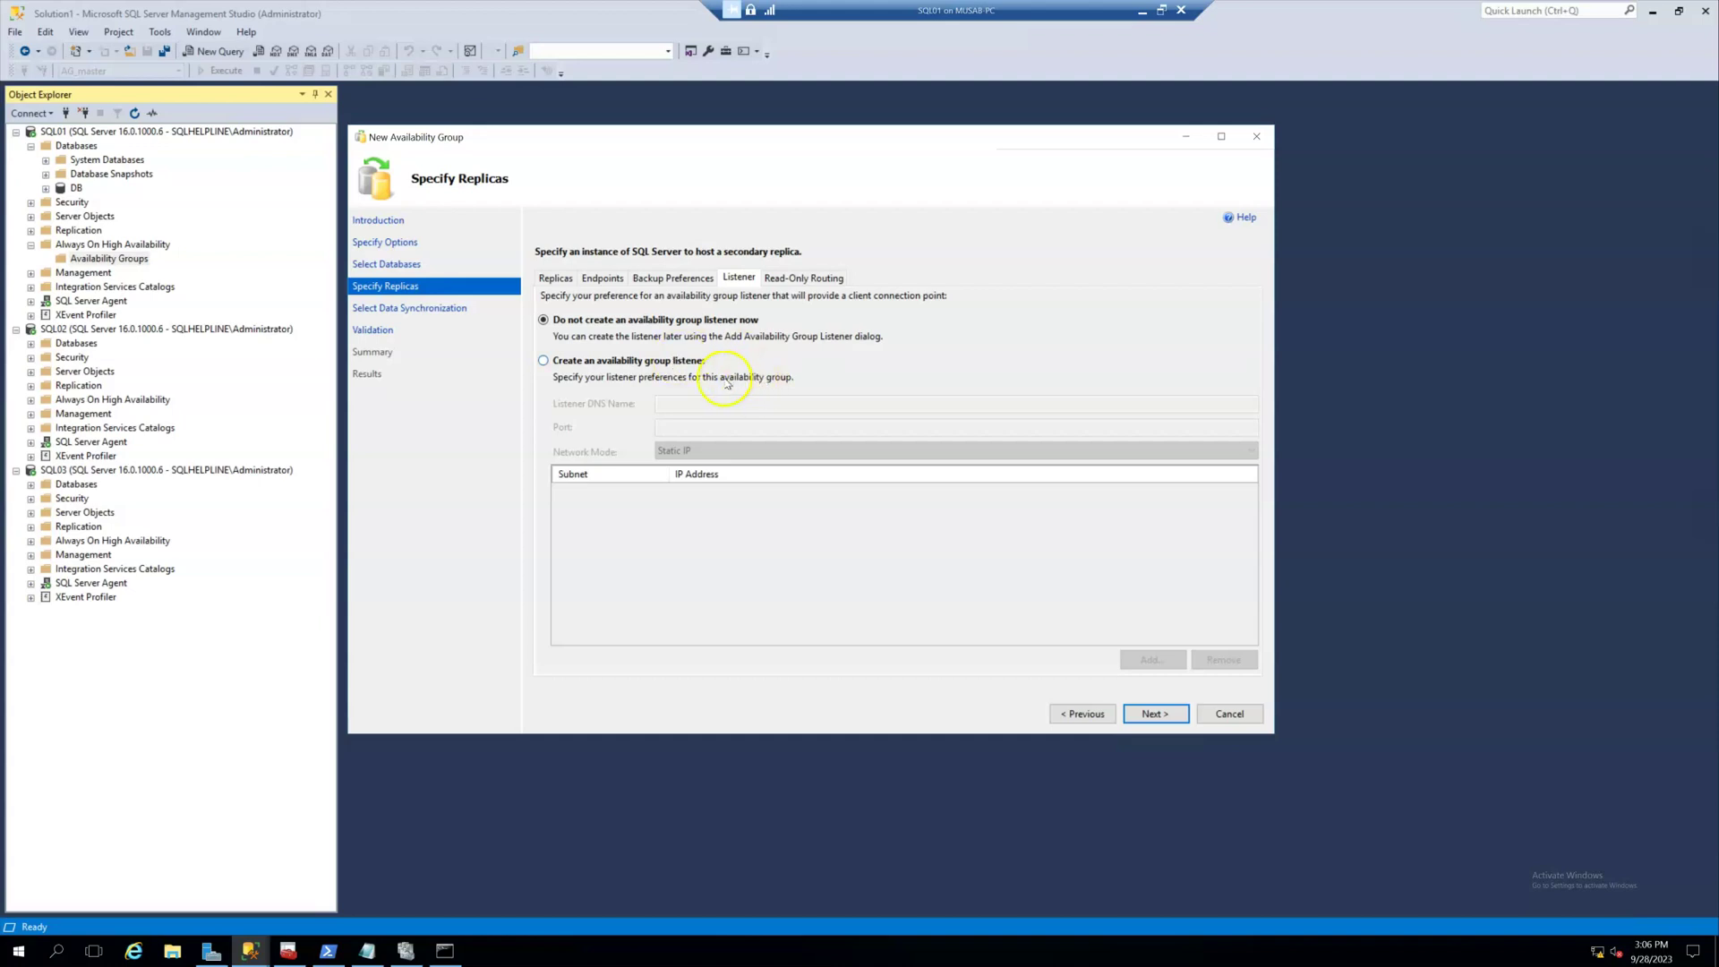
{"action": "left_click", "coordinate": [673, 362]}
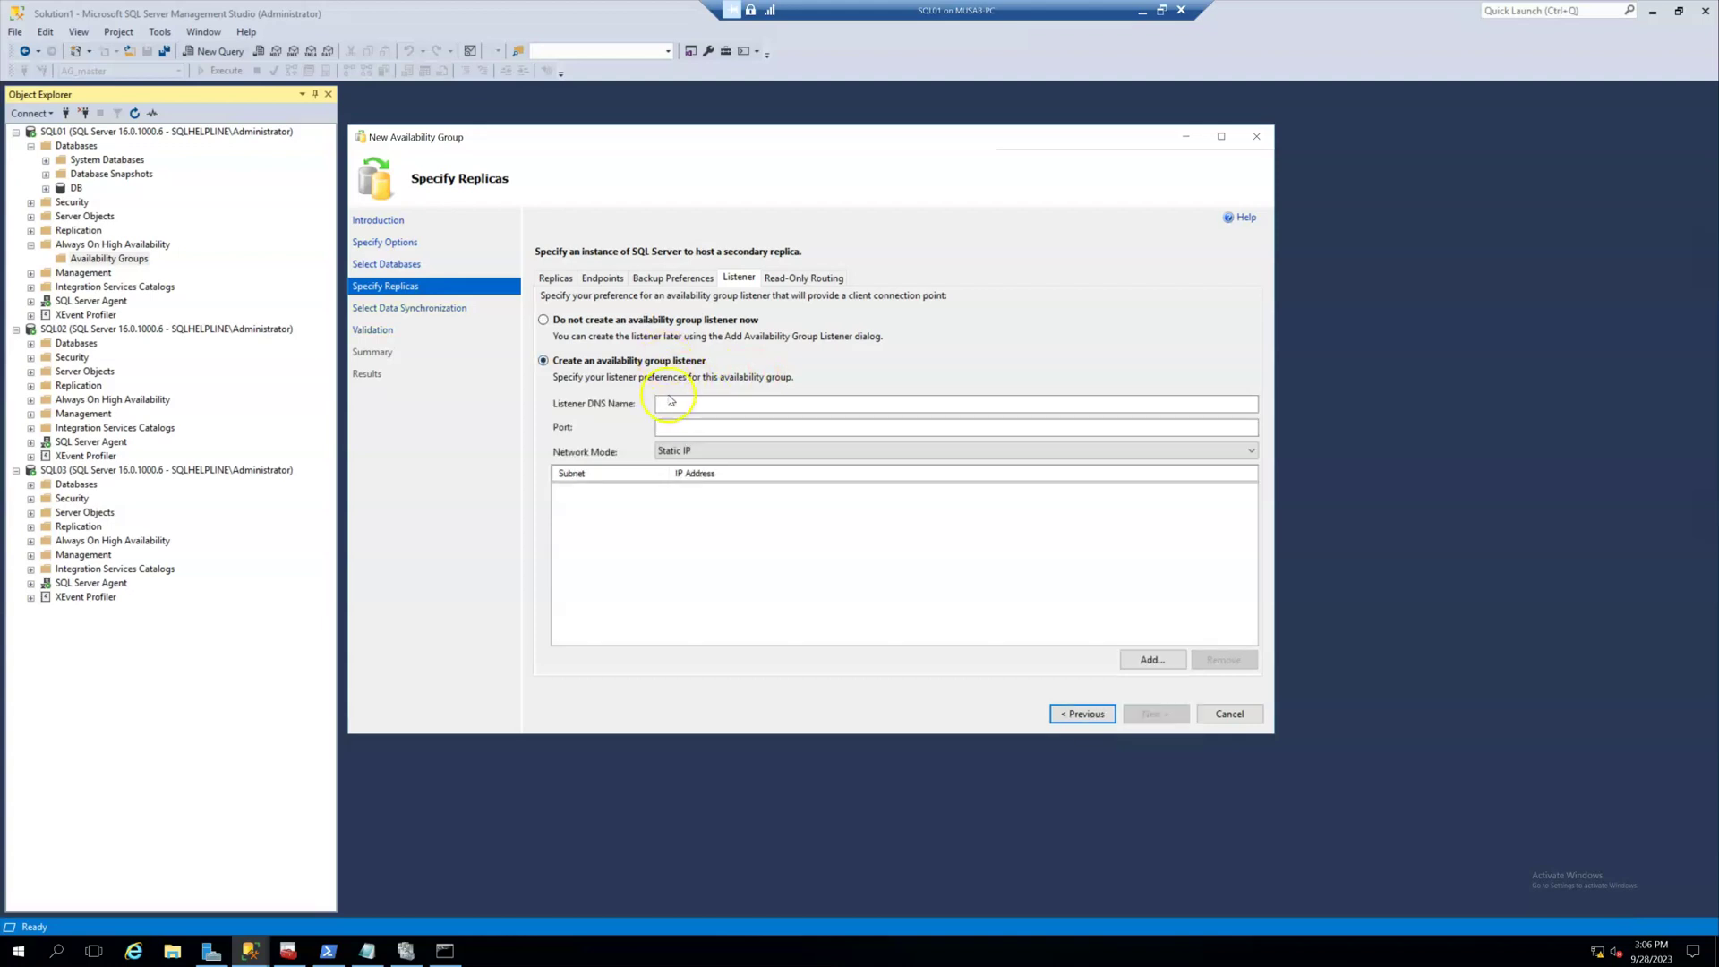
{"action": "left_click", "coordinate": [687, 403]}
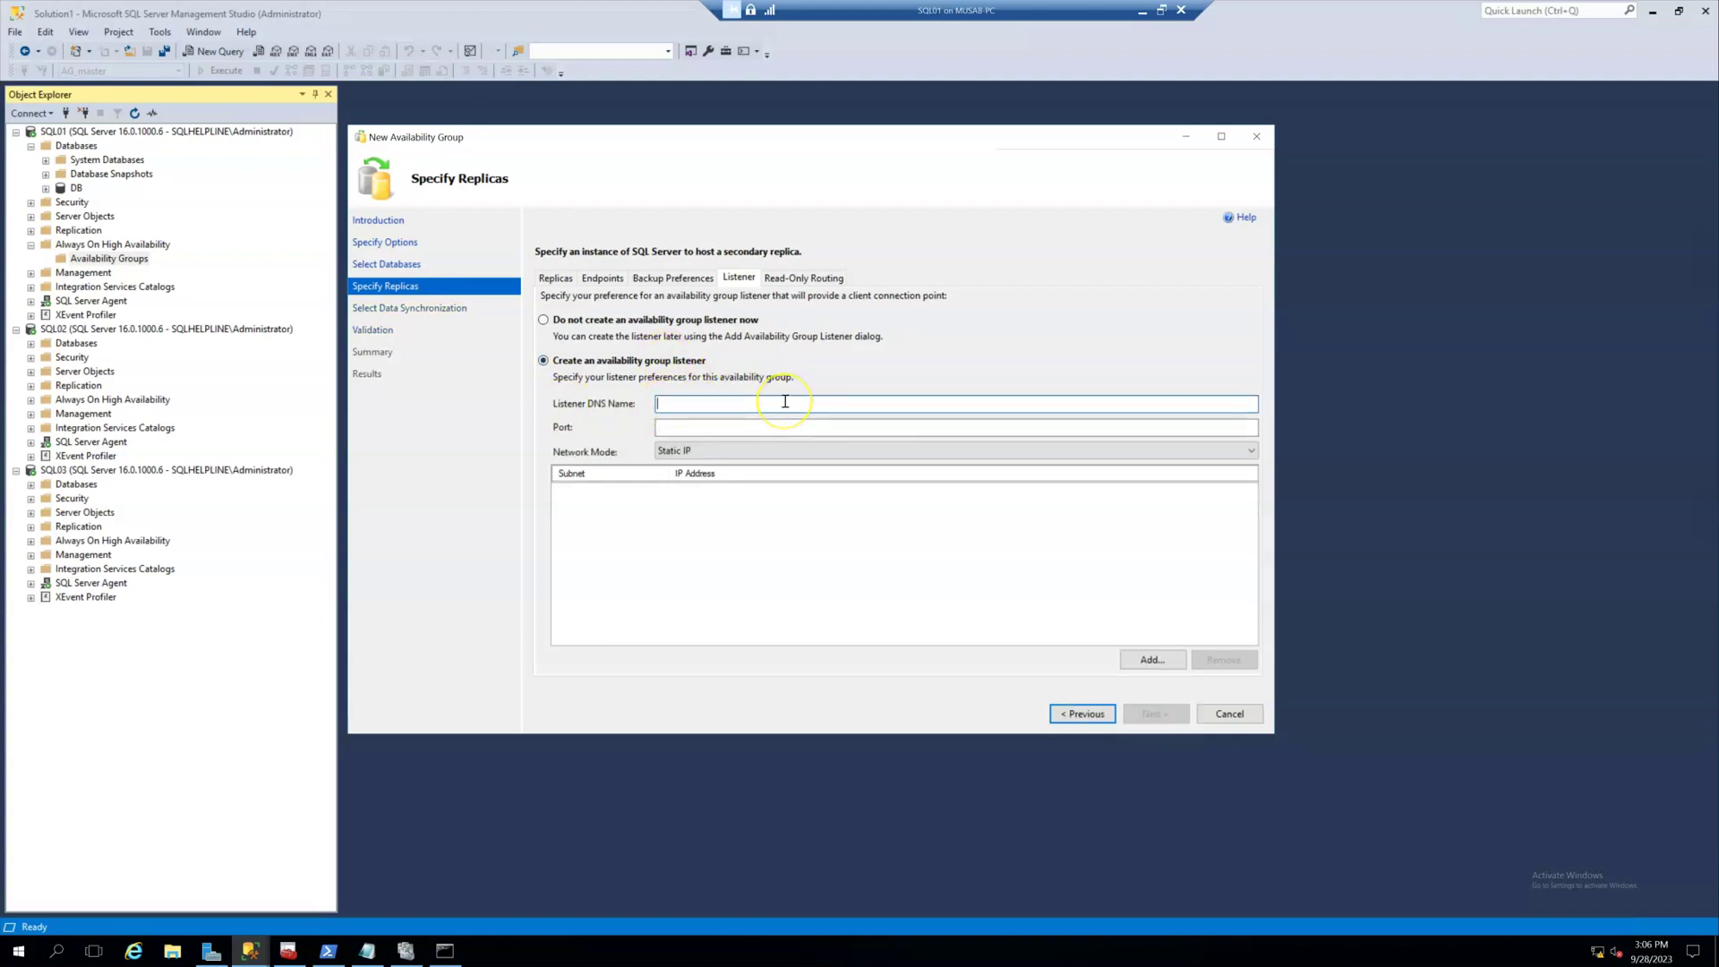
{"action": "type", "text": "AGLSN"}
{"action": "left_click", "coordinate": [738, 429]}
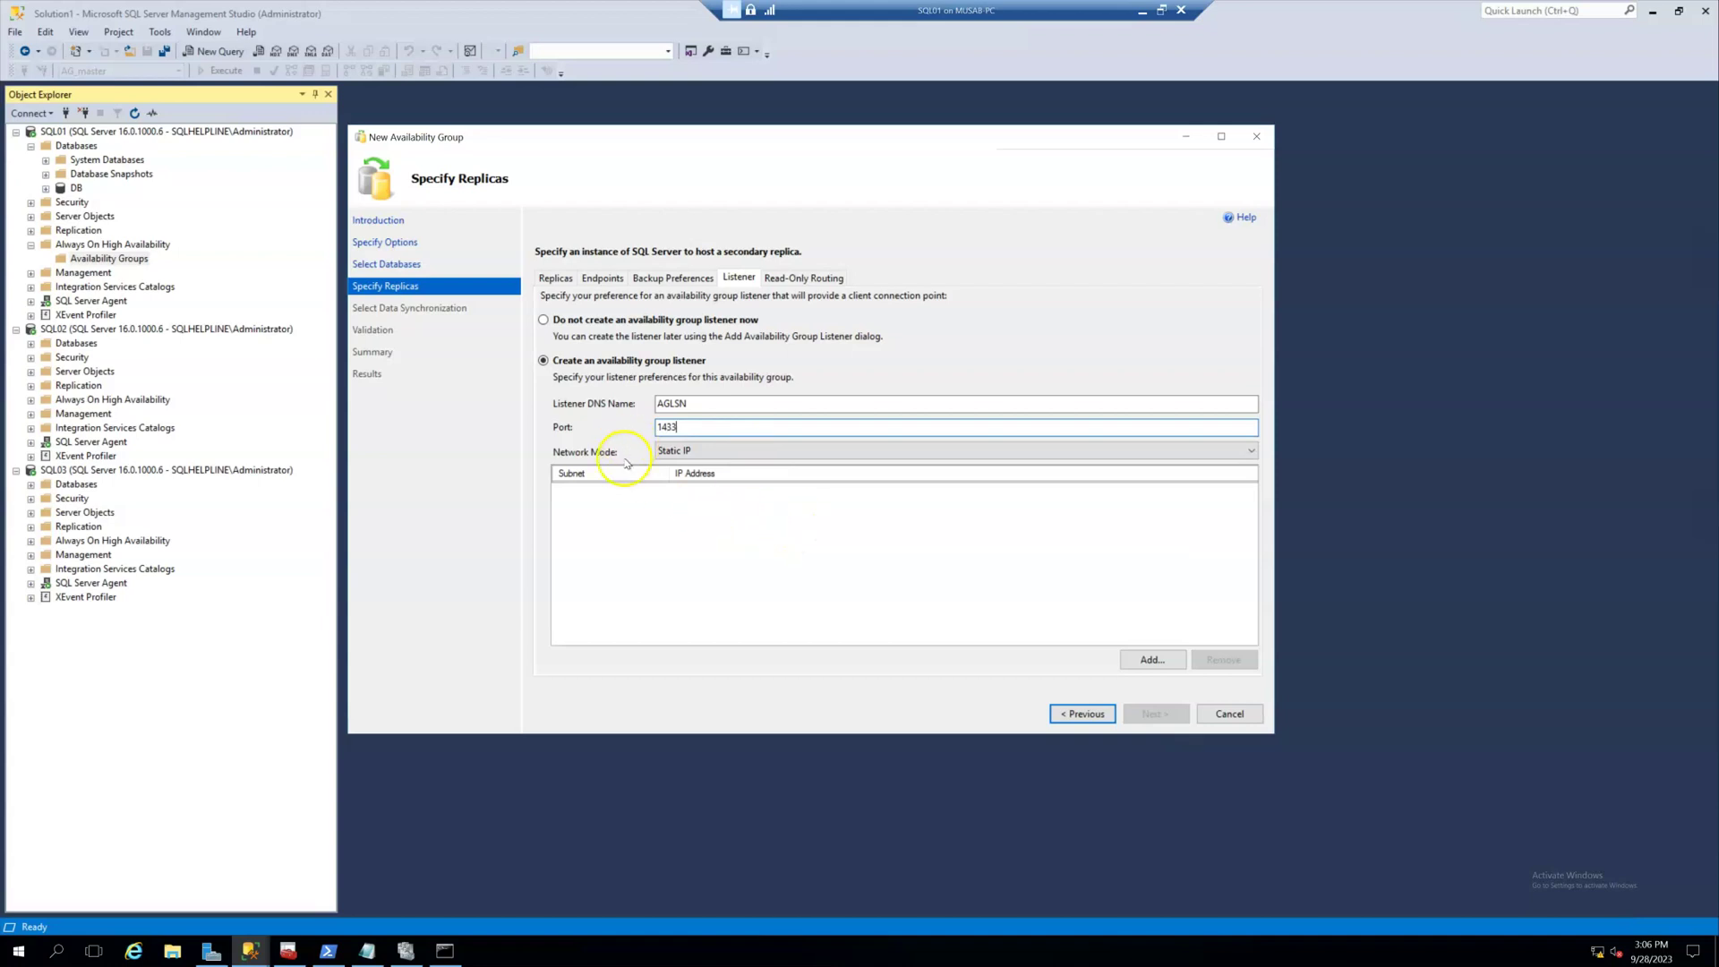
{"action": "double_click", "coordinate": [737, 433]}
Add the static IPv4 address 10.10.1.20 for subnet 10.10.1.0/24 to the listener.
{"action": "left_click", "coordinate": [1150, 666]}
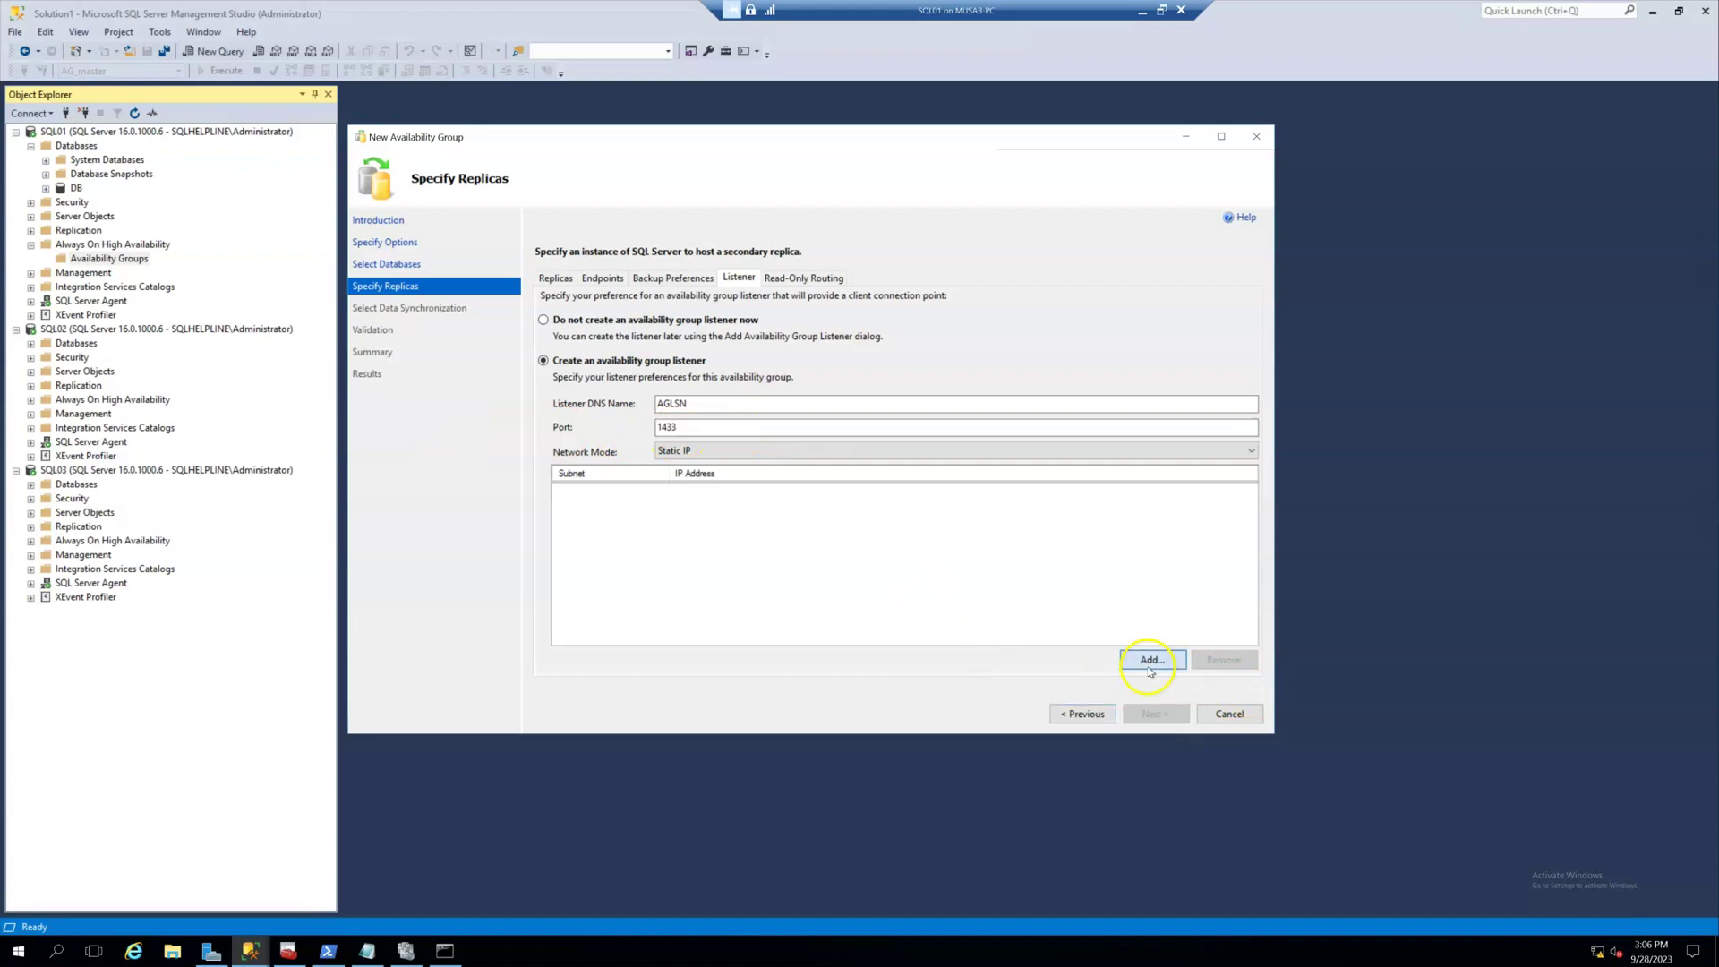
{"action": "left_click_drag", "start_coordinate": [705, 312], "coordinate": [833, 400]}
{"action": "left_click", "coordinate": [828, 426]}
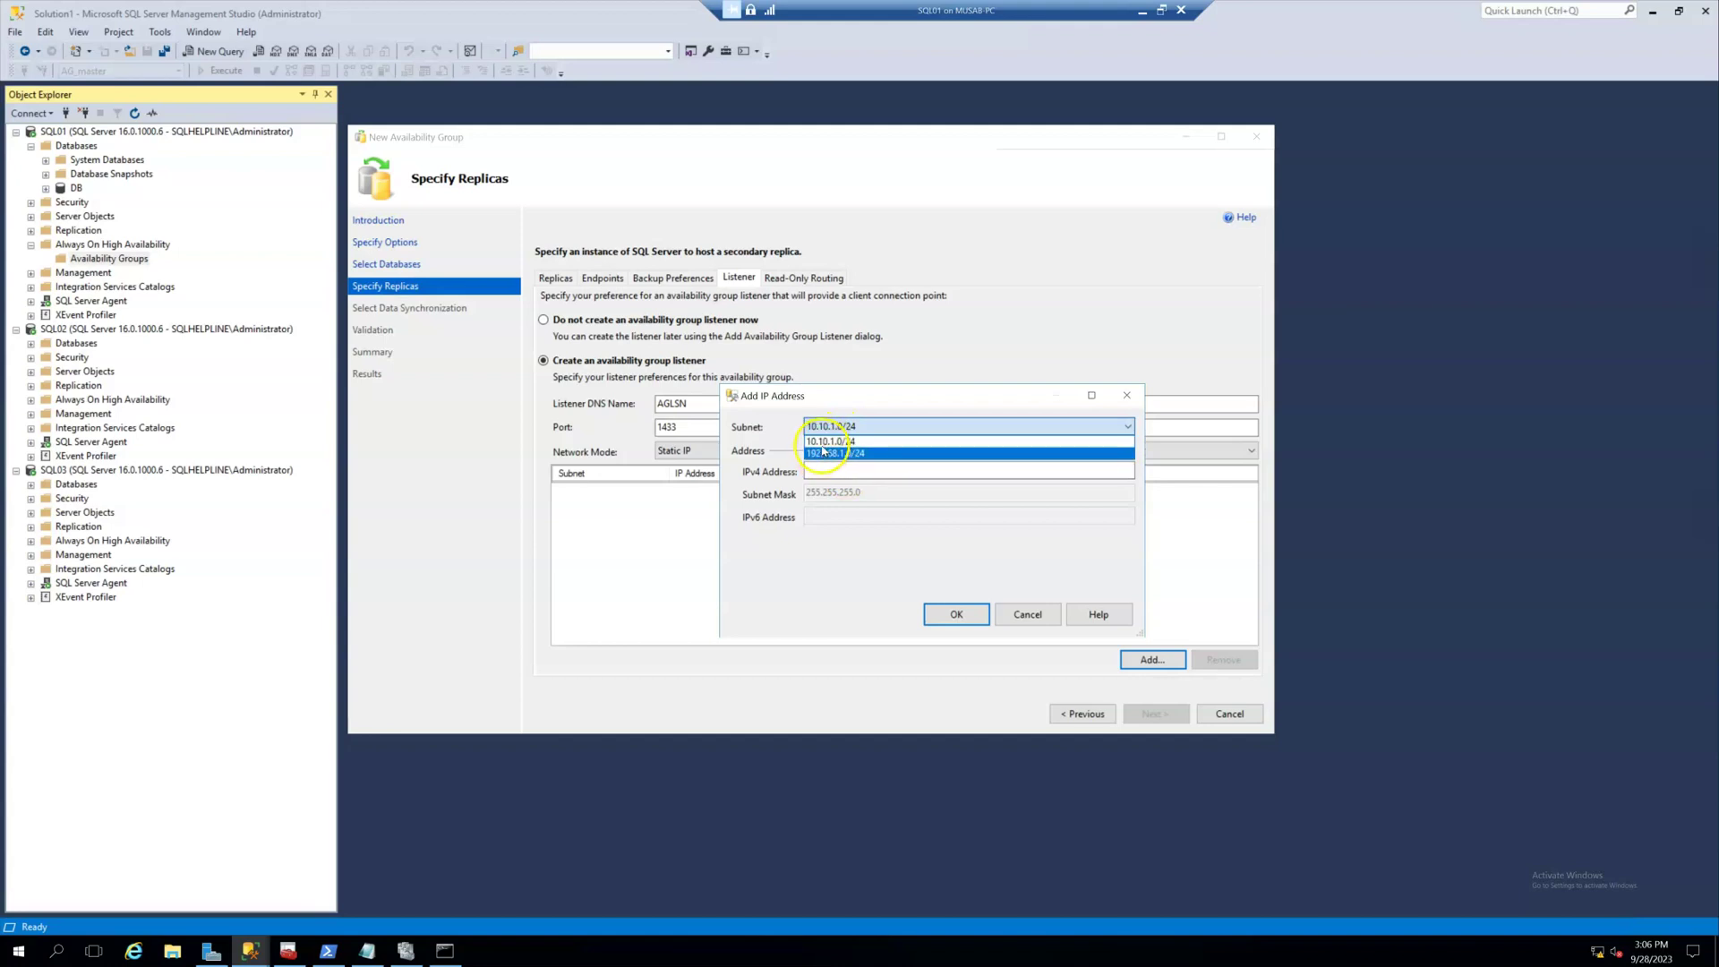
{"action": "left_click", "coordinate": [821, 441]}
{"action": "left_click", "coordinate": [921, 469]}
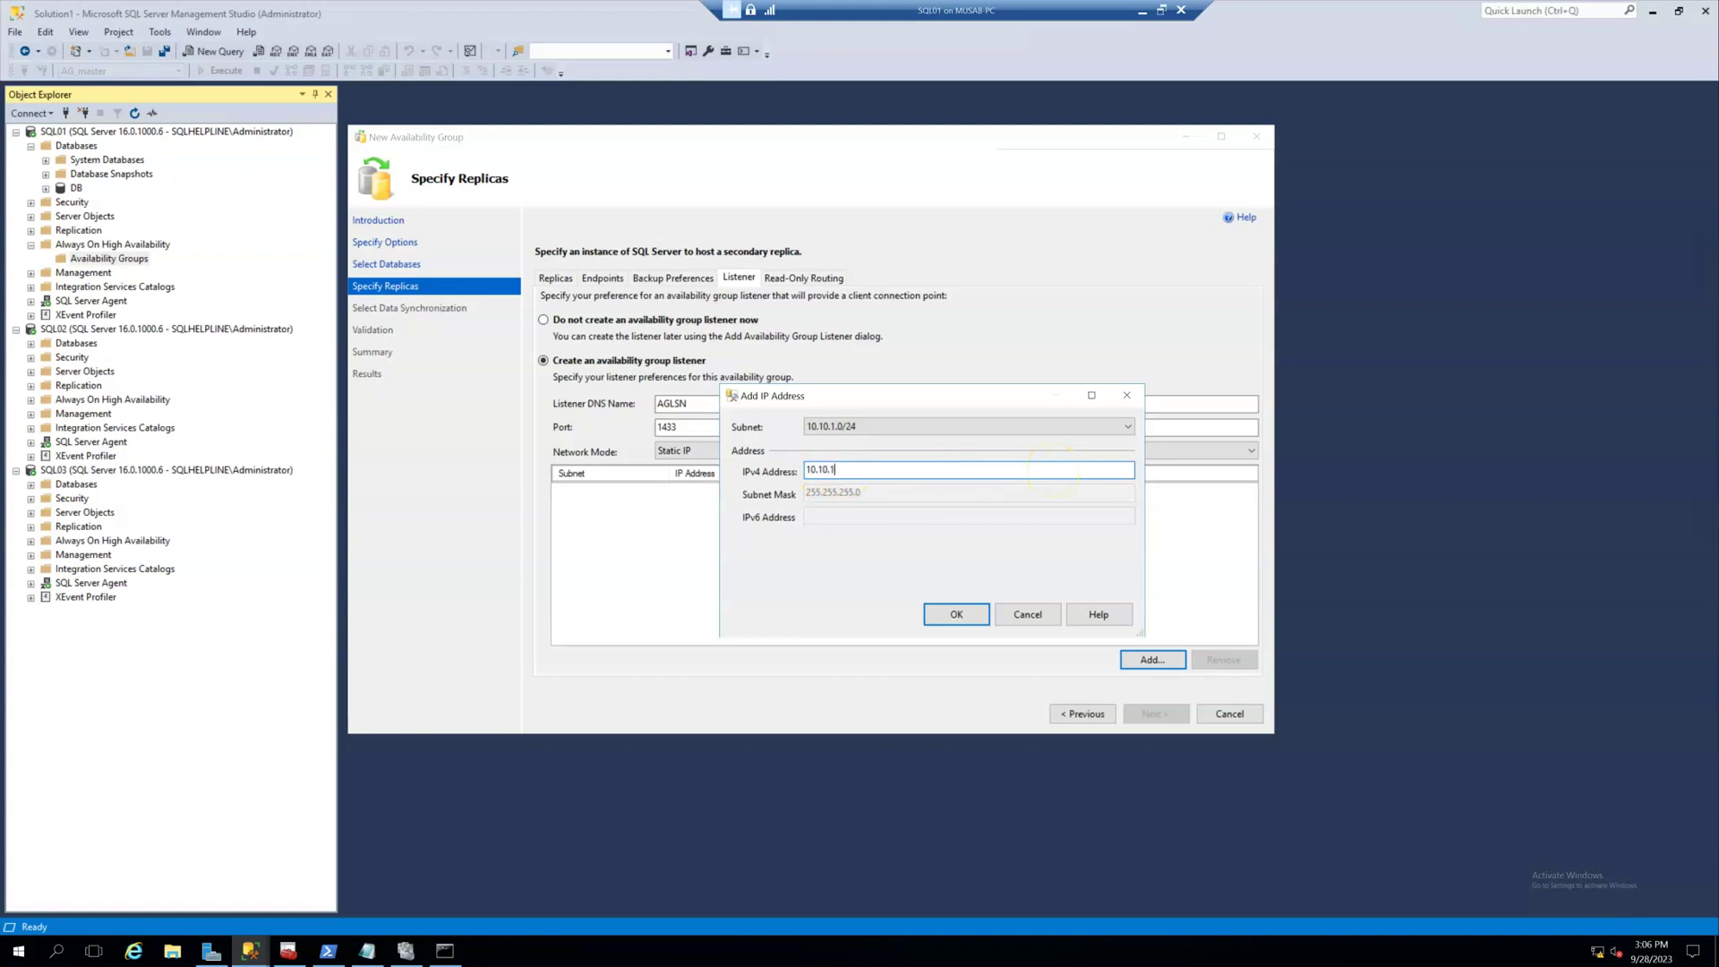
{"action": "type", "text": "10.10.1.20"}
{"action": "left_click", "coordinate": [955, 614]}
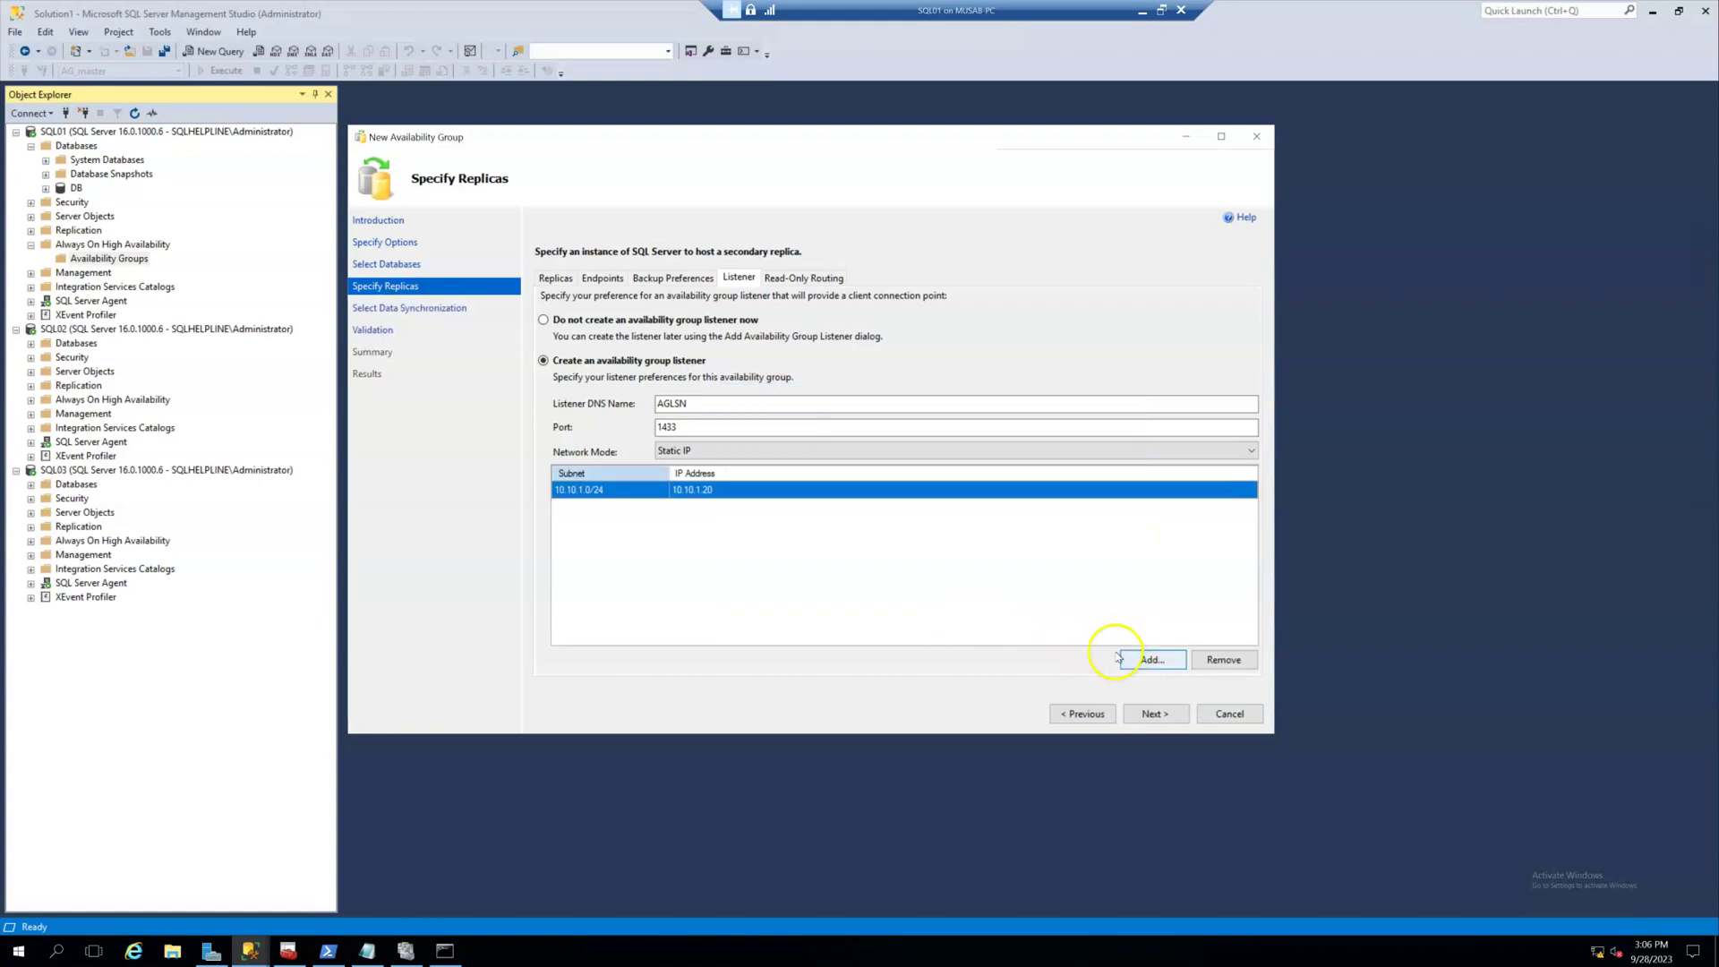
Add a second static IPv4 address, 192.168.1.20, for subnet 192.168.1.0/24 to the listener.
{"action": "left_click", "coordinate": [1135, 660]}
{"action": "left_click", "coordinate": [762, 392]}
{"action": "type", "text": "192.1"}
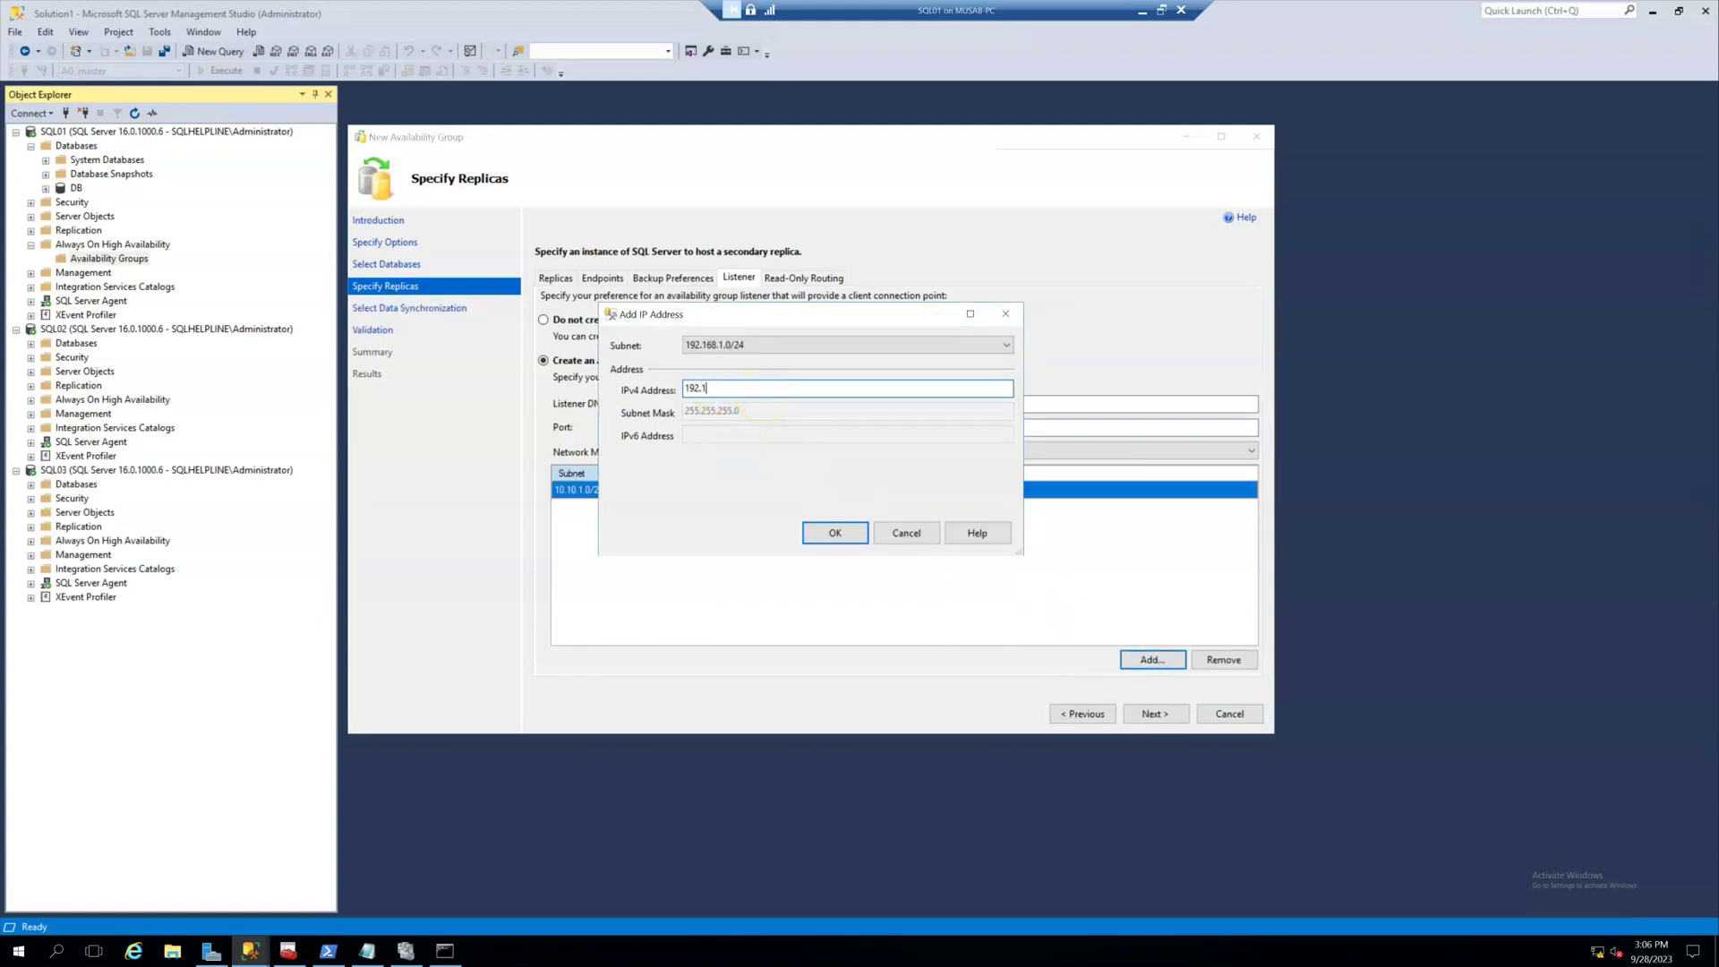
{"action": "type", "text": "68.1.10"}
{"action": "key", "text": "BackSpace"}
{"action": "key", "text": "BackSpace"}
{"action": "left_click", "coordinate": [832, 533]}
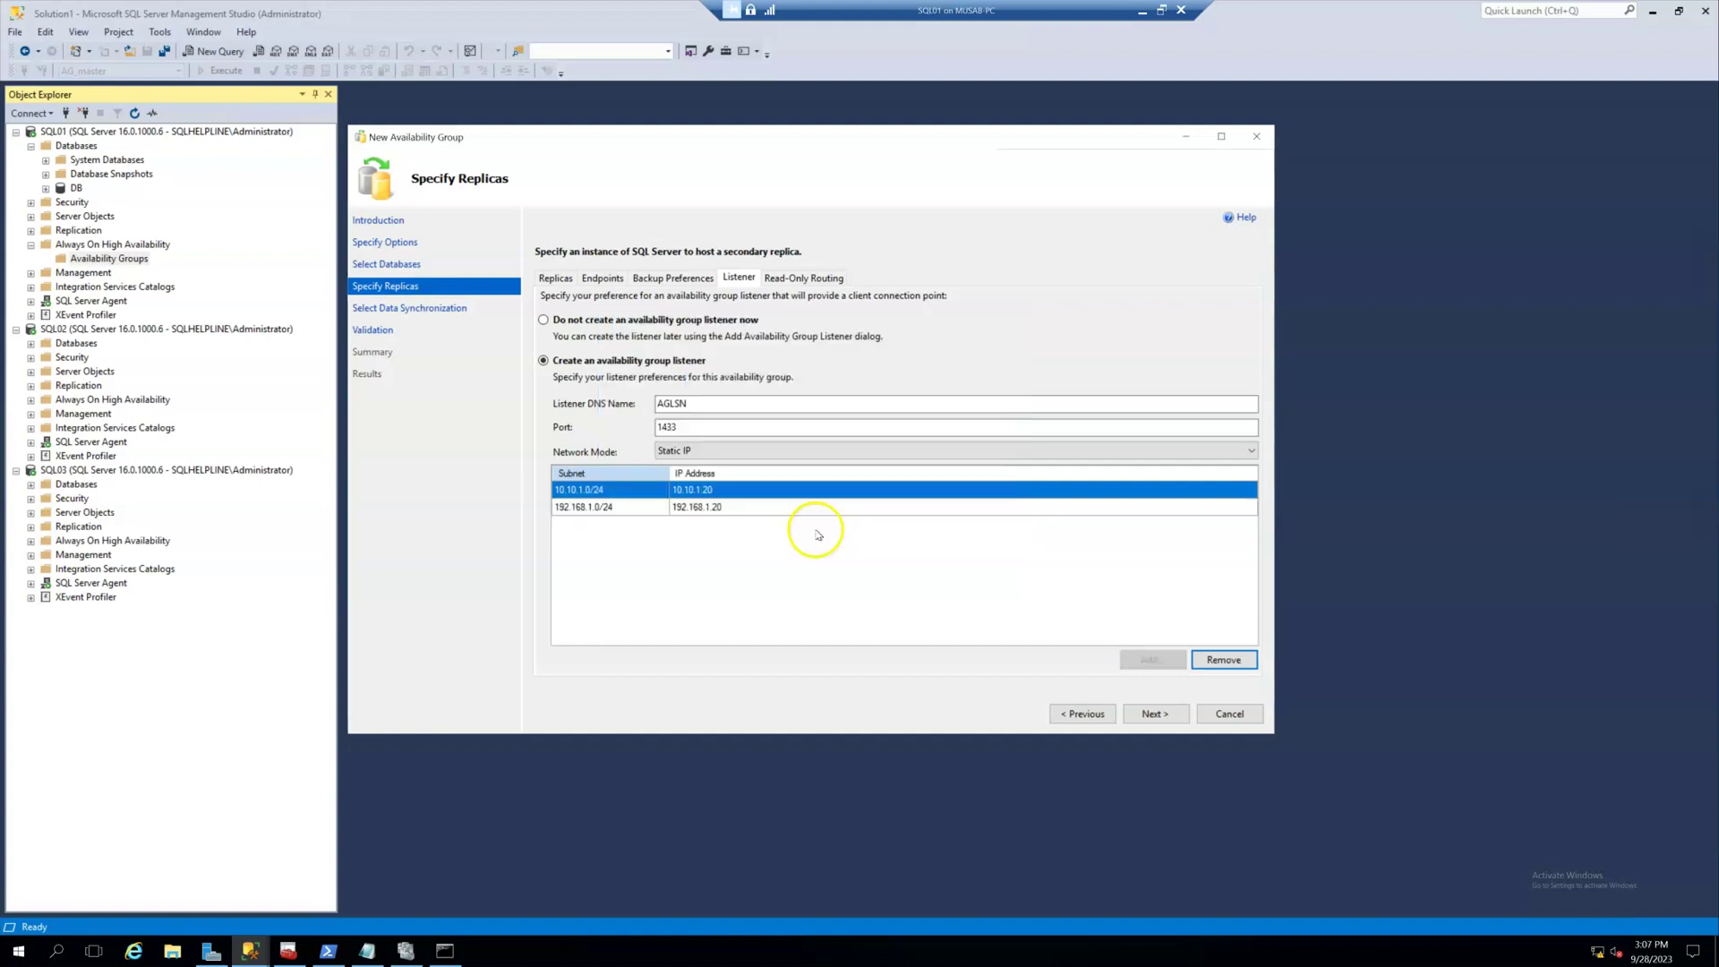
Keep automatic seeding as the data synchronization preference, run the availability group validation and leave the wizard window.
{"action": "left_click", "coordinate": [1154, 715]}
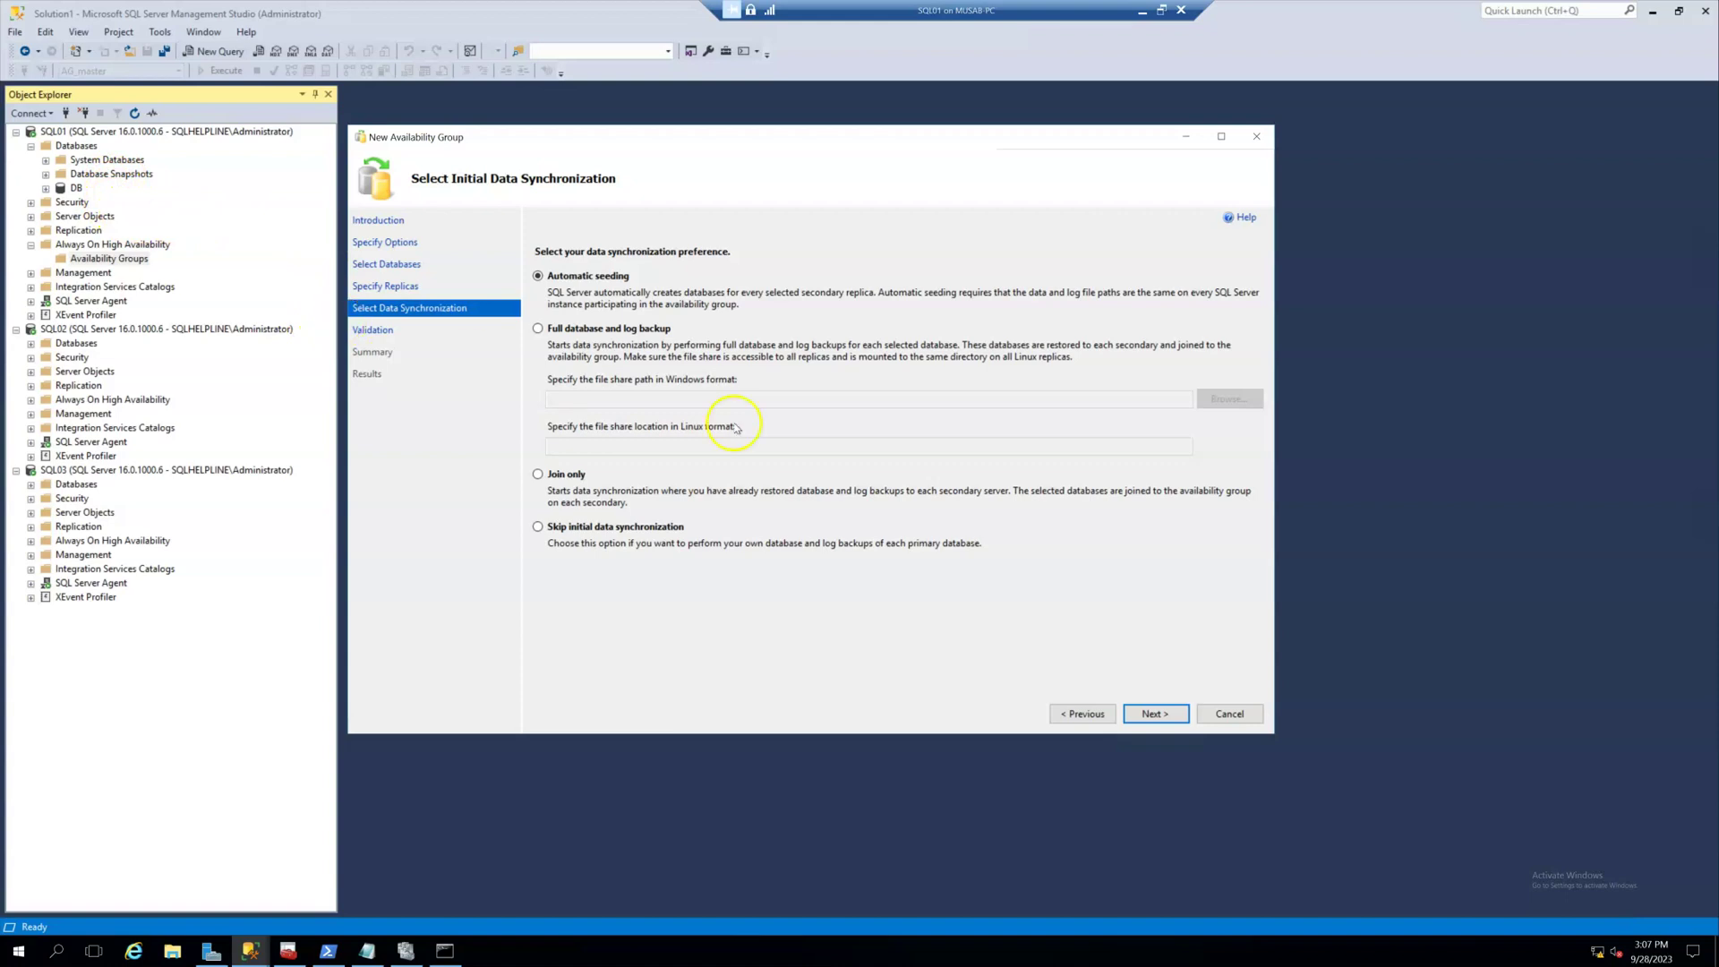
{"action": "left_click", "coordinate": [1154, 714]}
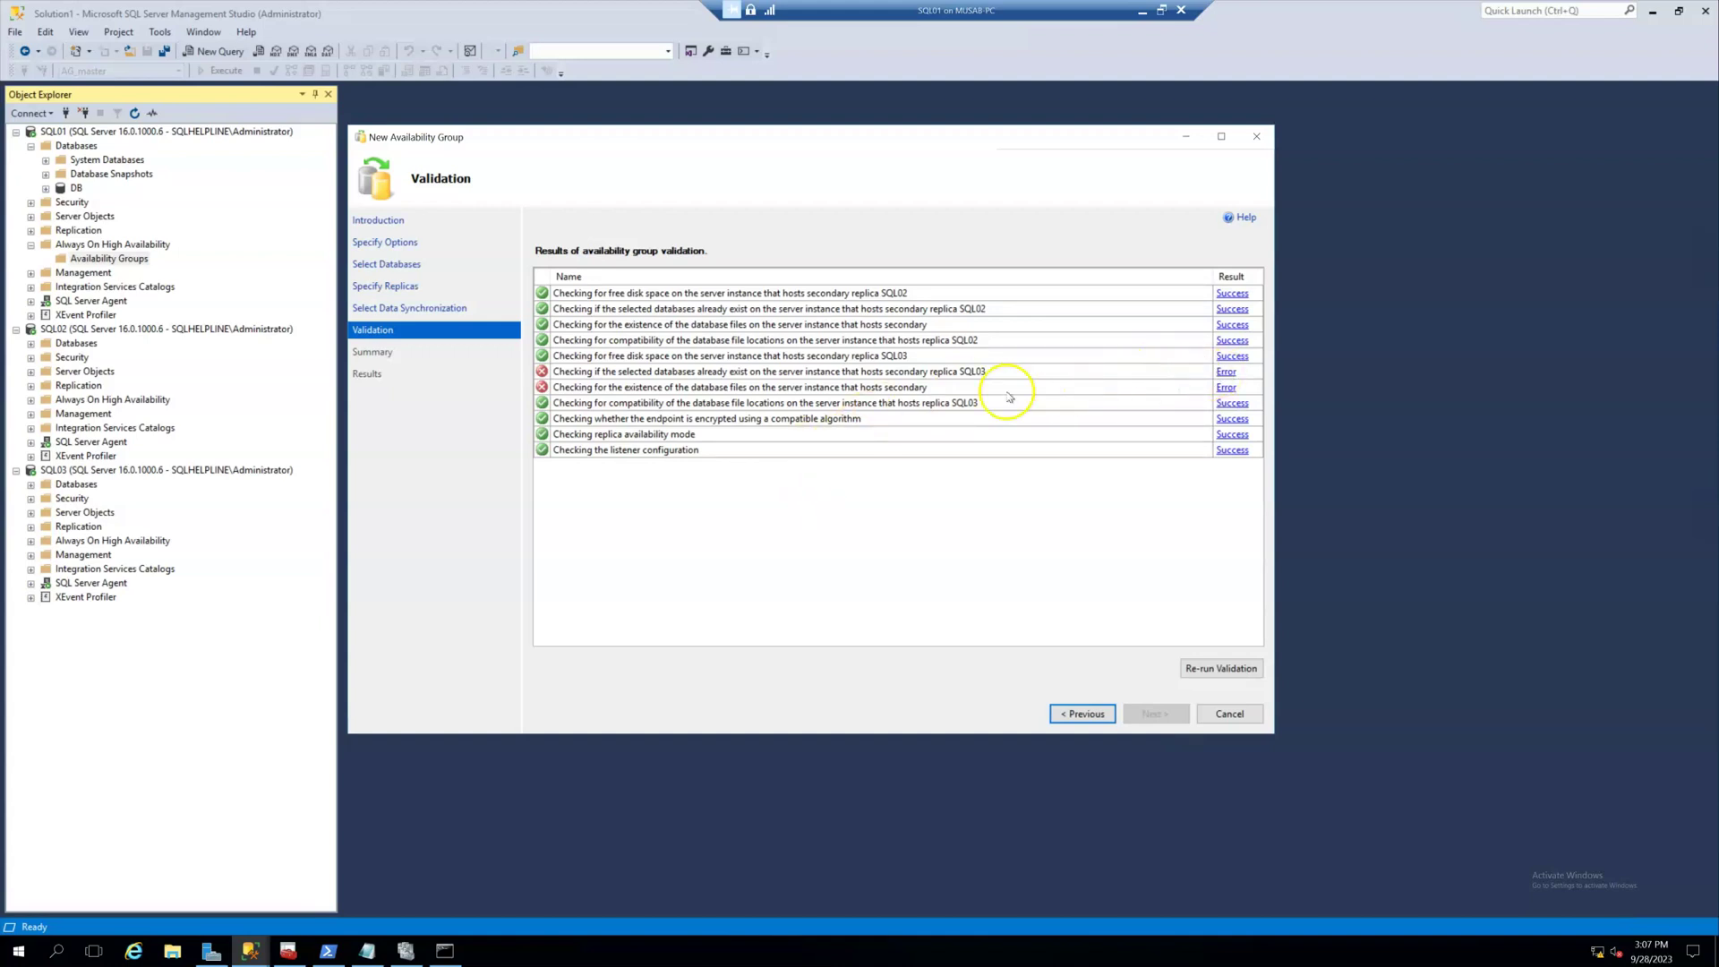
{"action": "key", "text": "Escape"}
Delete the existing database DB from SQL03, closing its existing connections, and collapse the server's database list.
{"action": "double_click", "coordinate": [76, 484]}
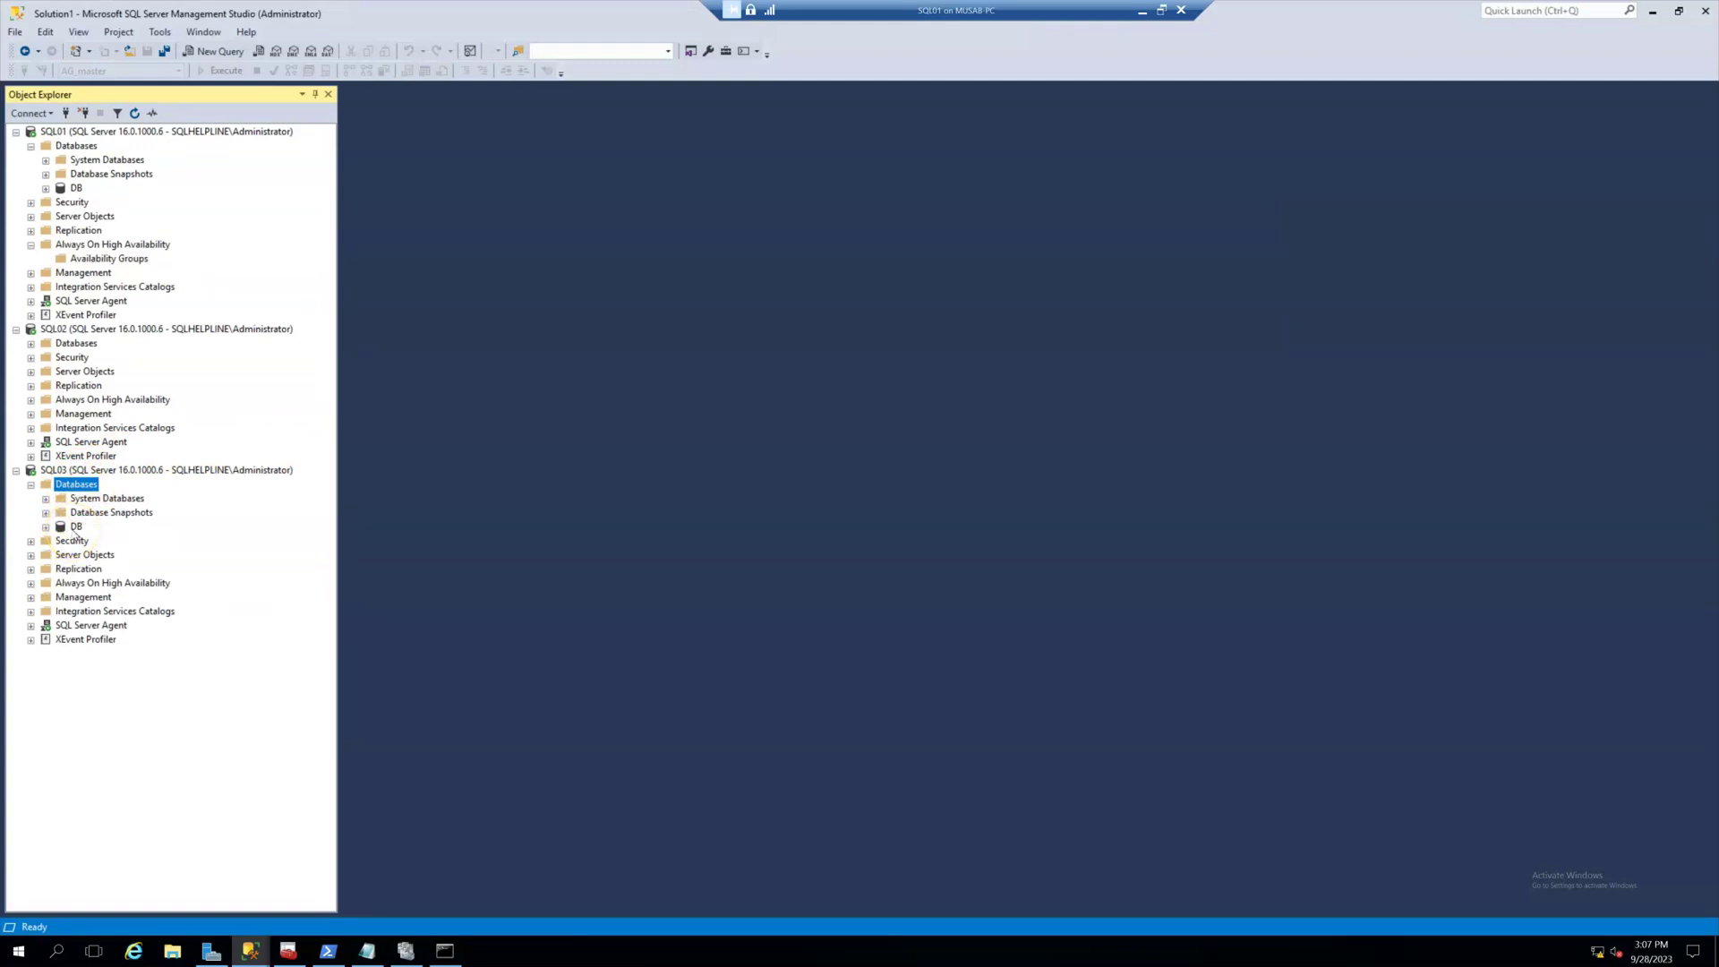
{"action": "right_click", "coordinate": [77, 528]}
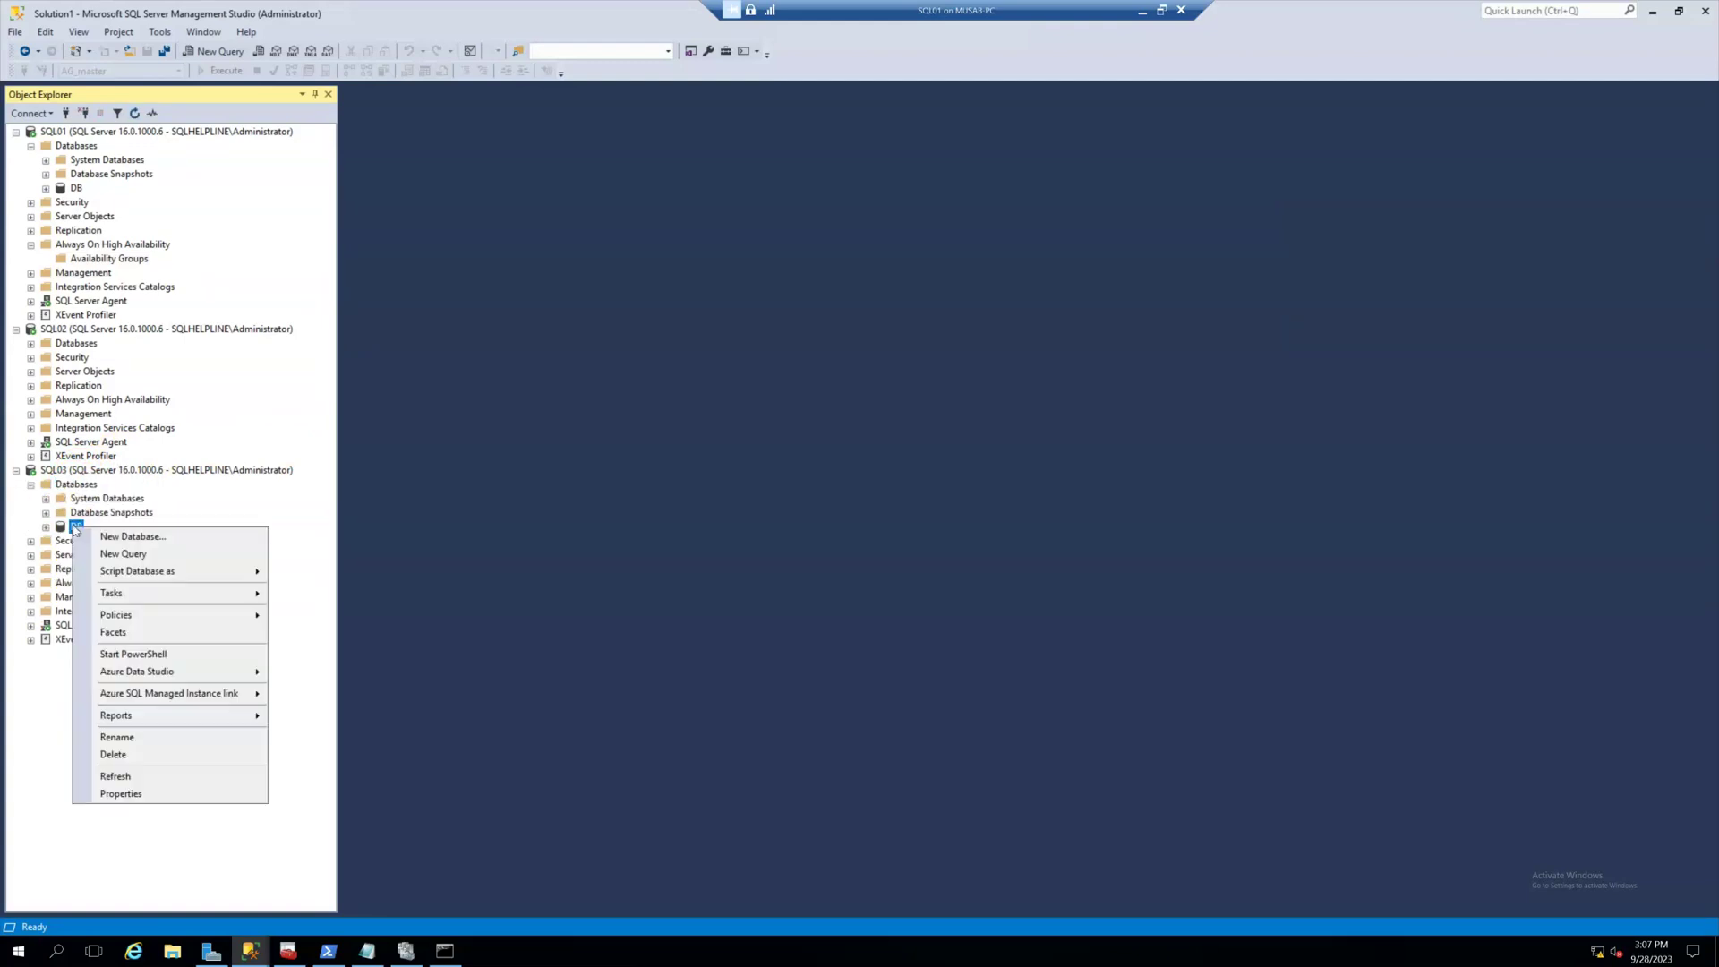
{"action": "left_click", "coordinate": [125, 754]}
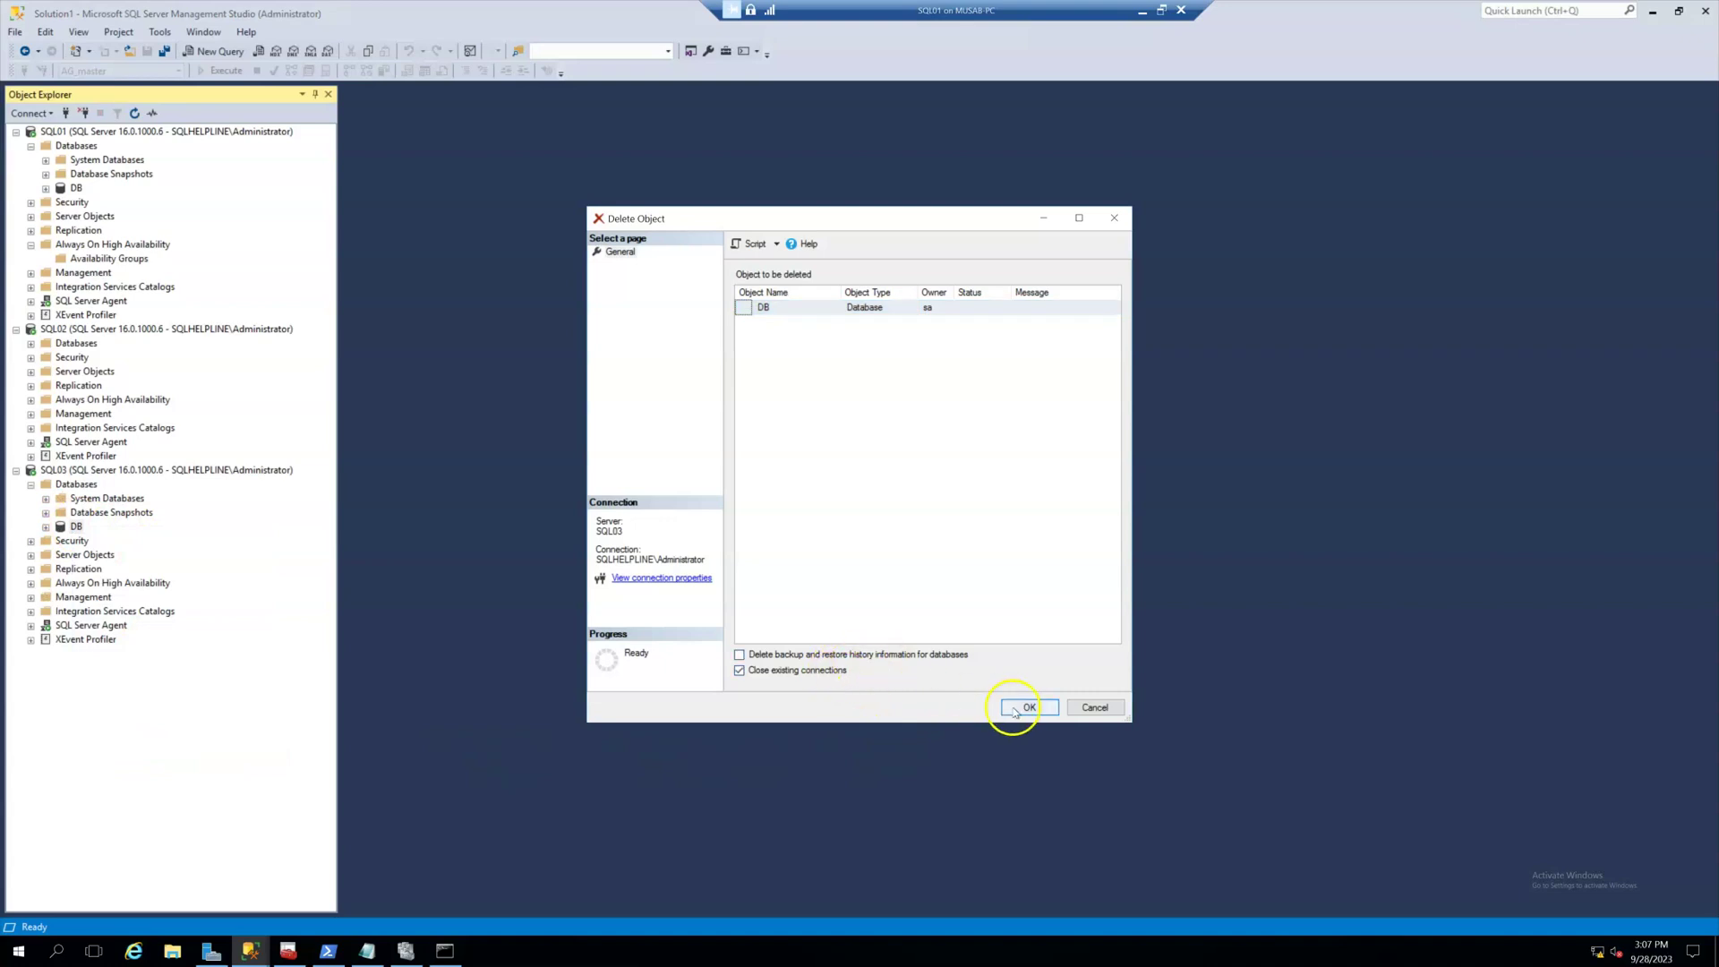
{"action": "left_click", "coordinate": [1013, 709]}
{"action": "double_click", "coordinate": [89, 484]}
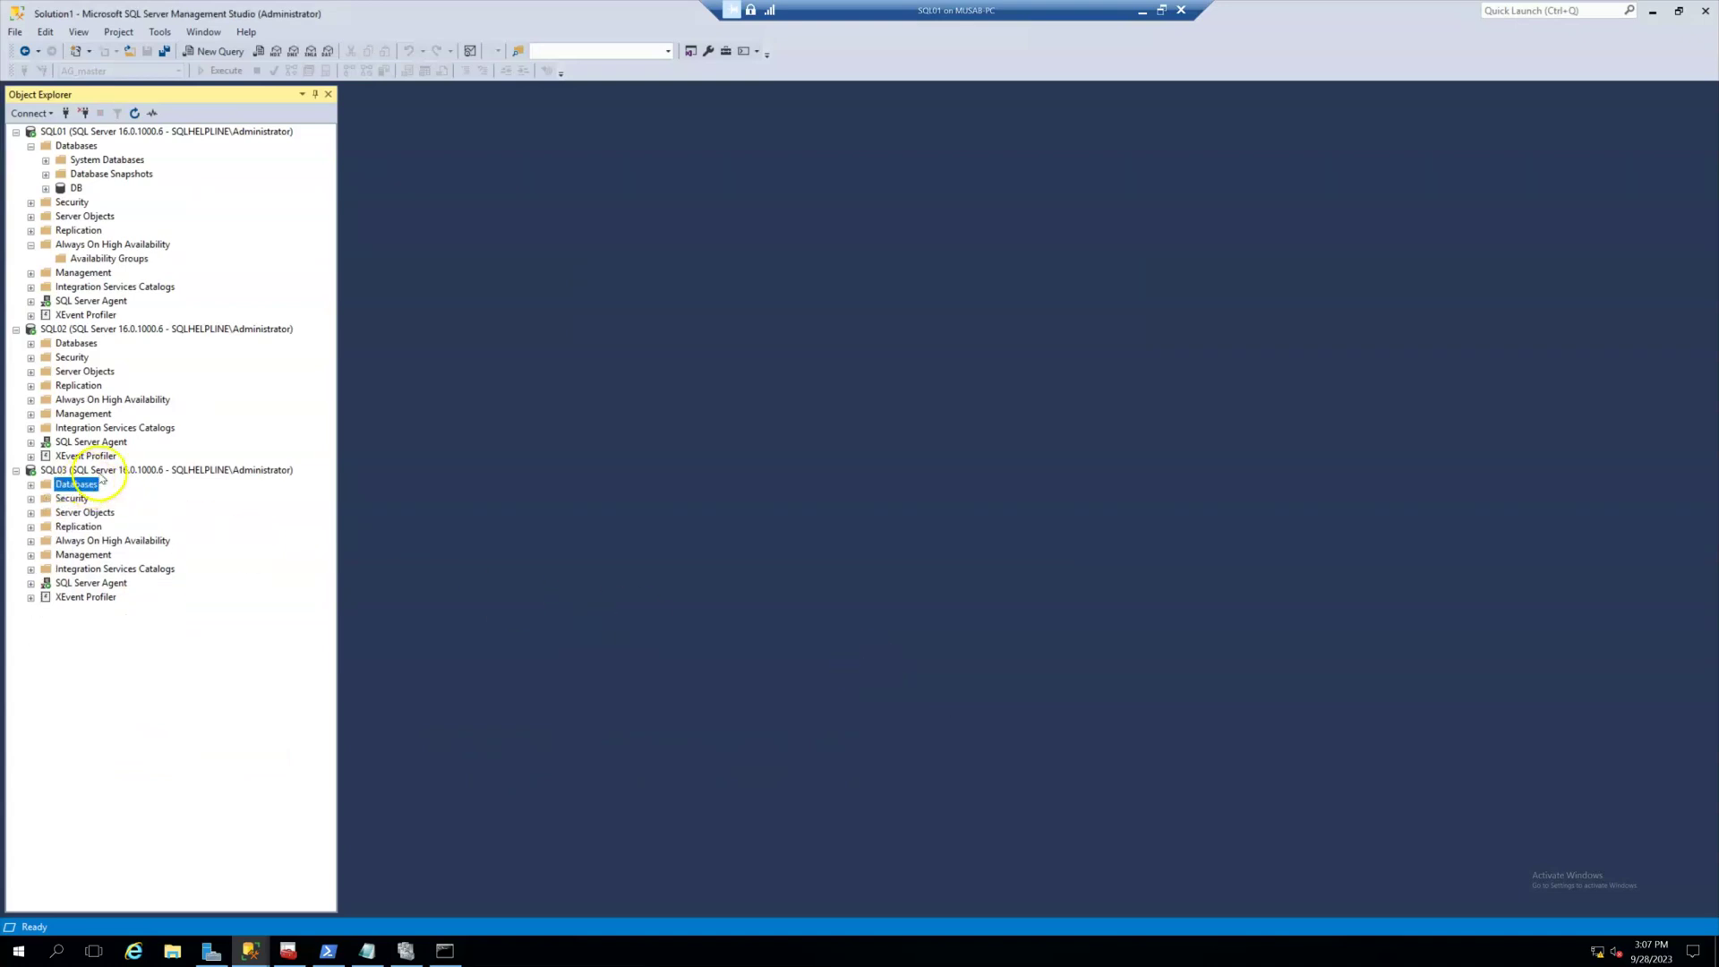
{"action": "left_click", "coordinate": [125, 471]}
{"action": "left_click", "coordinate": [85, 346]}
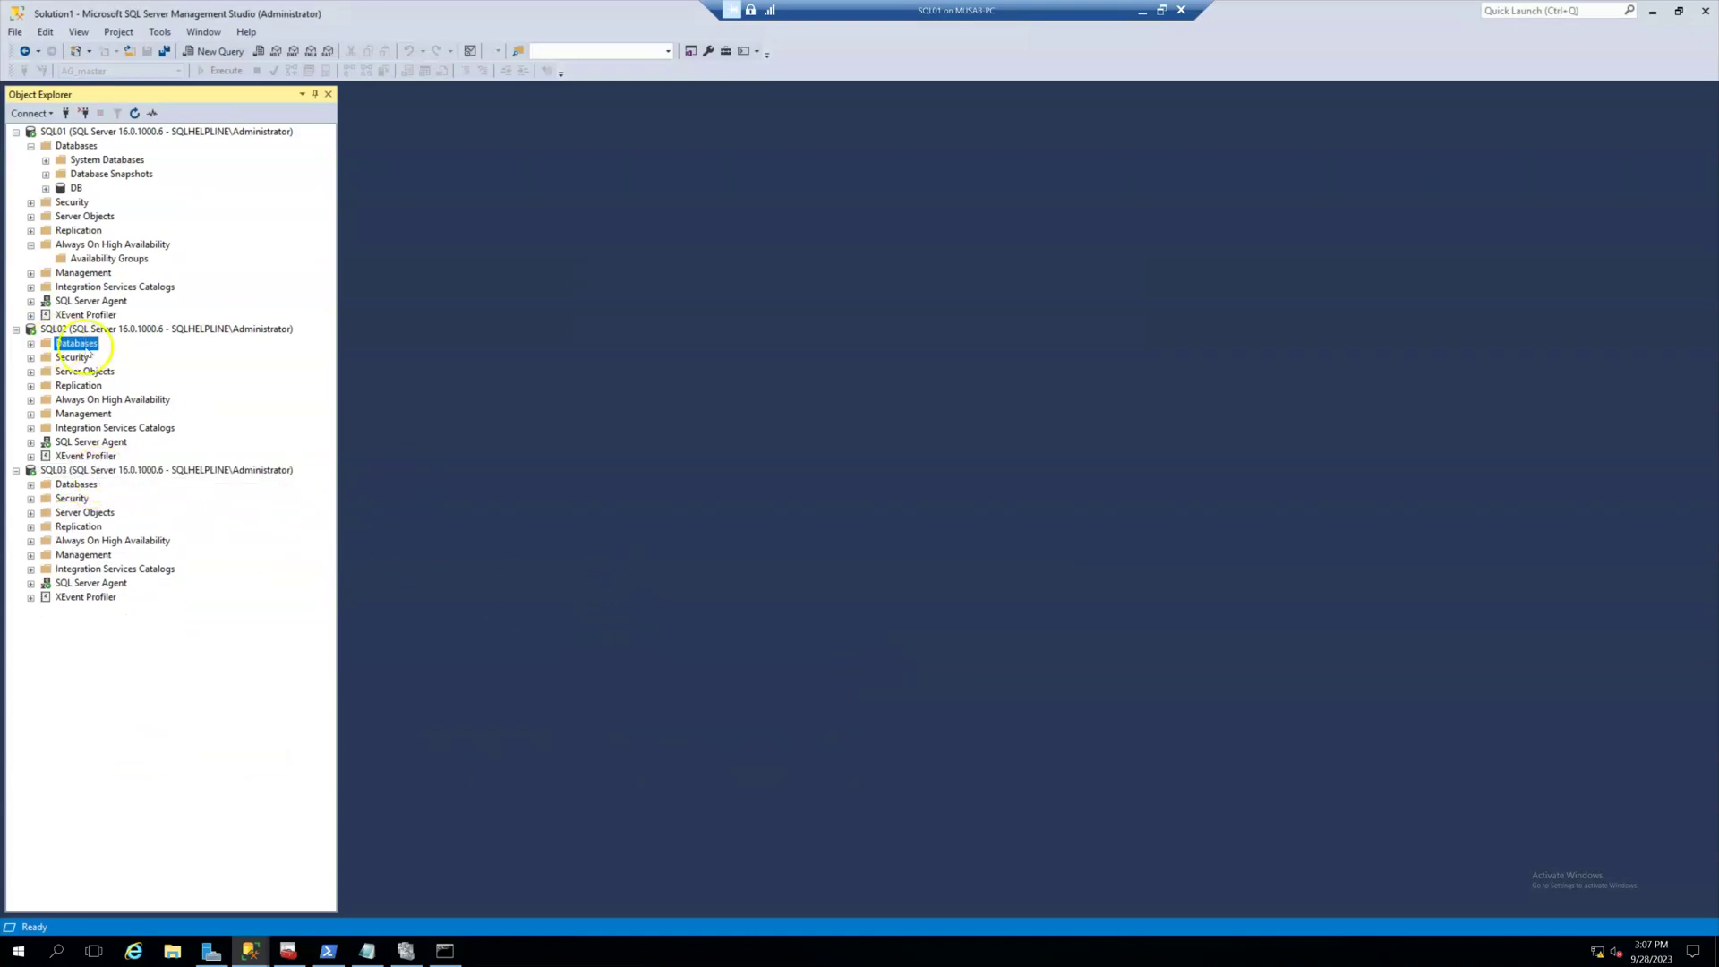
Expand the Databases folders of SQL02 and SQL03 and compare them with the databases on SQL01.
{"action": "double_click", "coordinate": [87, 347]}
{"action": "double_click", "coordinate": [76, 484]}
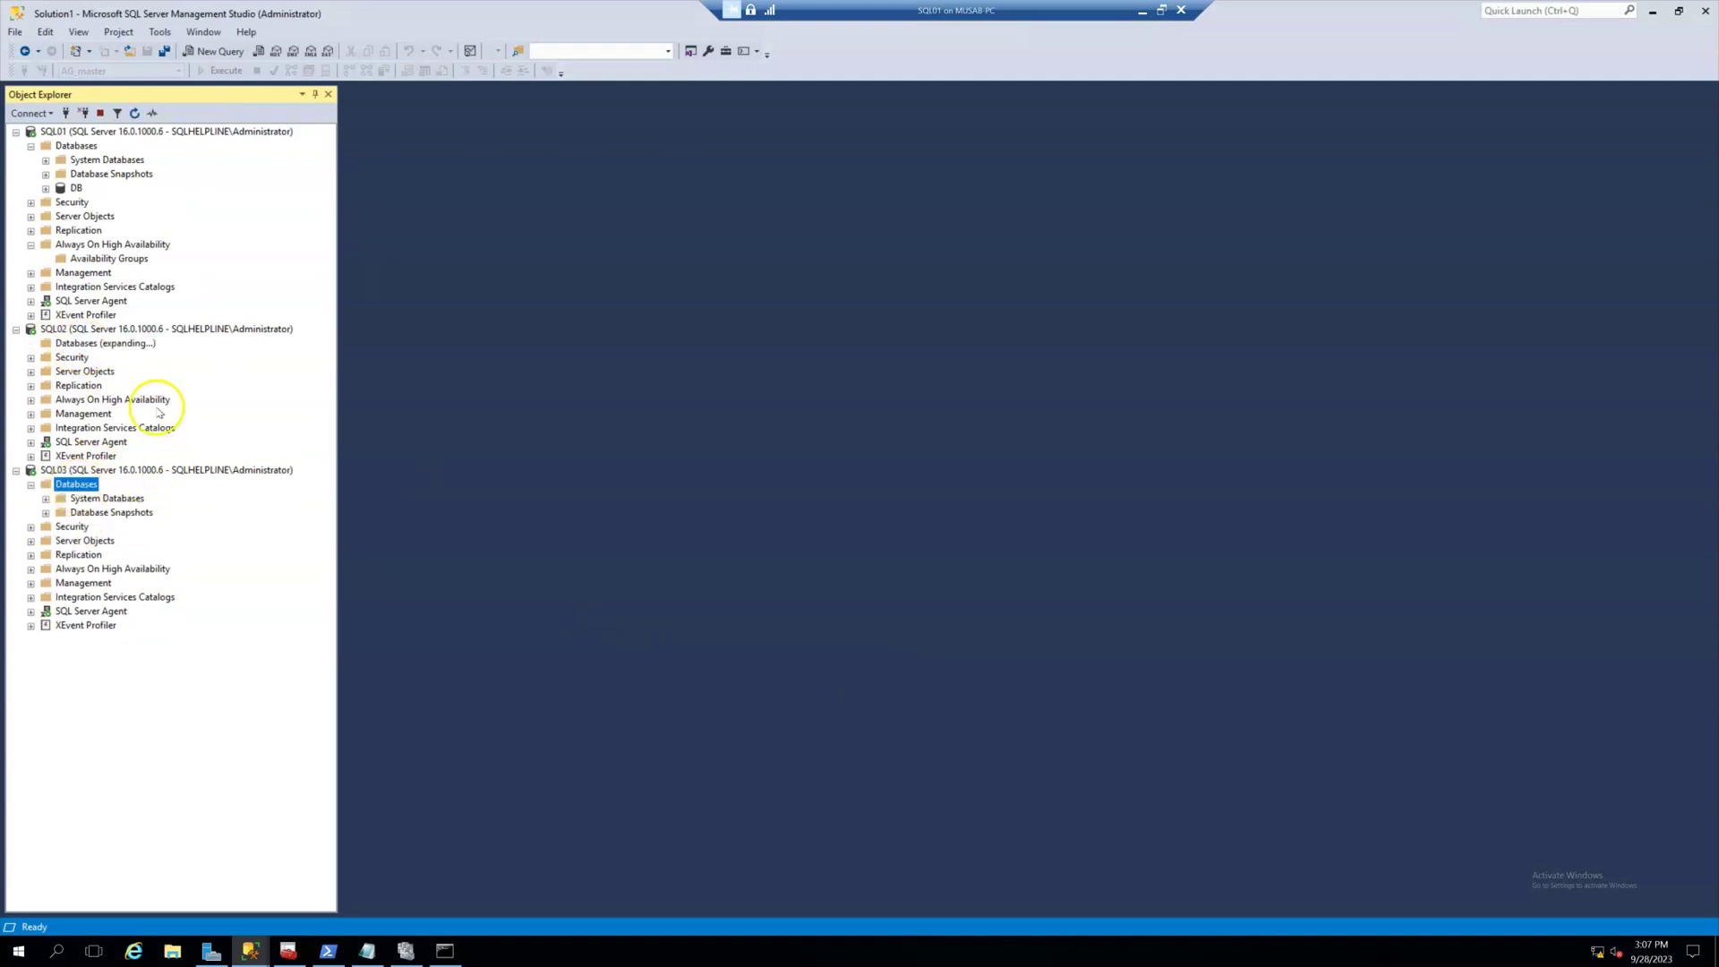
{"action": "left_click", "coordinate": [79, 146]}
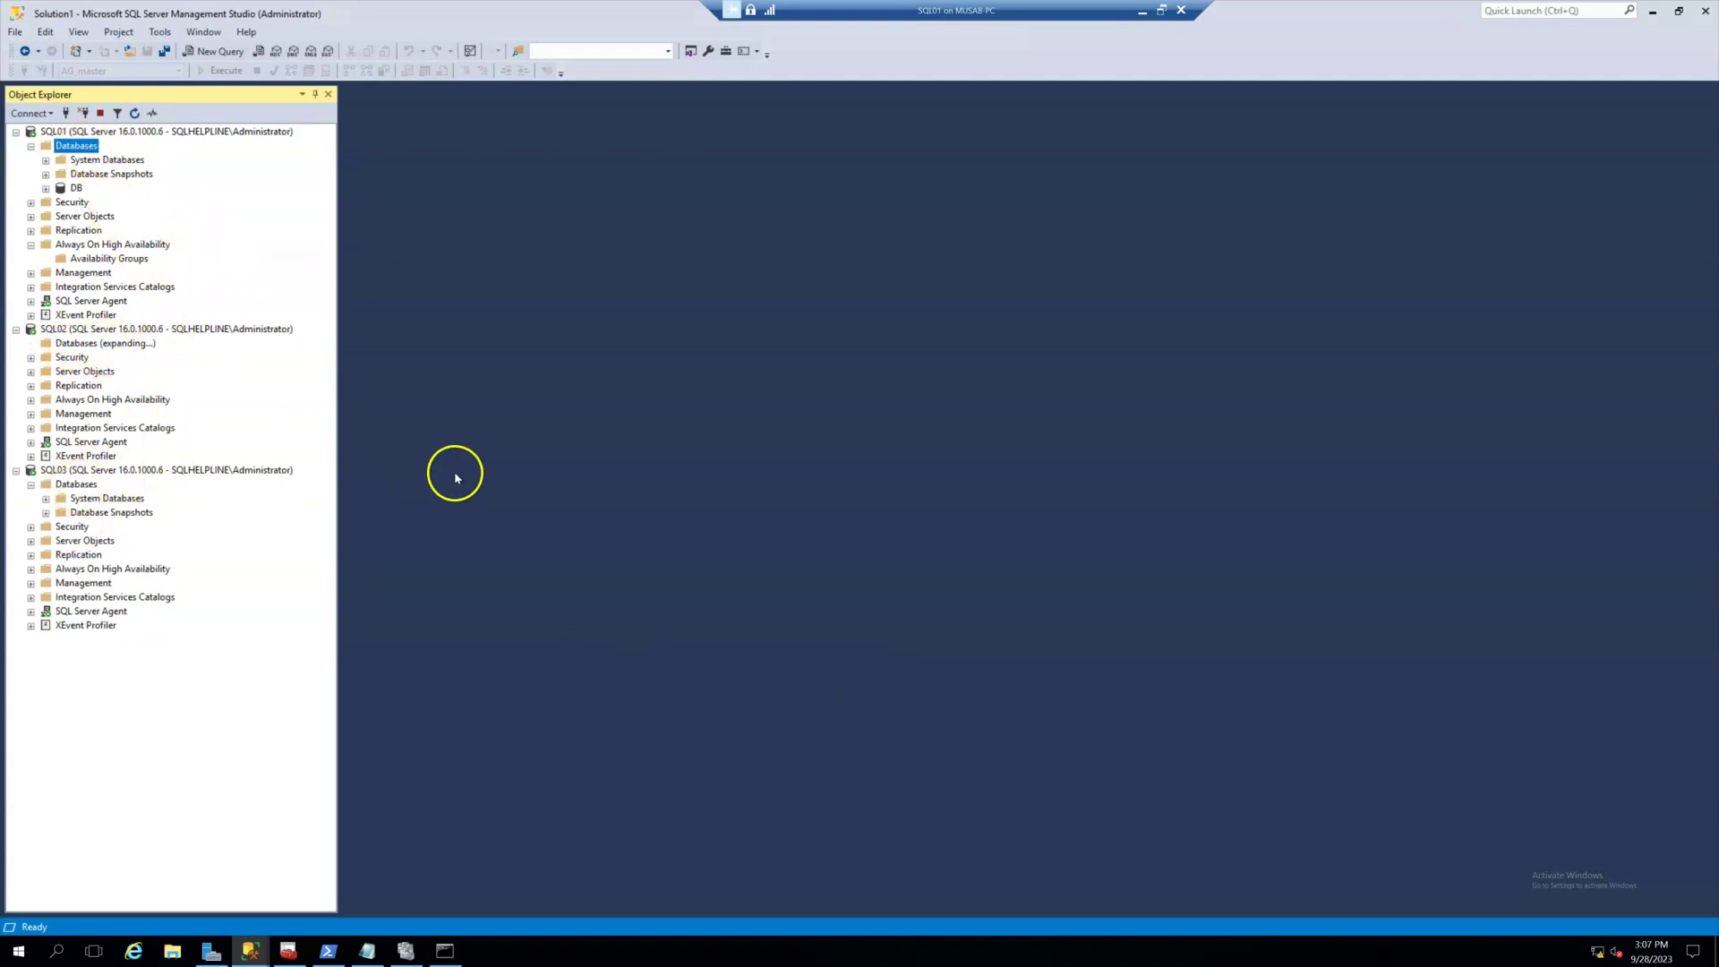
Return to the New Availability Group wizard and run the validation again.
{"action": "mouse_move", "coordinate": [250, 947]}
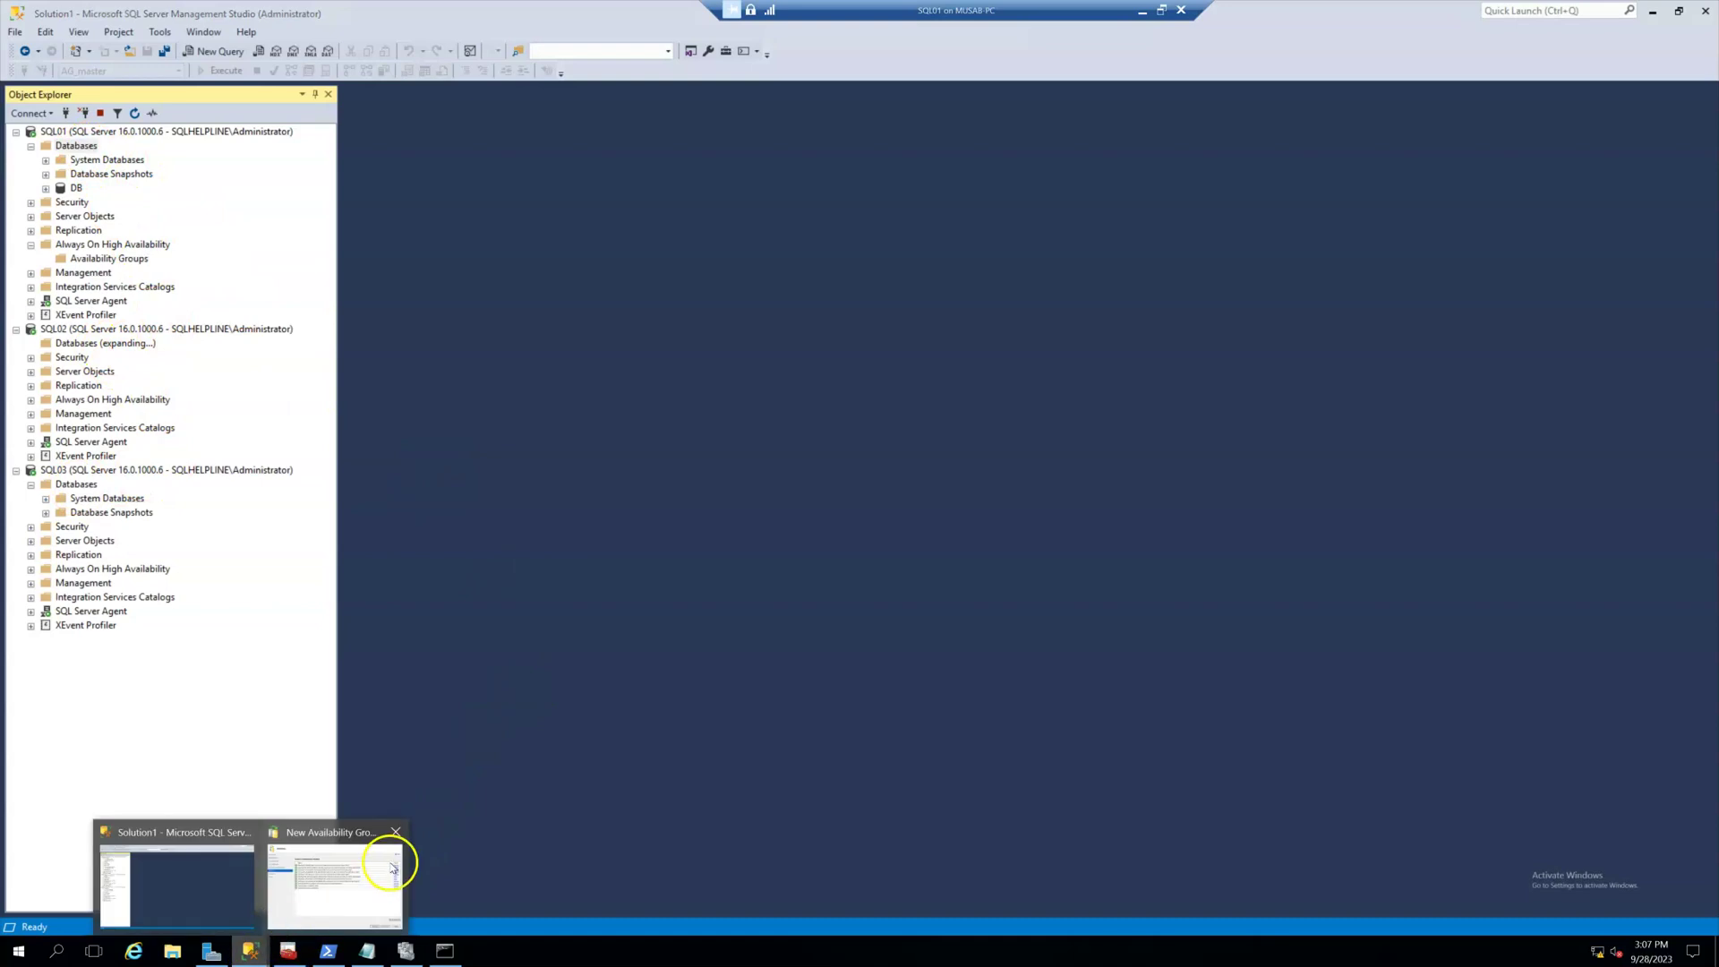
{"action": "left_click", "coordinate": [381, 863]}
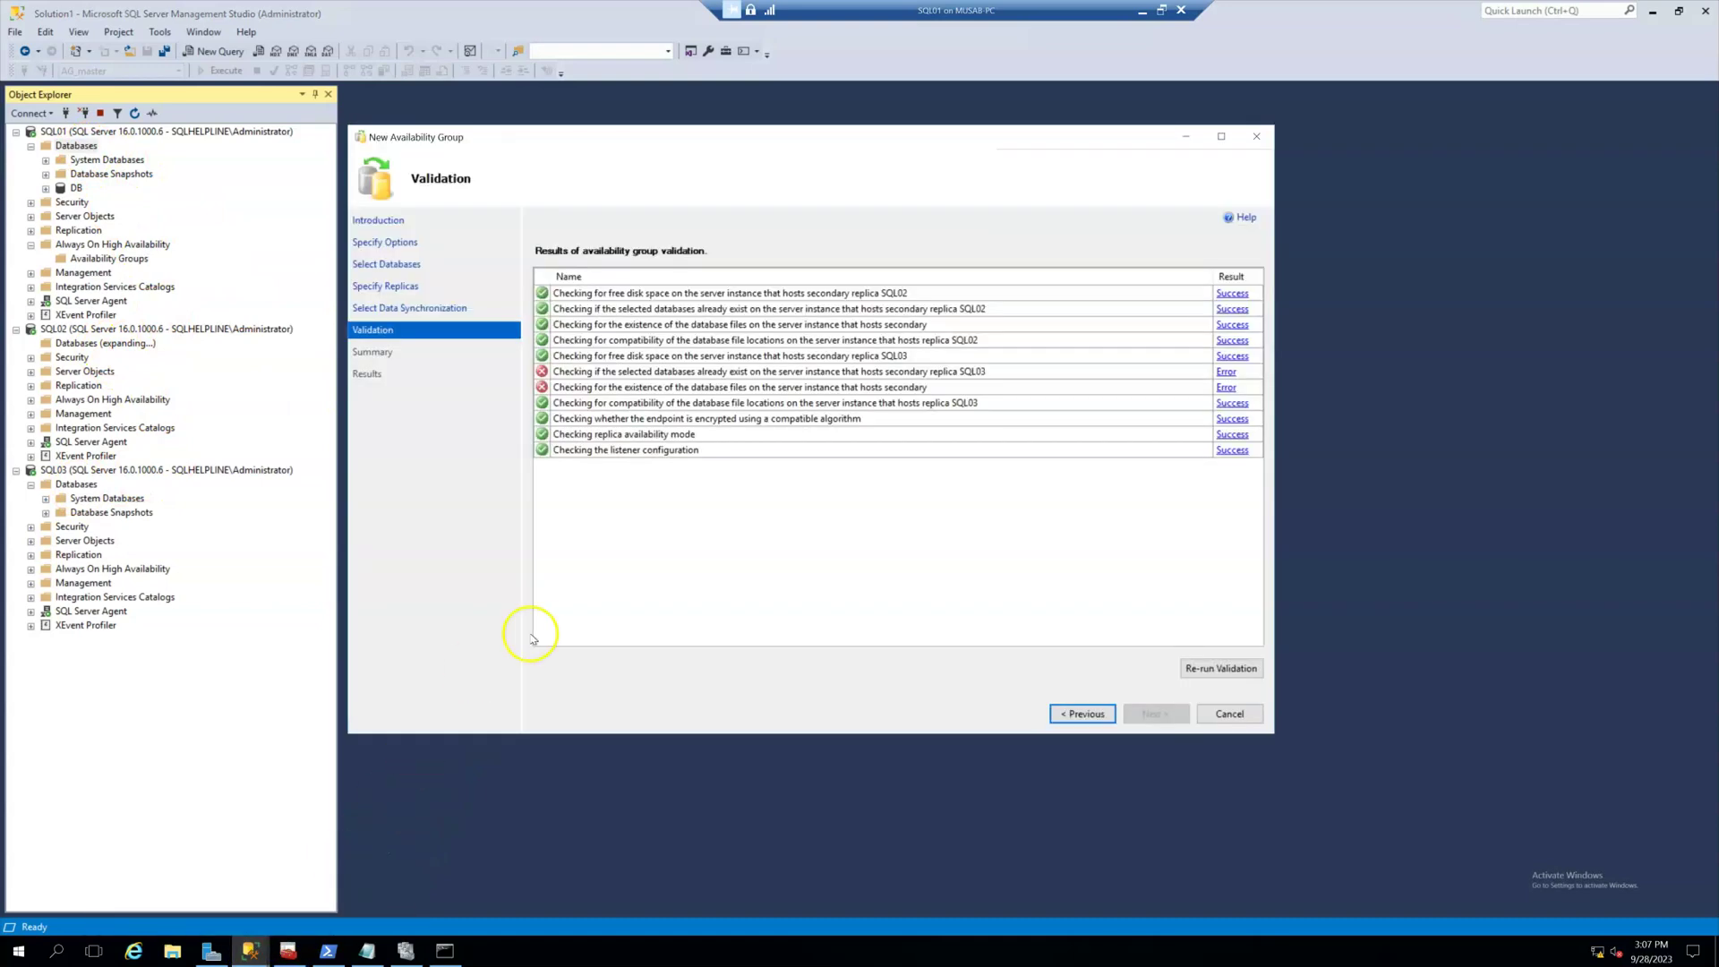
{"action": "left_click", "coordinate": [1216, 668]}
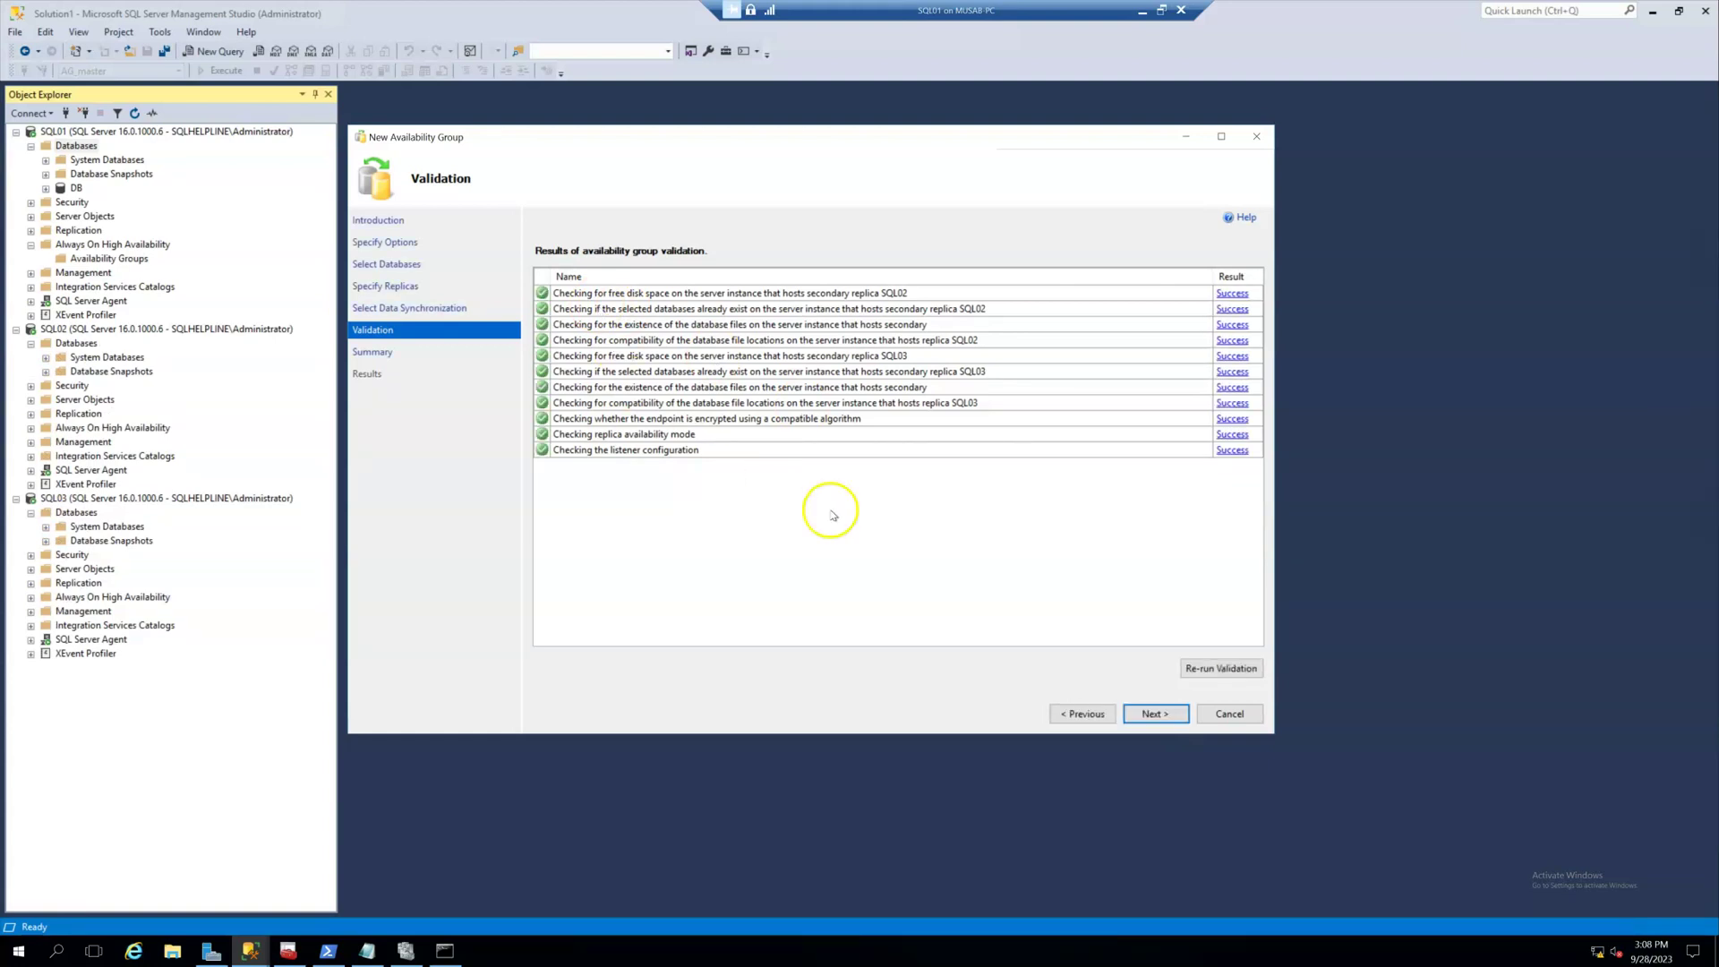
Review the summary for availability group AG, finish the wizard to create the group and show the detailed progress.
{"action": "left_click", "coordinate": [1154, 713]}
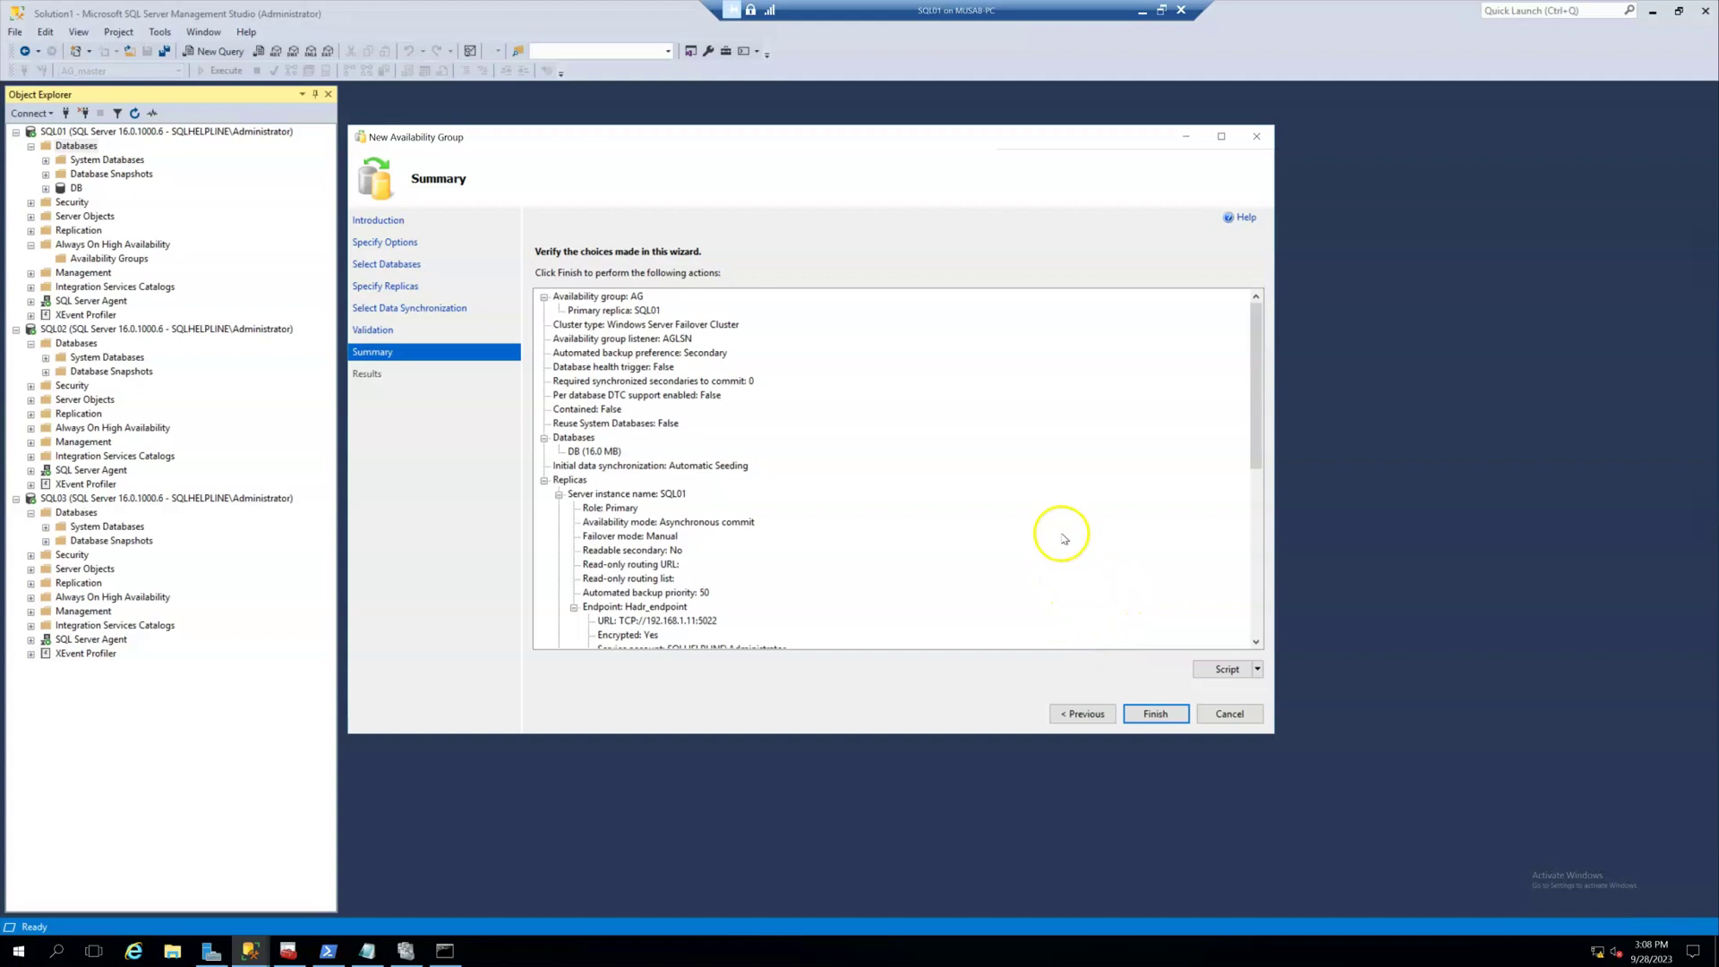
{"action": "scroll", "coordinate": [1055, 537], "scroll_direction": "down", "scroll_amount": 5}
{"action": "scroll", "coordinate": [1047, 534], "scroll_direction": "down", "scroll_amount": 3}
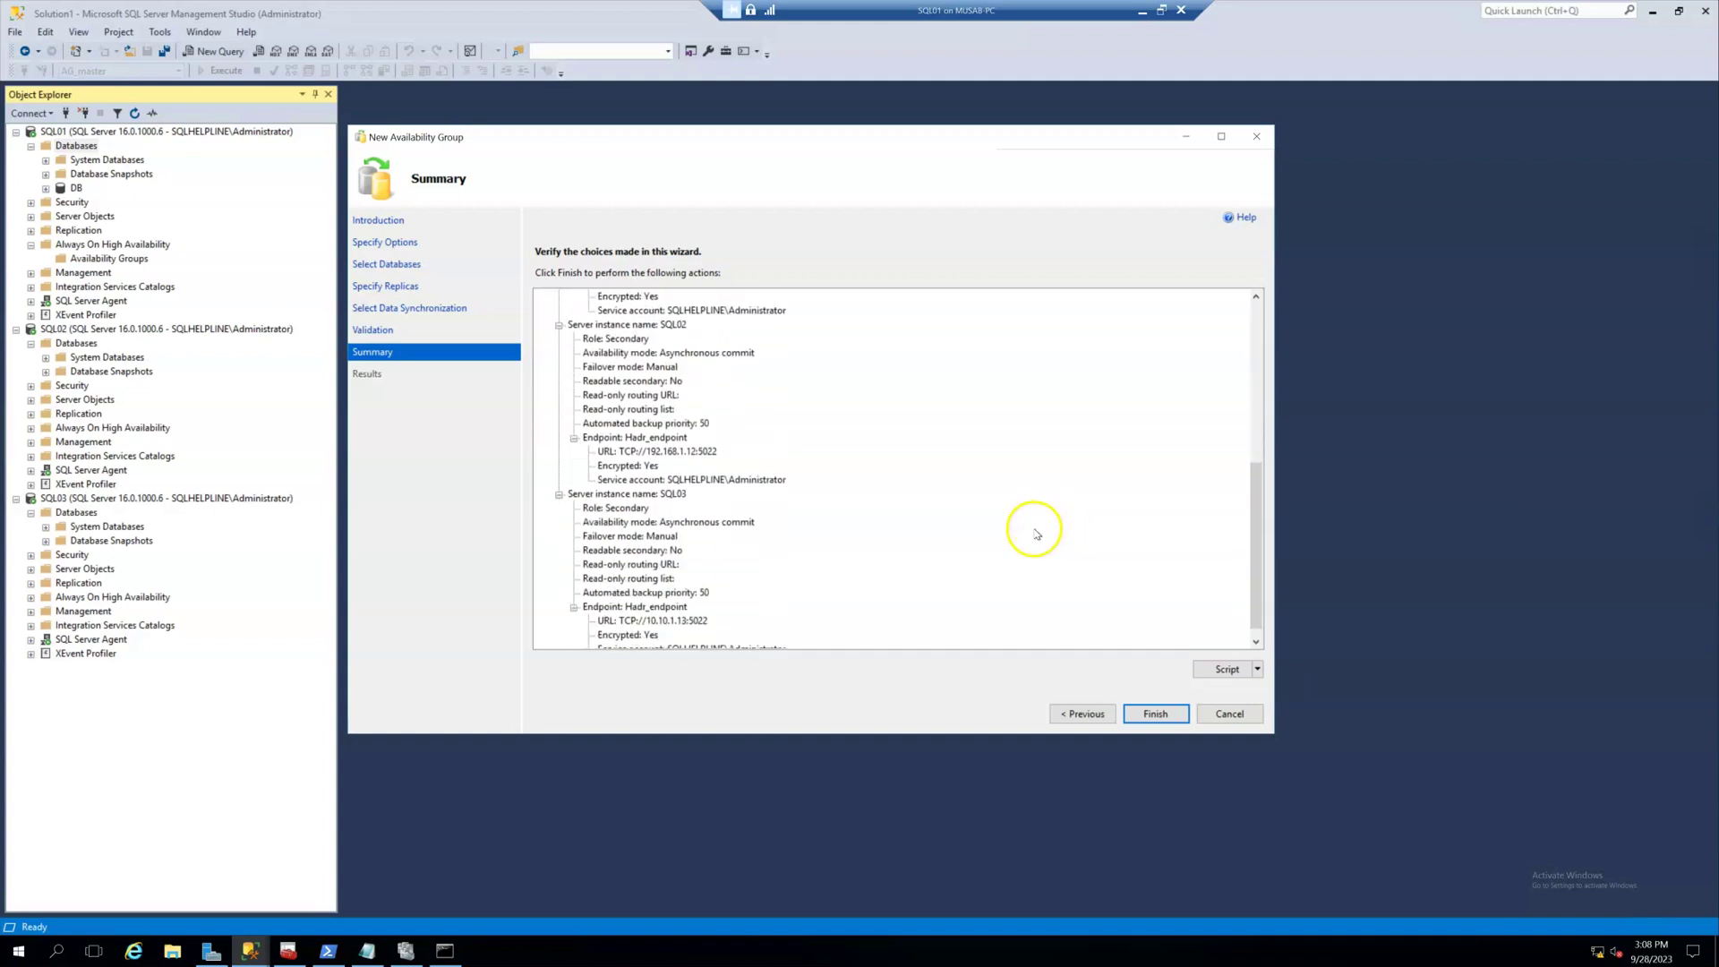
{"action": "left_click_drag", "start_coordinate": [1254, 594], "coordinate": [1260, 352]}
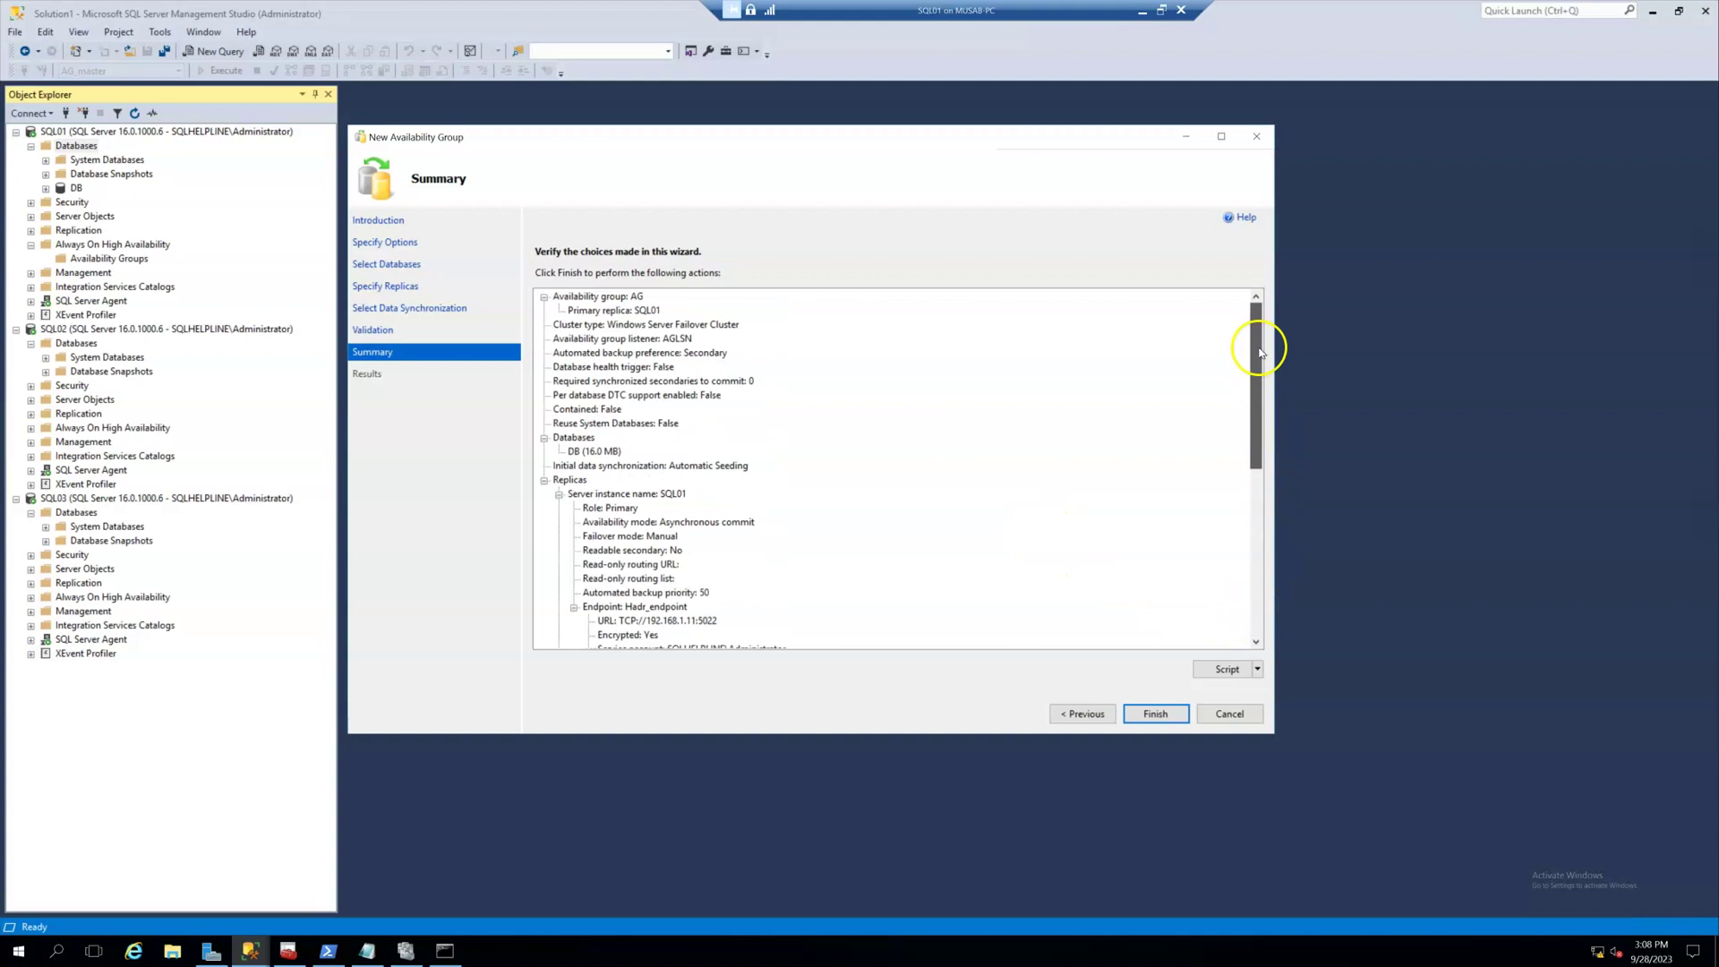
{"action": "left_click", "coordinate": [1168, 715]}
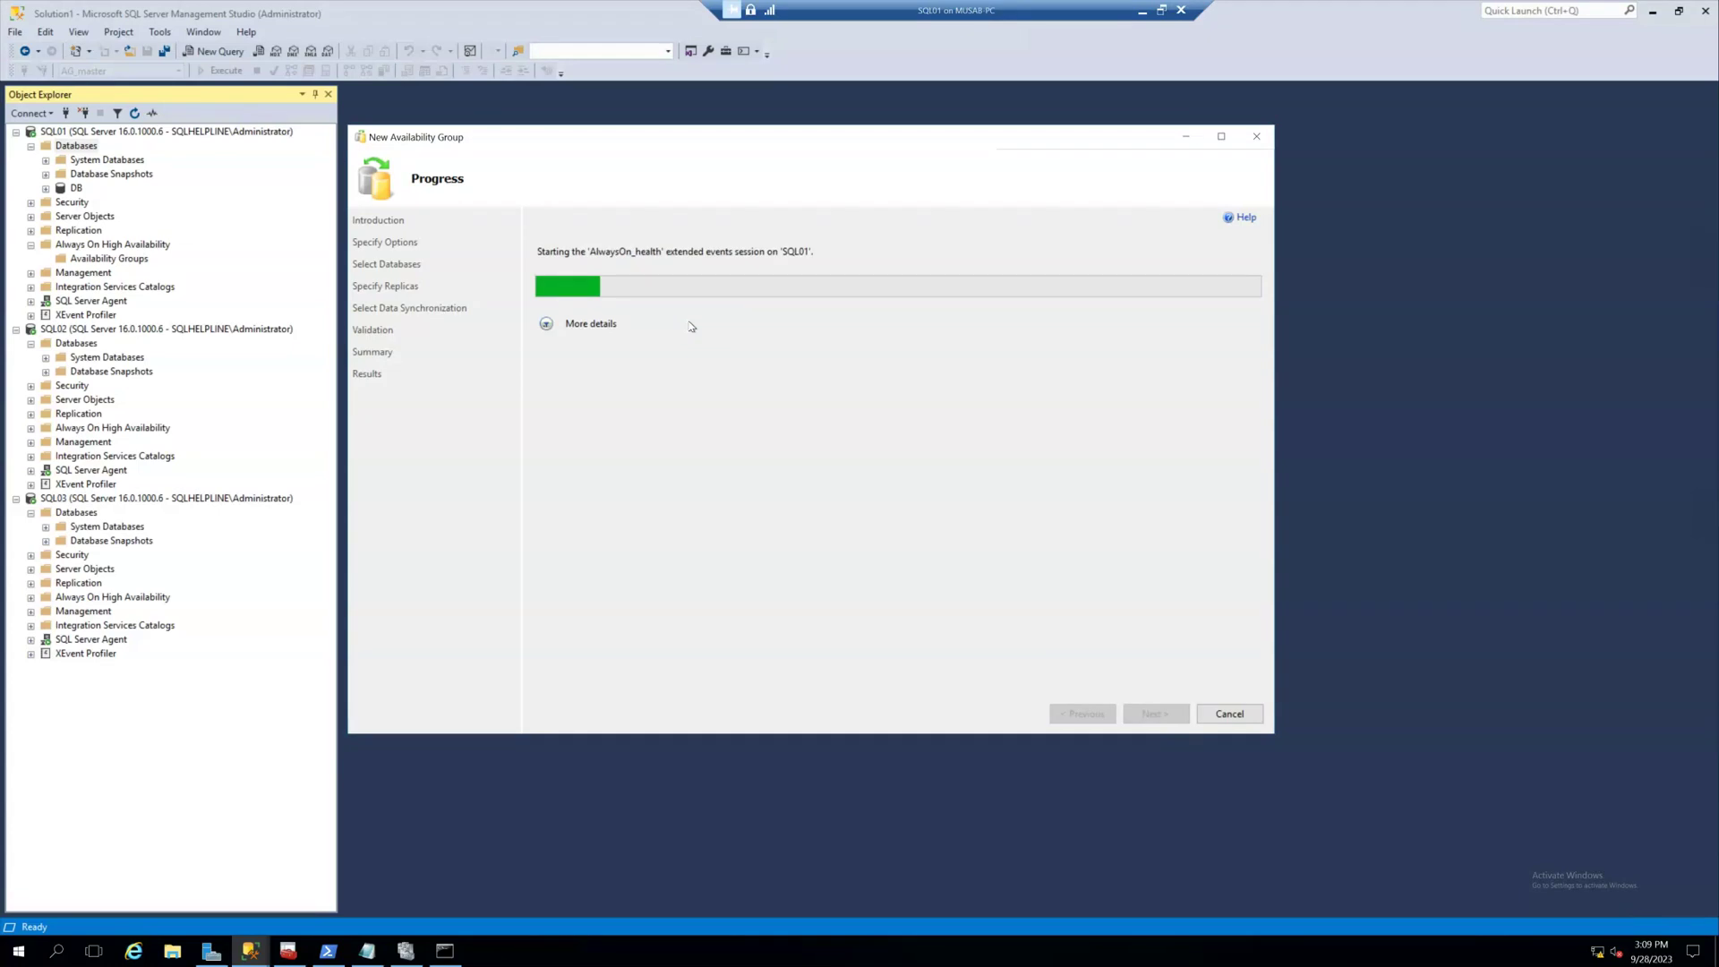
{"action": "left_click", "coordinate": [547, 324]}
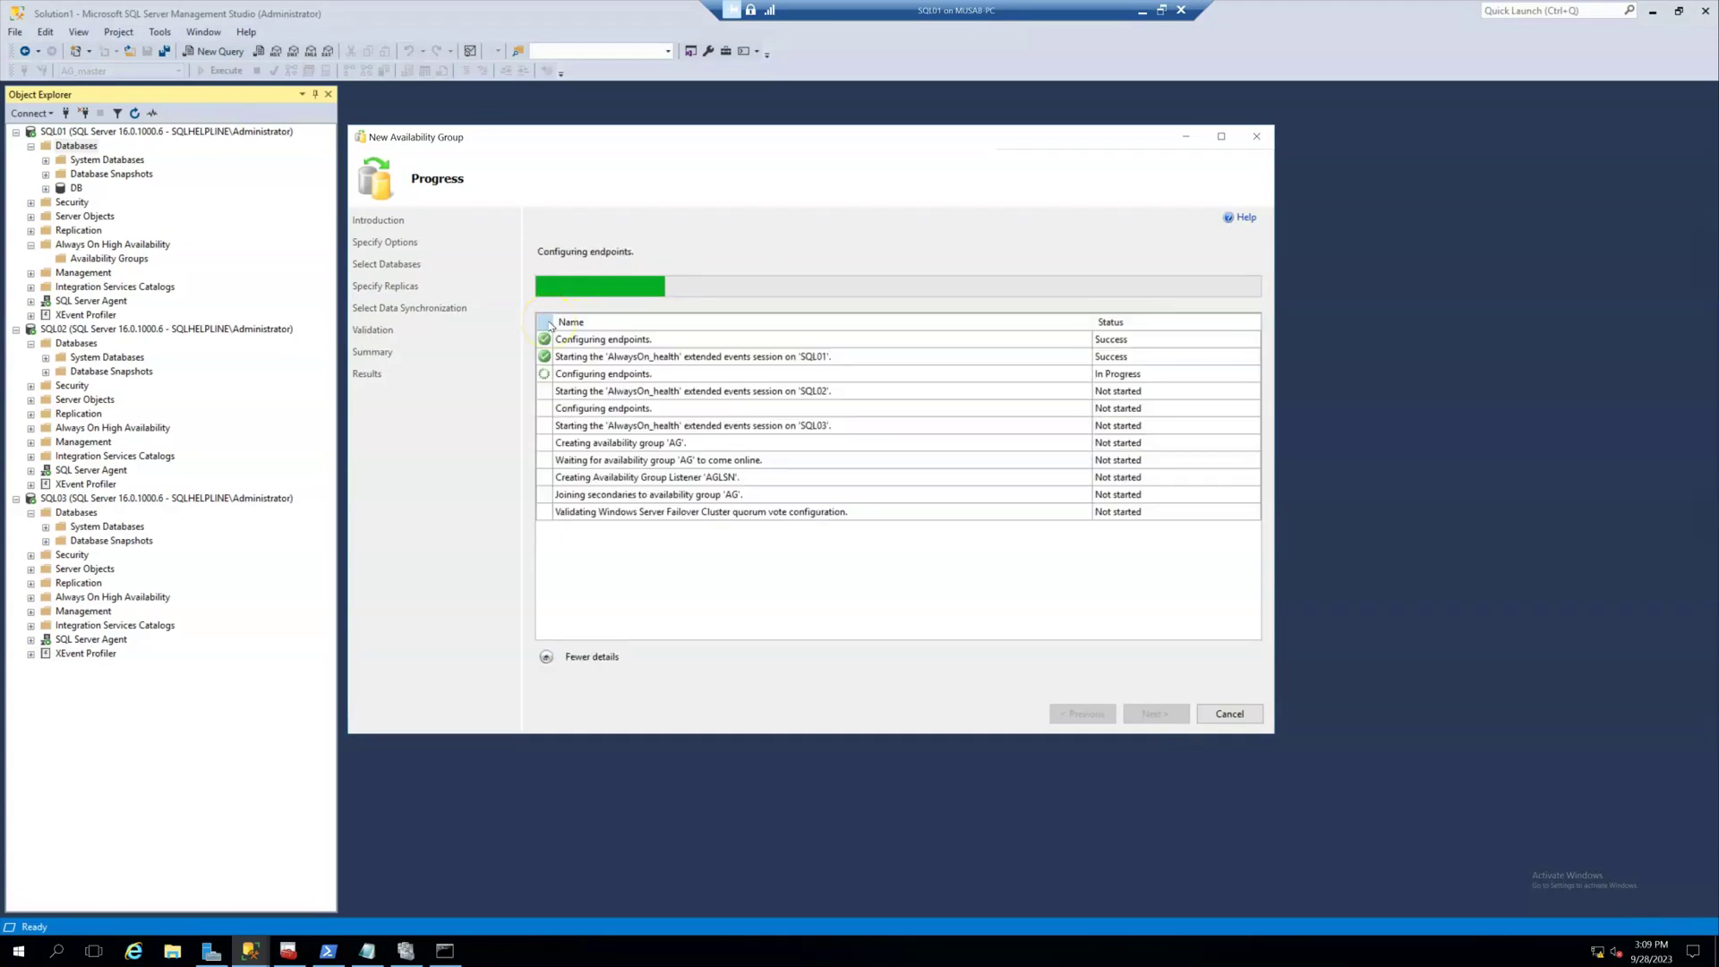
{"action": "left_click", "coordinate": [701, 603]}
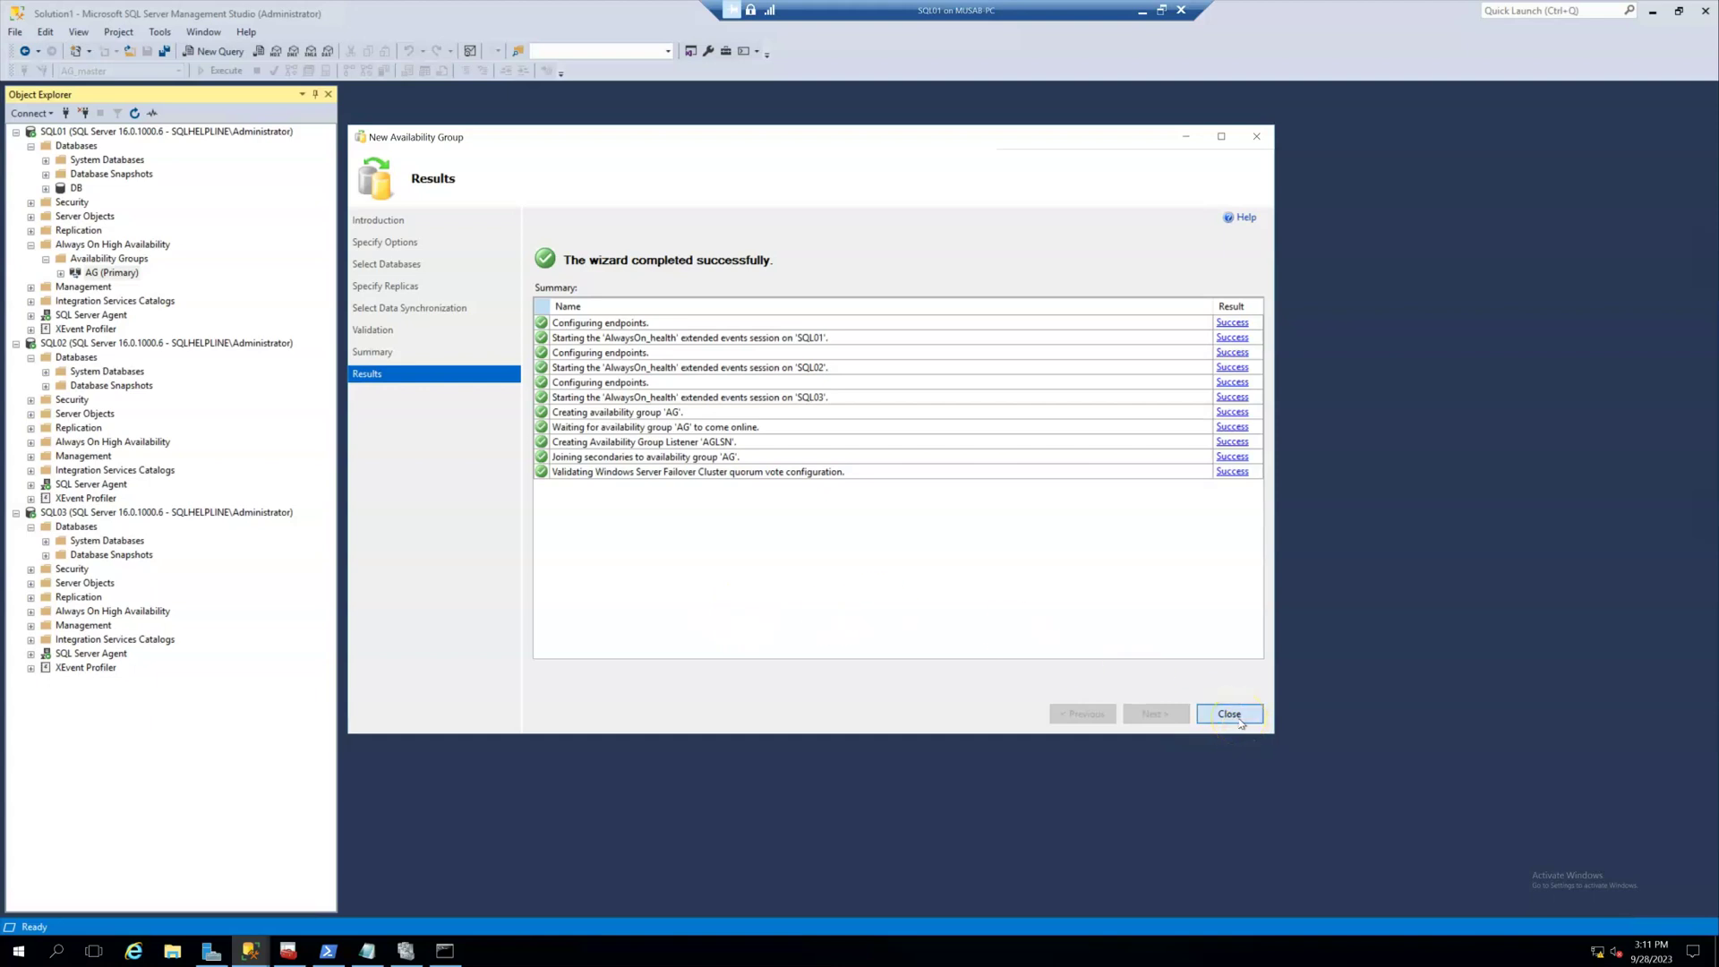
Close the completed availability group wizard and refresh the list of databases on SQL01.
{"action": "left_click", "coordinate": [1229, 713]}
{"action": "left_click", "coordinate": [76, 146]}
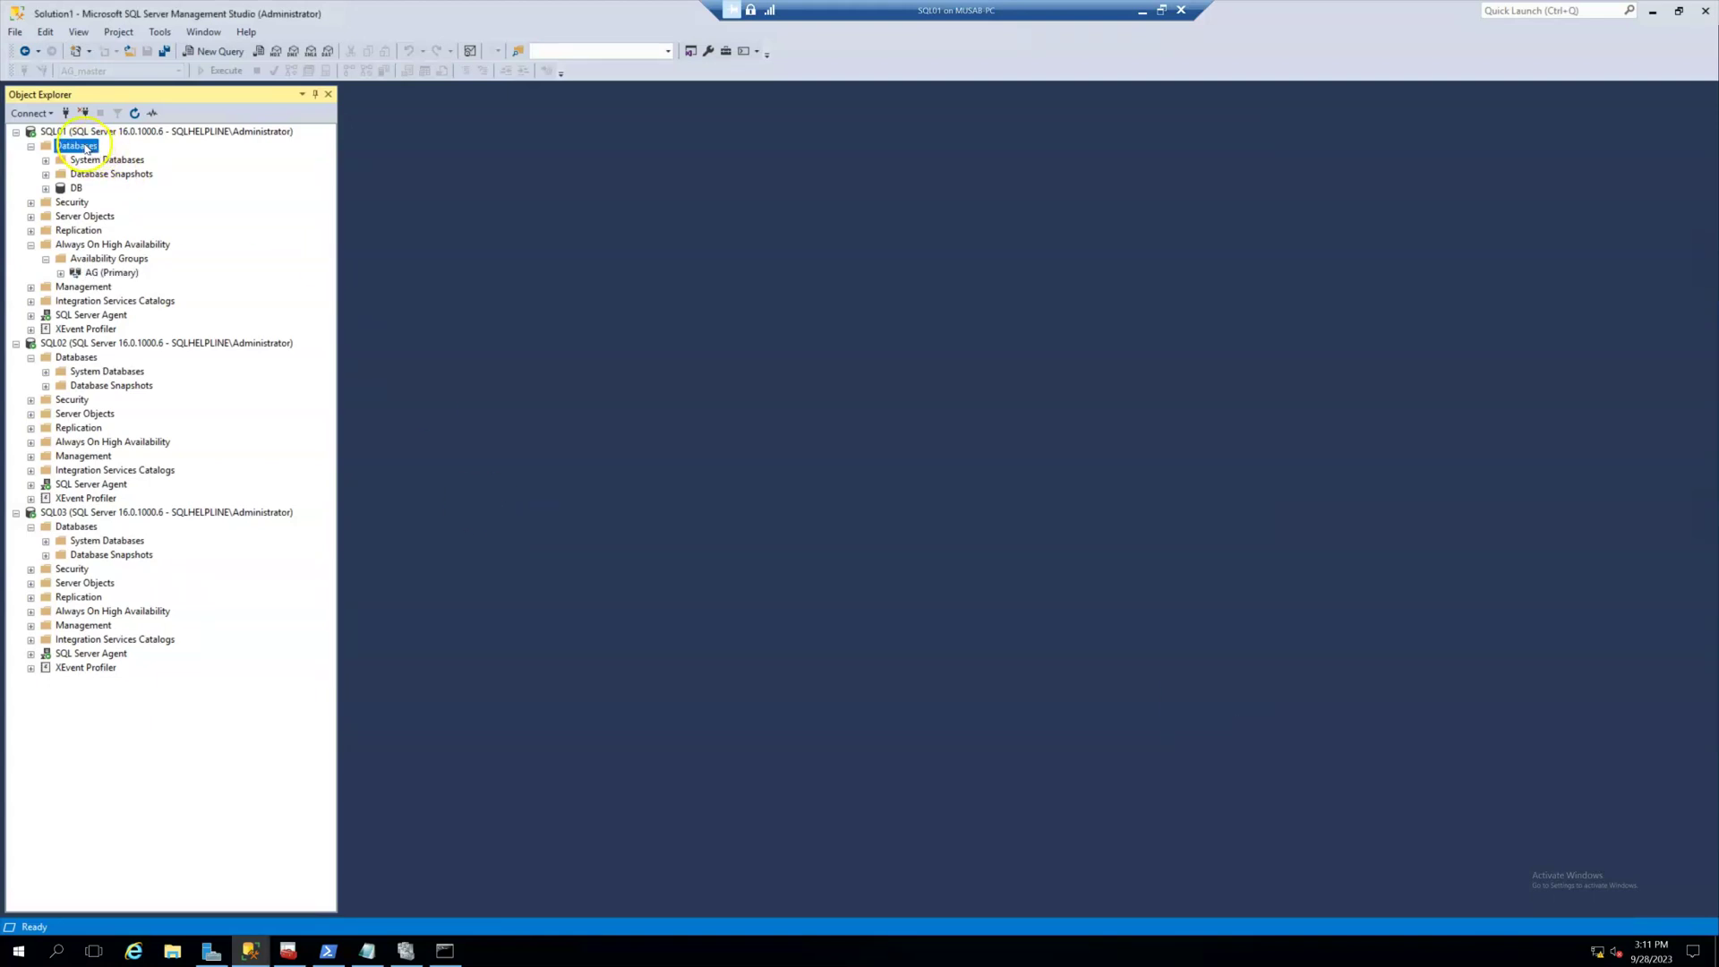
{"action": "left_click", "coordinate": [137, 191]}
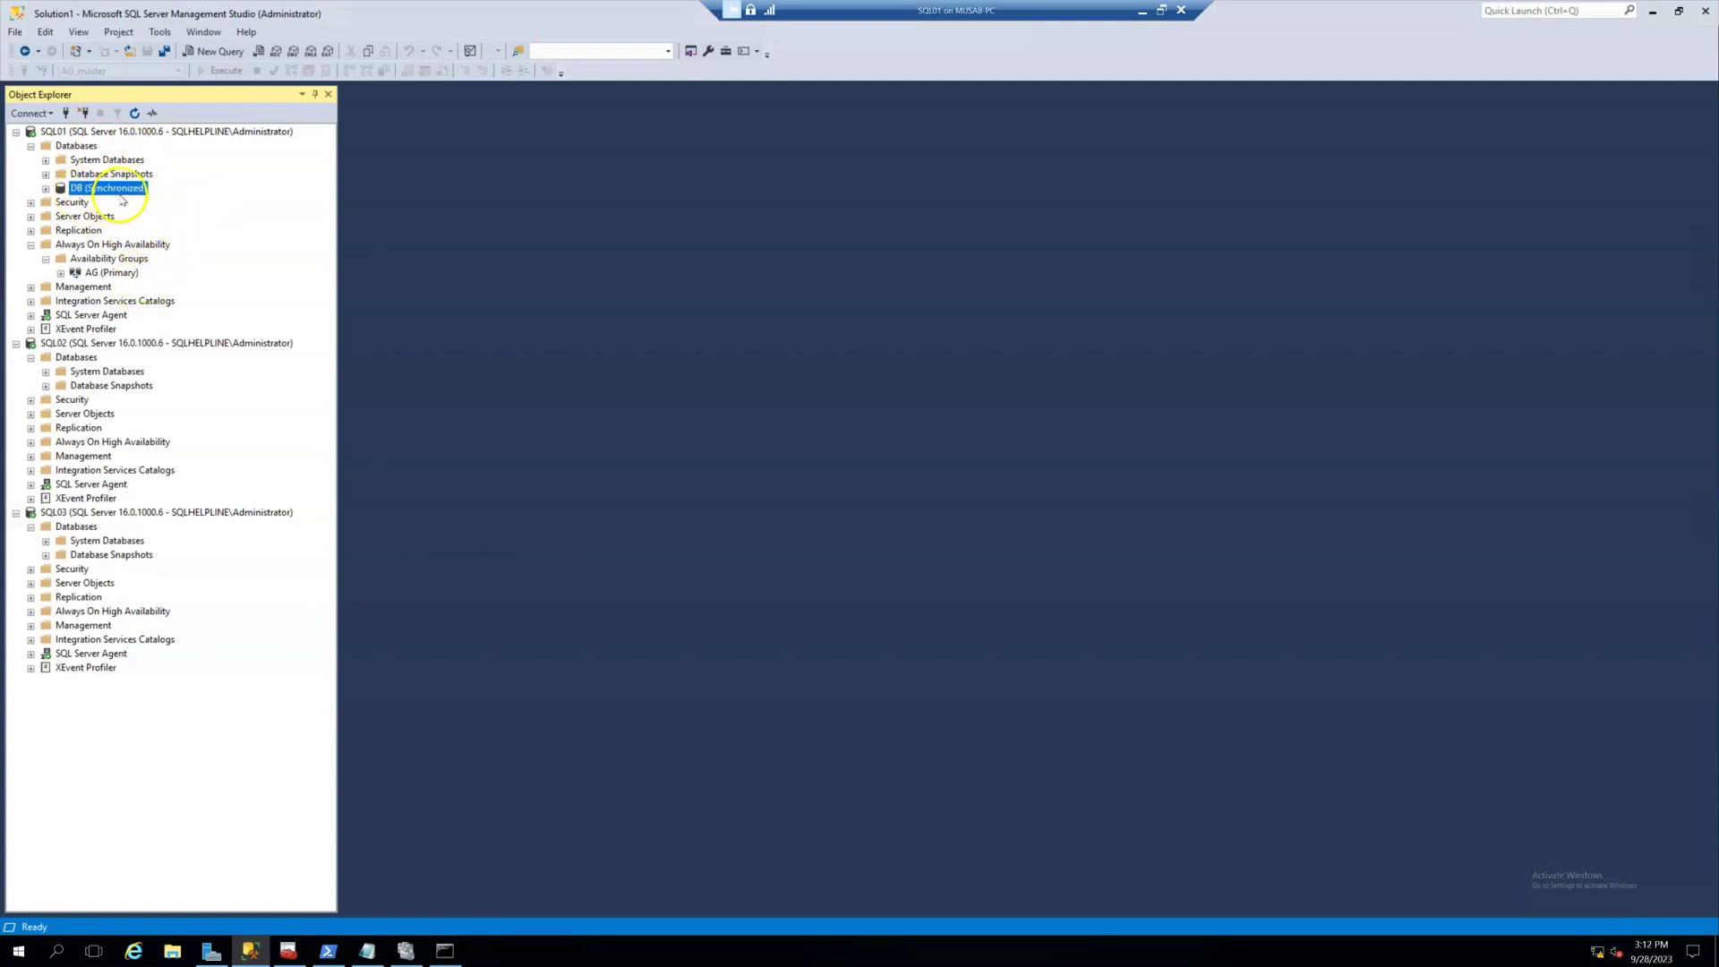
Show the dashboard of availability group AG and widen the Role and Availability Mode columns of the replica list.
{"action": "right_click", "coordinate": [131, 275]}
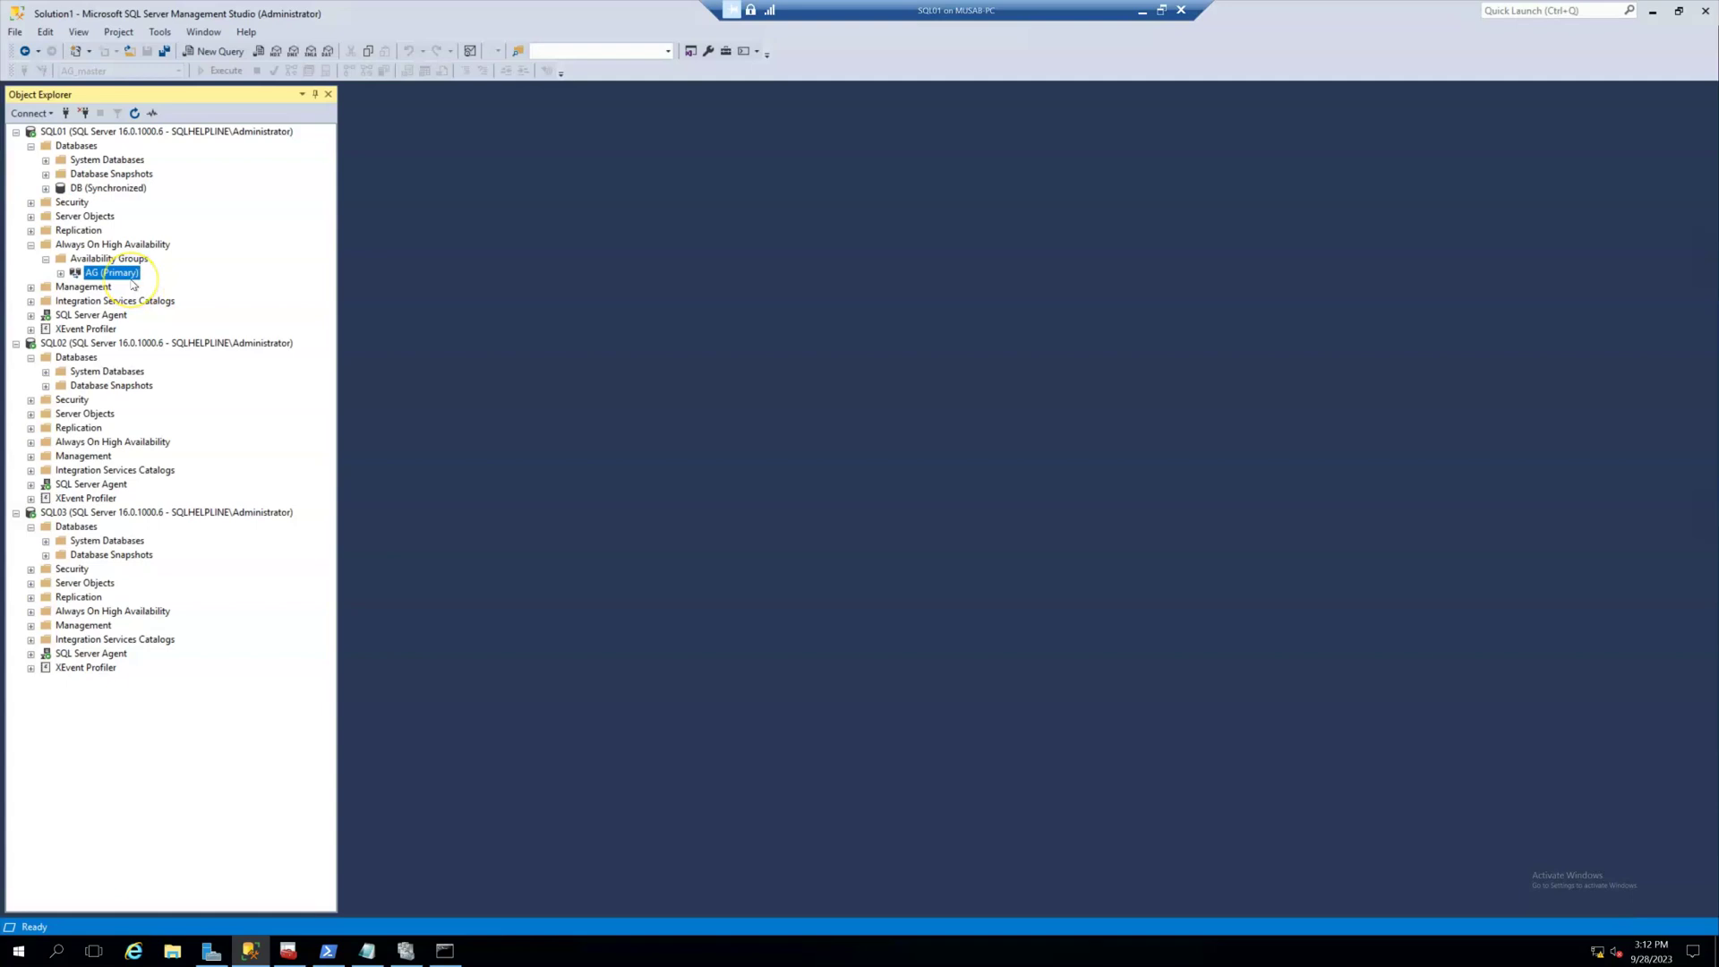
{"action": "left_click", "coordinate": [185, 348]}
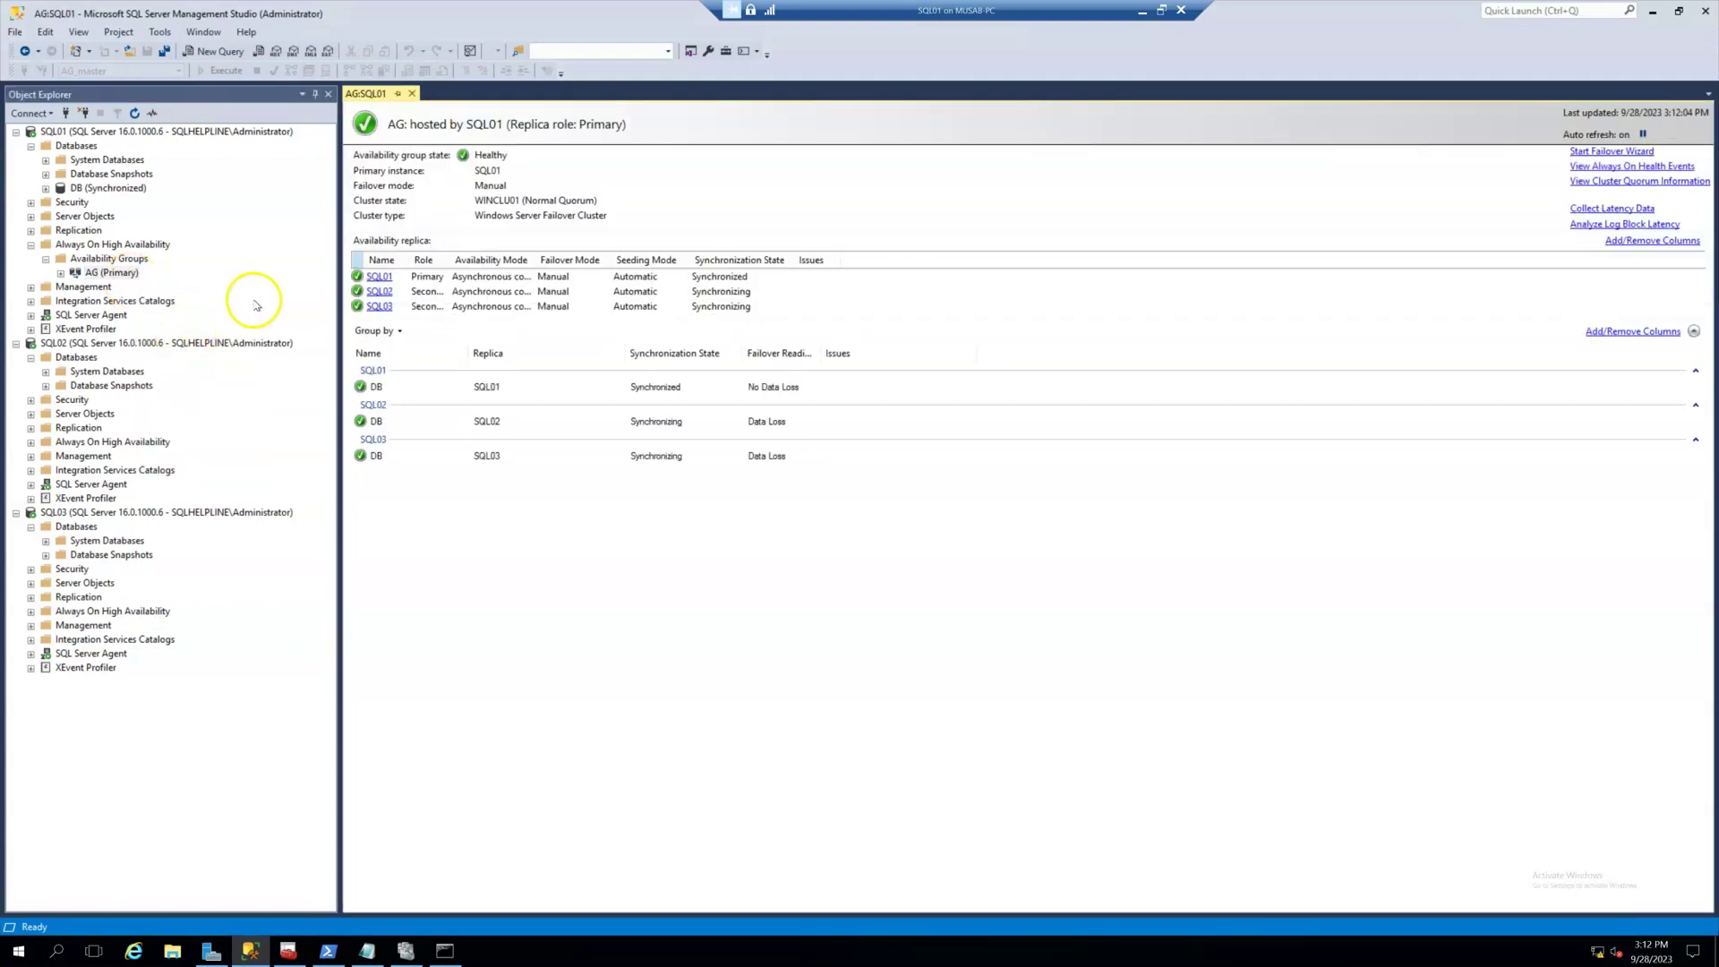
{"action": "left_click_drag", "start_coordinate": [410, 259], "coordinate": [434, 259]}
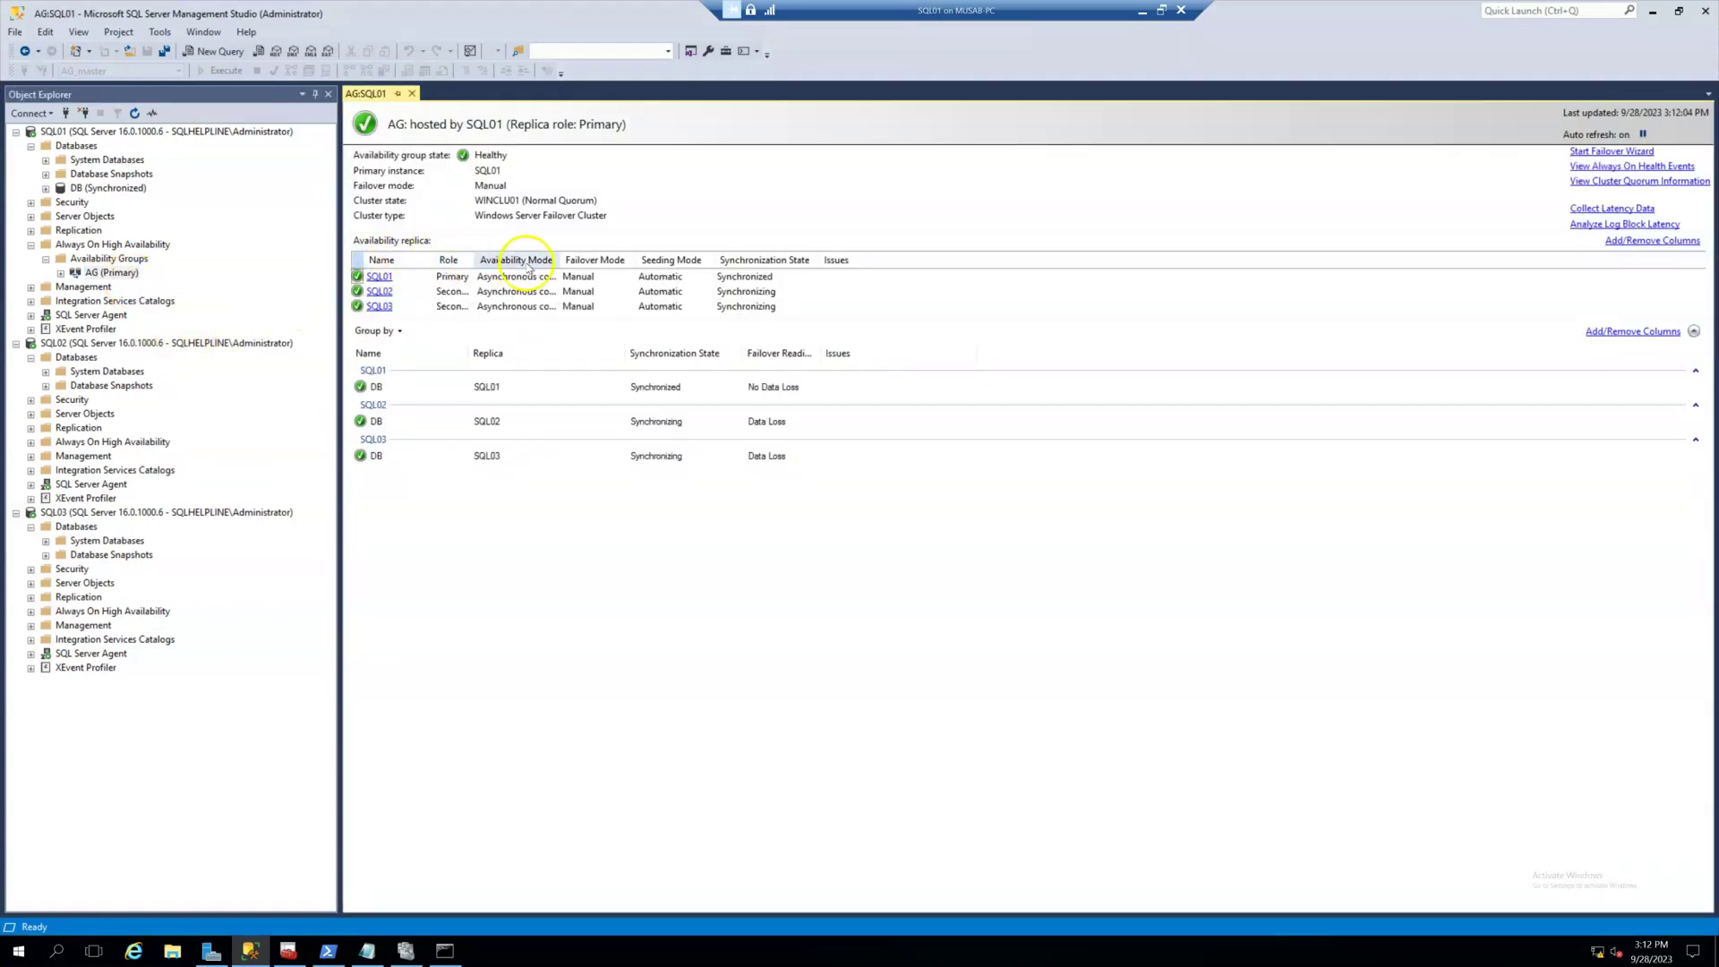
{"action": "left_click_drag", "start_coordinate": [639, 259], "coordinate": [638, 259]}
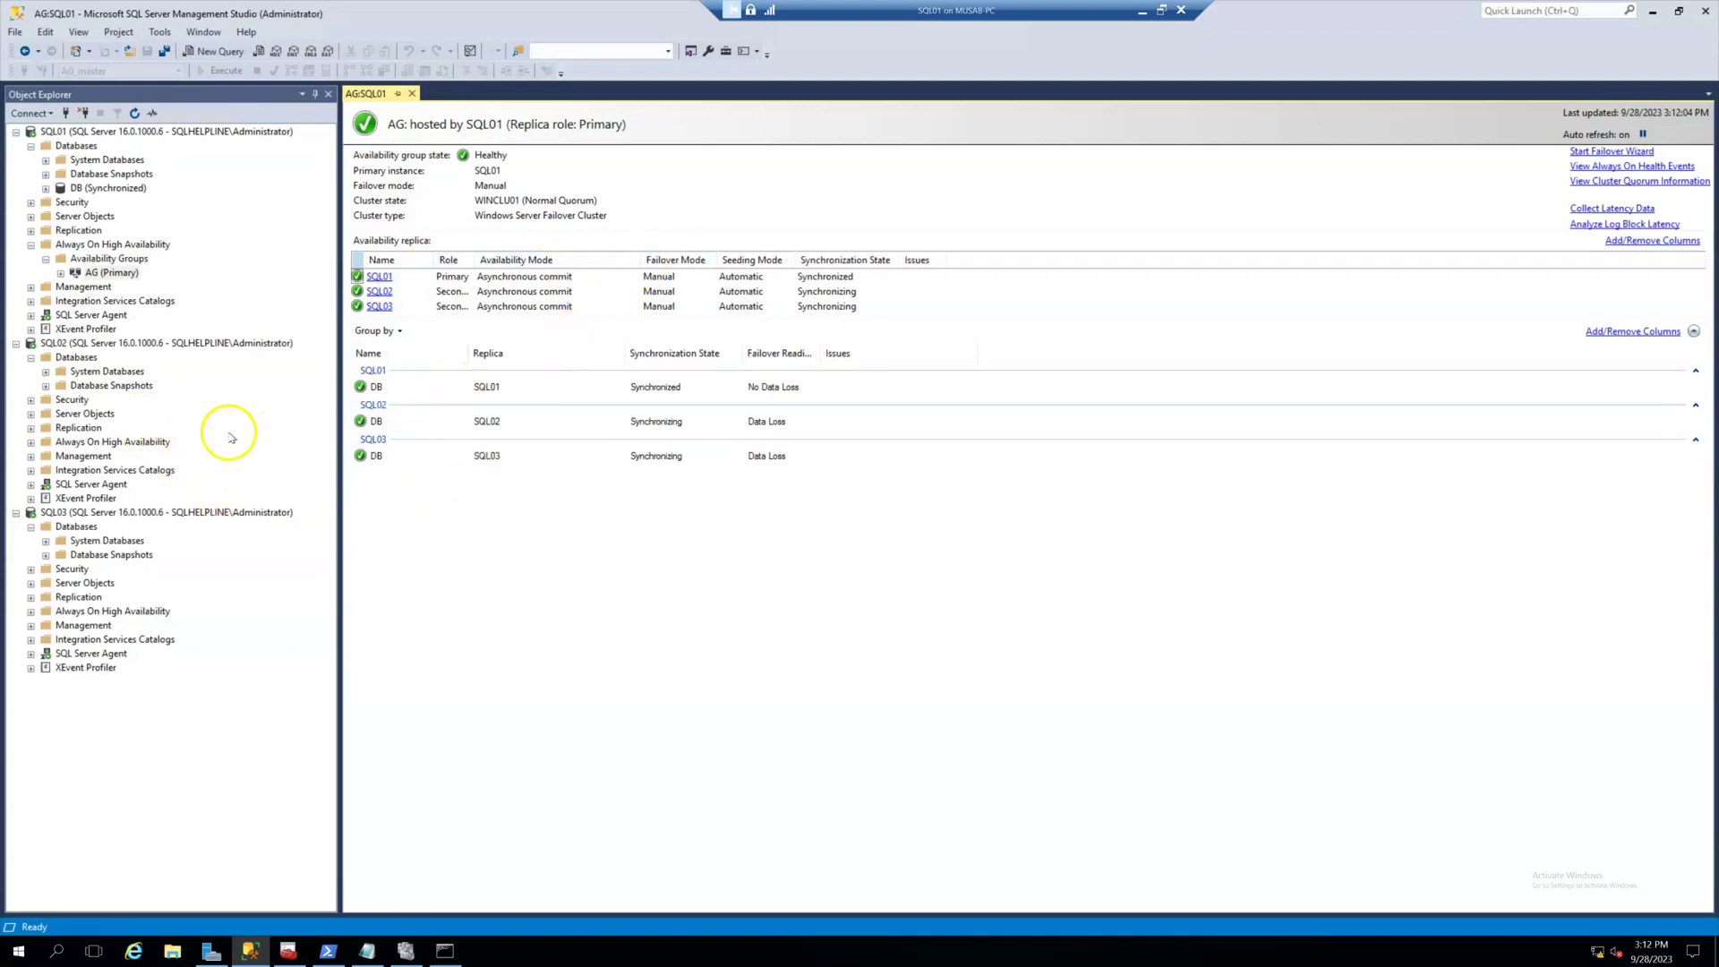
Refresh the Databases folders of SQL02 and SQL03 to check for the replicated database DB.
{"action": "left_click", "coordinate": [76, 356]}
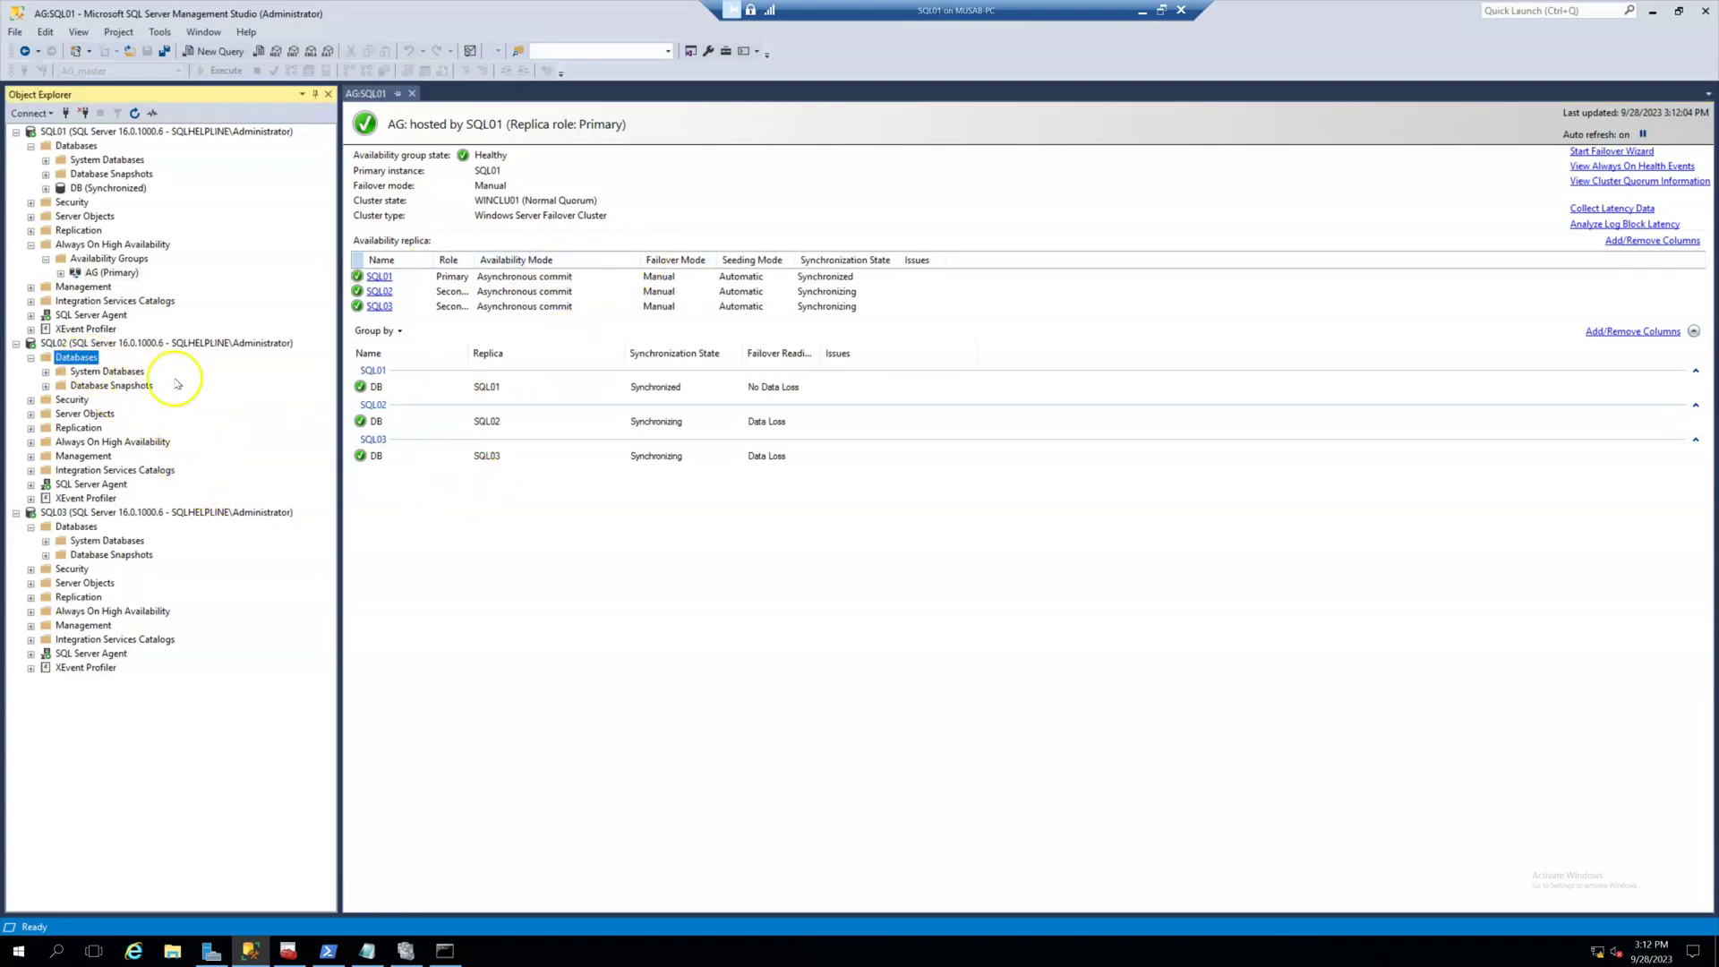
{"action": "key", "text": "F5"}
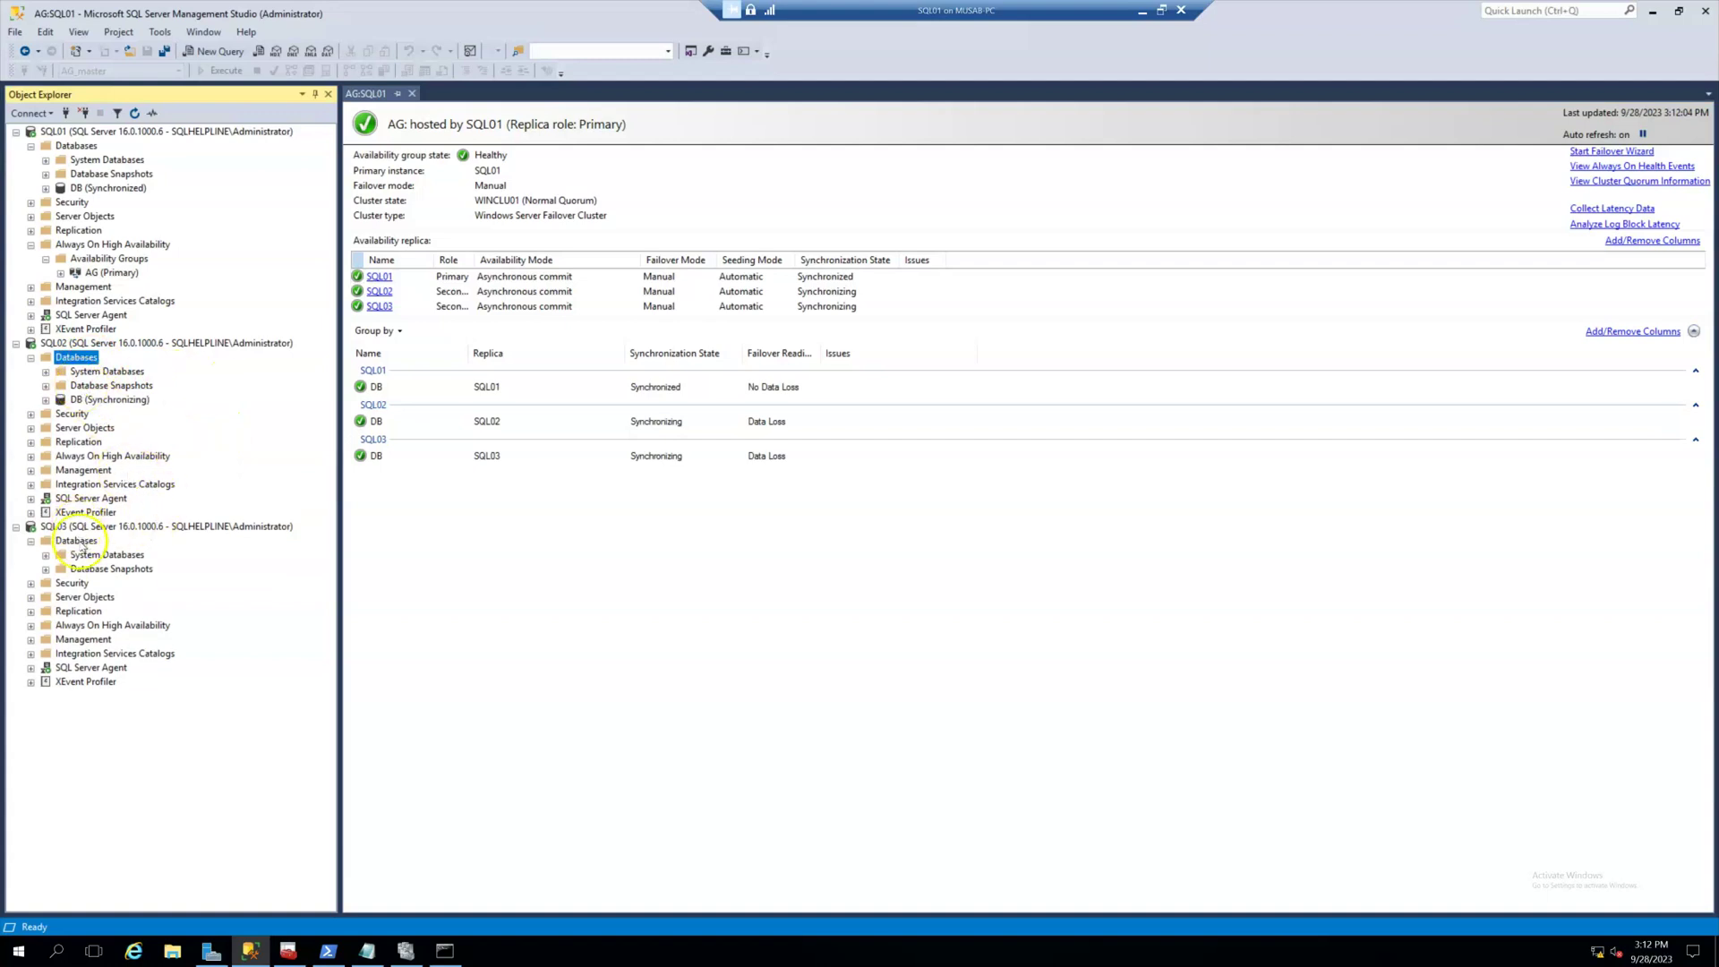
{"action": "left_click", "coordinate": [76, 540]}
{"action": "key", "text": "F5"}
{"action": "left_click", "coordinate": [76, 356]}
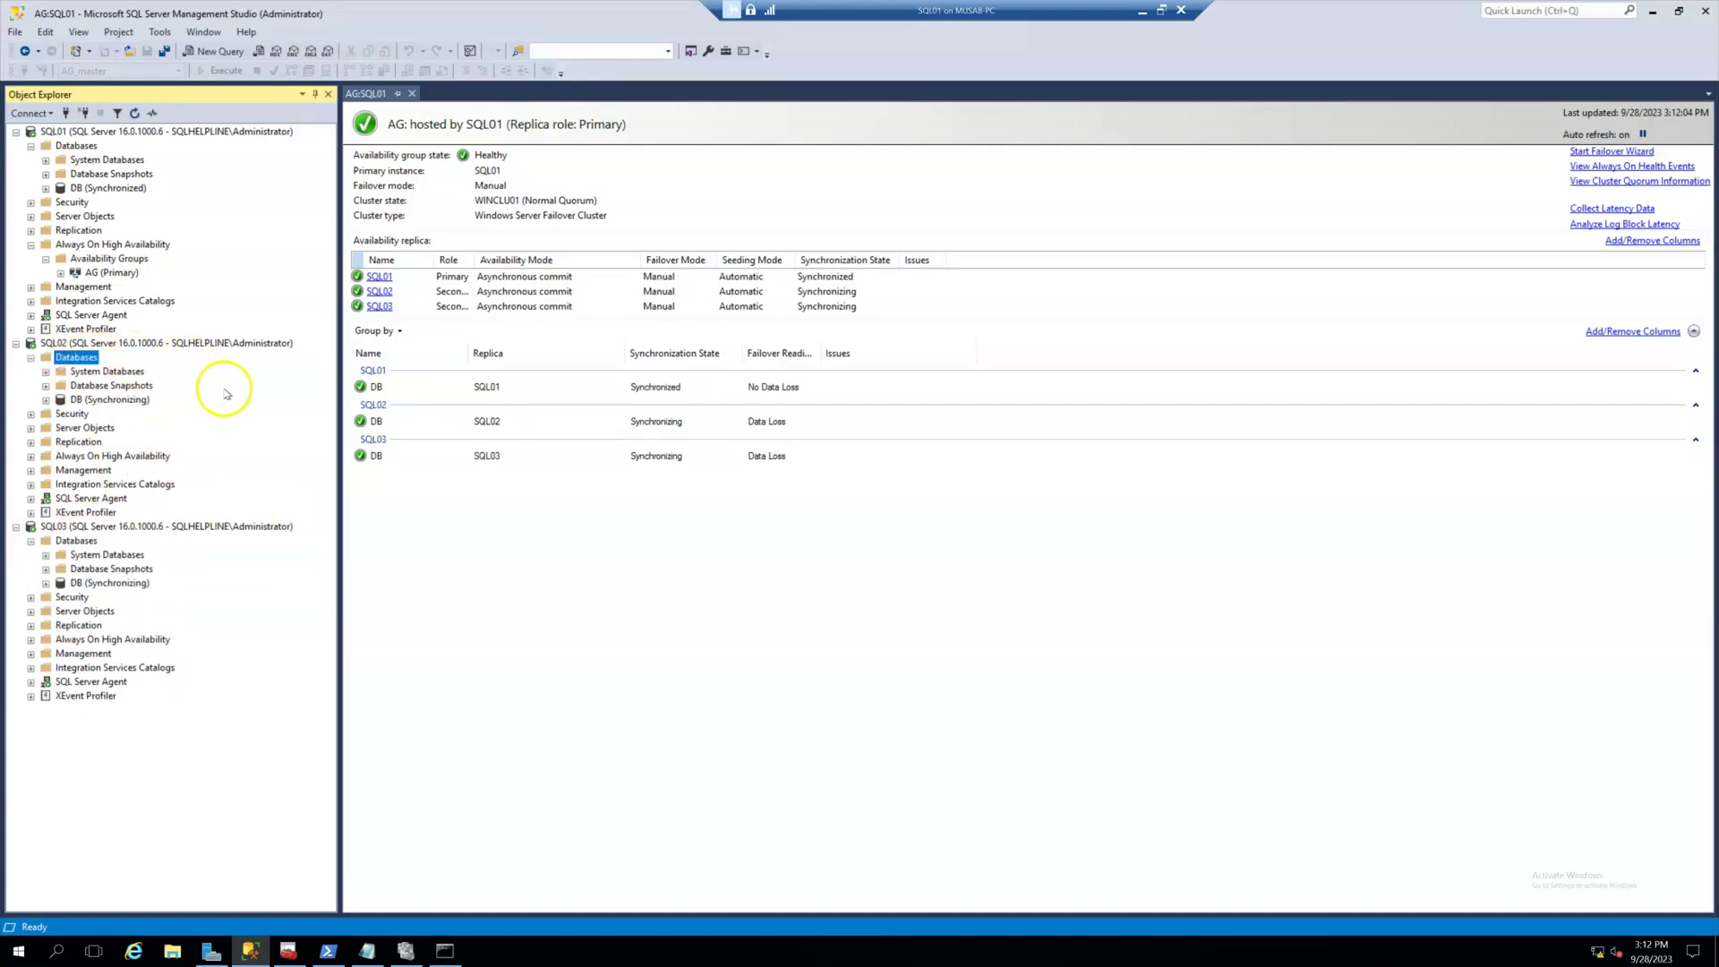
In the properties of availability group AG, set the availability mode of SQL01, SQL02 and SQL03 to Synchronous commit.
{"action": "right_click", "coordinate": [112, 273]}
{"action": "left_click", "coordinate": [215, 463]}
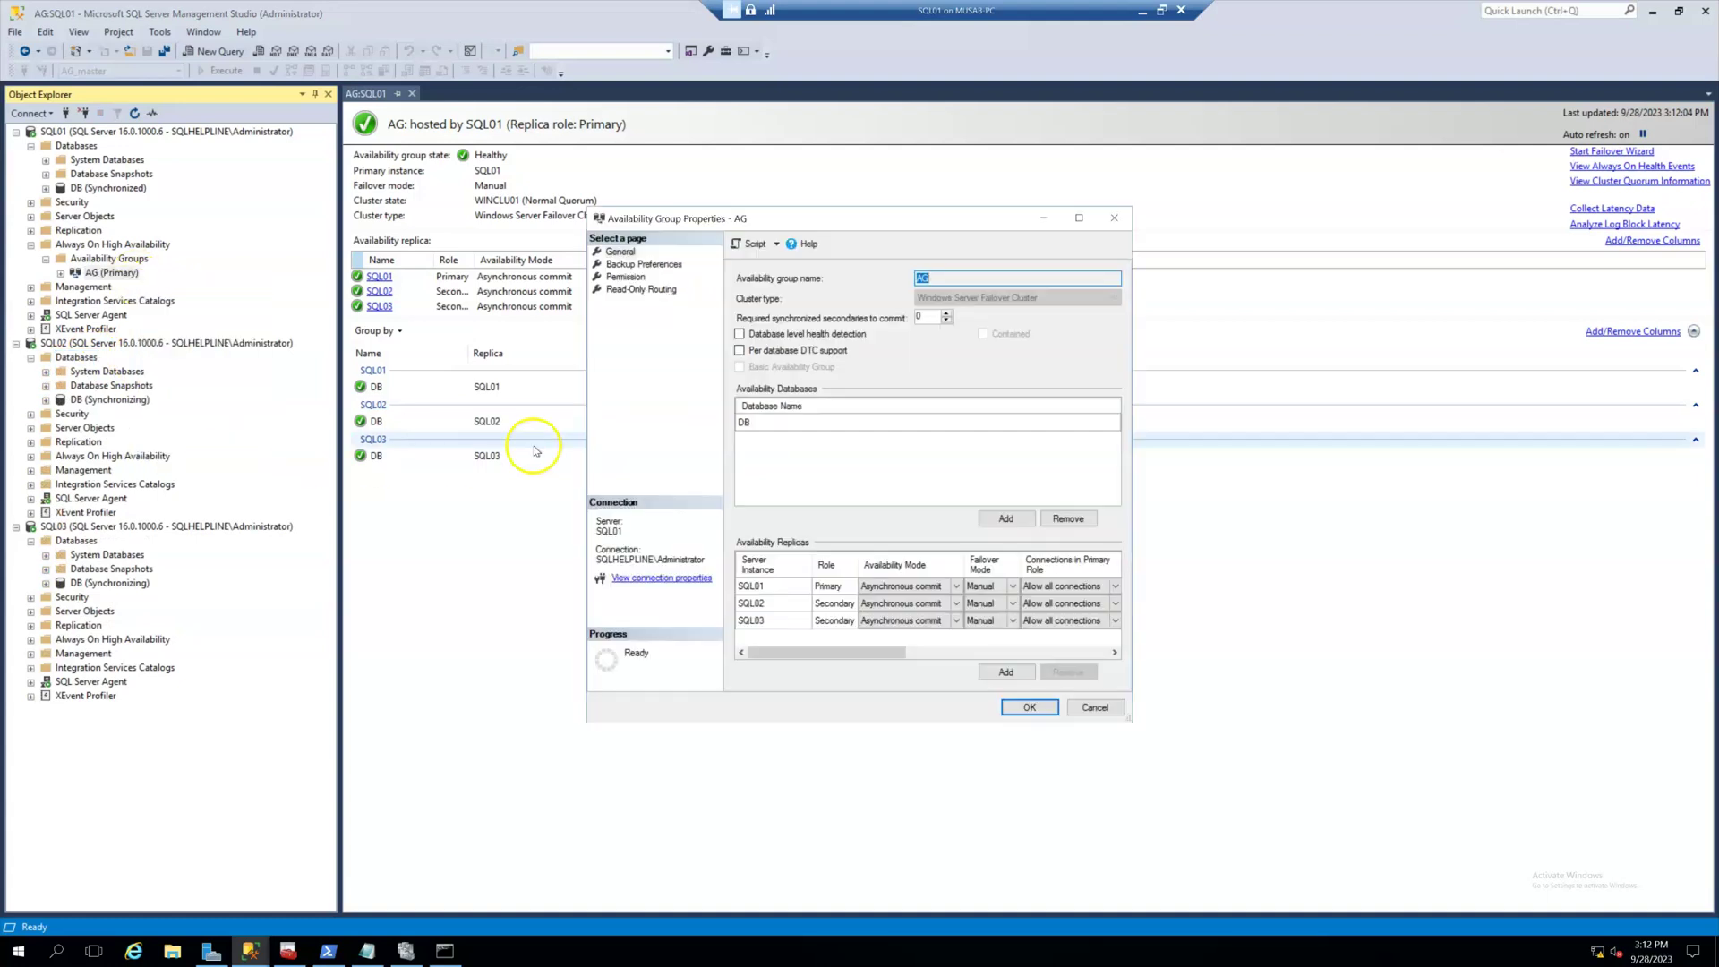
{"action": "left_click_drag", "start_coordinate": [1130, 716], "coordinate": [1495, 776]}
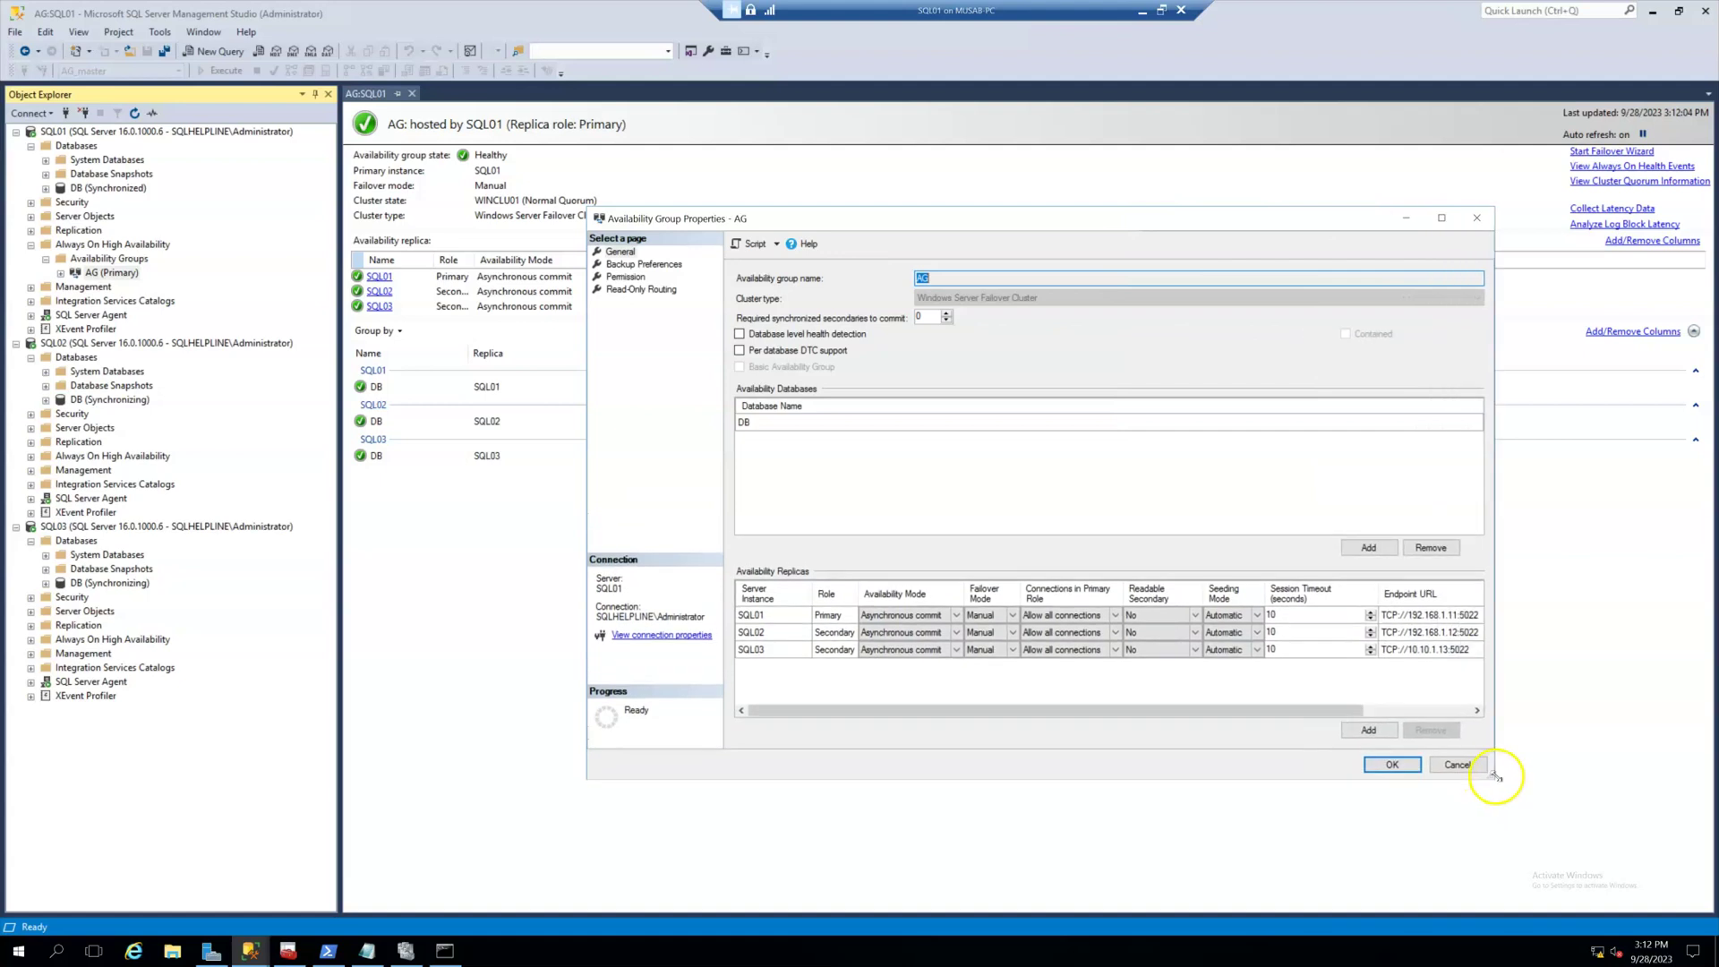
{"action": "left_click", "coordinate": [898, 615]}
{"action": "left_click", "coordinate": [895, 639]}
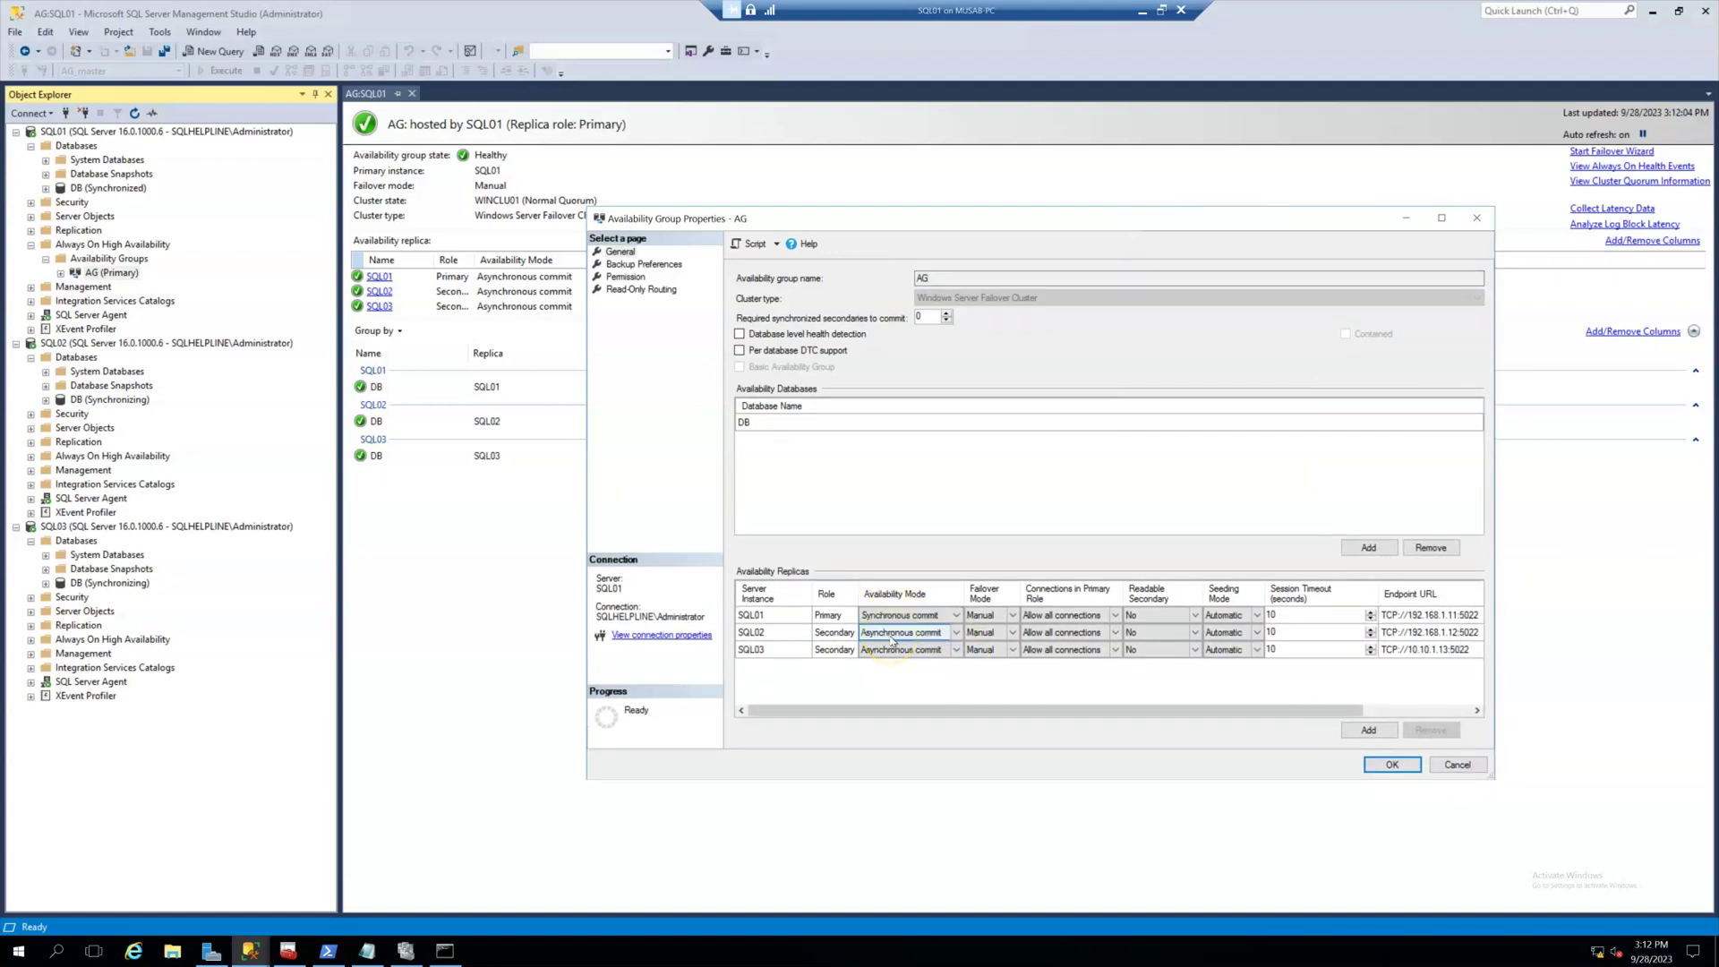
{"action": "left_click", "coordinate": [897, 632]}
{"action": "left_click", "coordinate": [898, 657]}
{"action": "left_click", "coordinate": [898, 649]}
{"action": "left_click", "coordinate": [902, 674]}
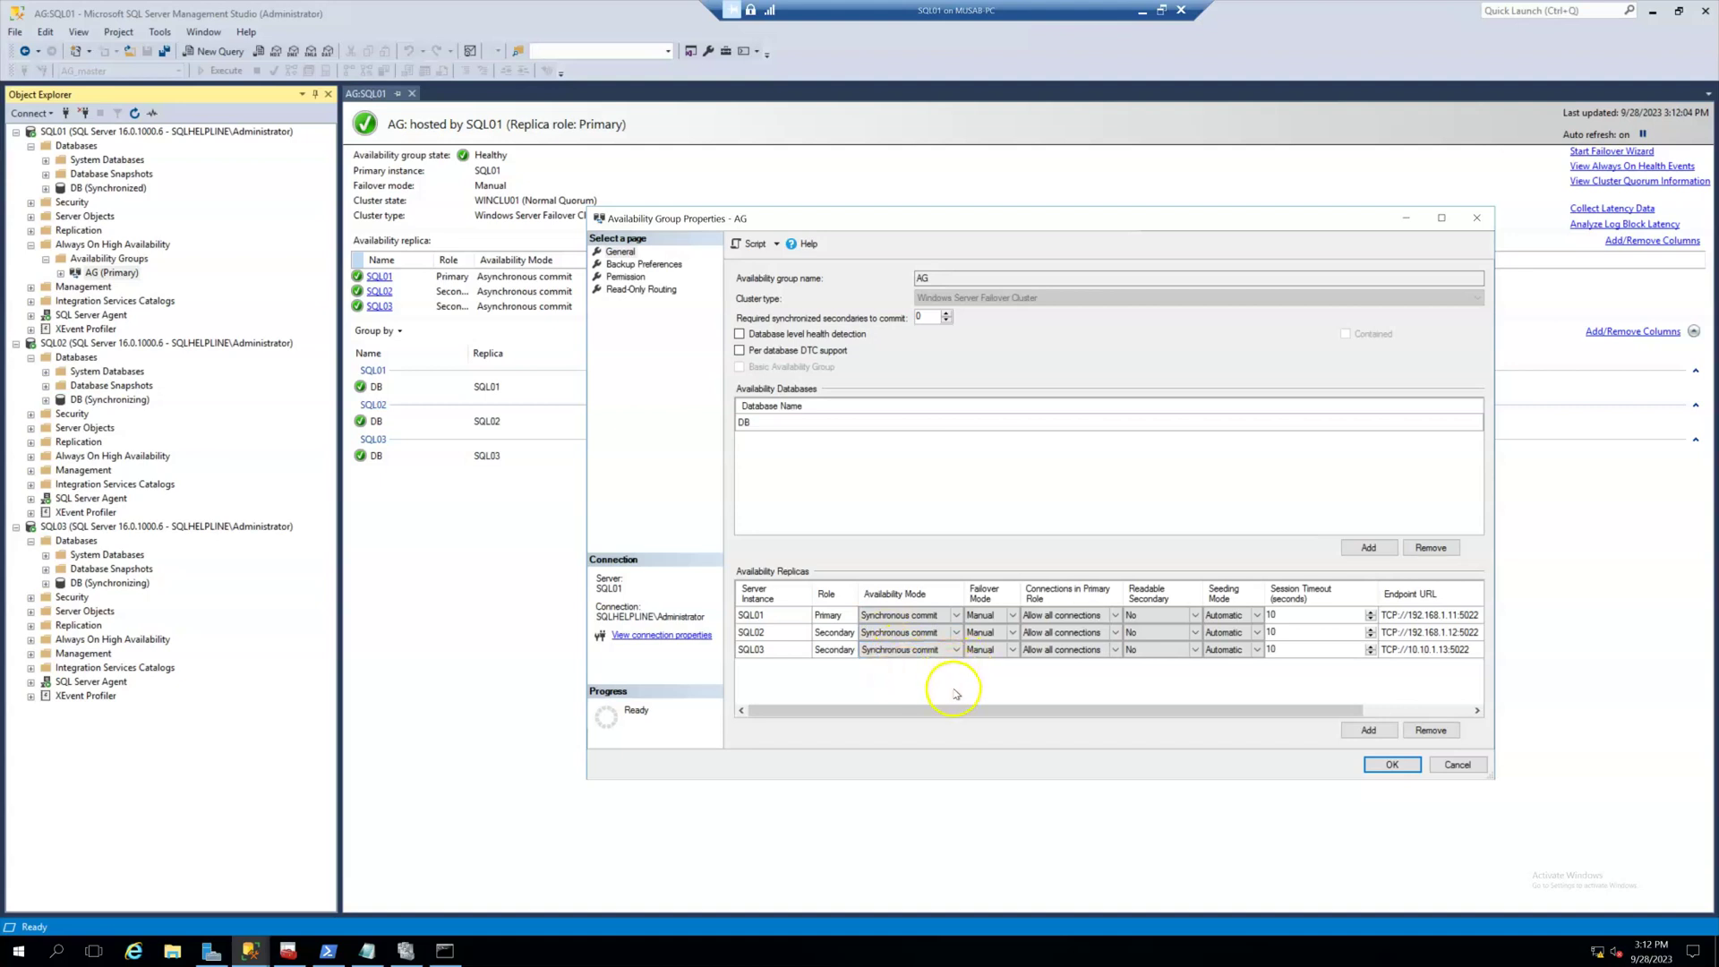
Apply the availability group property changes and widen the Role column in the dashboard's replica list.
{"action": "left_click_drag", "start_coordinate": [1356, 709], "coordinate": [1008, 713]}
{"action": "left_click", "coordinate": [1390, 765]}
{"action": "left_click", "coordinate": [453, 519]}
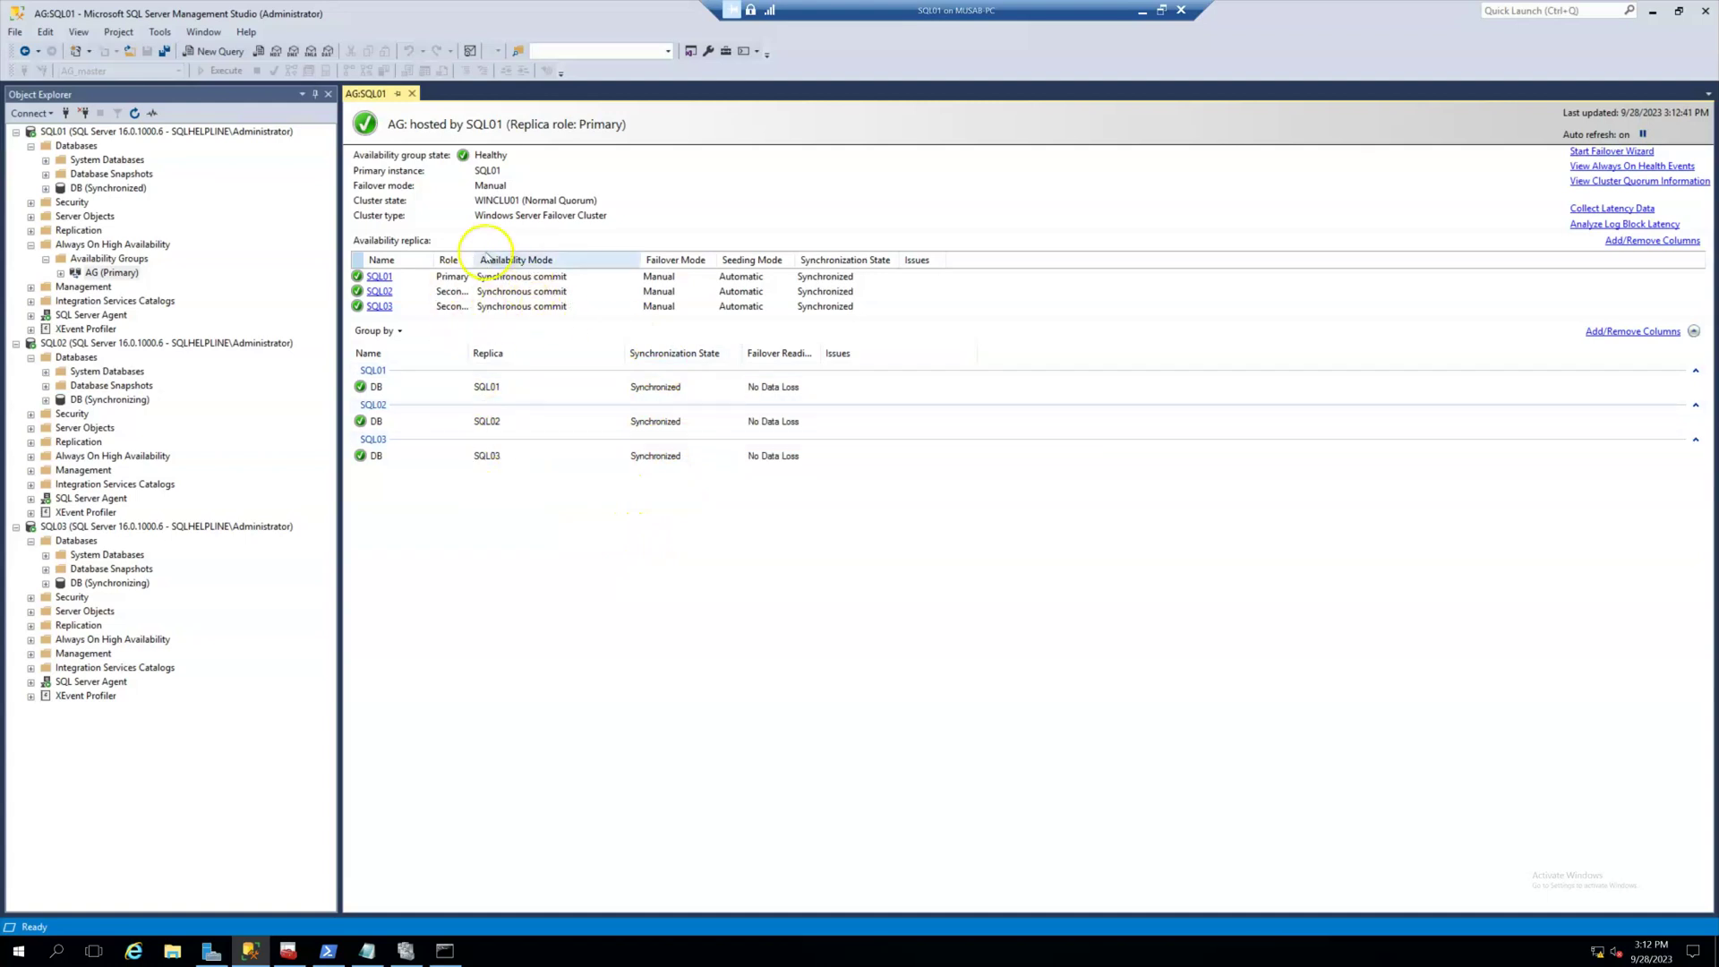
{"action": "left_click_drag", "start_coordinate": [475, 260], "coordinate": [554, 260]}
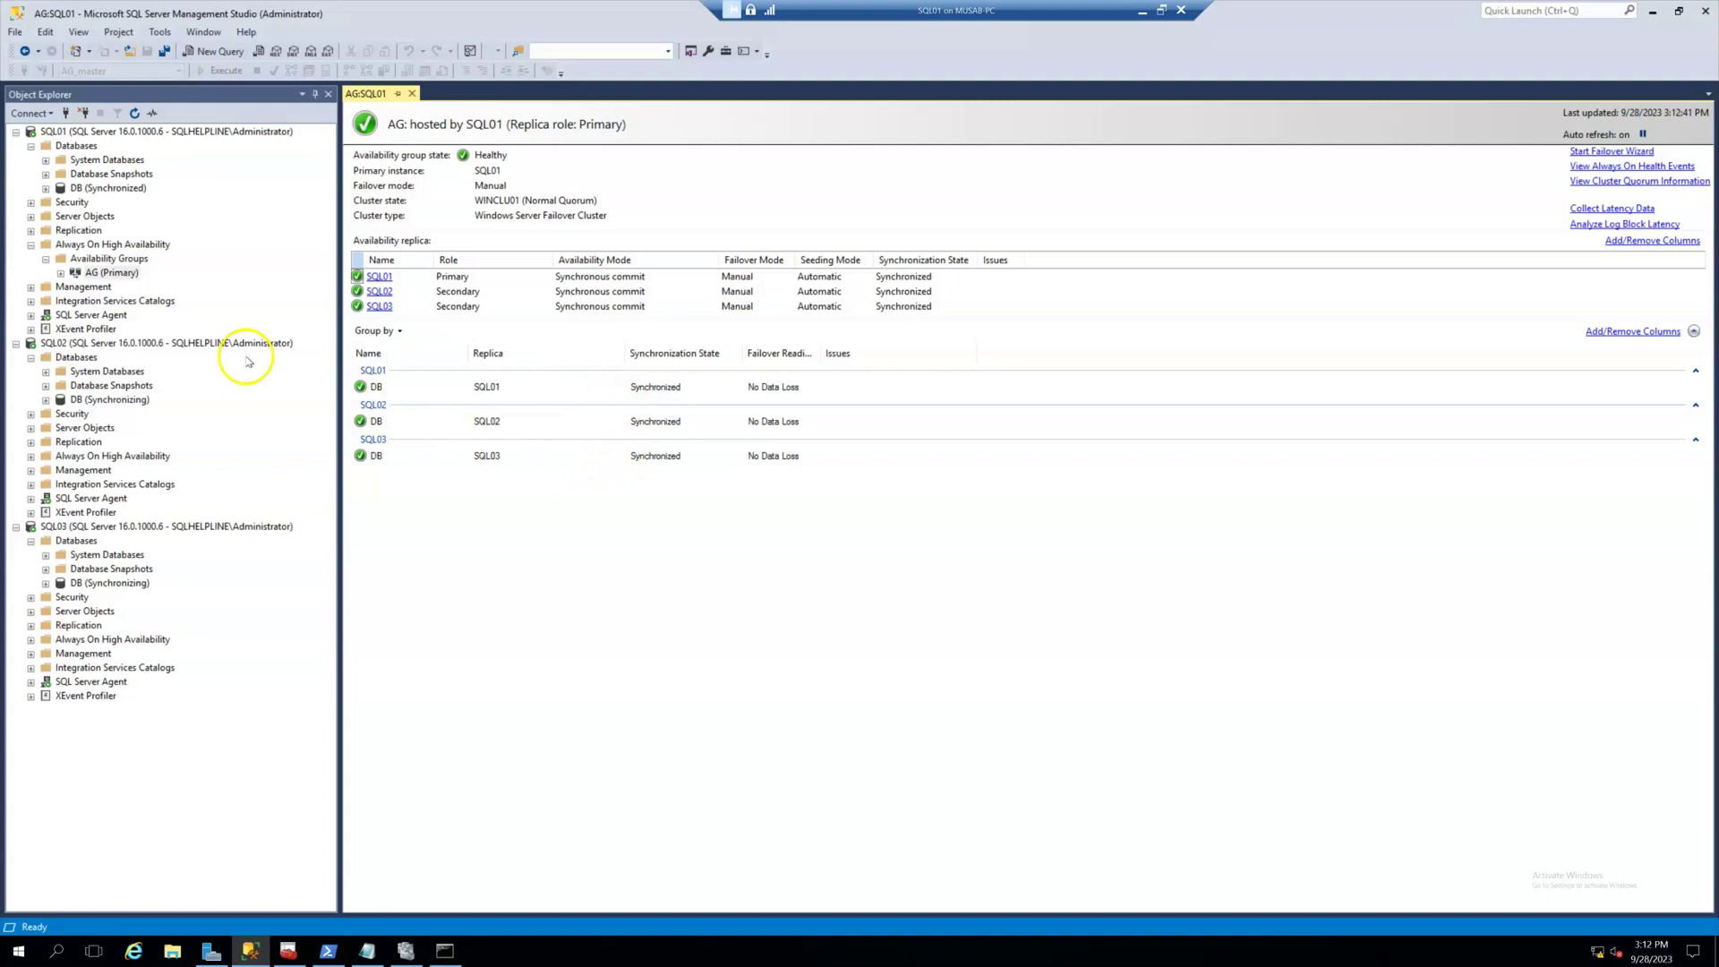
Open the properties of listener AGLSN under availability group AG to examine its port, subnets and IP addresses.
{"action": "double_click", "coordinate": [132, 276]}
{"action": "double_click", "coordinate": [157, 315]}
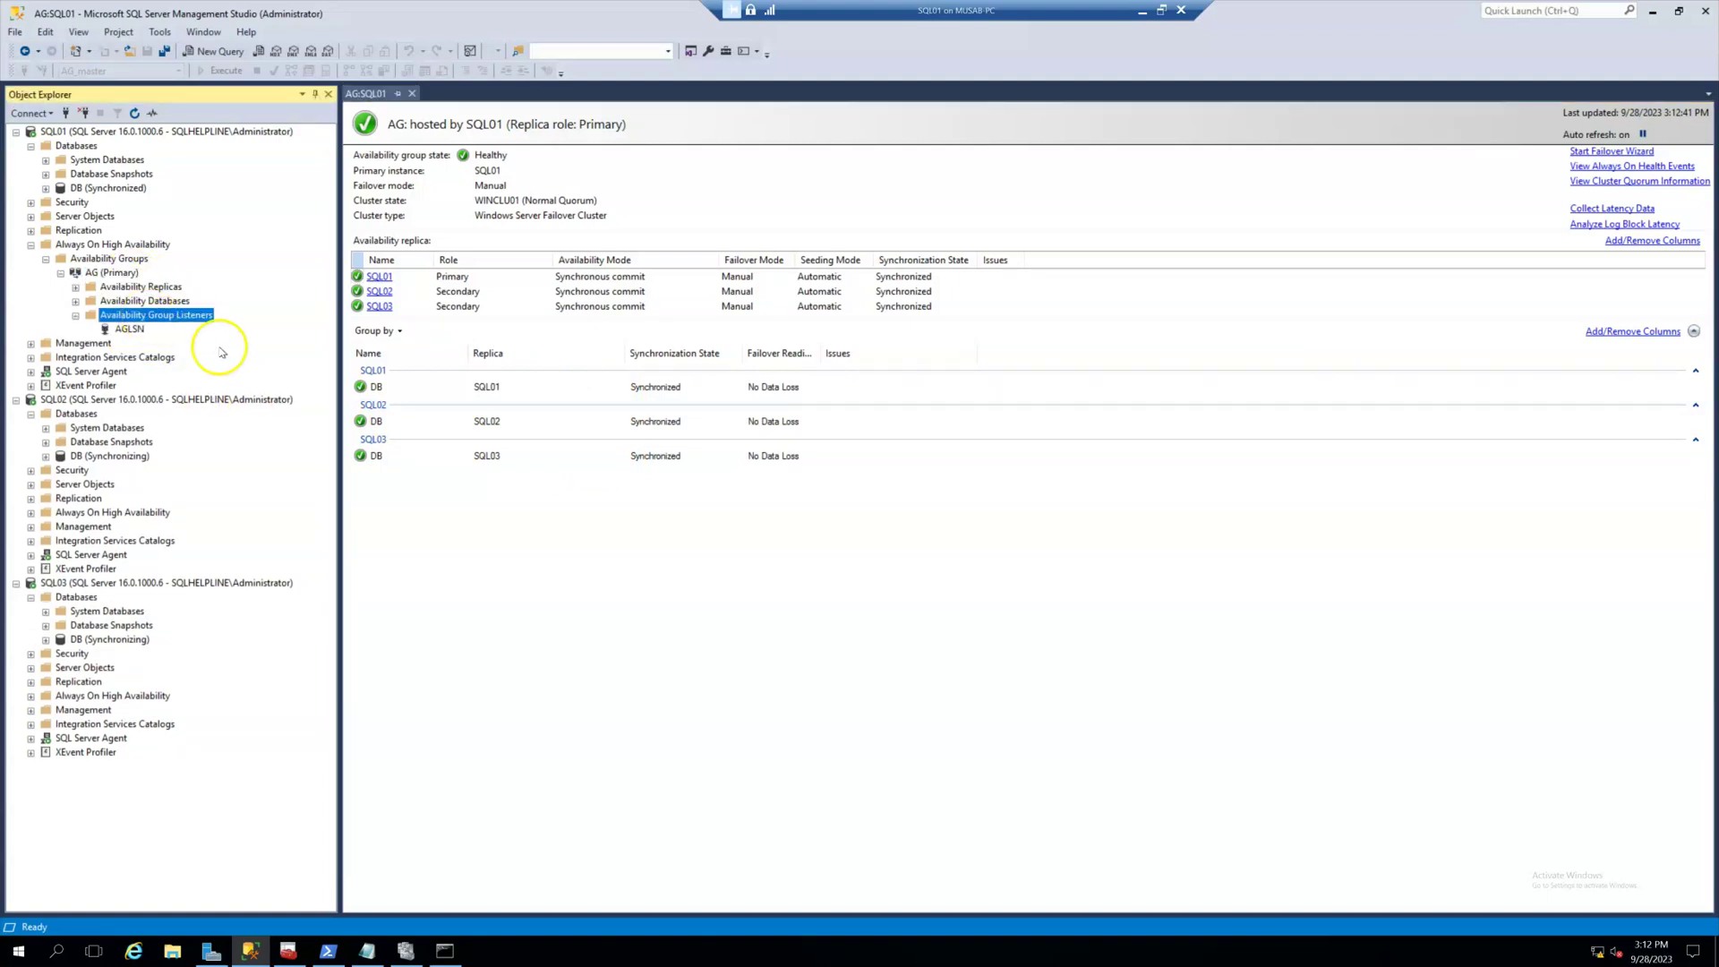
{"action": "right_click", "coordinate": [123, 330]}
{"action": "left_click", "coordinate": [170, 418]}
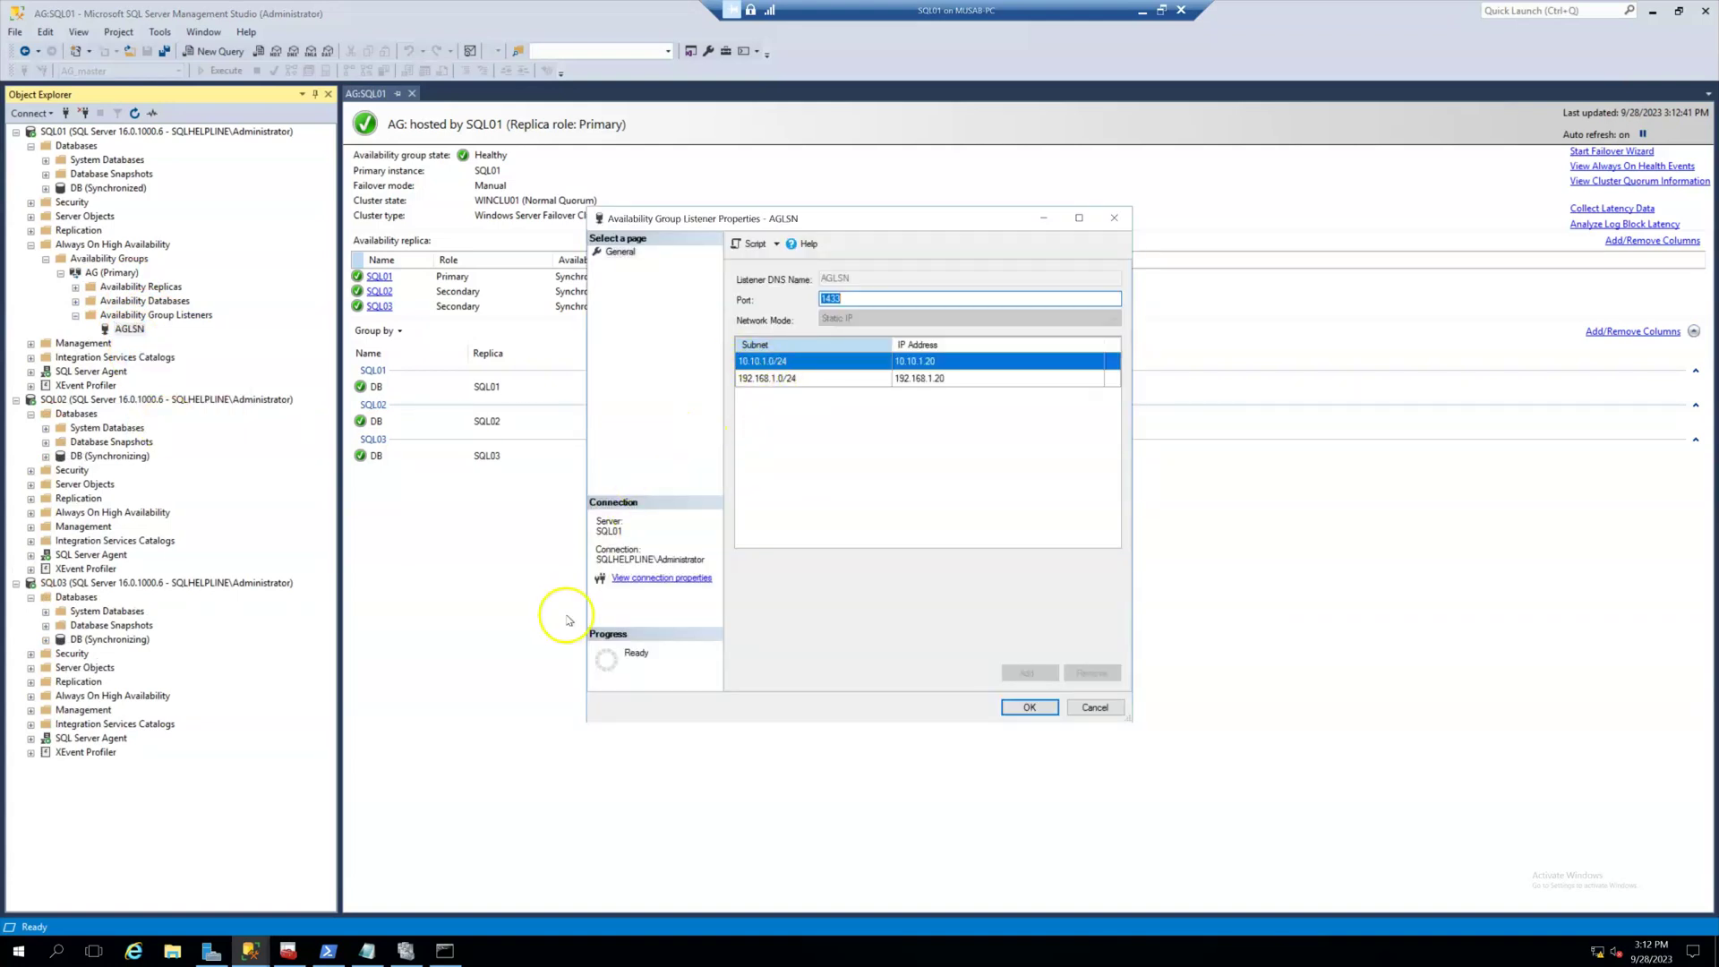
Switch to the Multi-Subnet notes in Notepad and examine the cluster commands for RegisterAllProvidersIP and HostRecordTTL.
{"action": "left_click", "coordinate": [364, 952]}
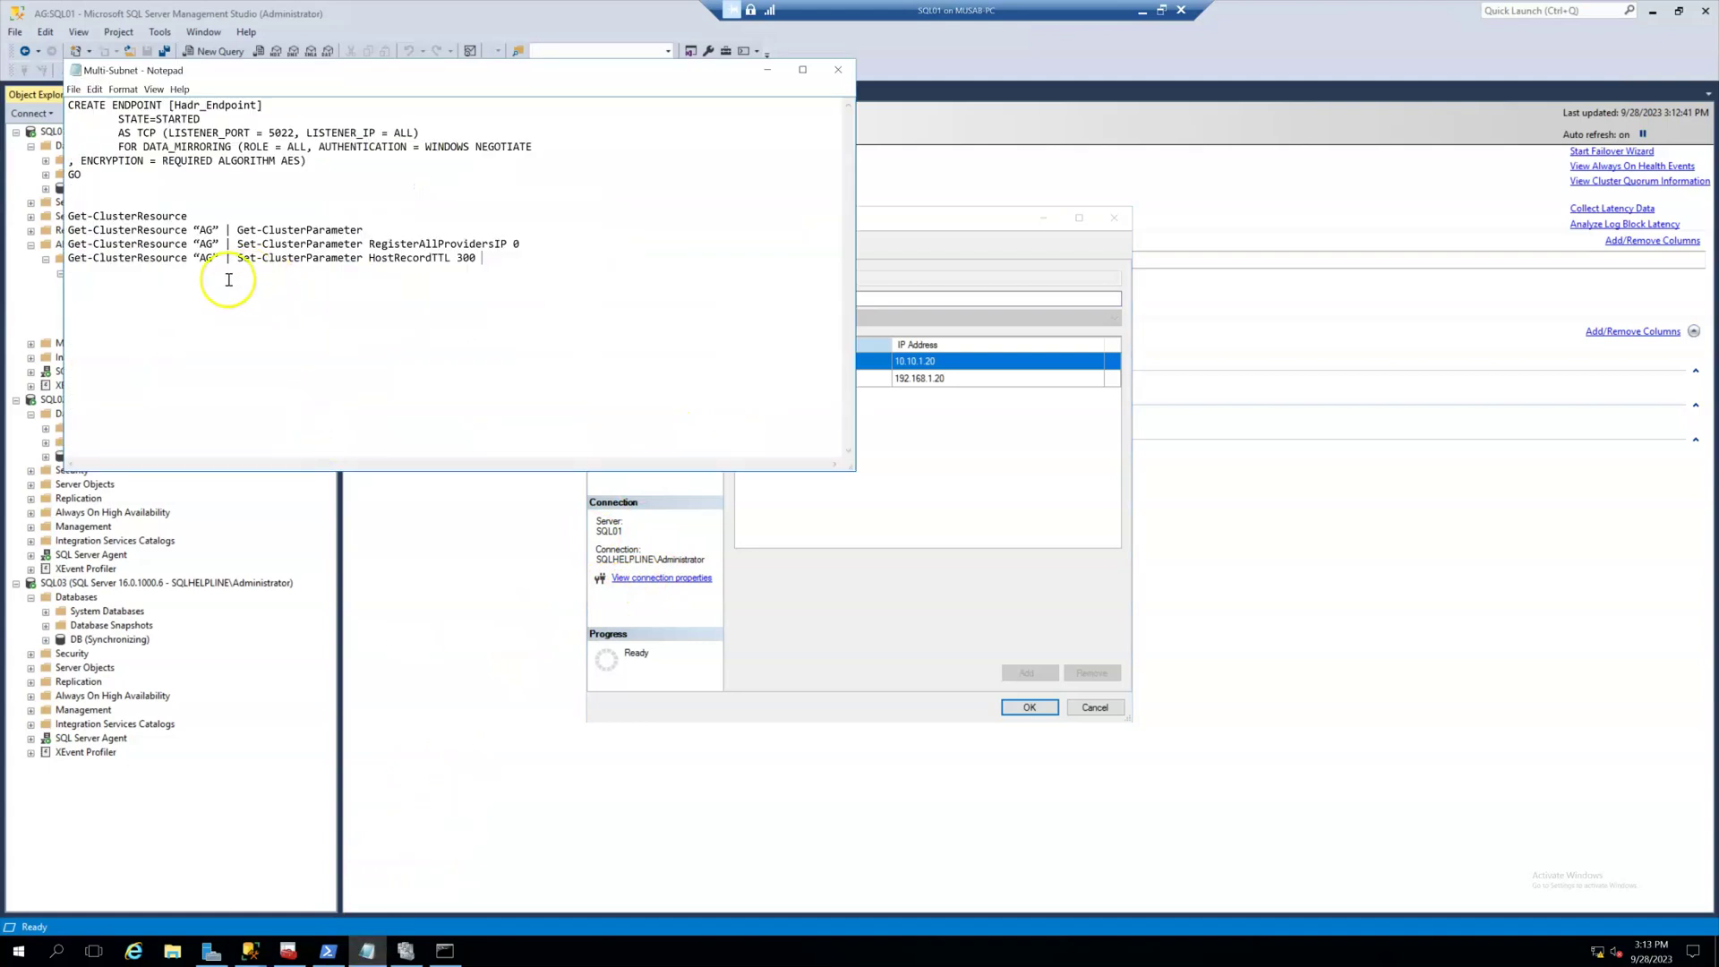
{"action": "left_click_drag", "start_coordinate": [193, 216], "coordinate": [61, 216]}
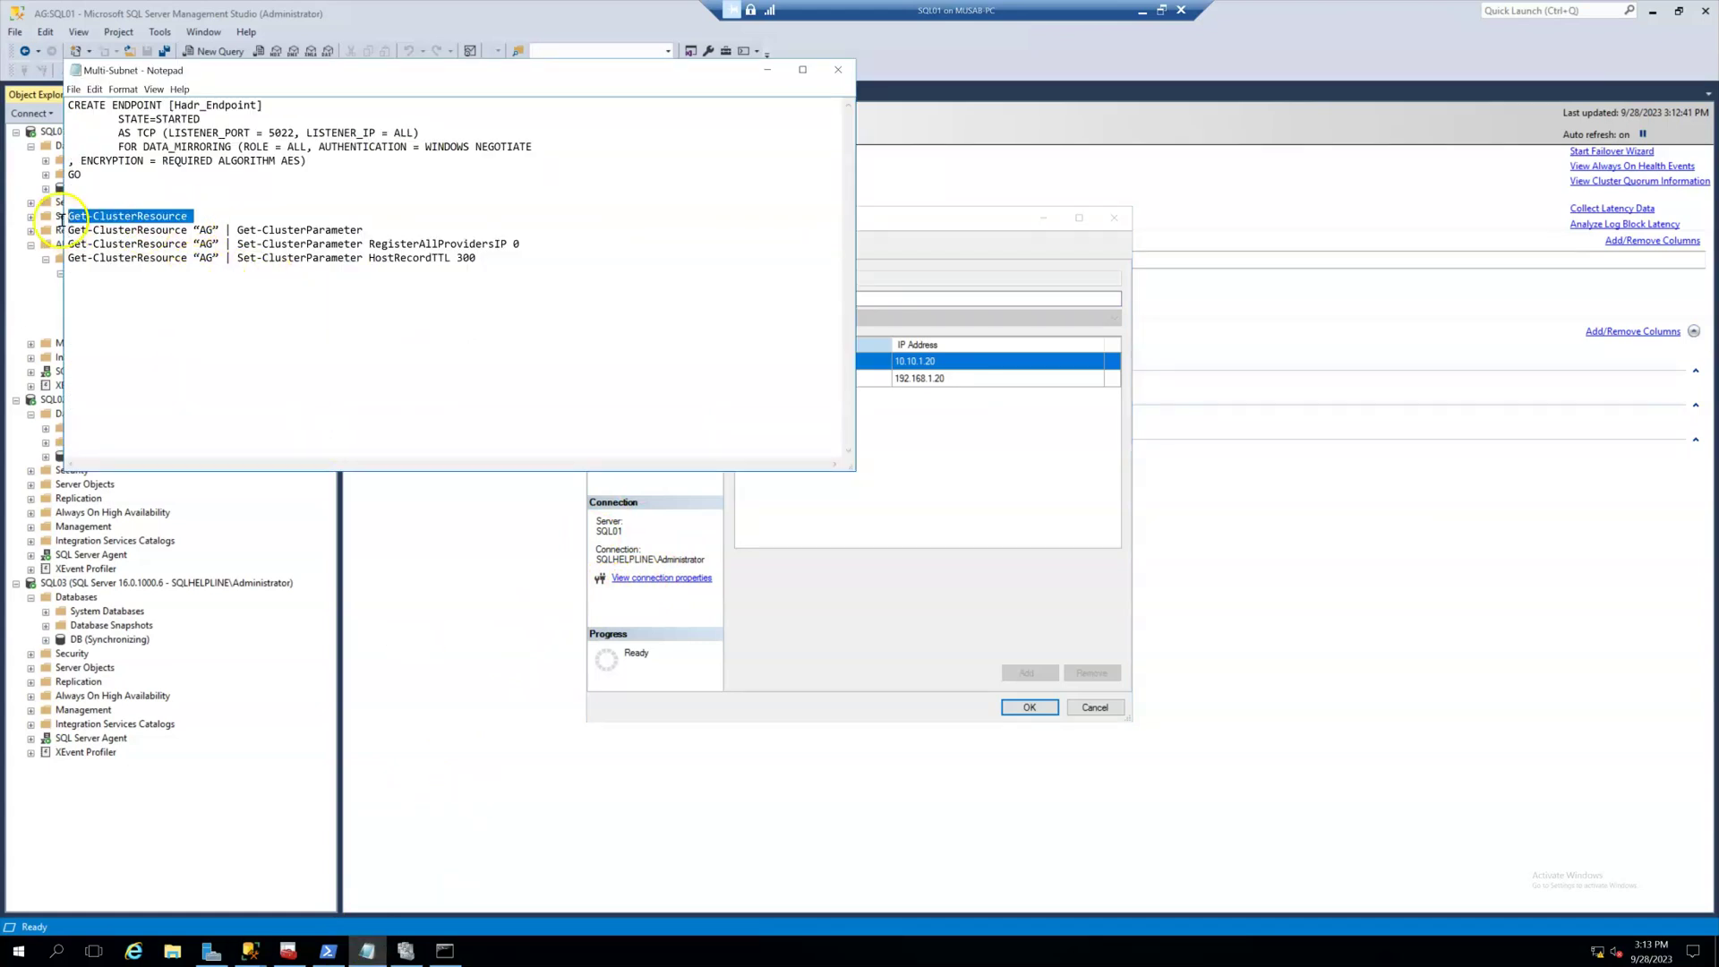
{"action": "left_click", "coordinate": [370, 250]}
{"action": "left_click", "coordinate": [508, 243], "text": "shift"}
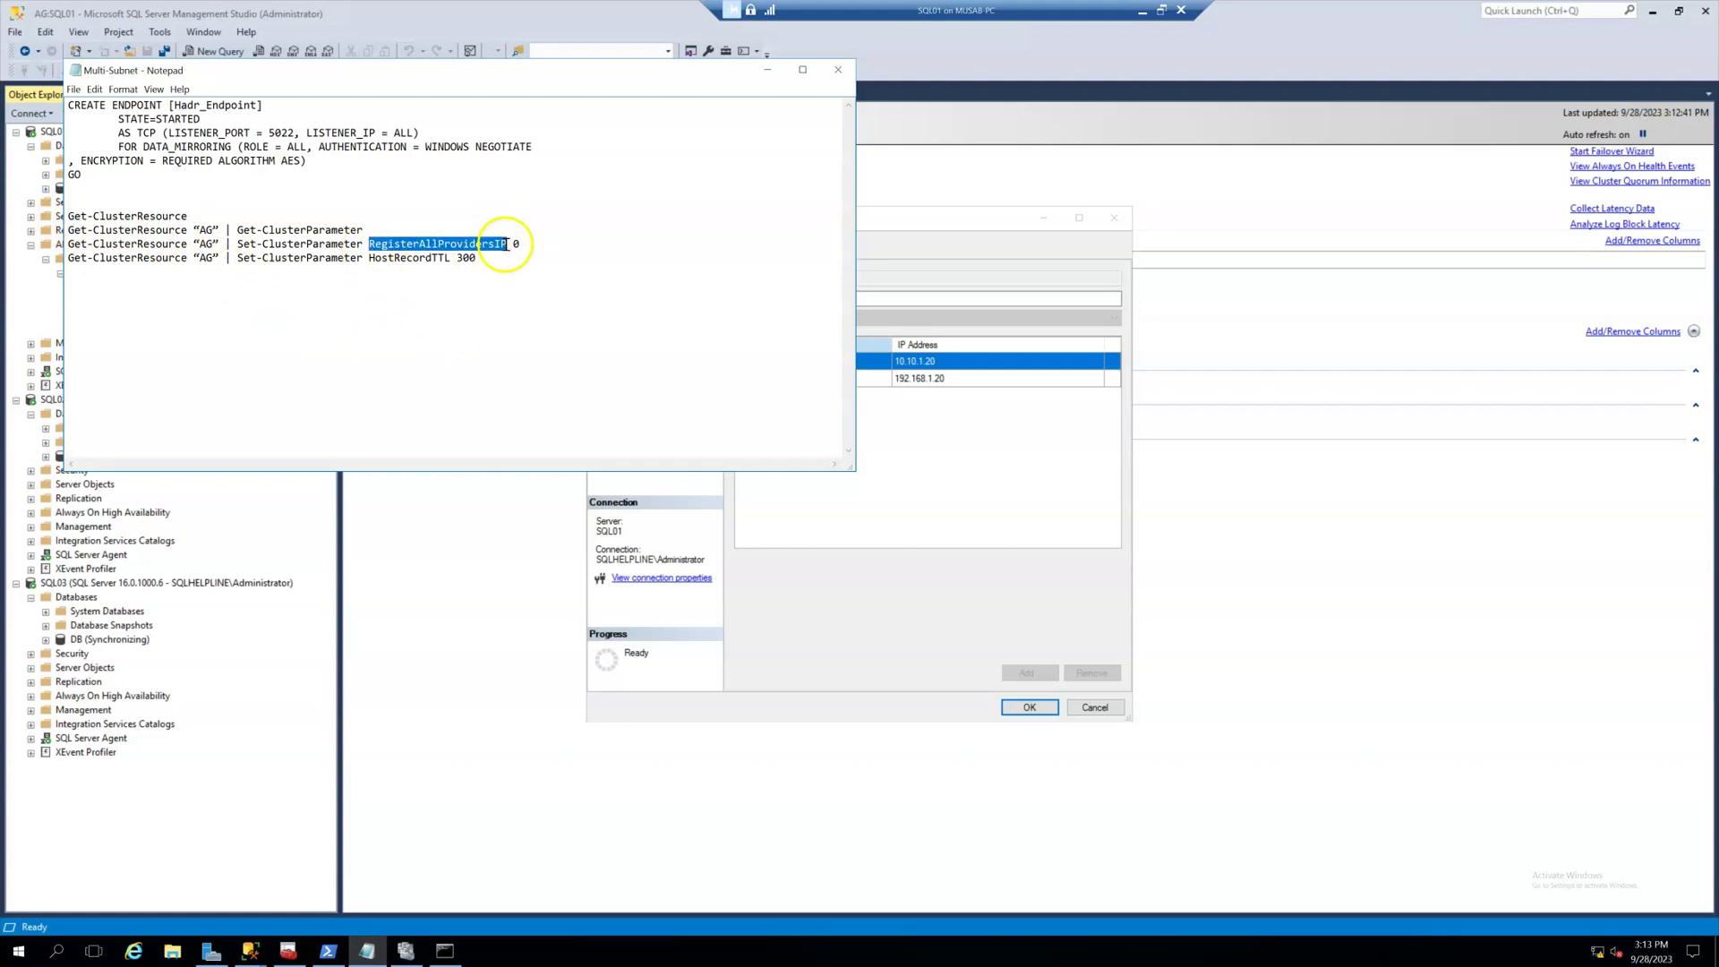
{"action": "left_click", "coordinate": [369, 257]}
{"action": "left_click", "coordinate": [452, 260], "text": "shift"}
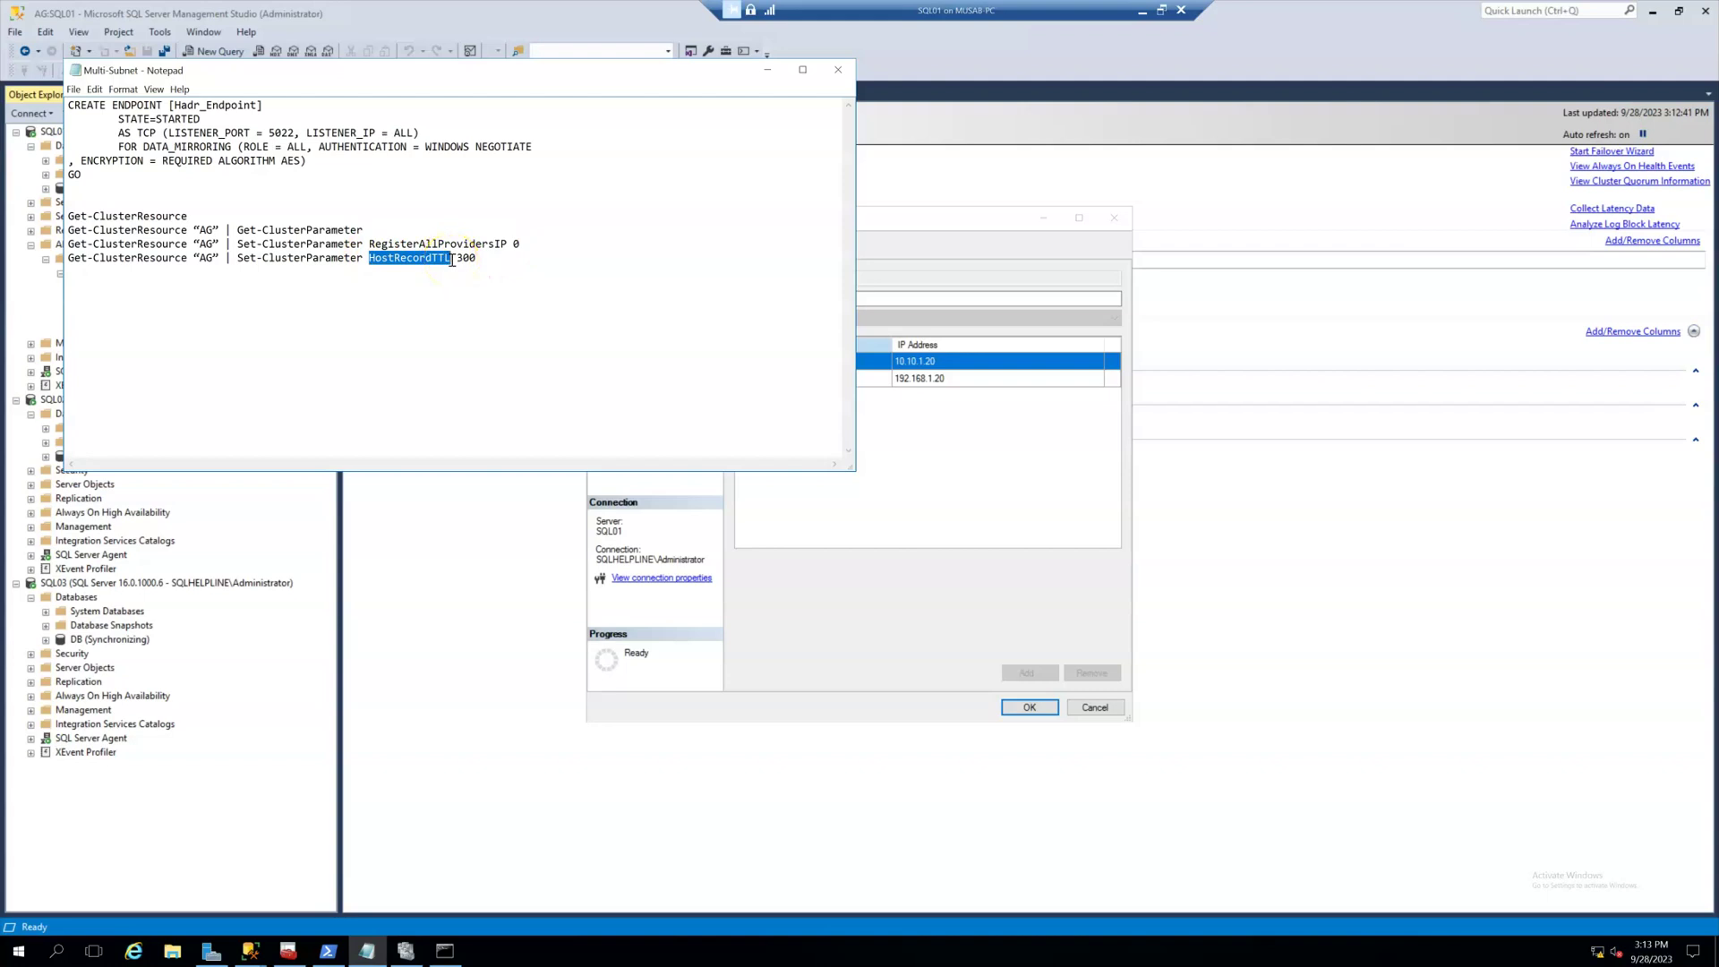
{"action": "left_click_drag", "start_coordinate": [508, 242], "coordinate": [374, 243]}
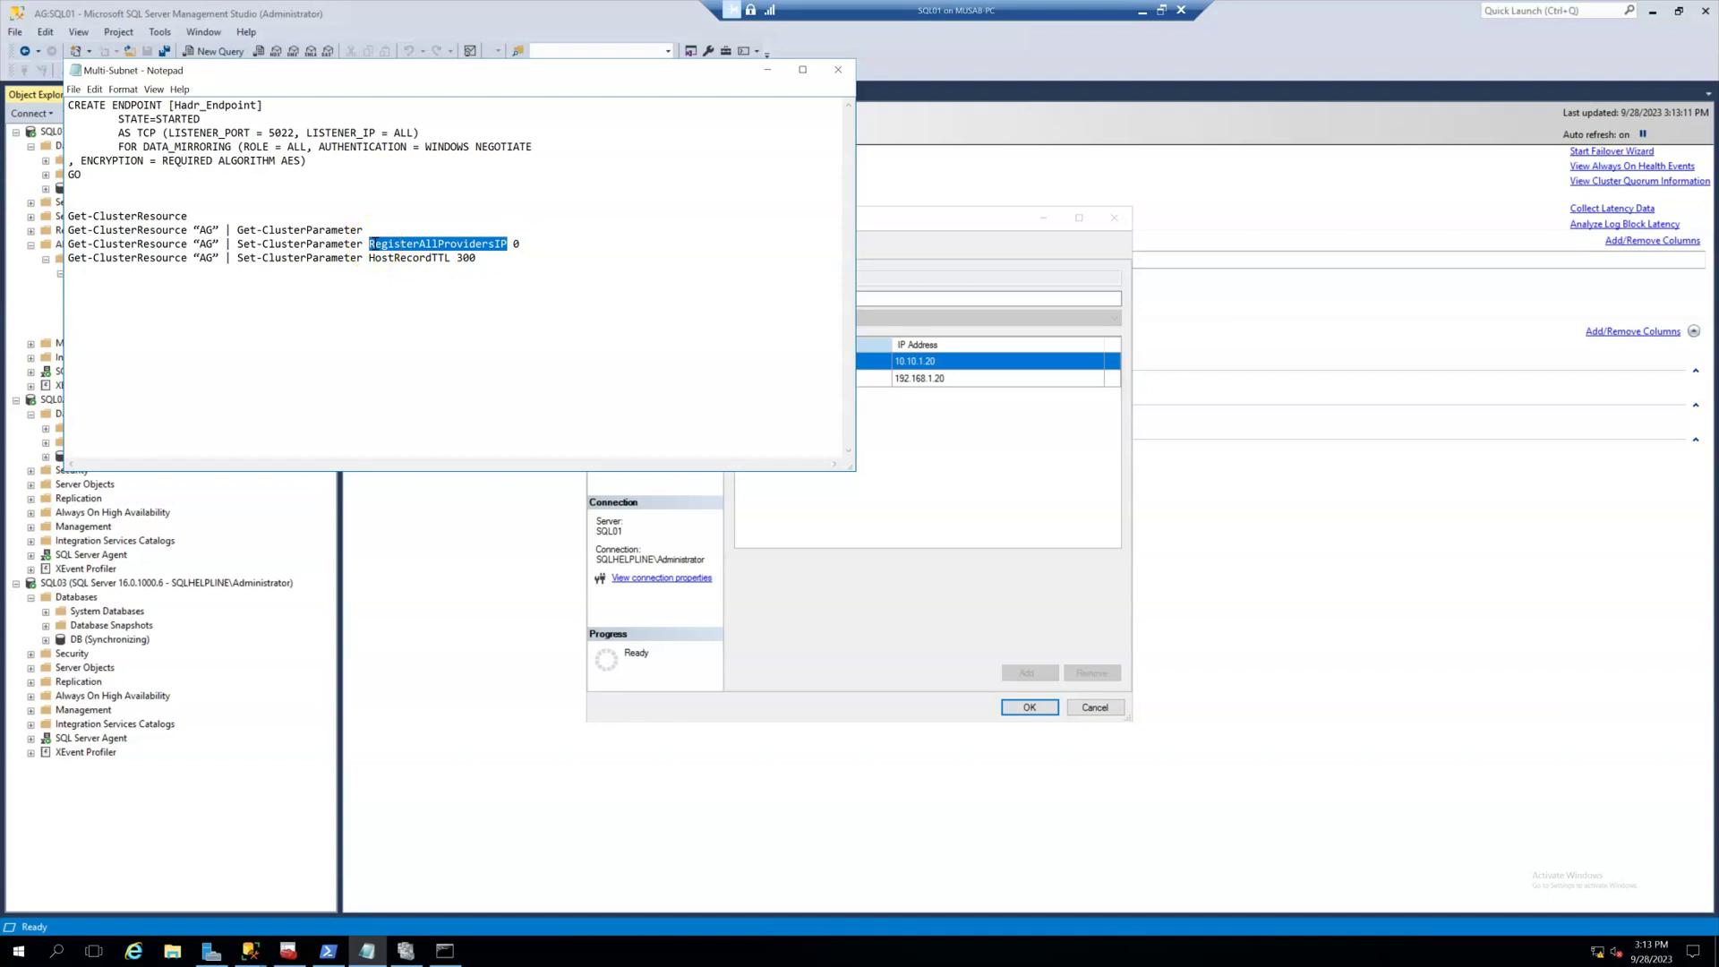
Copy the Get-ClusterResource command from the Multi-Subnet notes and run it in Windows PowerShell to list the cluster resources.
{"action": "left_click_drag", "start_coordinate": [193, 216], "coordinate": [33, 216]}
{"action": "key", "text": "ctrl+c"}
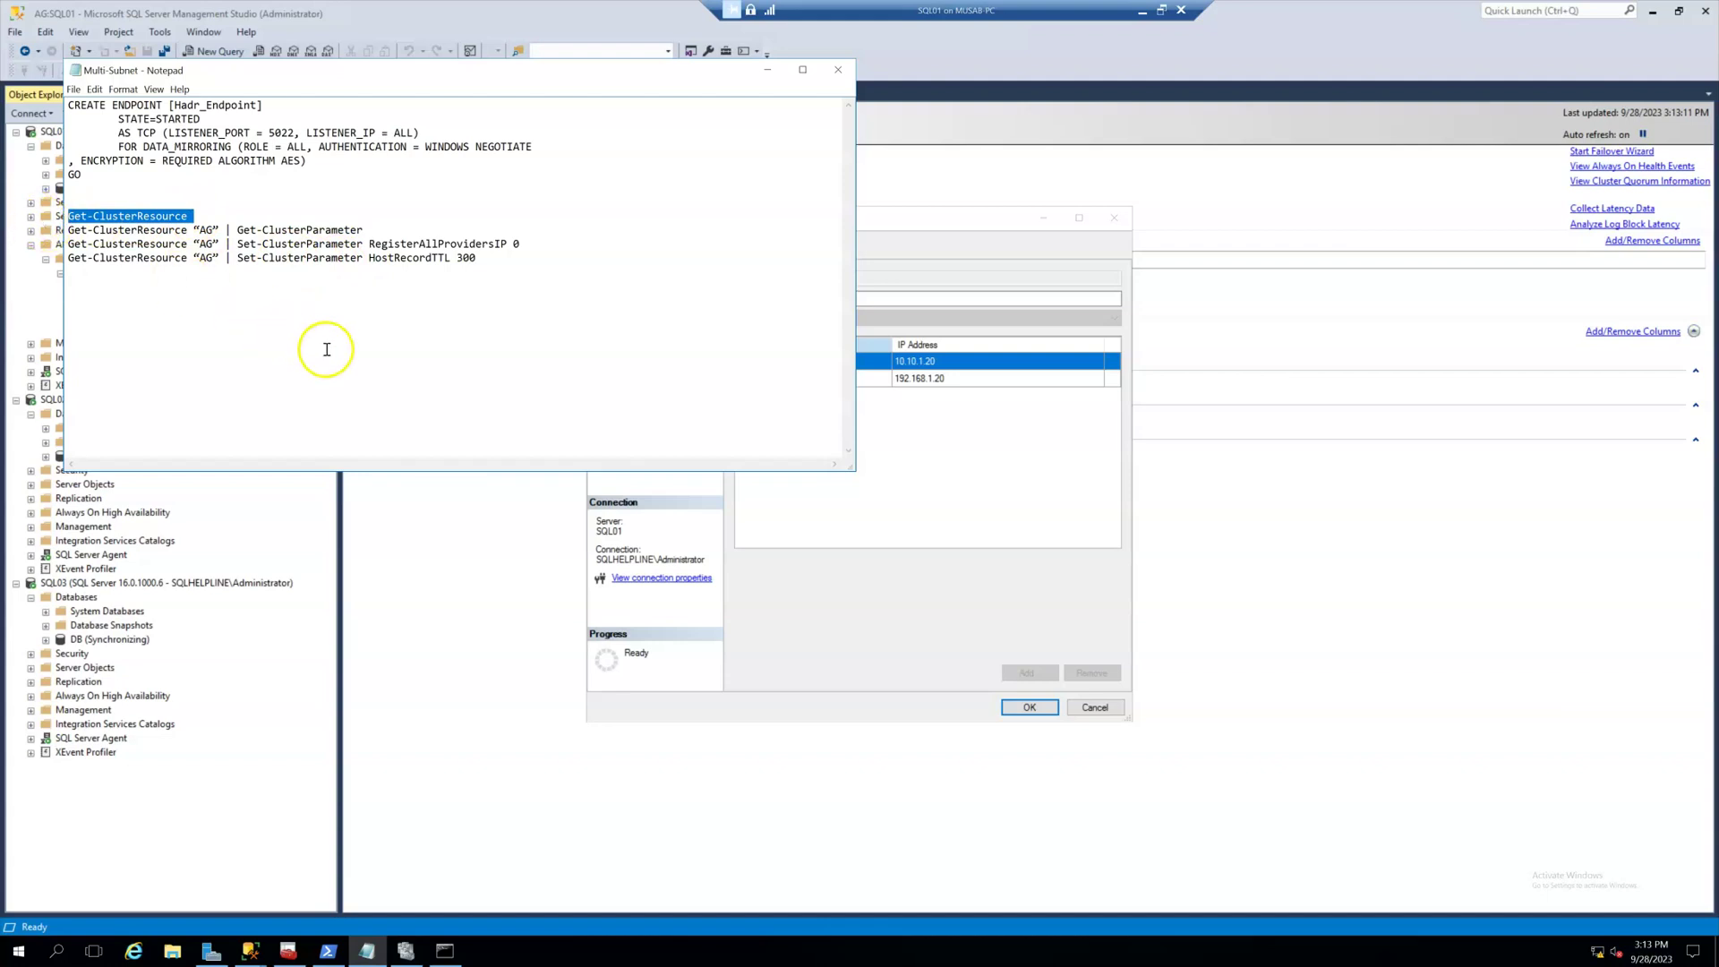
{"action": "left_click", "coordinate": [330, 949]}
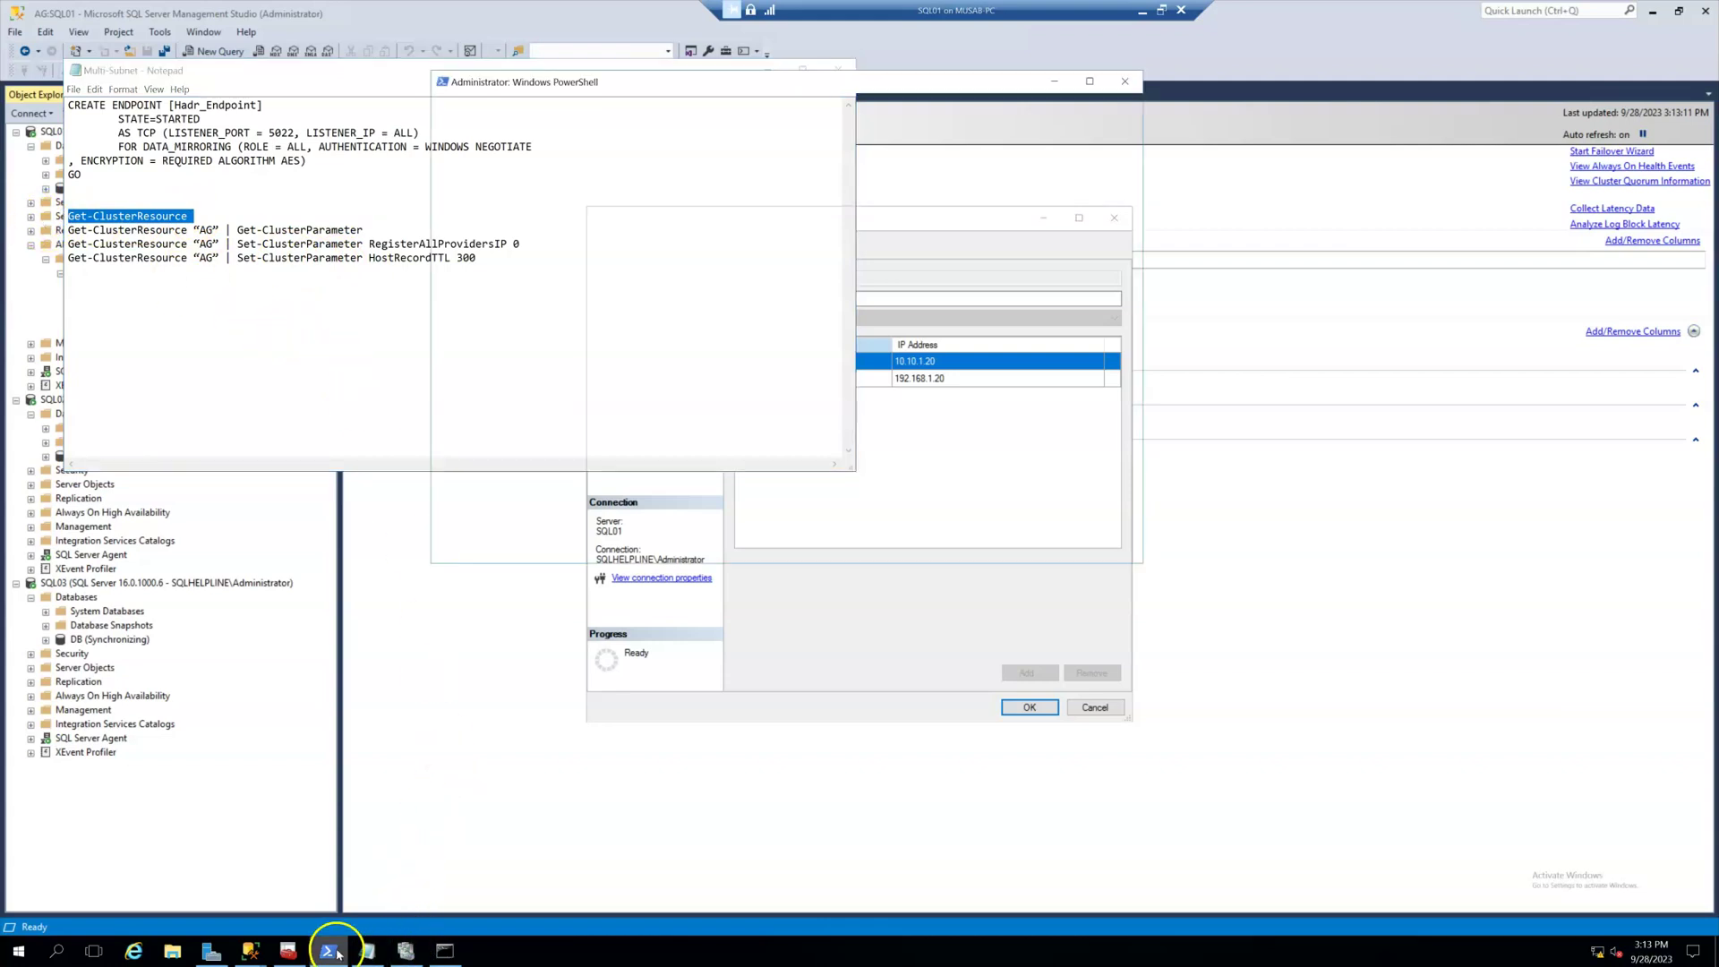
{"action": "right_click", "coordinate": [571, 289]}
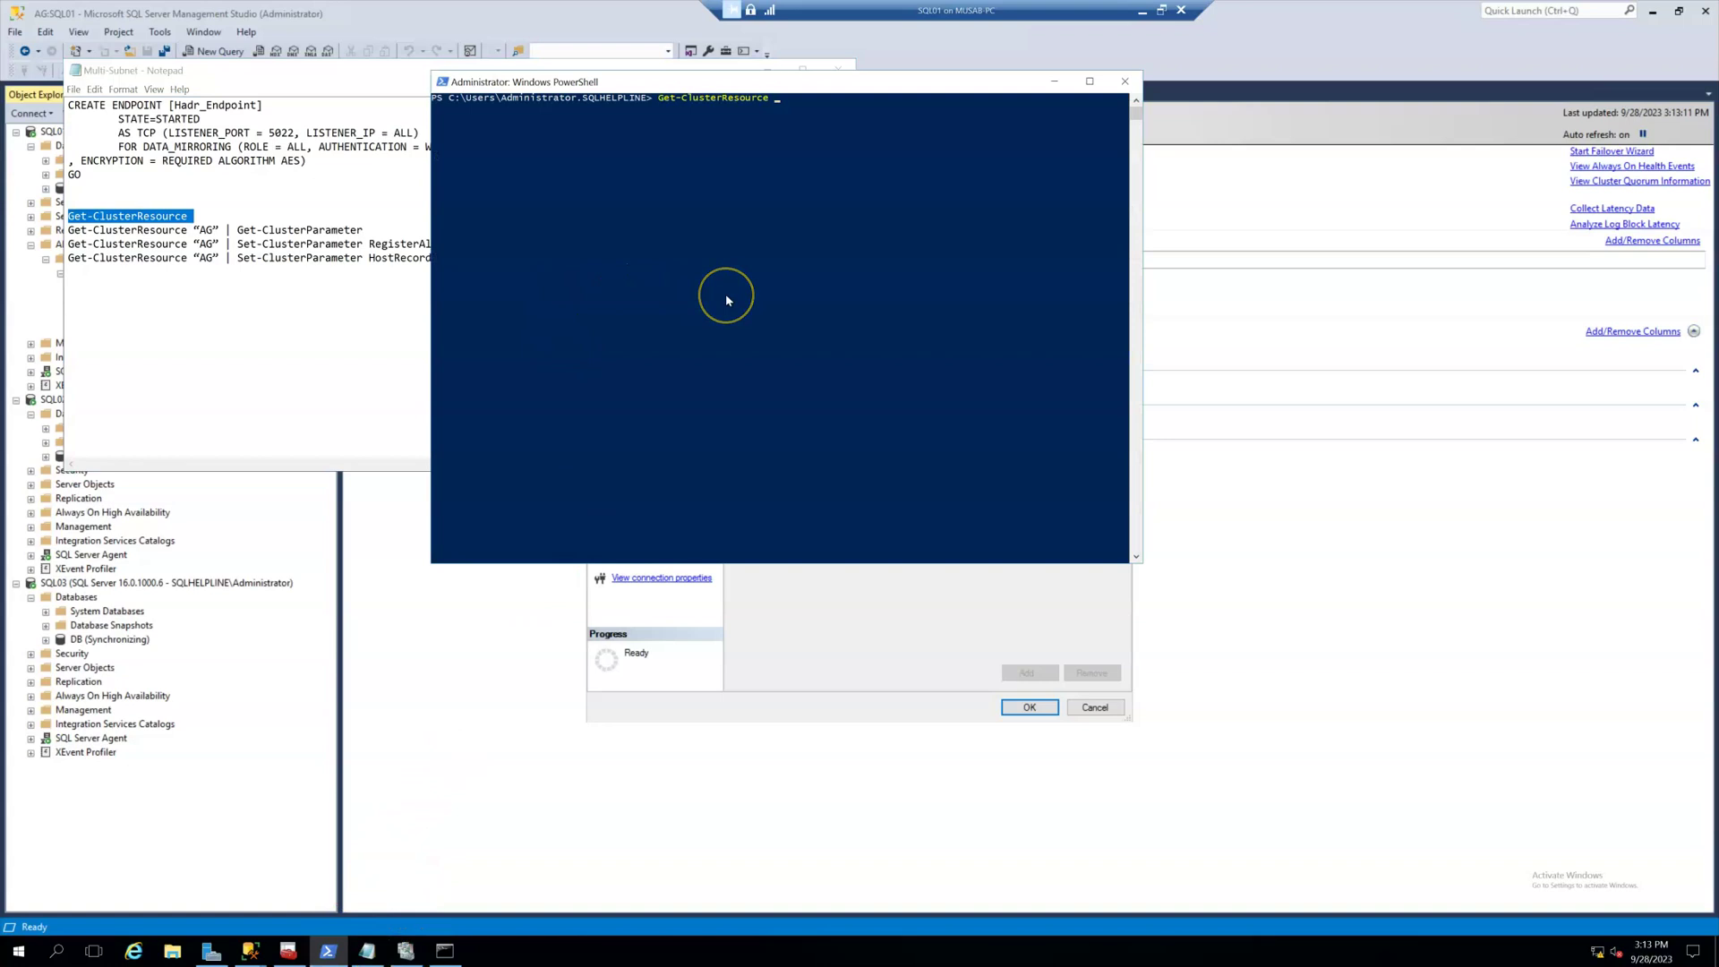
{"action": "key", "text": "Return"}
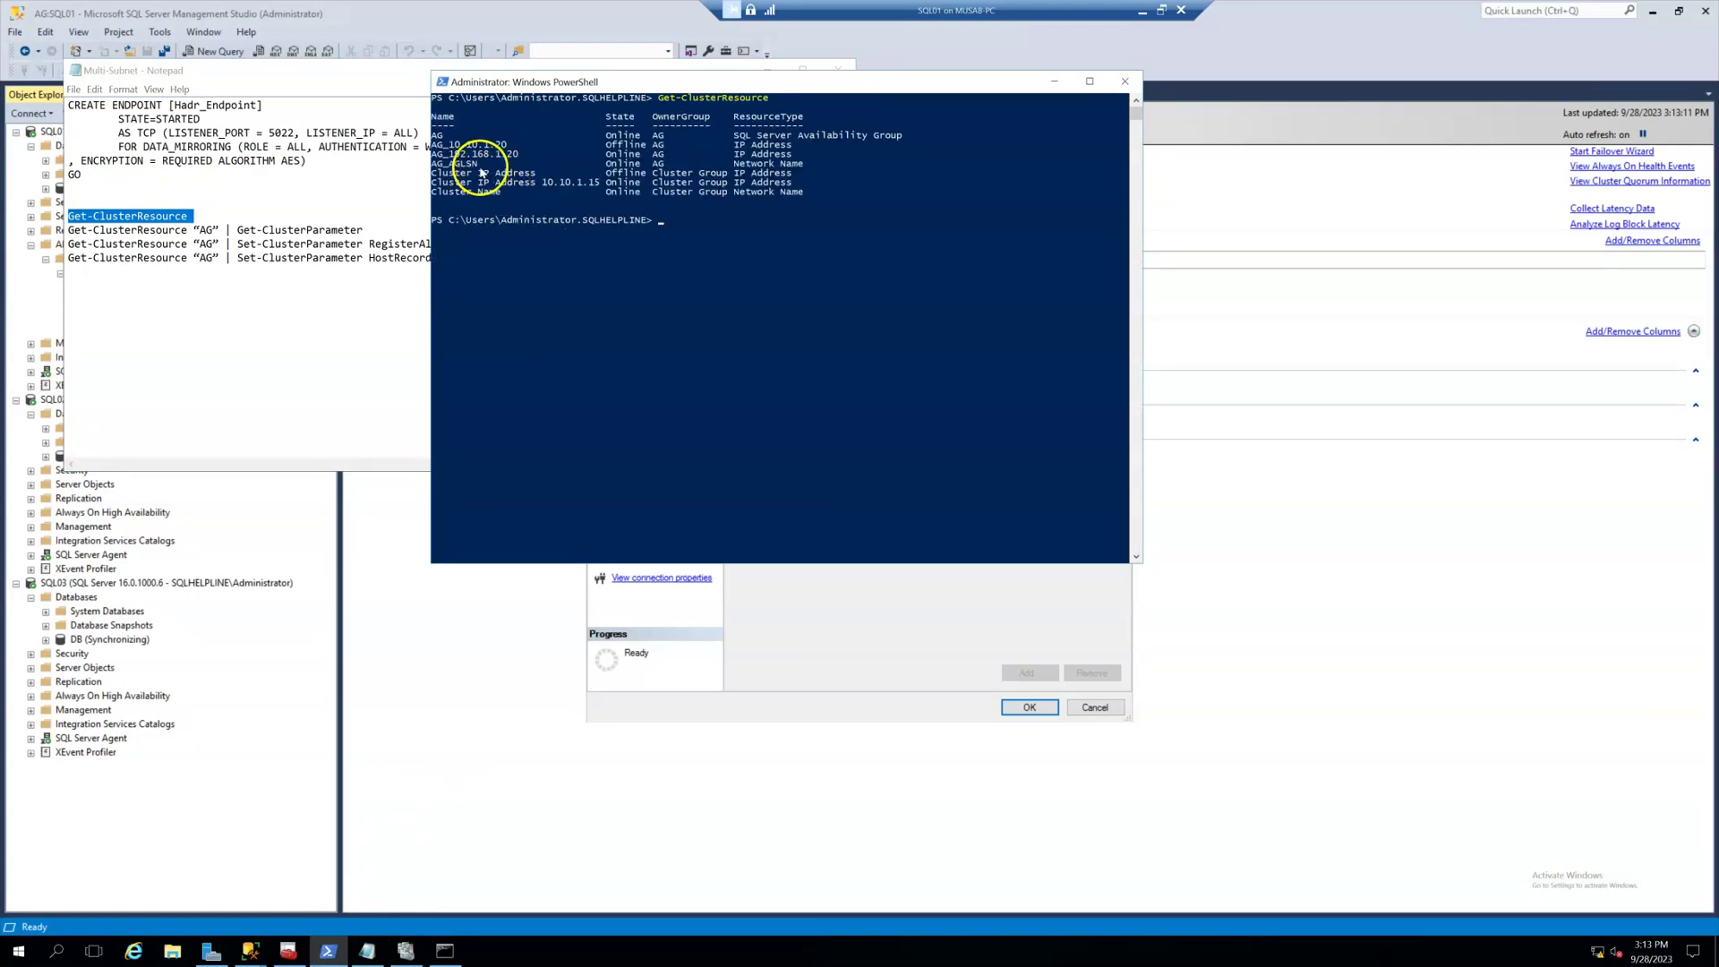
Run Get-ClusterResource "AG_AGLSN" | Get-ClusterParameter based on the notes and examine the RegisterAllProvidersIP parameter.
{"action": "left_click_drag", "start_coordinate": [354, 234], "coordinate": [71, 231]}
{"action": "left_click", "coordinate": [949, 242]}
{"action": "right_click", "coordinate": [688, 271]}
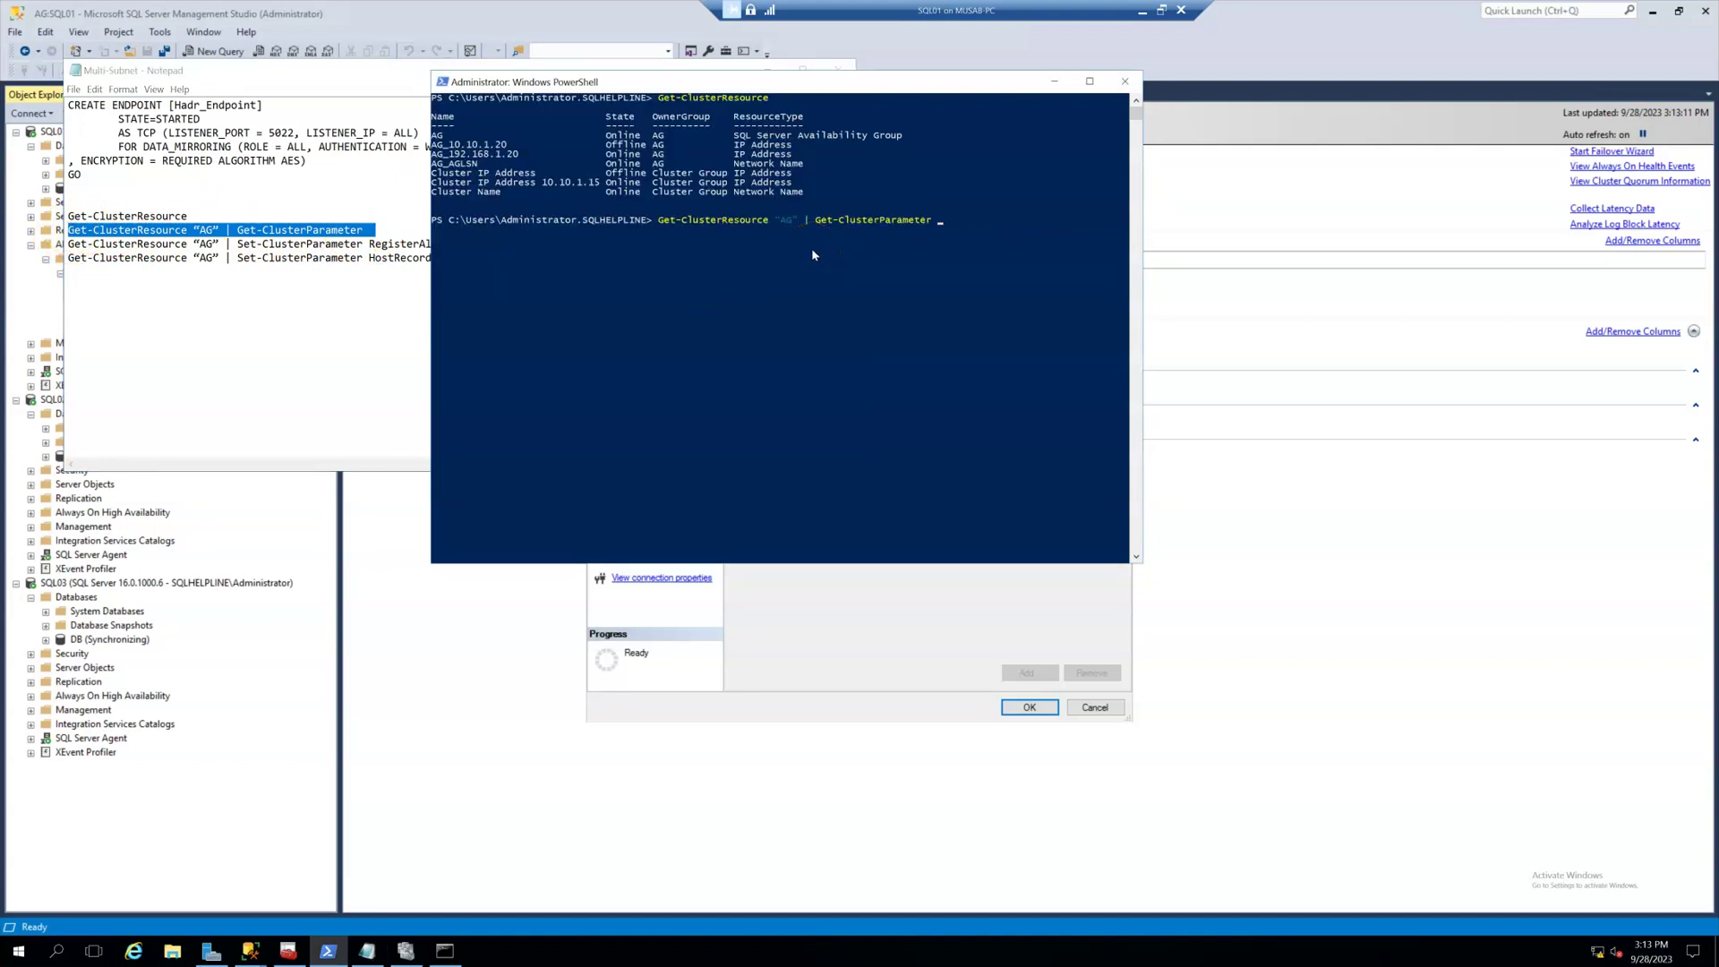
{"action": "type", "text": "\"AG_AGLSN"}
{"action": "key", "text": "Return"}
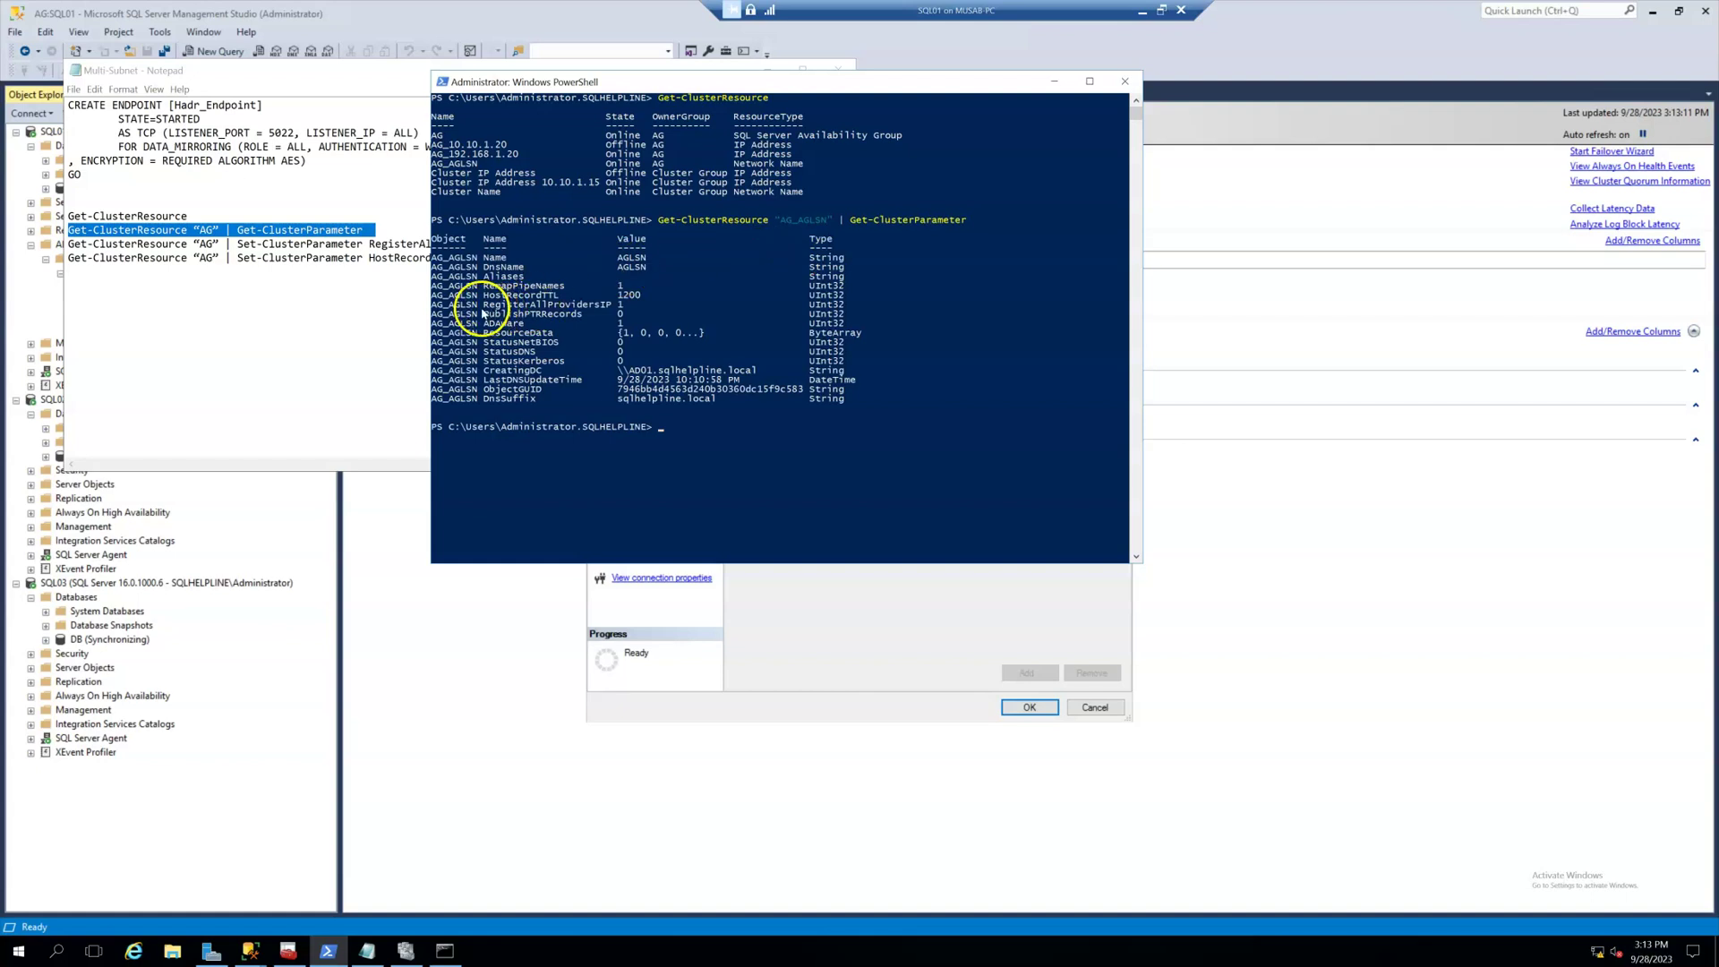
{"action": "left_click_drag", "start_coordinate": [484, 306], "coordinate": [624, 309]}
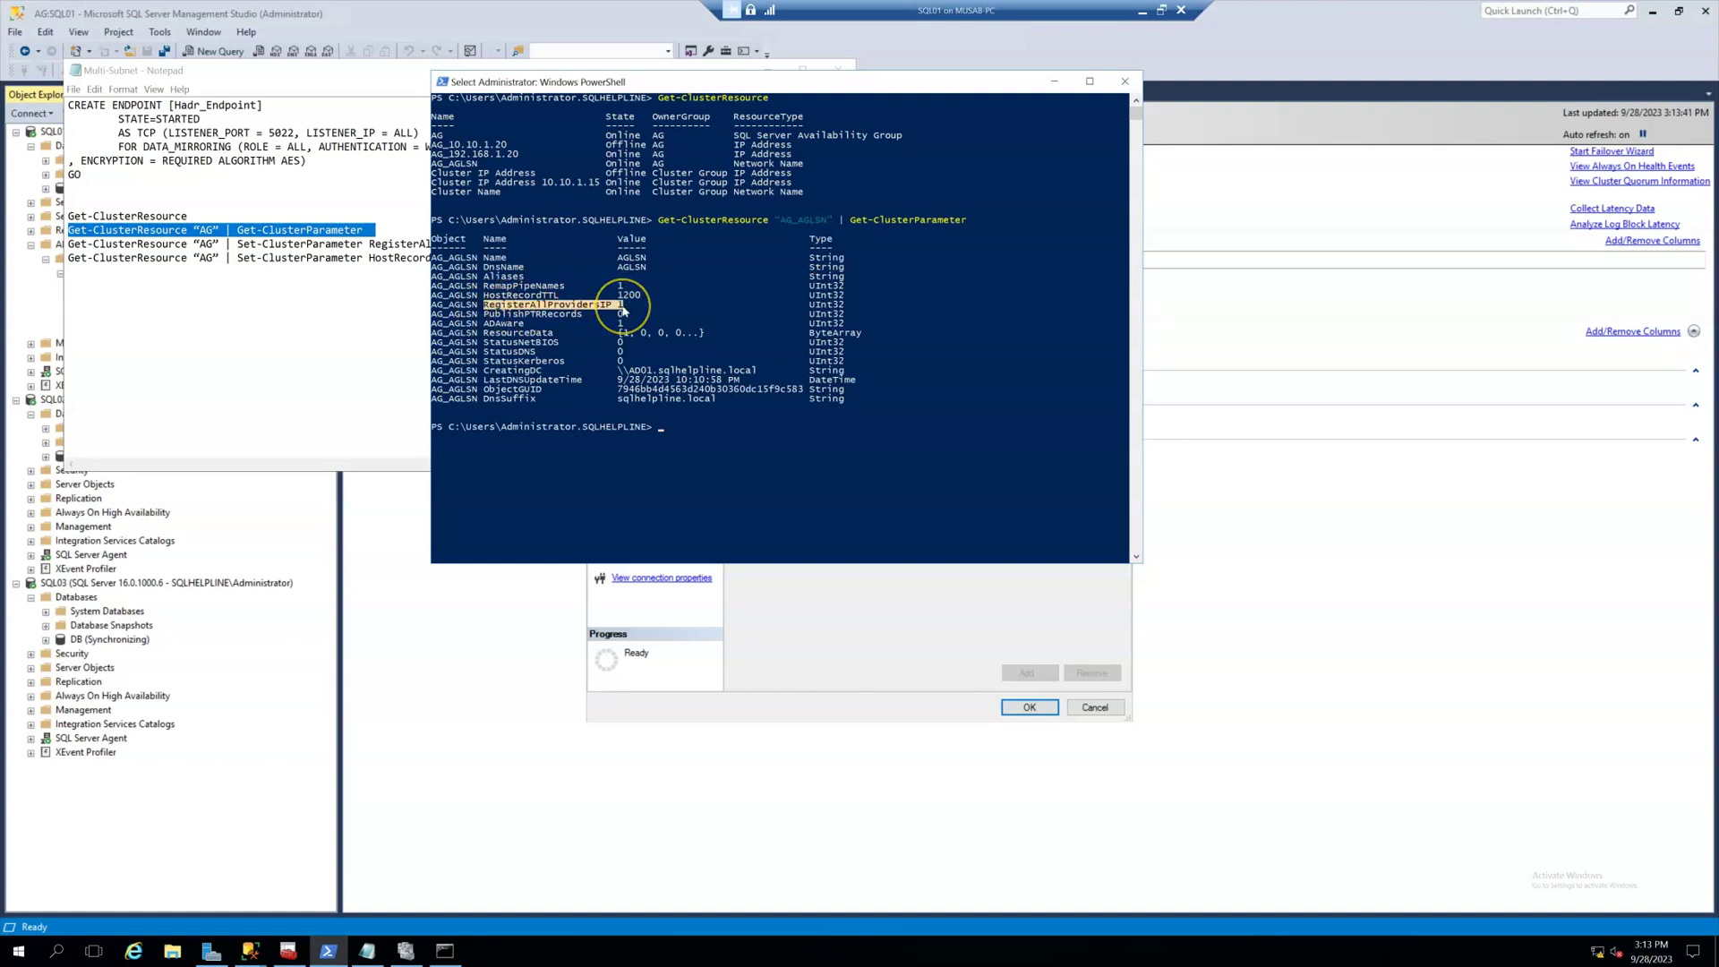
Copy the RegisterAllProvidersIP command from the notes into PowerShell, change the resource to AG_AGLSN and run it with value 0.
{"action": "left_click", "coordinate": [367, 951]}
{"action": "left_click", "coordinate": [377, 244]}
{"action": "triple_click", "coordinate": [477, 244]}
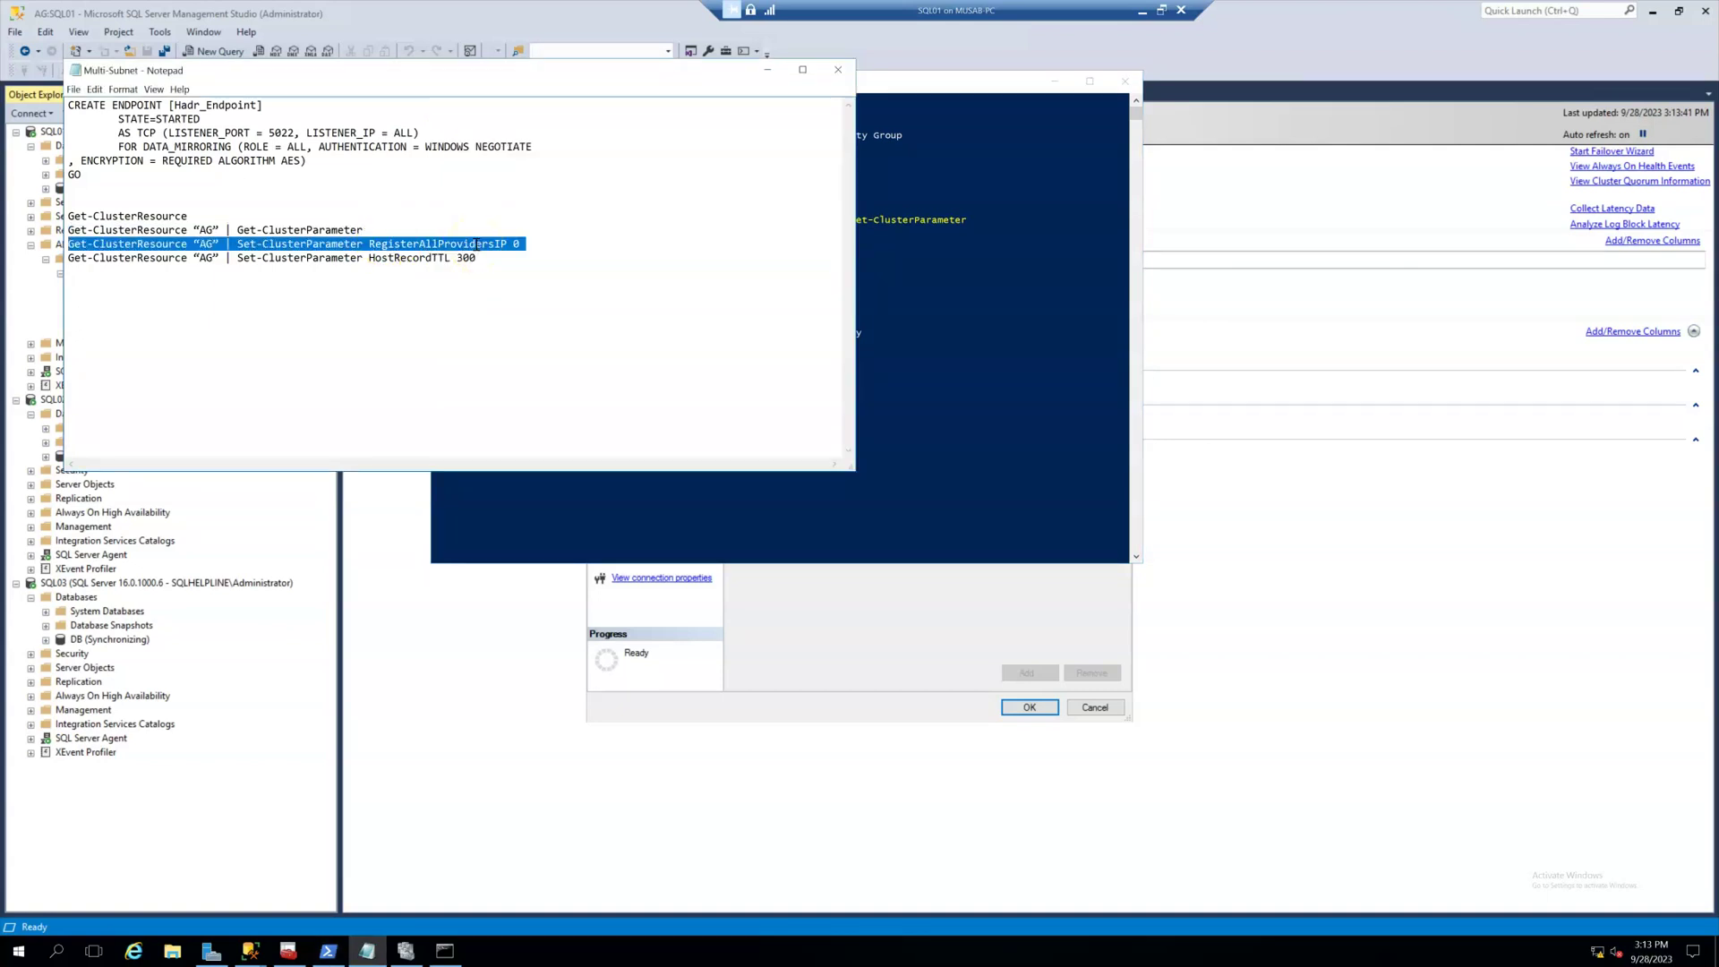
{"action": "left_click", "coordinate": [921, 406]}
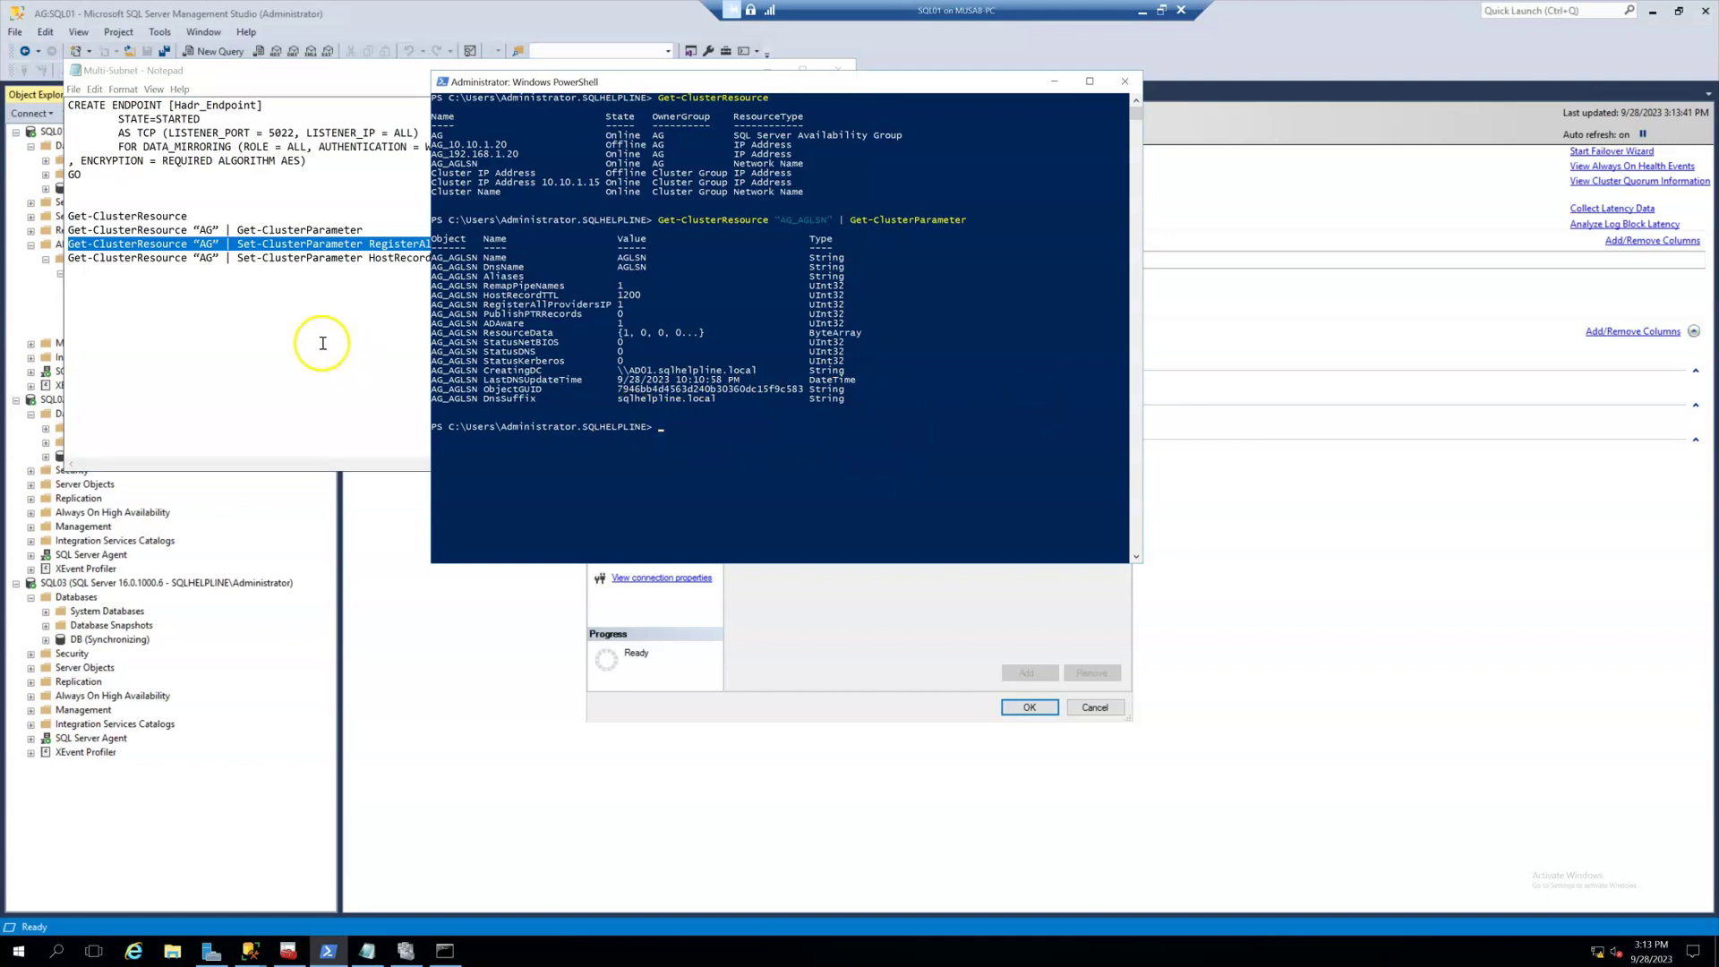
{"action": "left_click", "coordinate": [321, 244]}
{"action": "key", "text": "Home"}
{"action": "key", "text": "shift+End"}
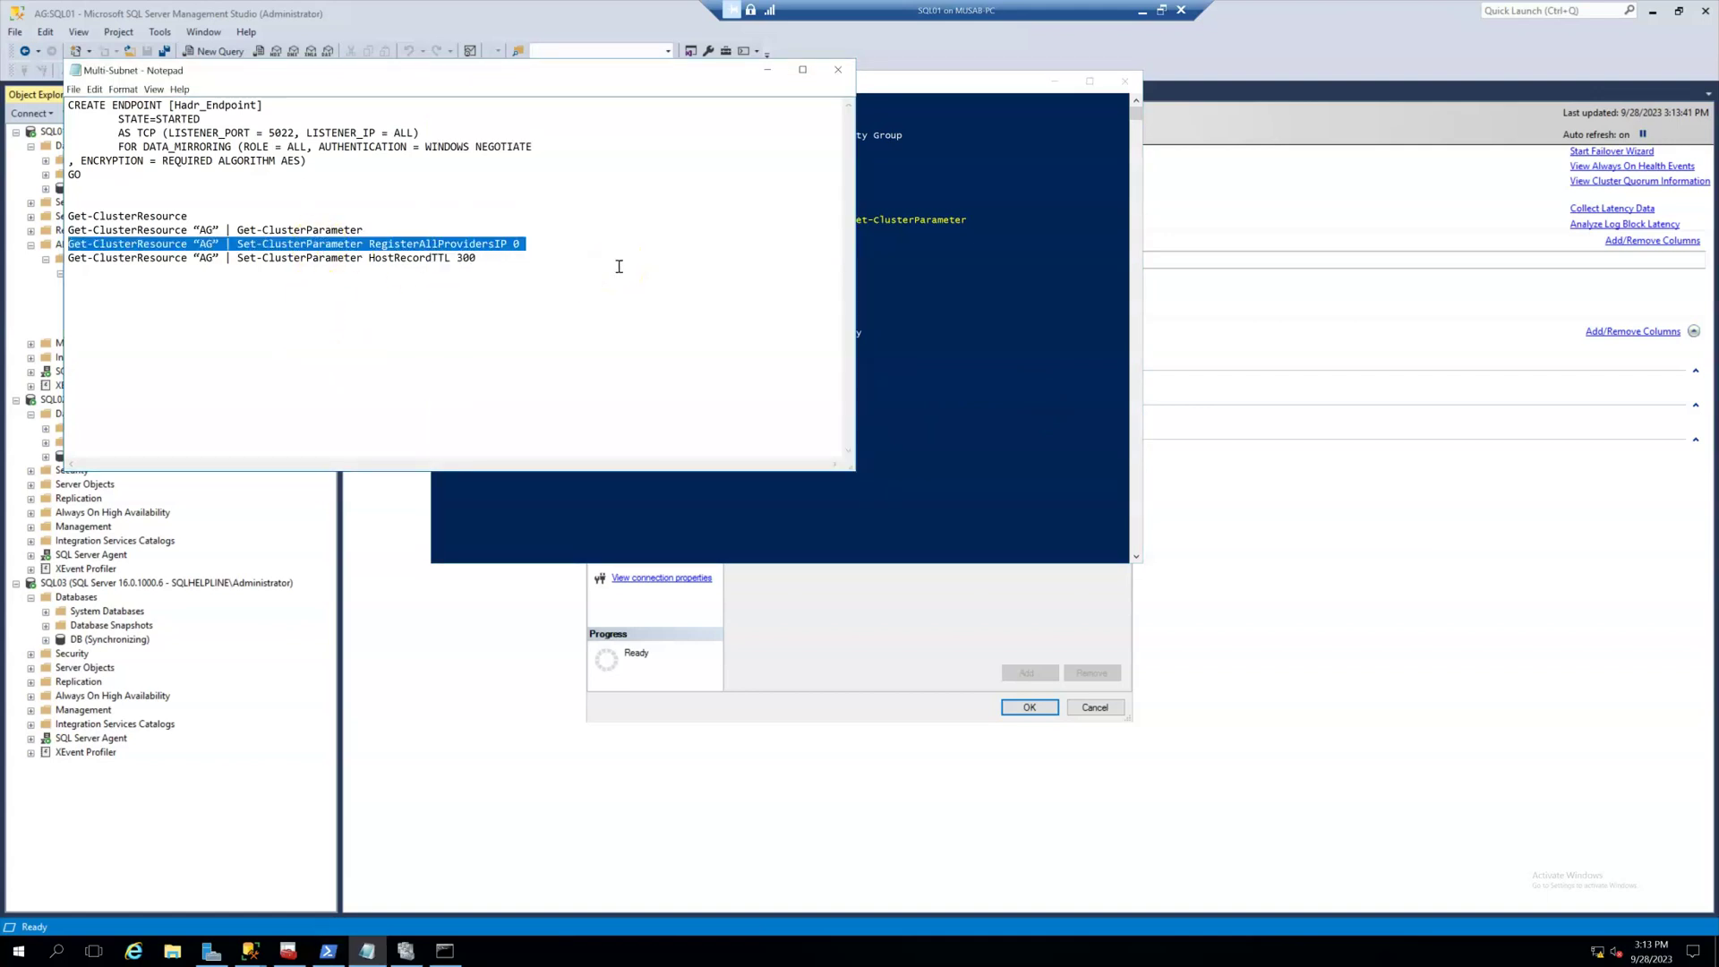
{"action": "left_click", "coordinate": [1036, 449]}
{"action": "right_click", "coordinate": [716, 439]}
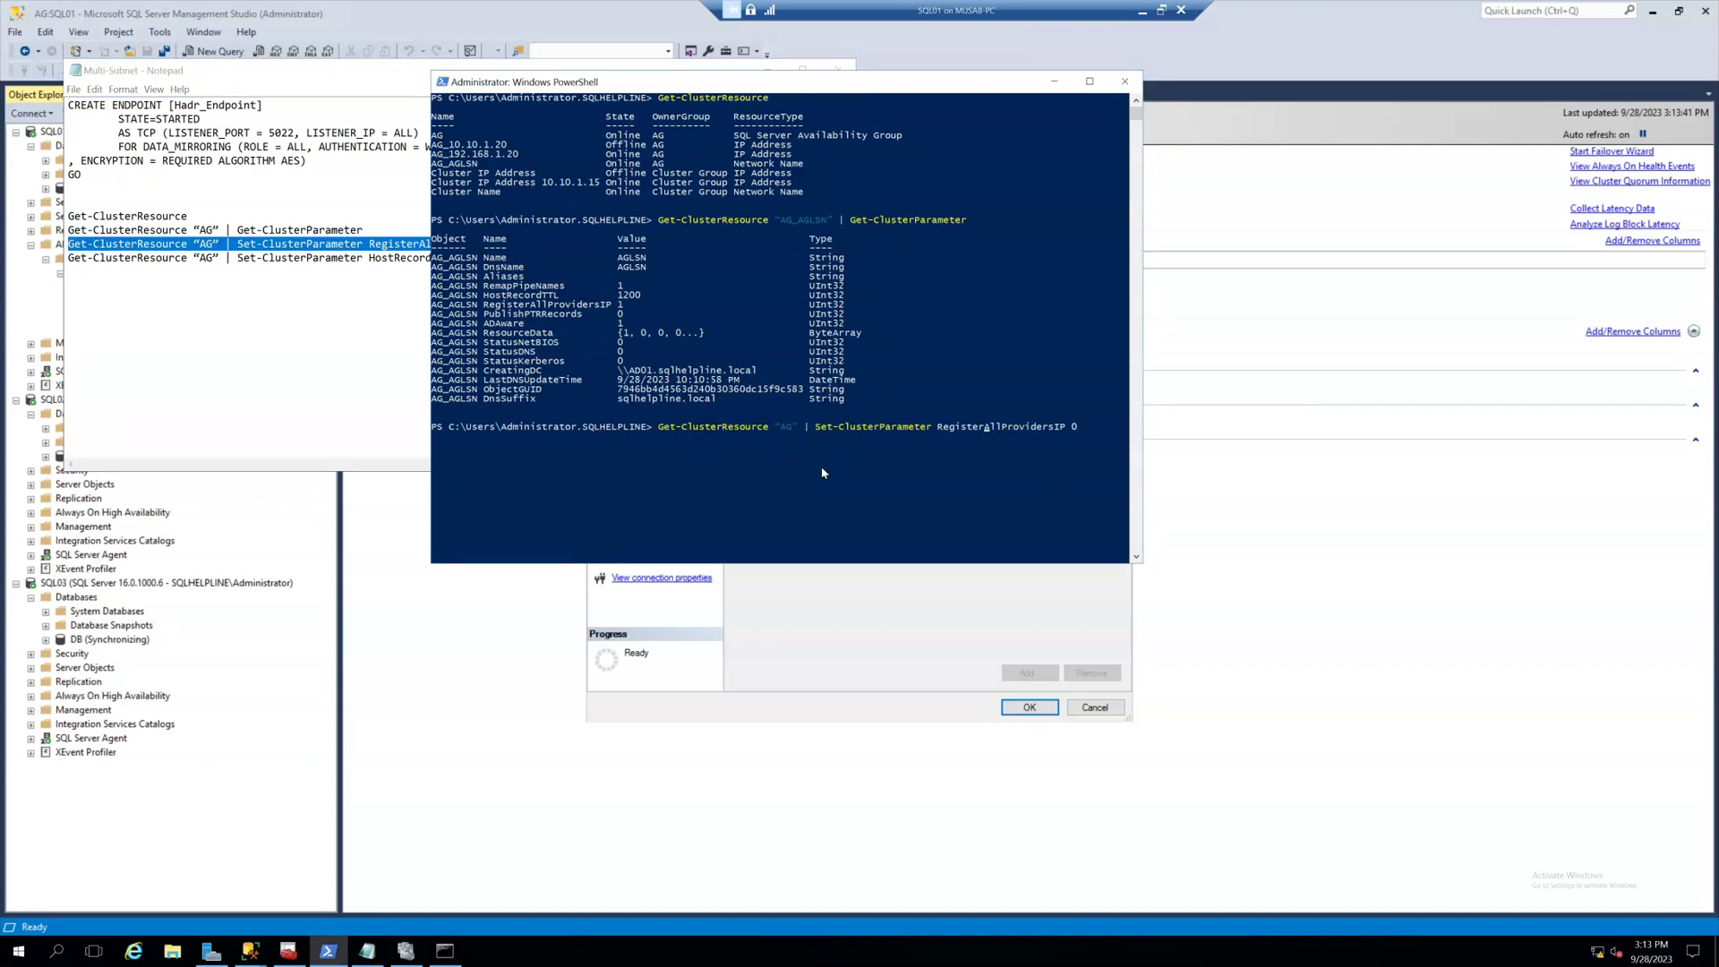
{"action": "type", "text": "_AGLSN"}
{"action": "key", "text": "Return"}
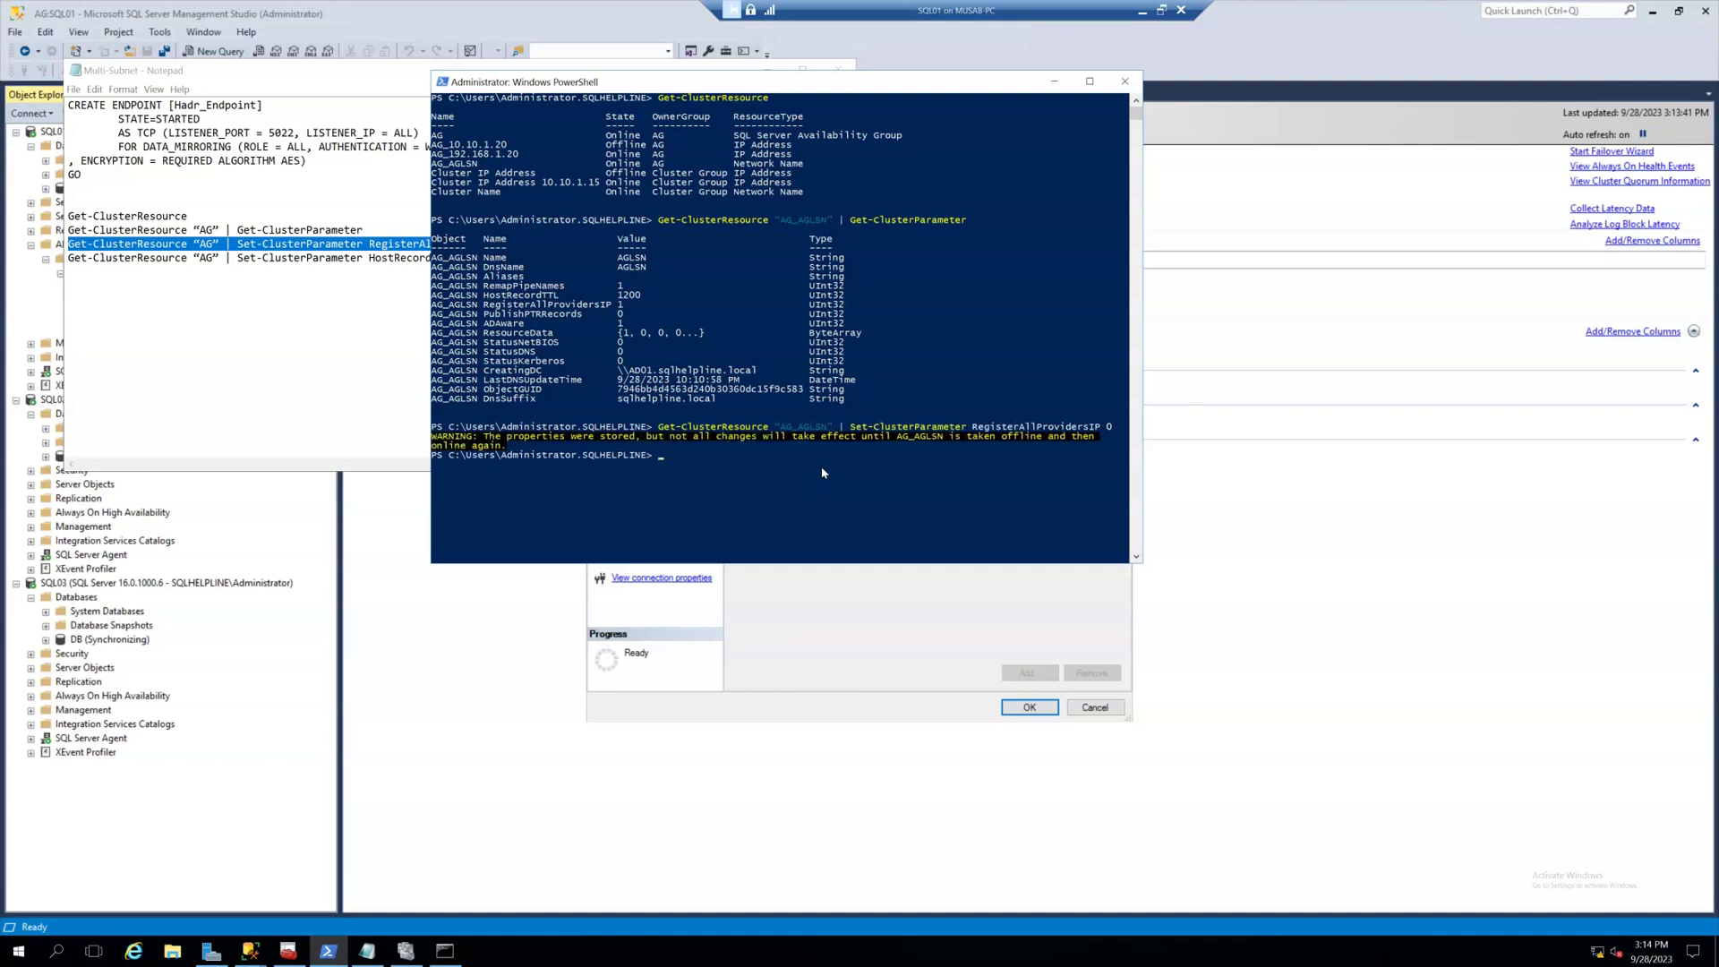
Copy the HostRecordTTL command from the notes into PowerShell, change the resource to AG_AGLSN and the value to 60, and run it.
{"action": "left_click", "coordinate": [415, 307]}
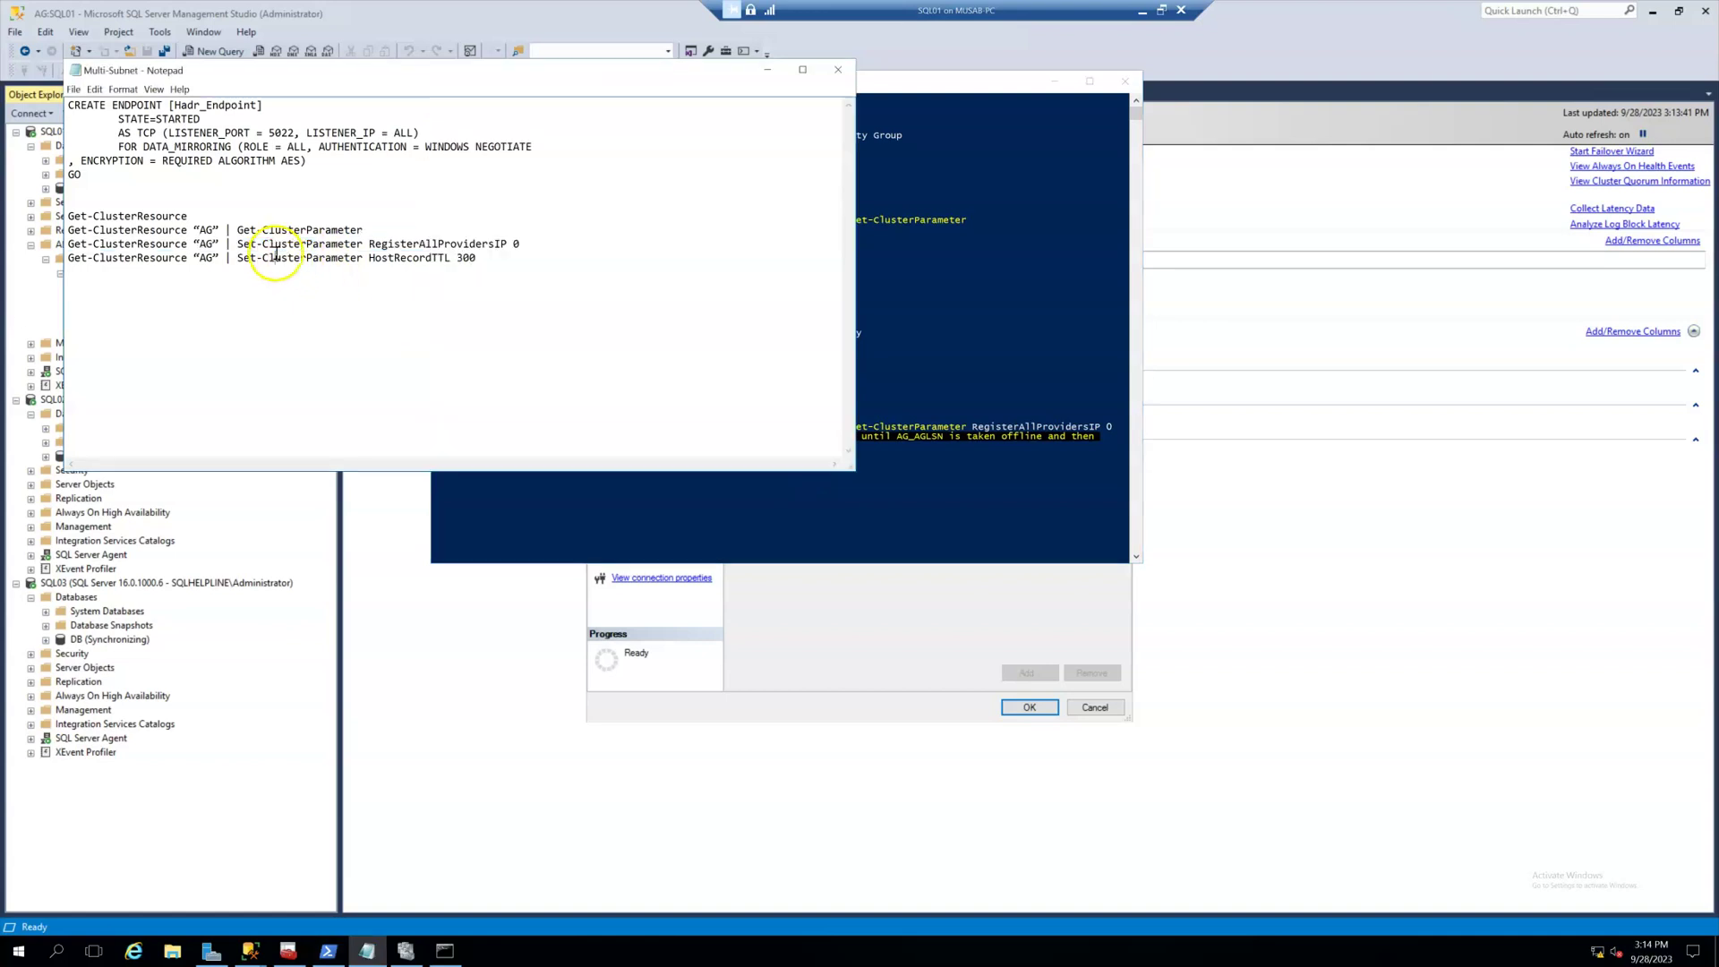
{"action": "triple_click", "coordinate": [559, 270]}
{"action": "key", "text": "ctrl+c"}
{"action": "left_click", "coordinate": [710, 525]}
{"action": "right_click", "coordinate": [700, 495]}
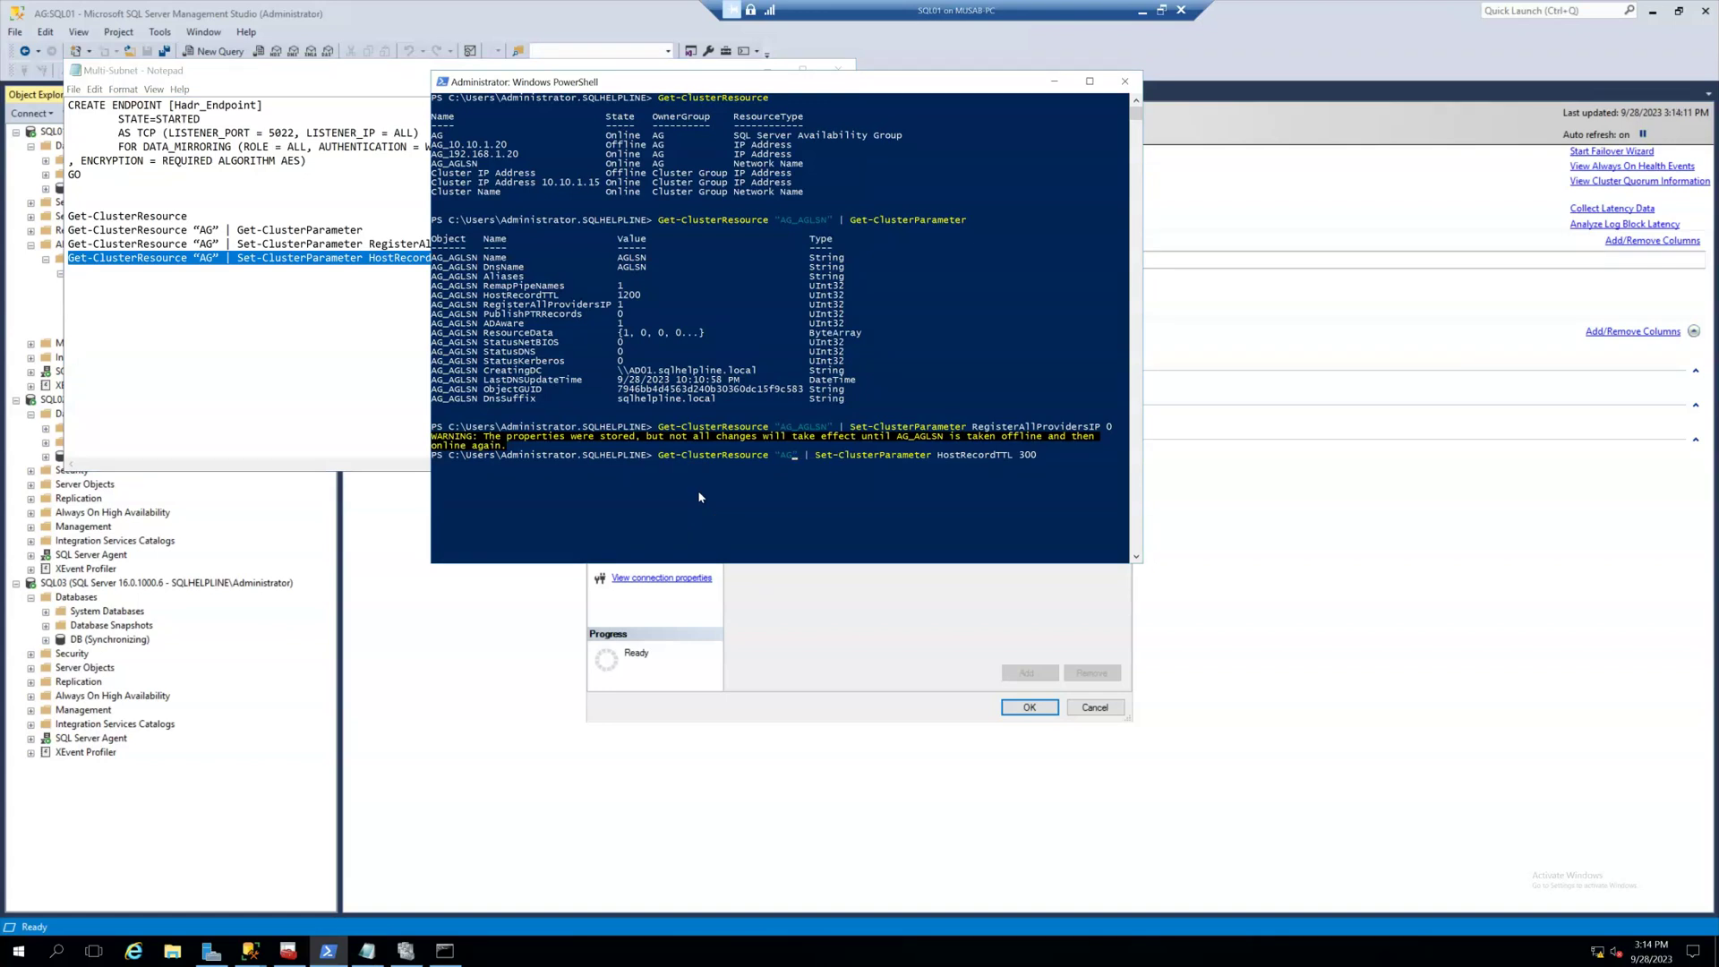
{"action": "type", "text": "_AGLSN"}
{"action": "type", "text": "0"}
{"action": "key", "text": "Return"}
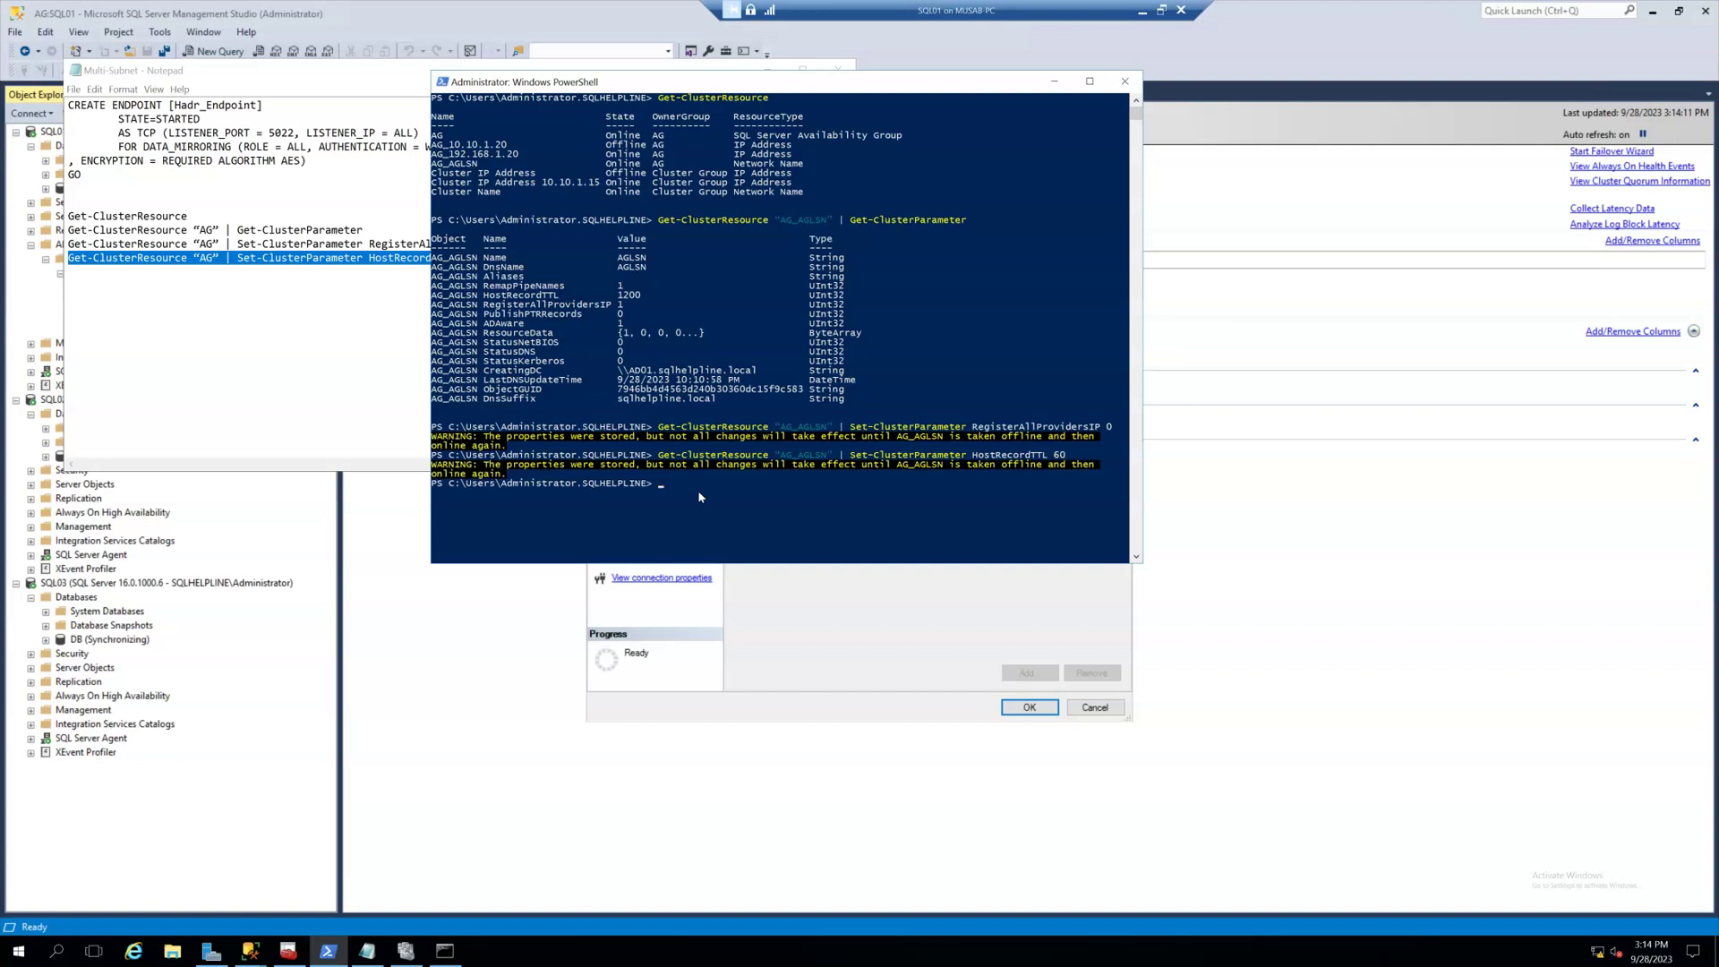
Rerun the Get-ClusterParameter command for AG_AGLSN to check the HostRecordTTL and RegisterAllProvidersIP values.
{"action": "left_click_drag", "start_coordinate": [480, 295], "coordinate": [670, 300]}
{"action": "left_click_drag", "start_coordinate": [483, 305], "coordinate": [651, 308]}
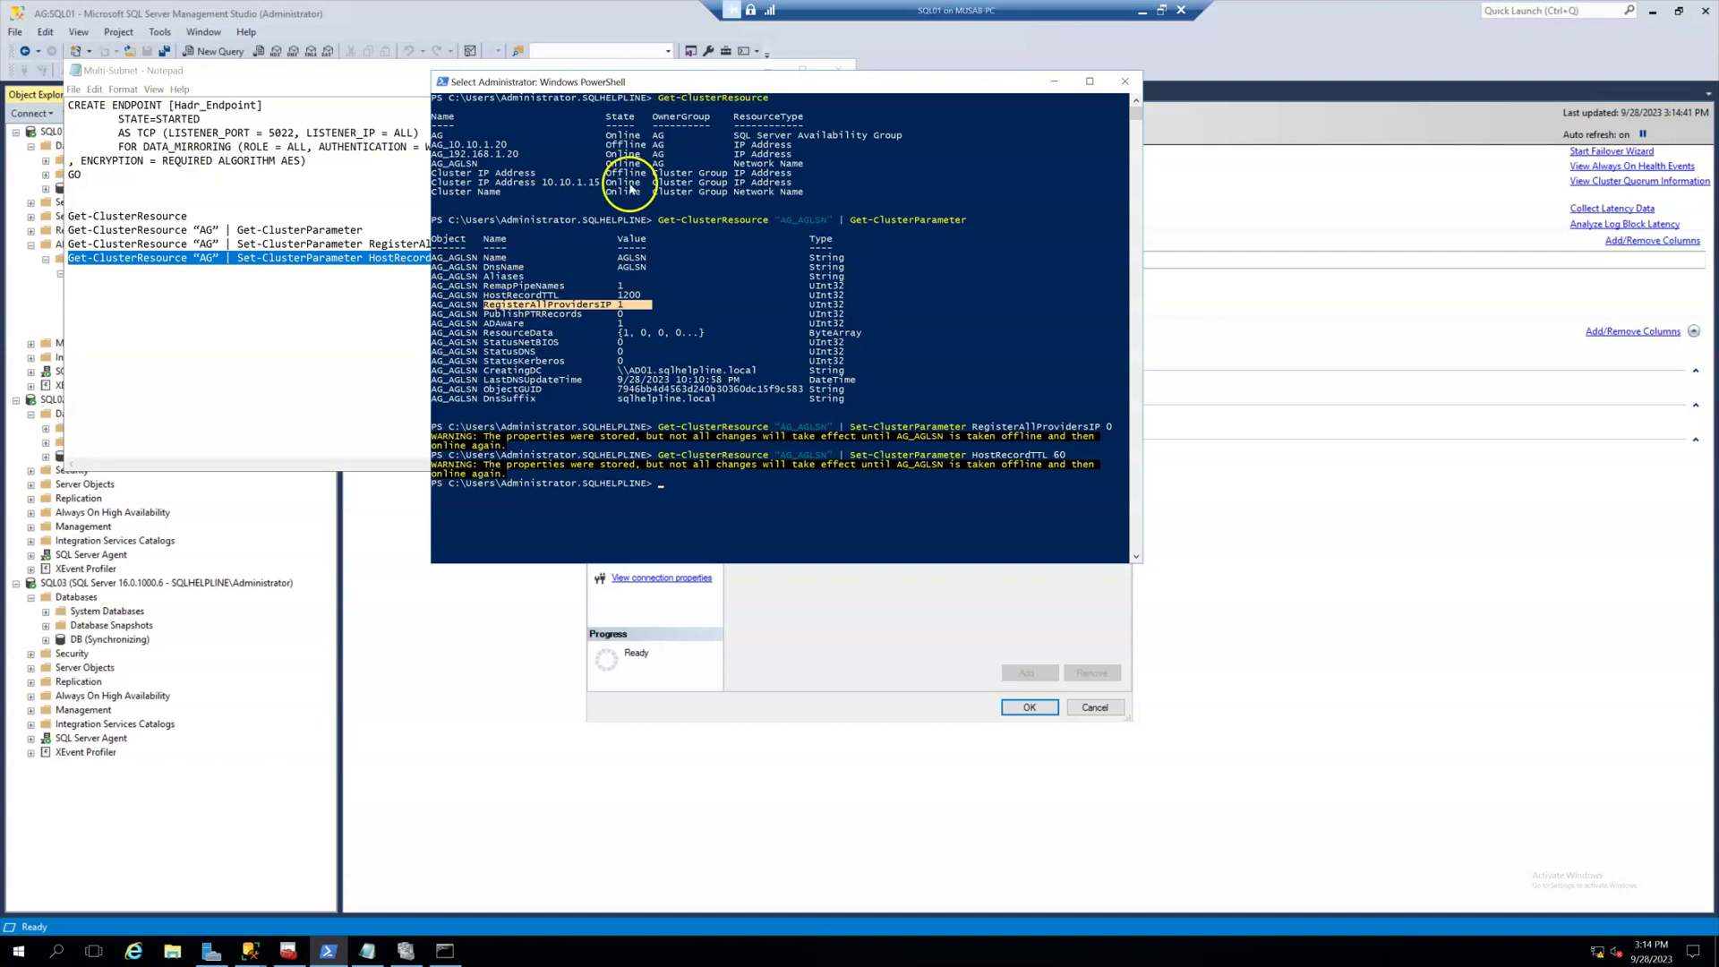
{"action": "left_click_drag", "start_coordinate": [658, 219], "coordinate": [966, 220]}
{"action": "right_click", "coordinate": [967, 223]}
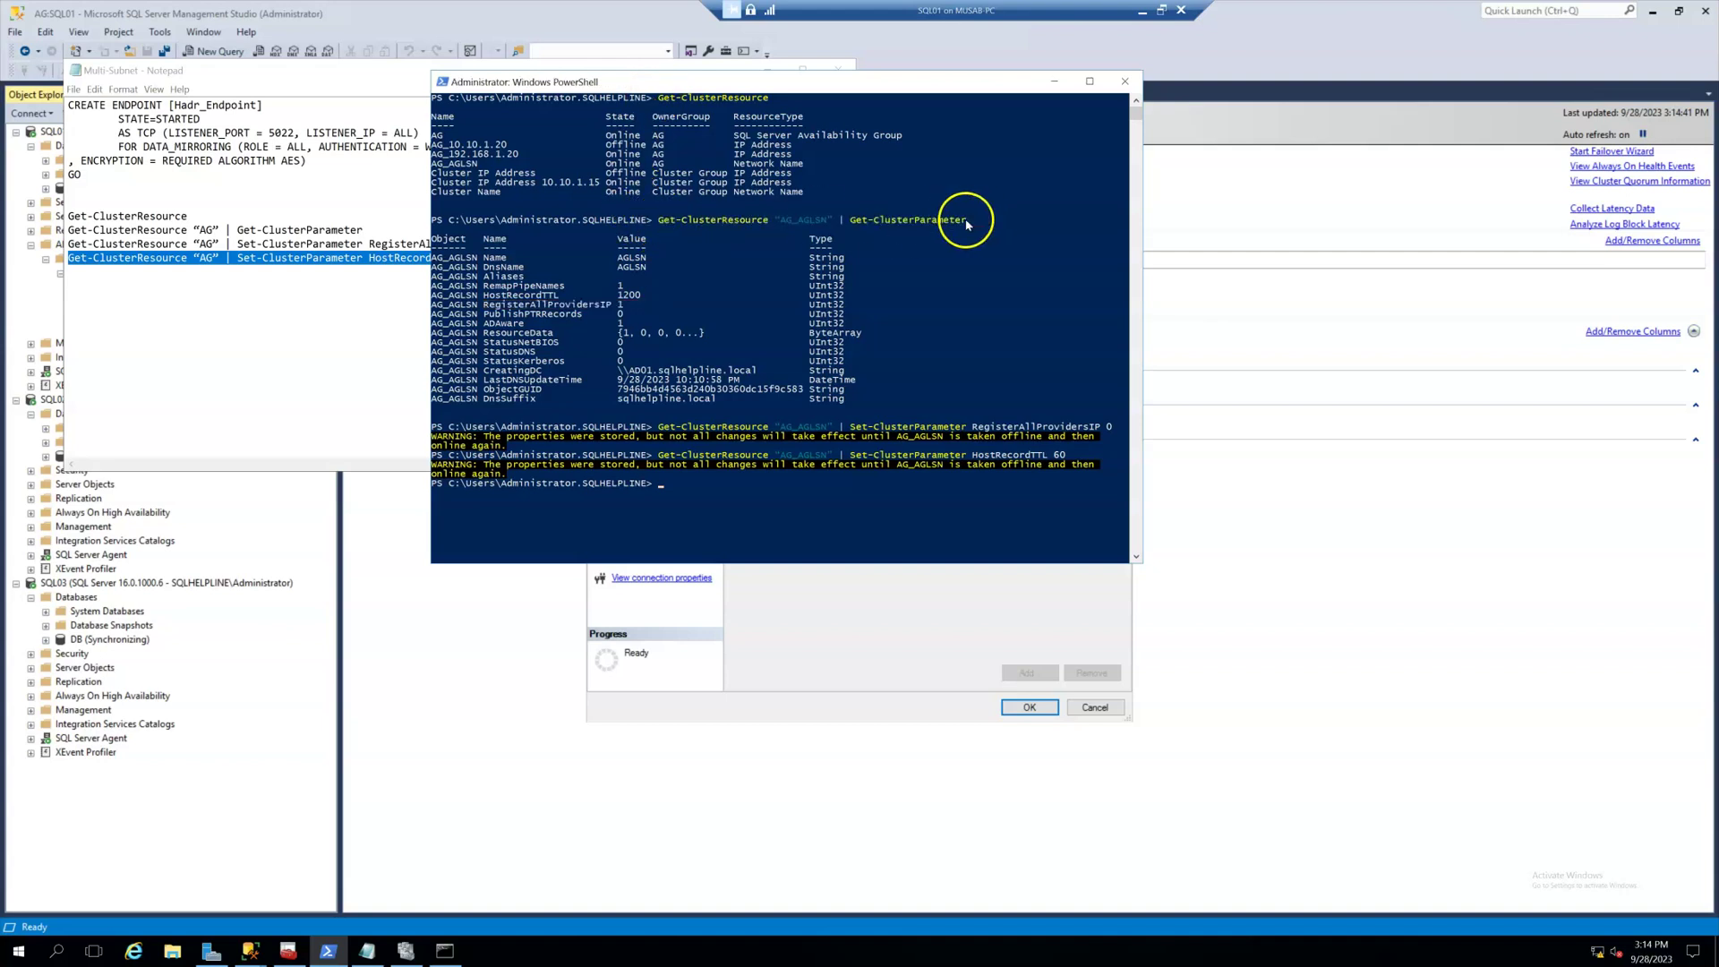
{"action": "right_click", "coordinate": [905, 505]}
{"action": "key", "text": "Return"}
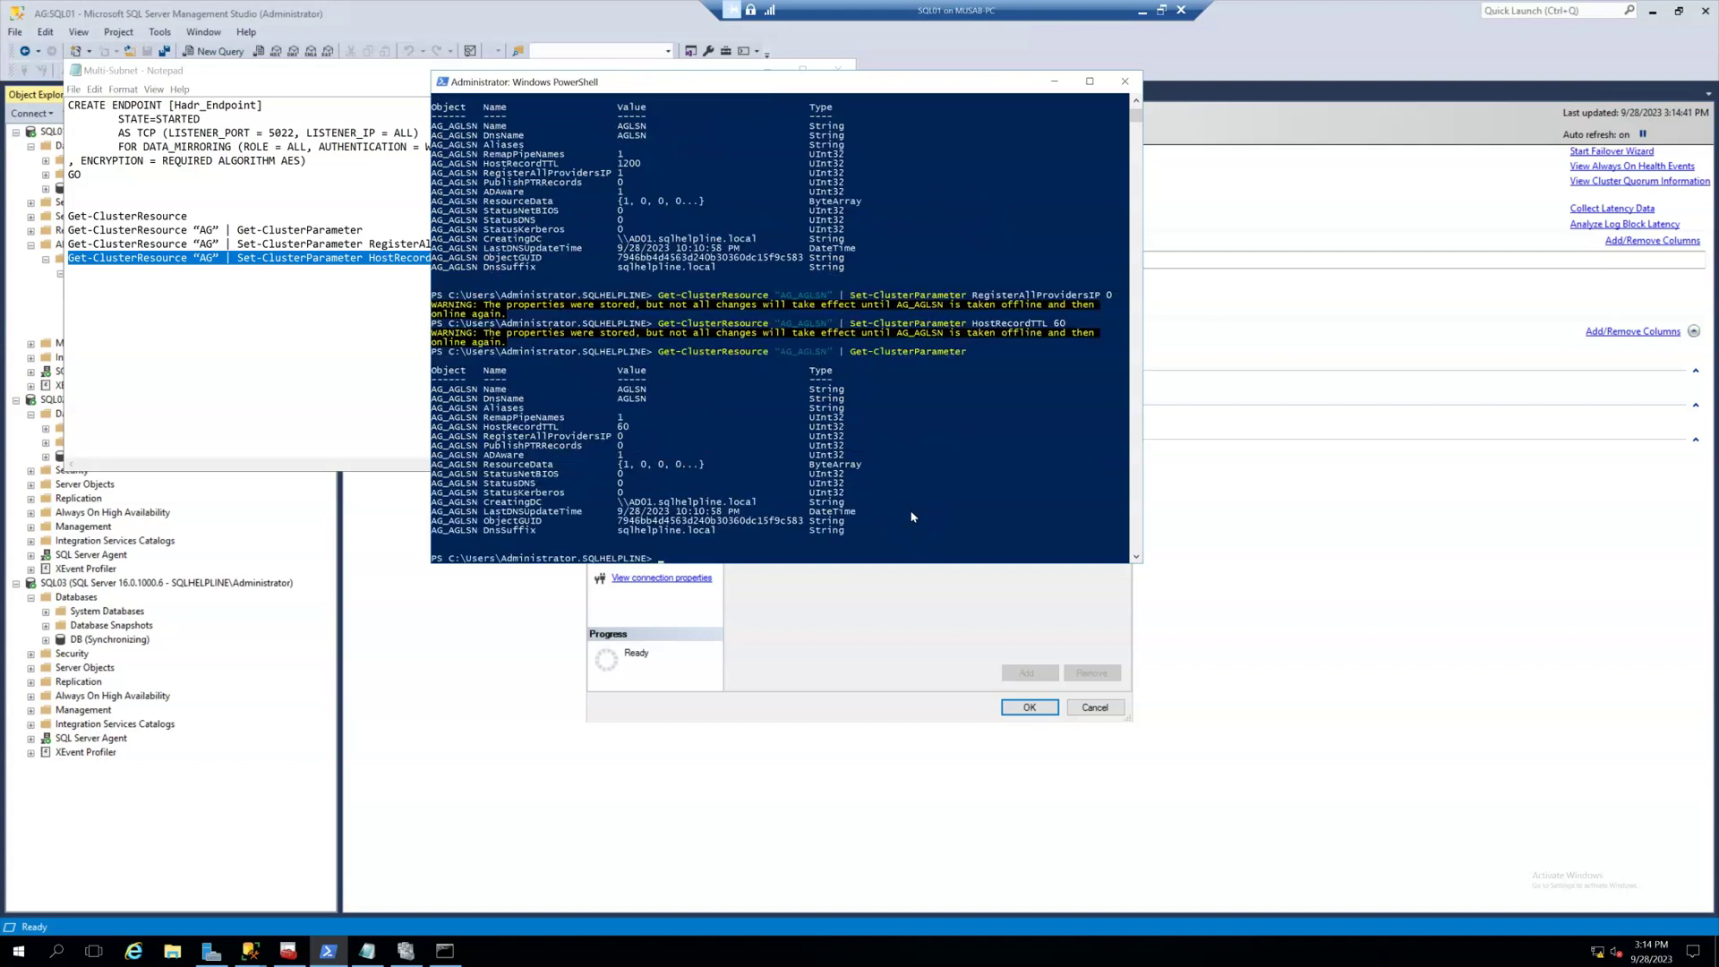
Switch to Failover Cluster Manager, stop the AG role and start it again.
{"action": "left_click", "coordinate": [404, 948]}
{"action": "left_click", "coordinate": [502, 141]}
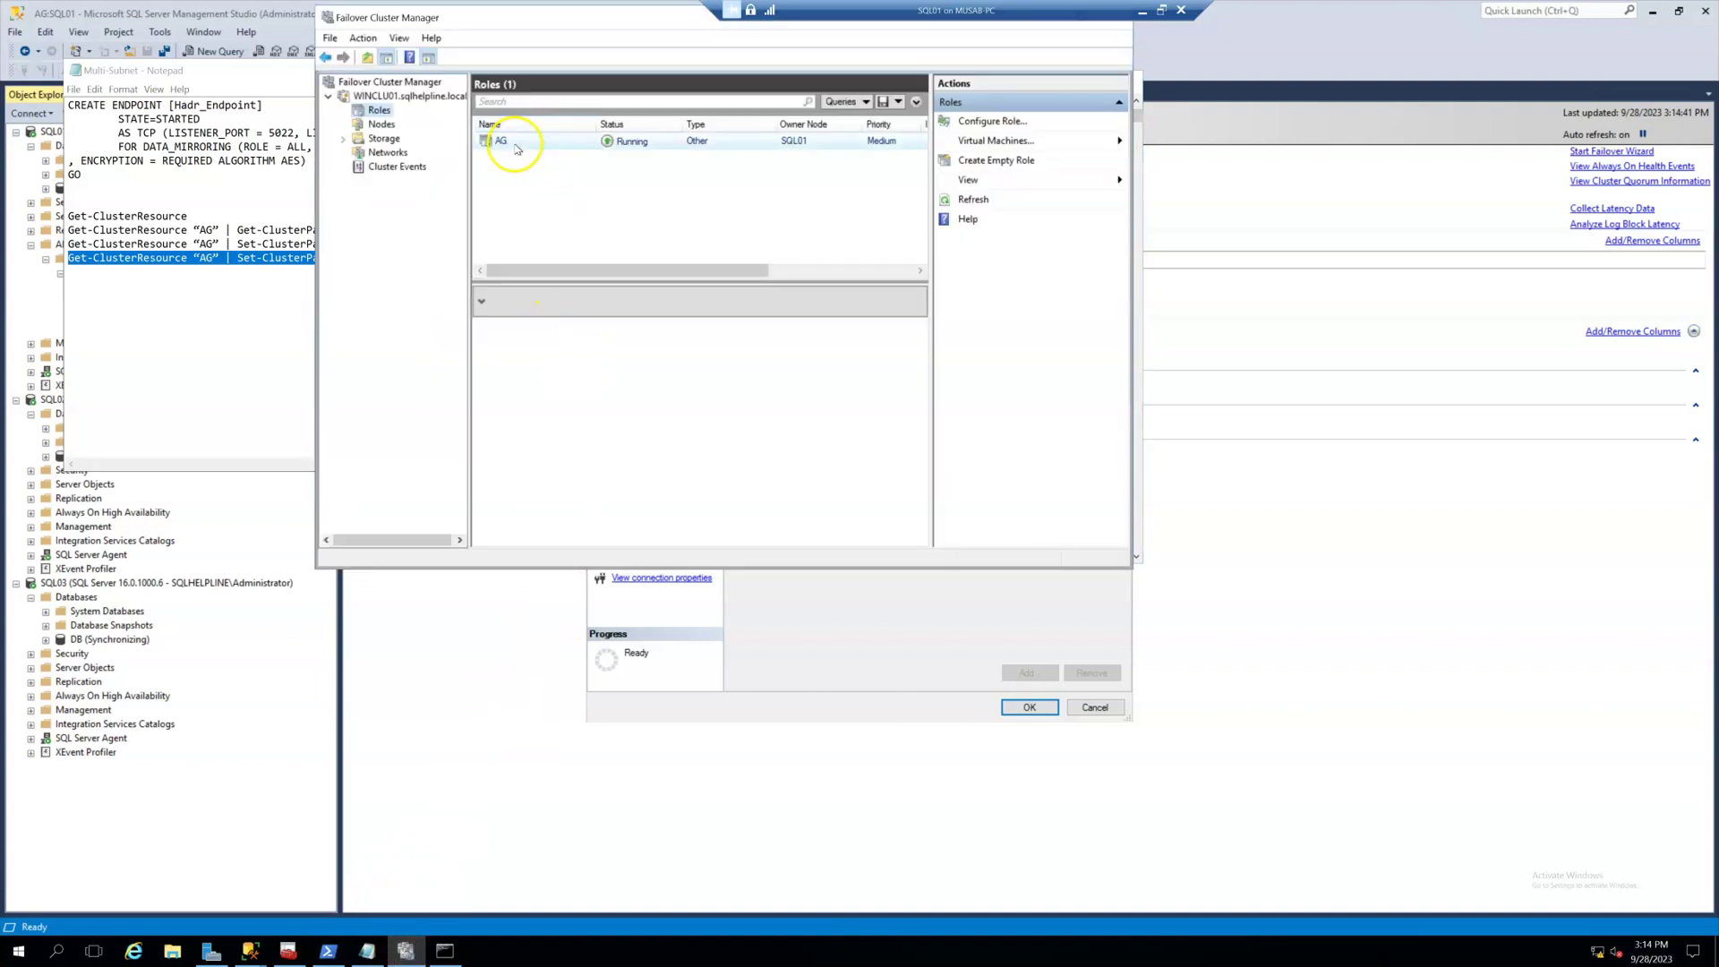
{"action": "right_click", "coordinate": [514, 148]}
{"action": "left_click", "coordinate": [537, 172]}
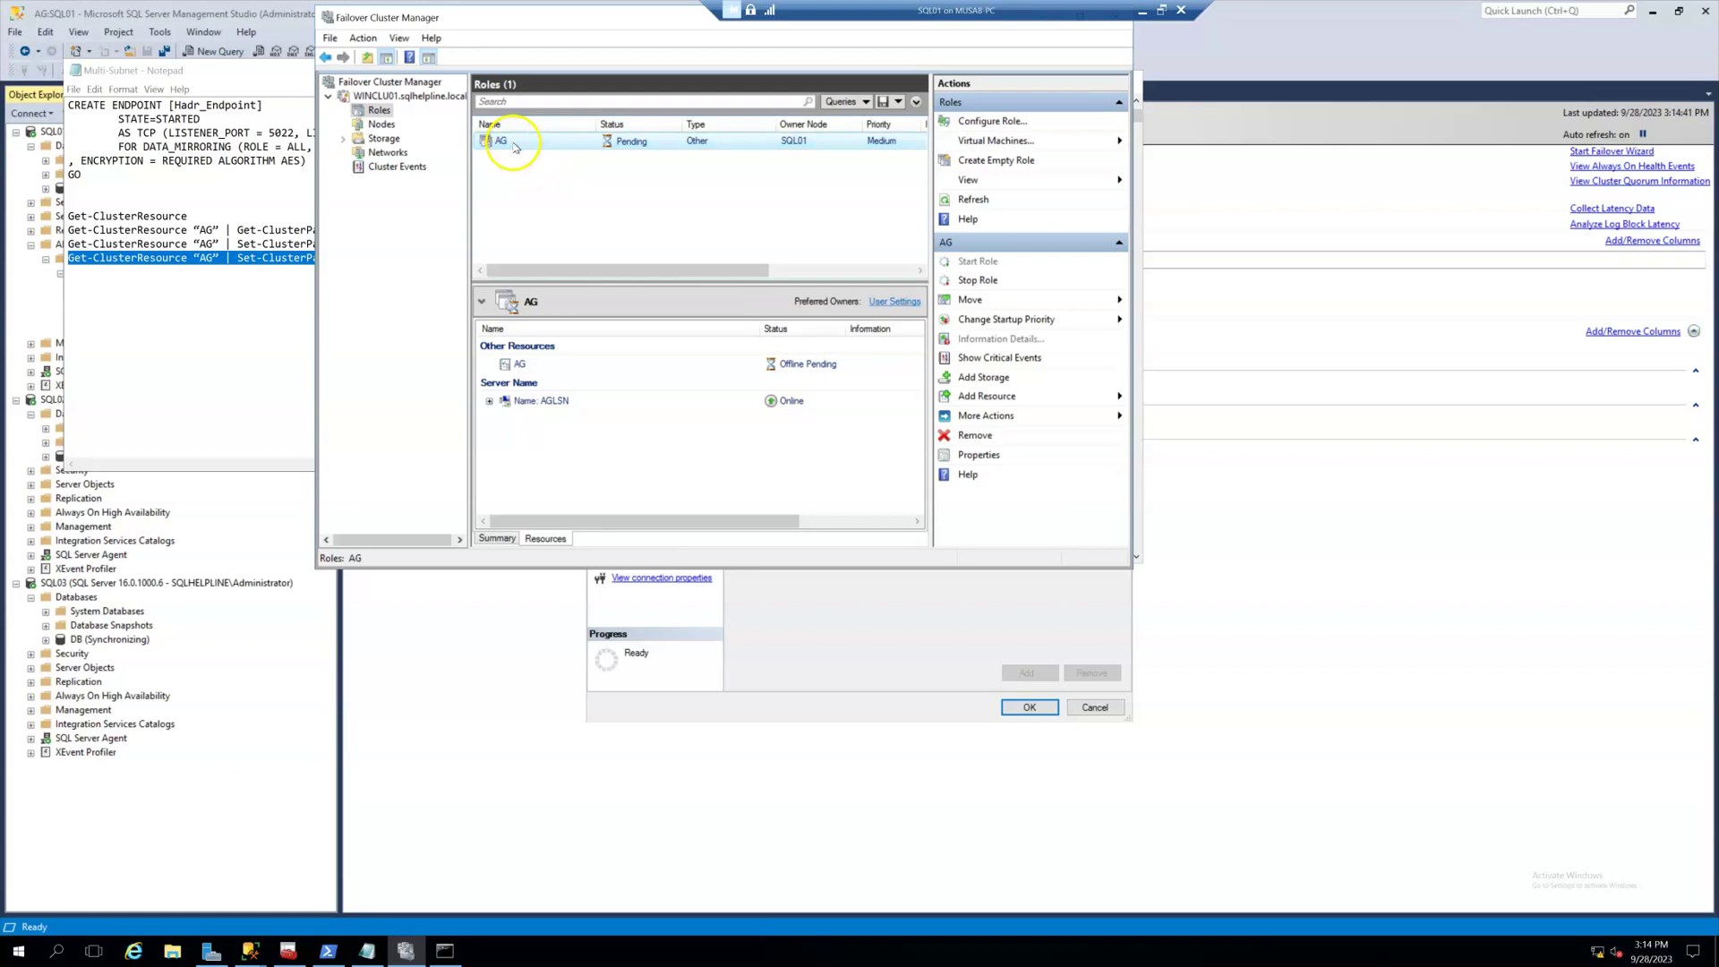
{"action": "right_click", "coordinate": [514, 149]}
{"action": "left_click", "coordinate": [528, 154]}
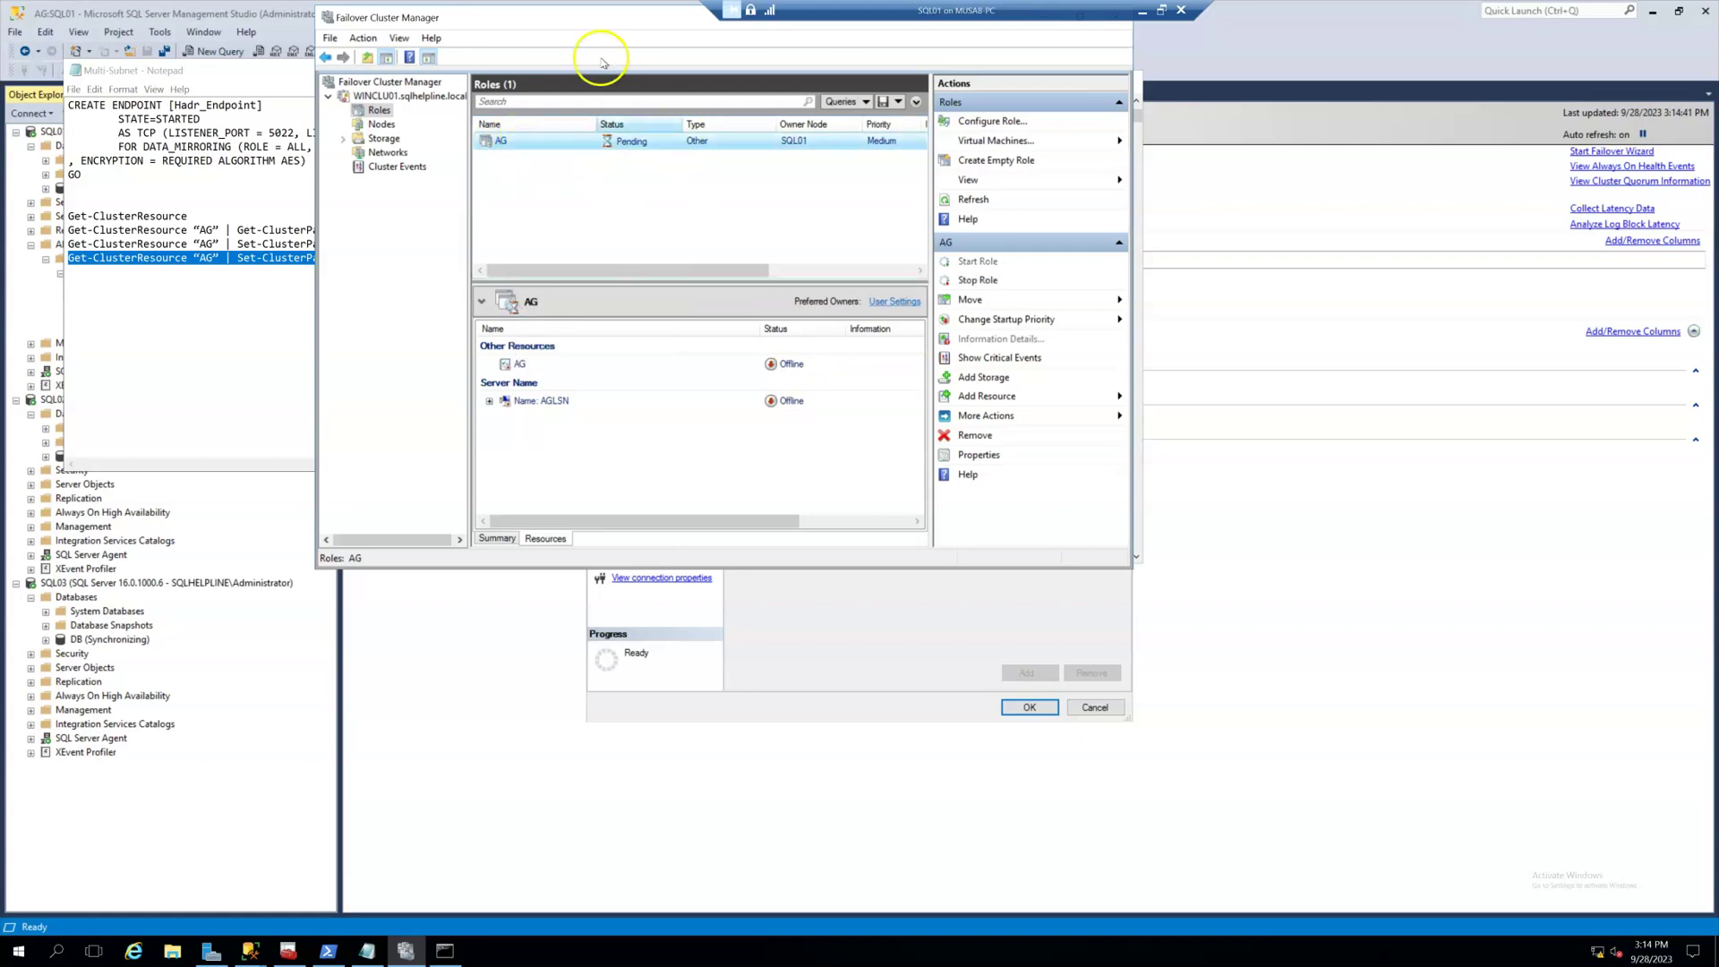
Expand server name AGLSN in the AG role's resources to examine its IP addresses, and minimize Failover Cluster Manager.
{"action": "left_click_drag", "start_coordinate": [554, 18], "coordinate": [553, 115]}
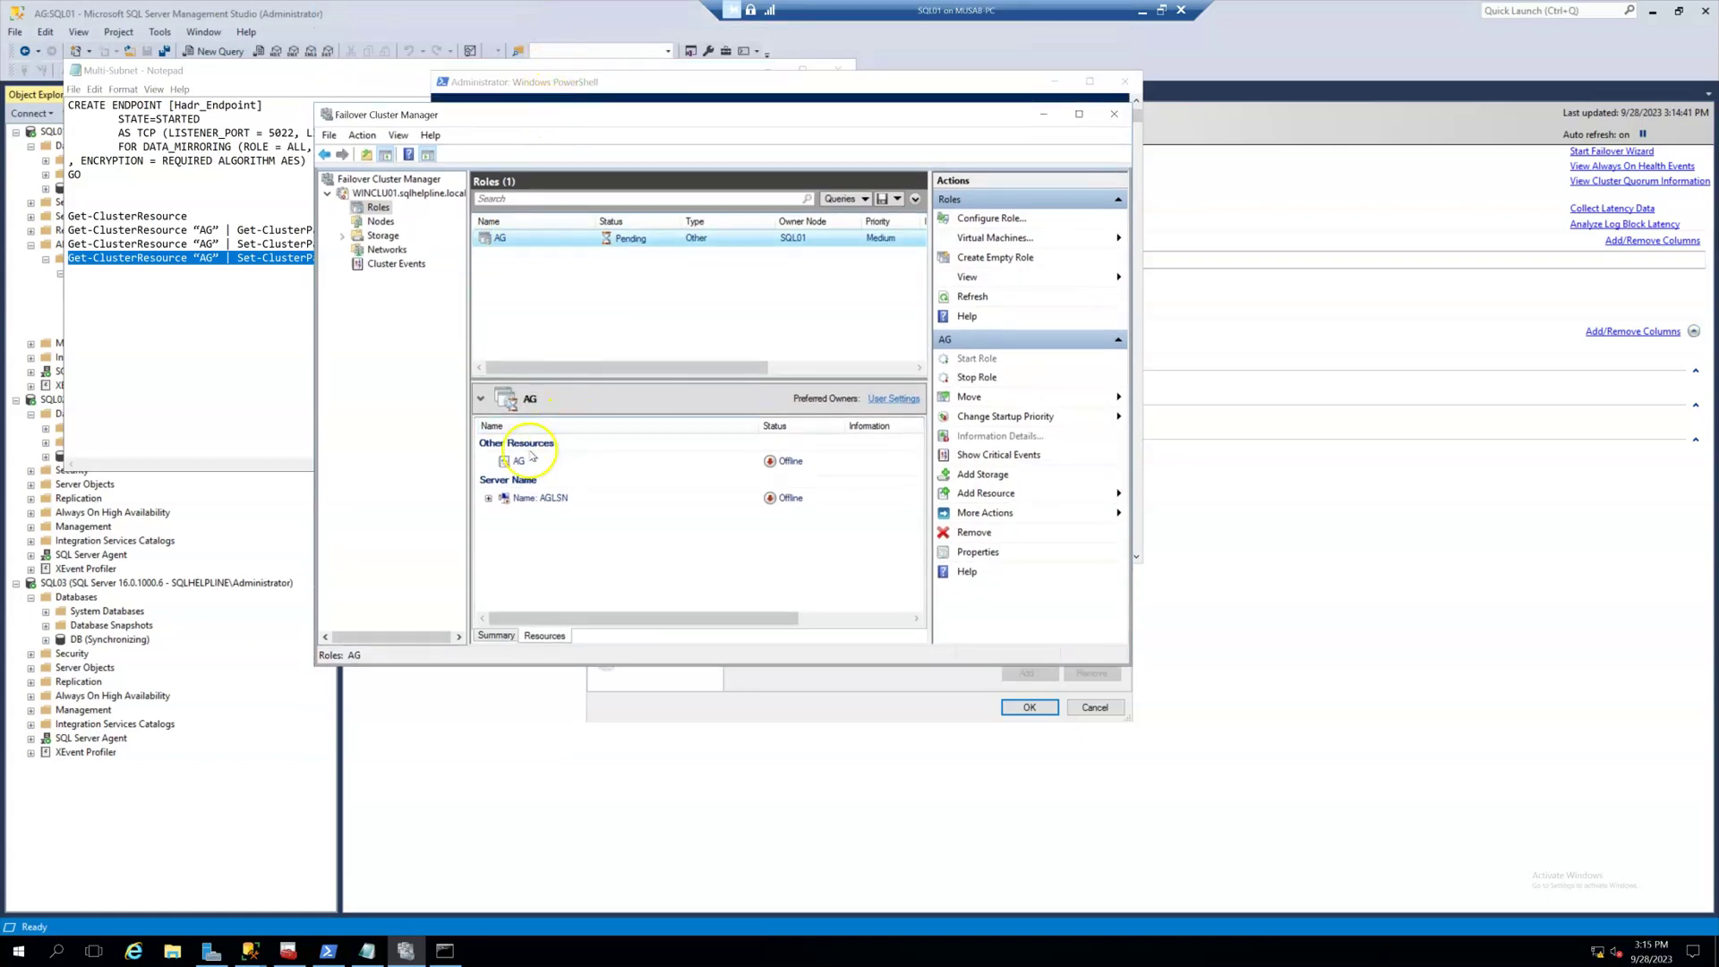
{"action": "left_click", "coordinate": [489, 498]}
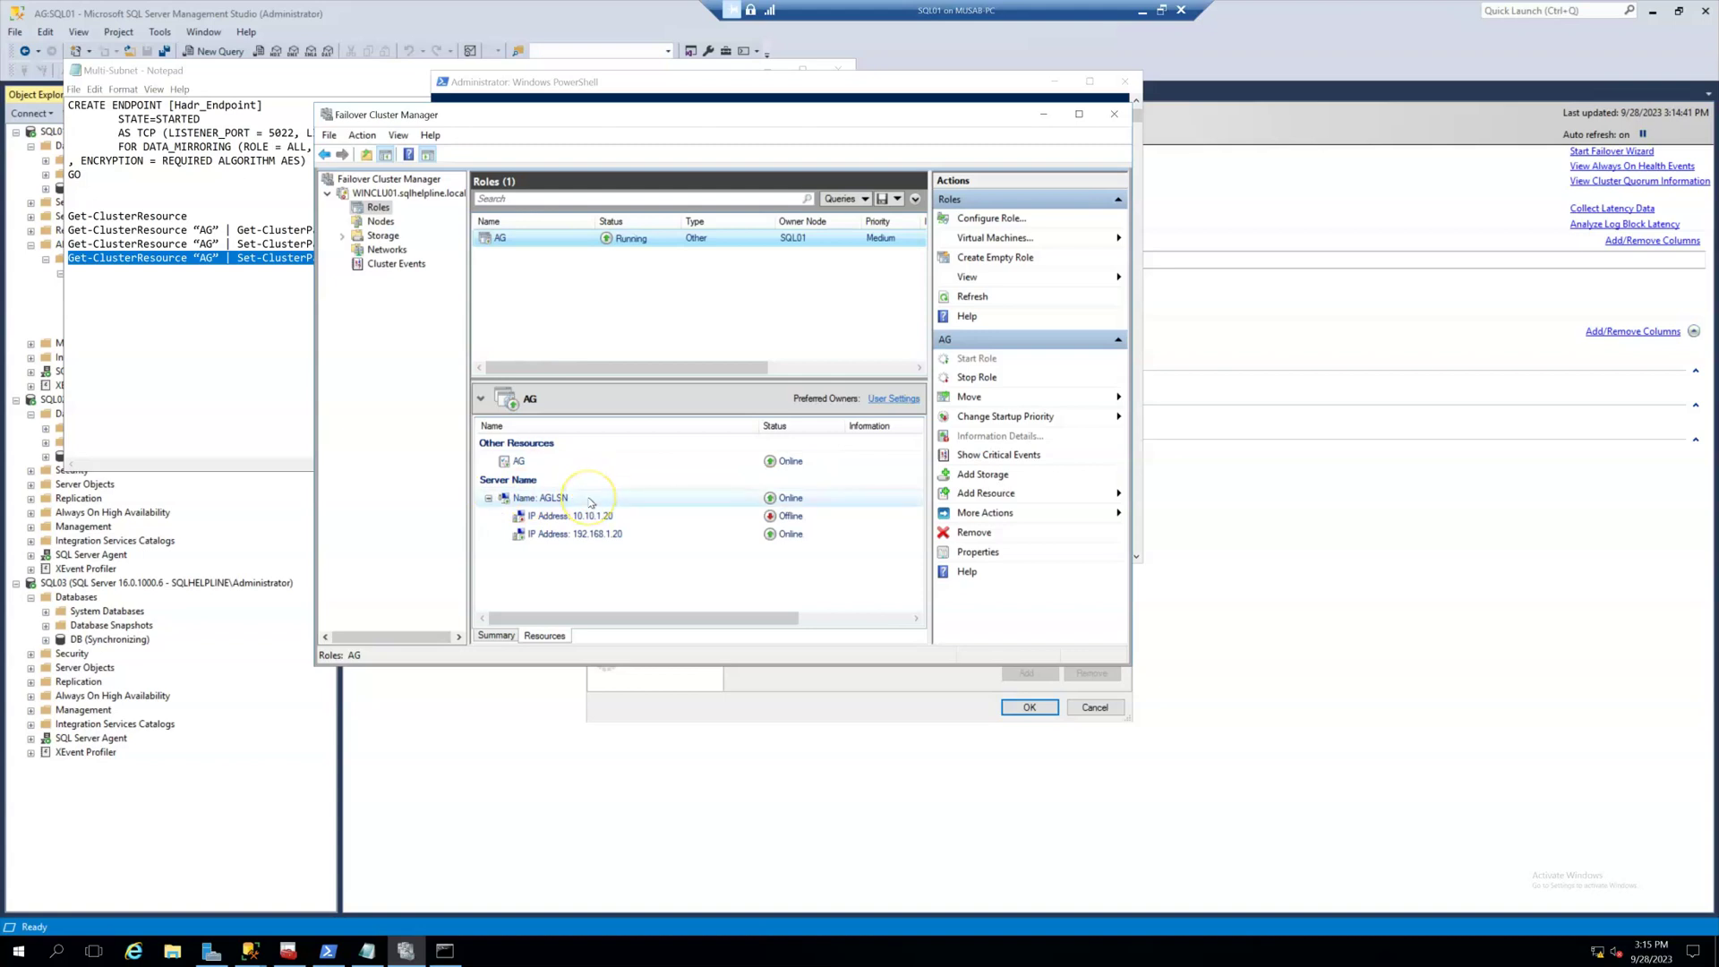
{"action": "left_click", "coordinate": [1043, 114]}
In SQL Server Management Studio, start a failover of availability group AG with SQL03 as the new primary replica and connect to SQL03.
{"action": "left_click", "coordinate": [474, 716]}
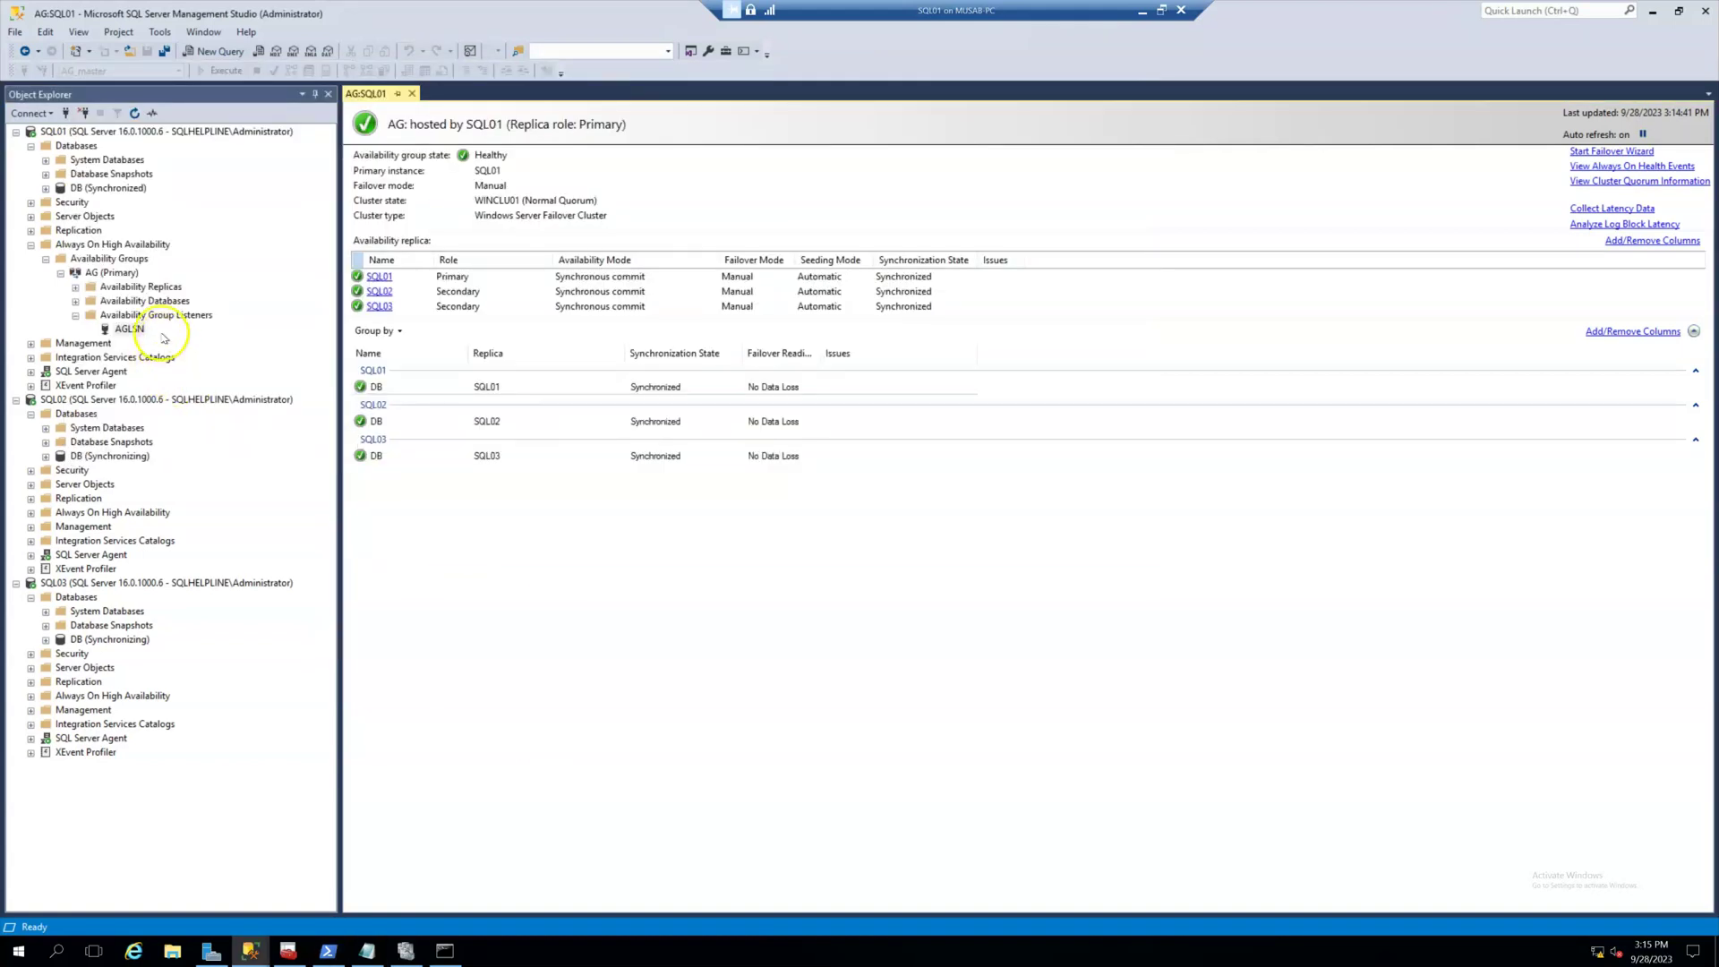
{"action": "right_click", "coordinate": [132, 272]}
{"action": "left_click", "coordinate": [188, 353]}
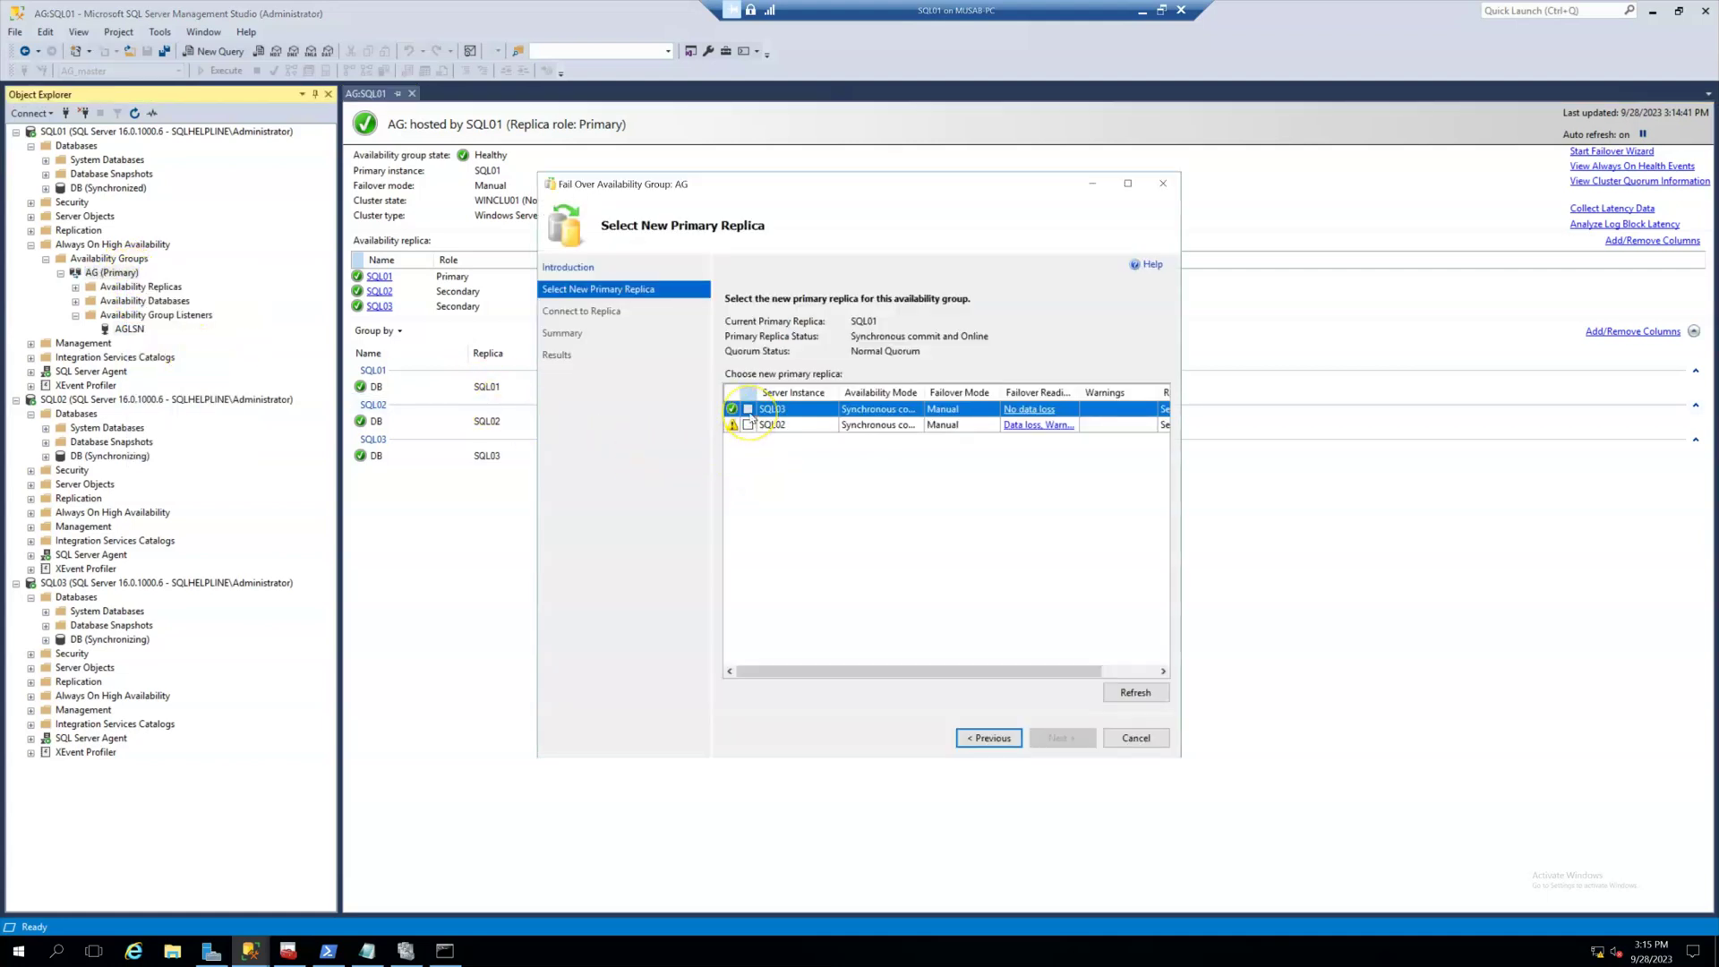
{"action": "left_click", "coordinate": [749, 409]}
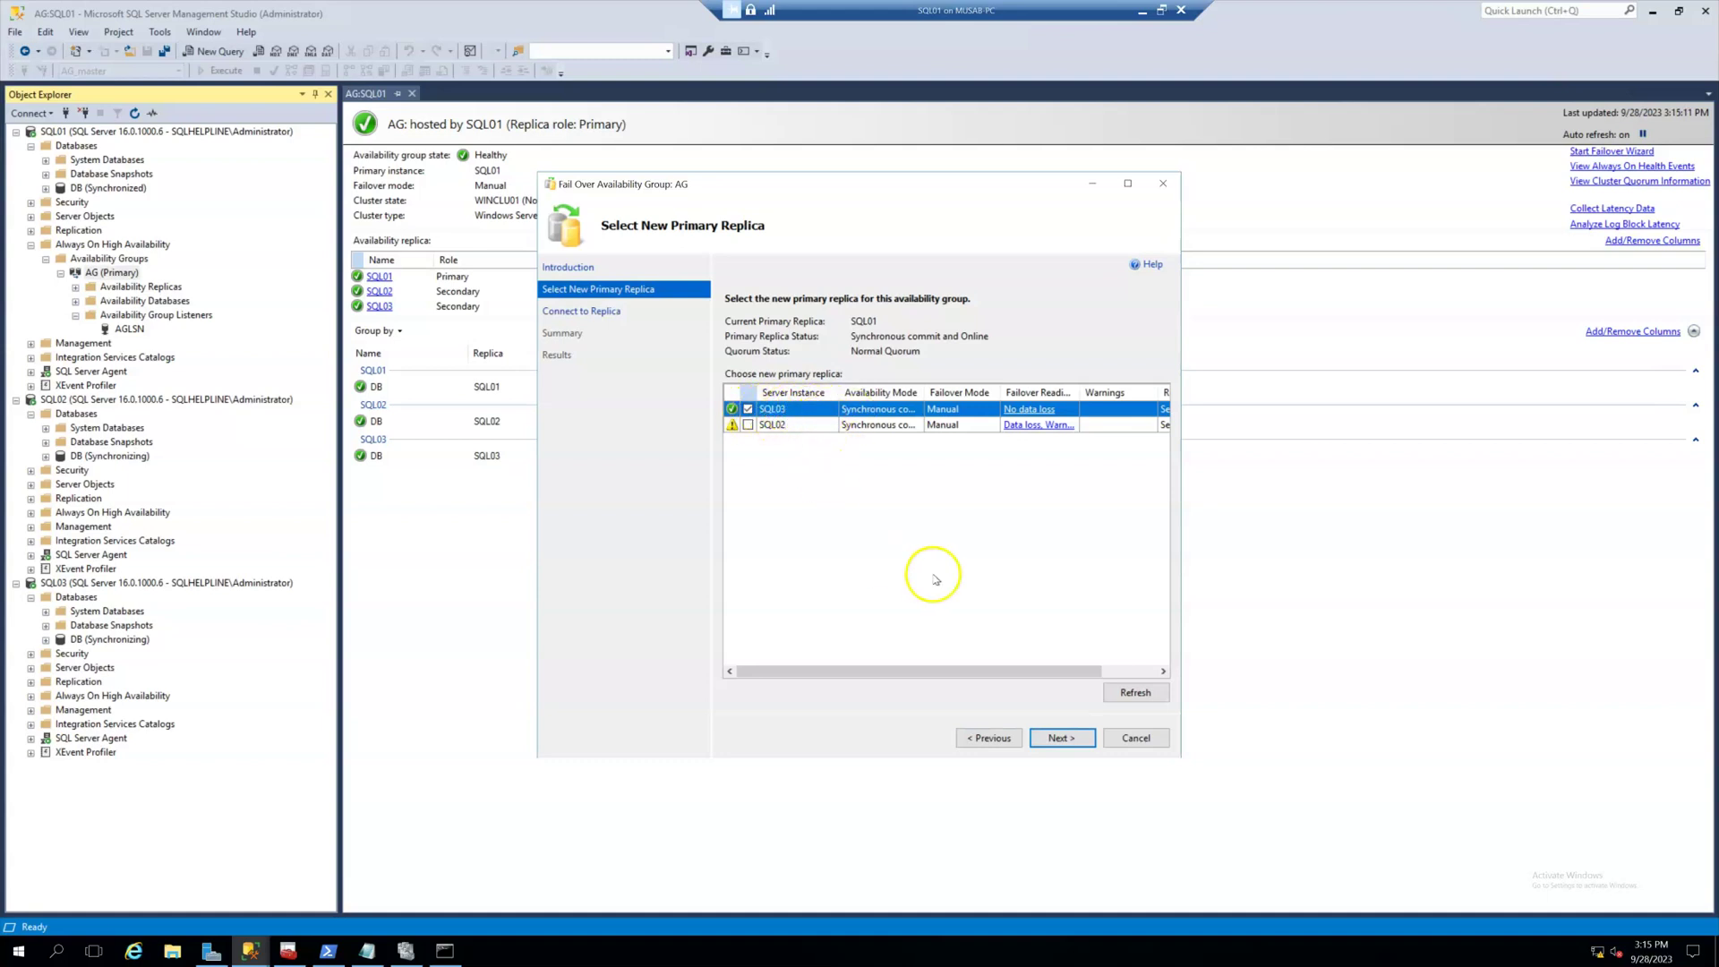
{"action": "left_click", "coordinate": [1062, 738]}
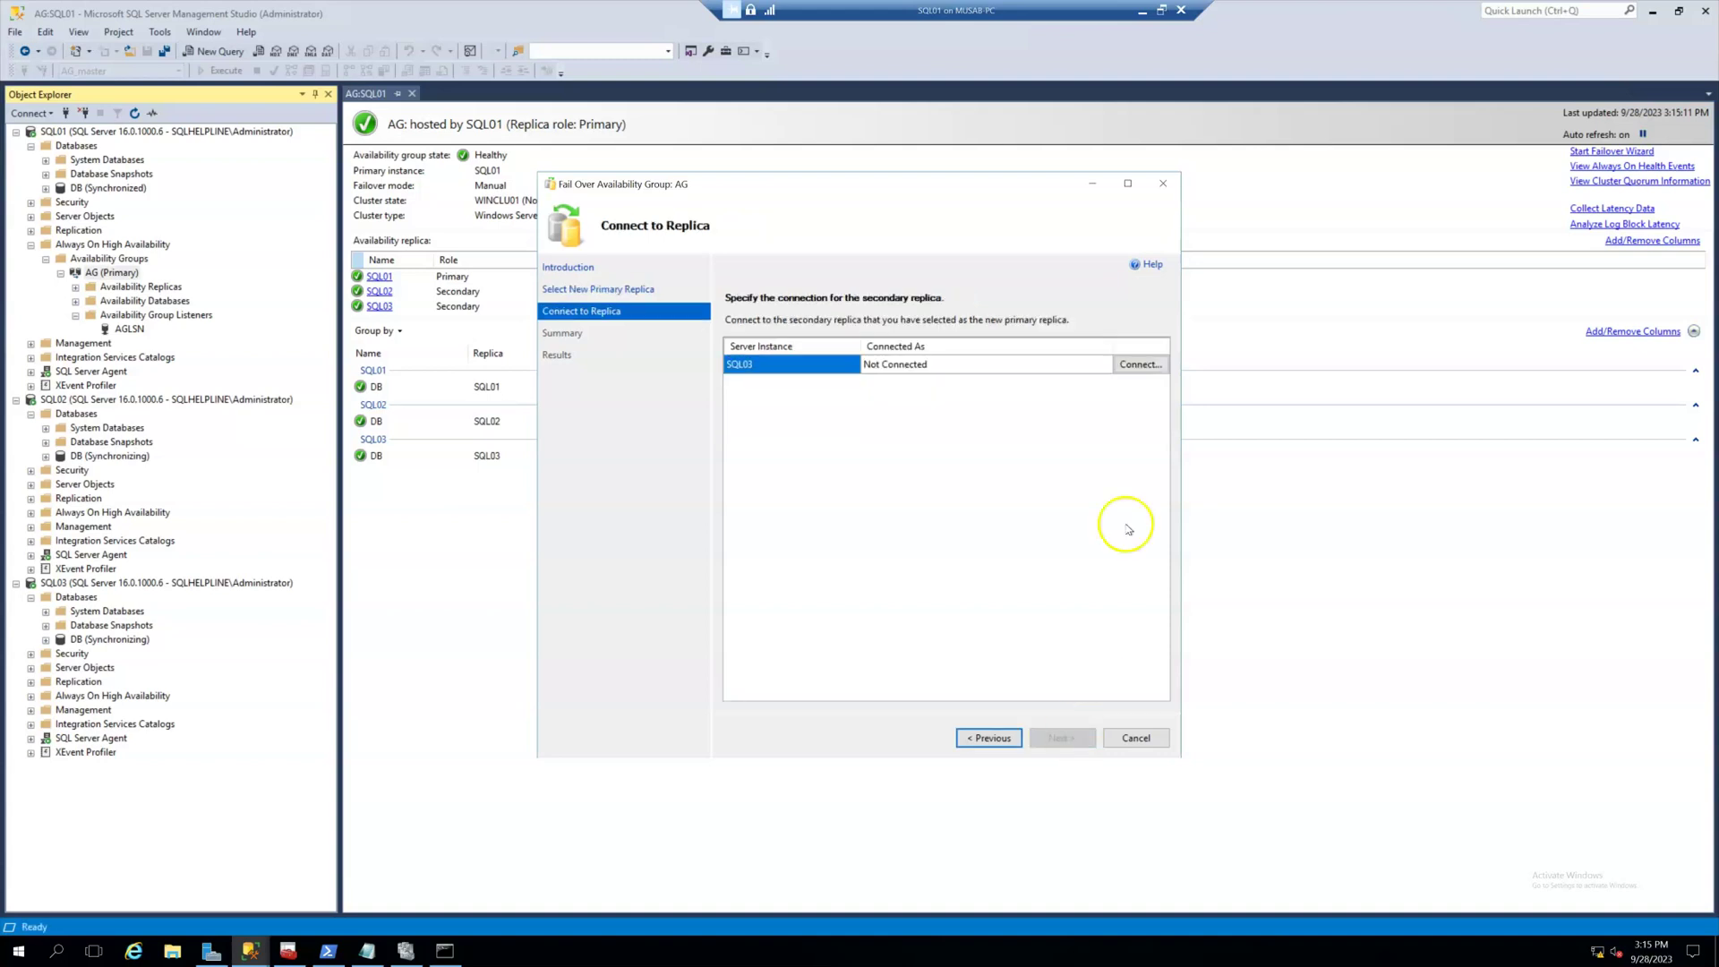
{"action": "left_click", "coordinate": [1139, 364]}
{"action": "left_click", "coordinate": [810, 493]}
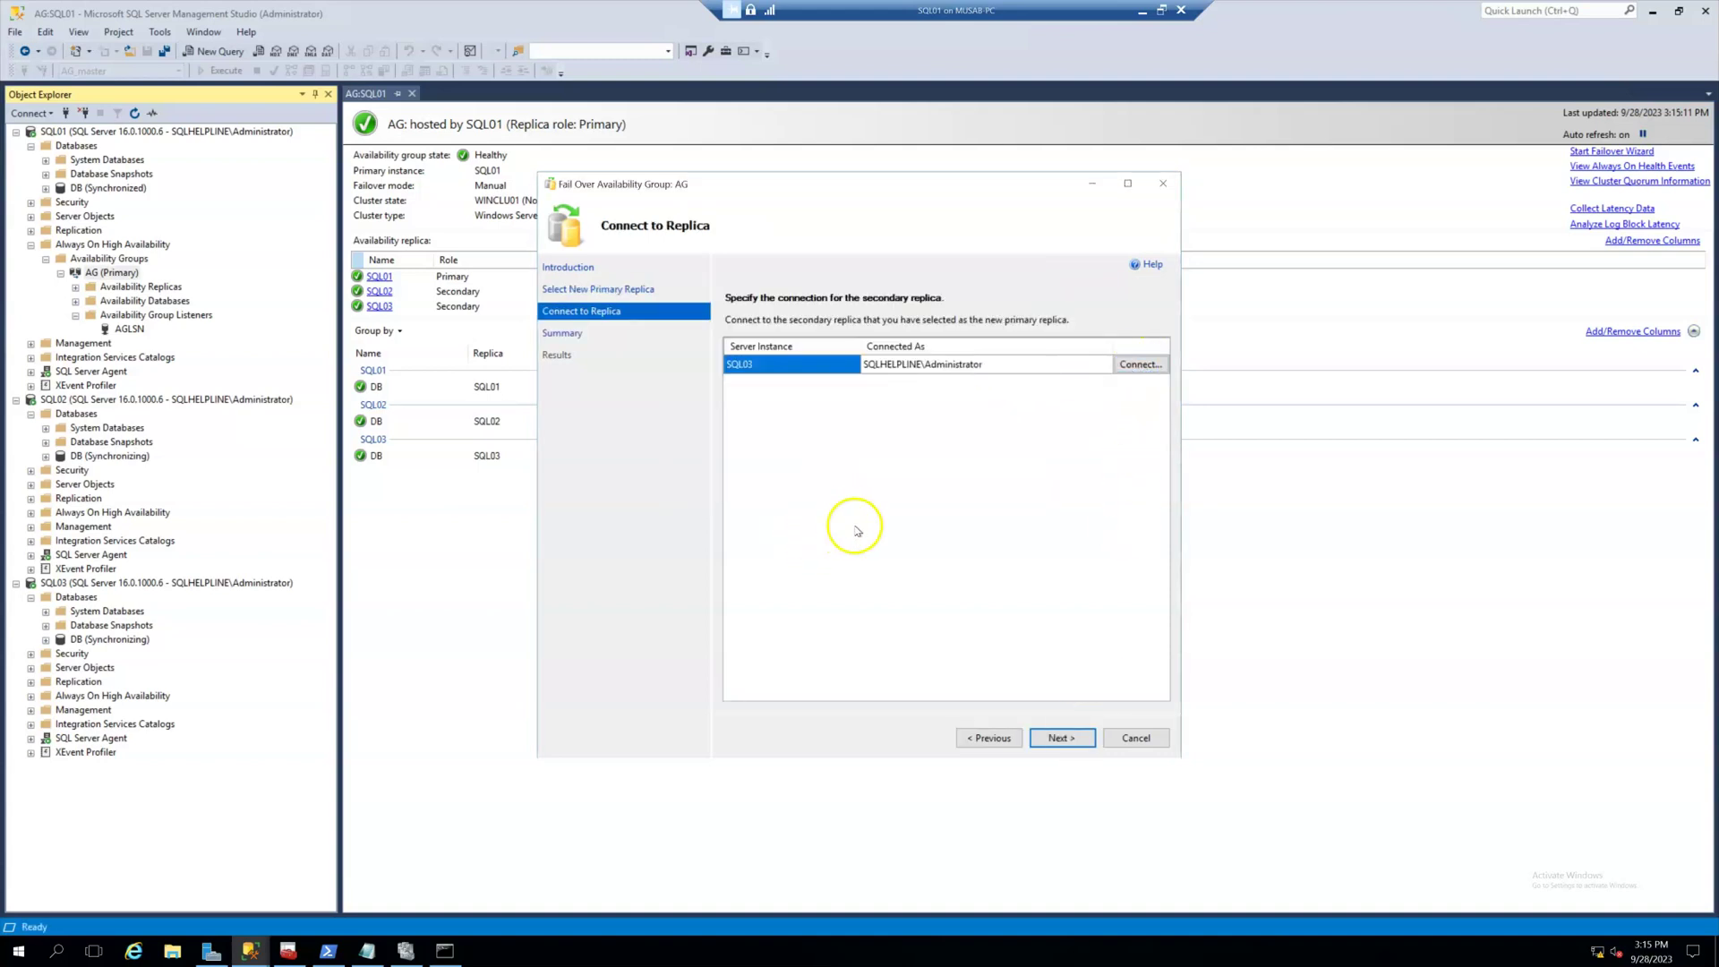
{"action": "left_click", "coordinate": [1074, 740]}
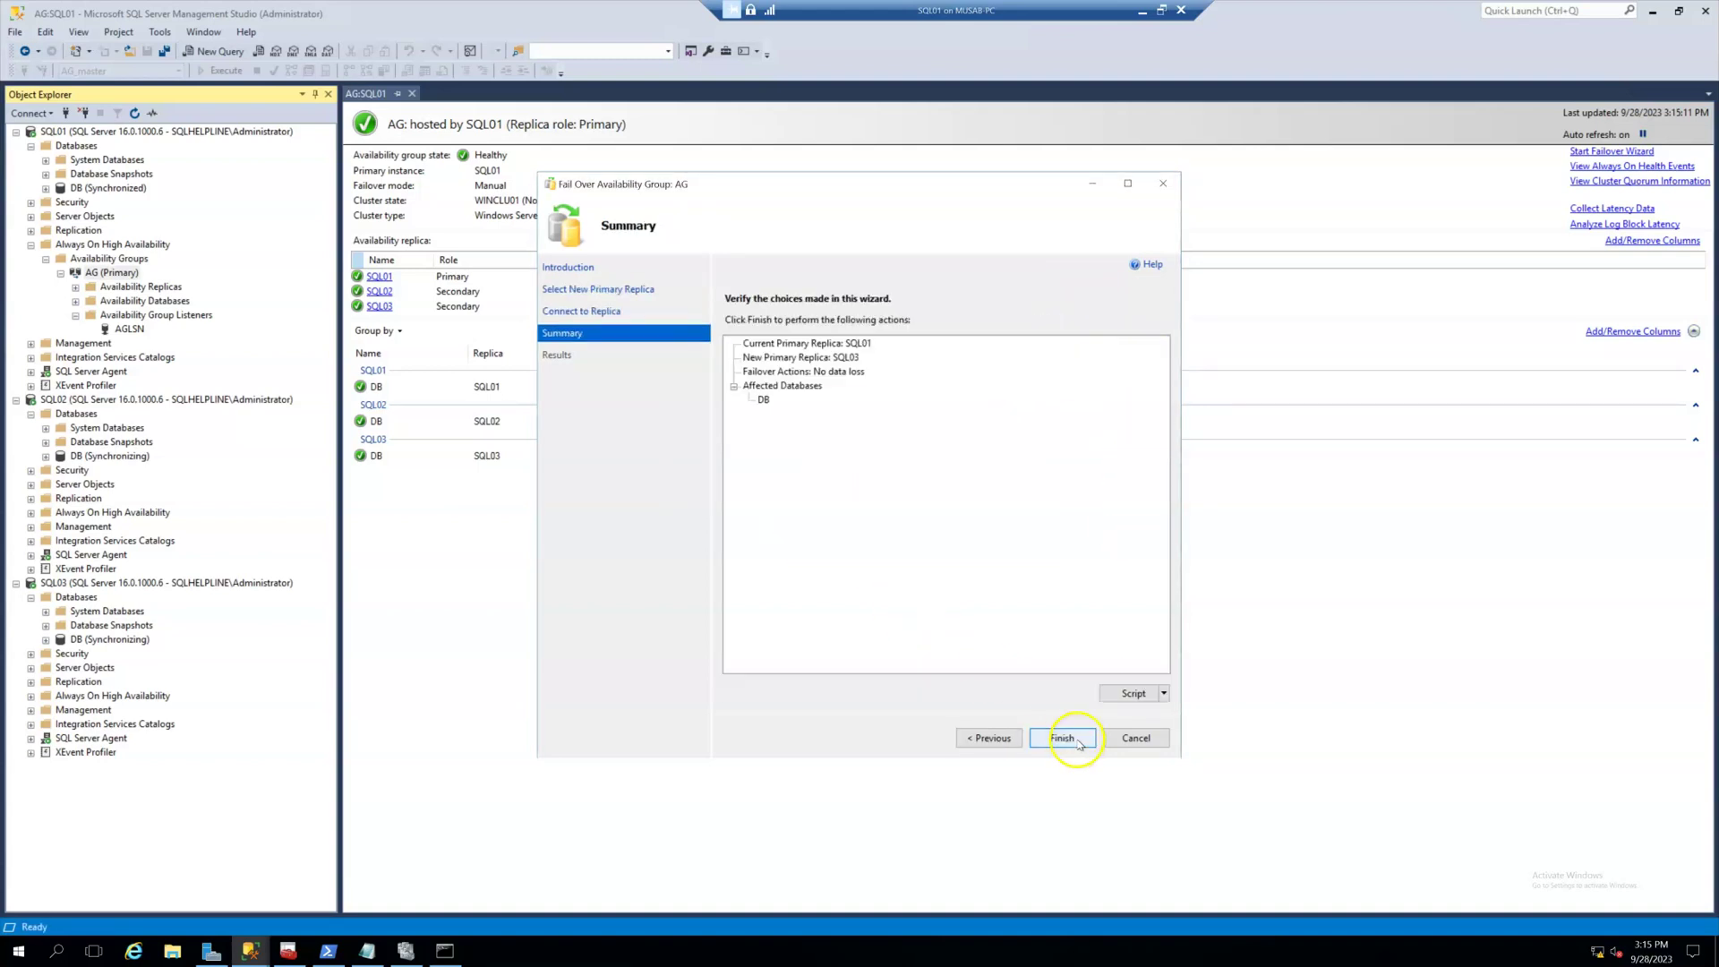
Script the failover of AG to a new query window, run the failover to SQL03 and close the wizard.
{"action": "left_click", "coordinate": [1115, 699]}
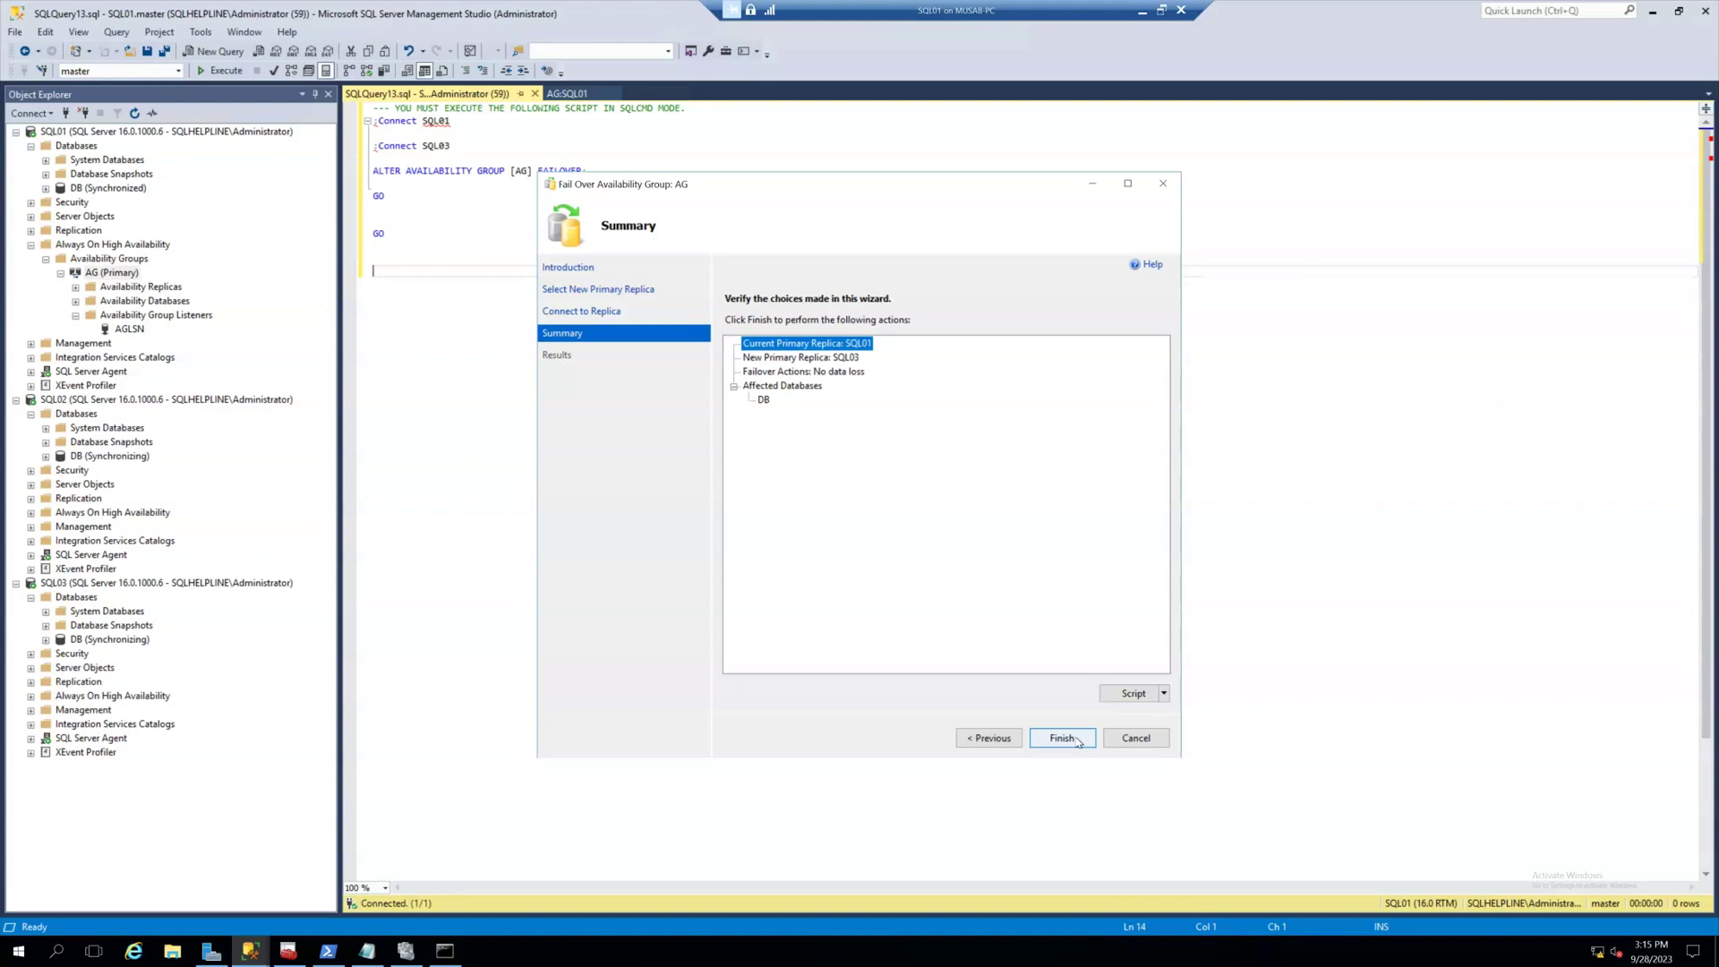
{"action": "left_click", "coordinate": [1062, 737]}
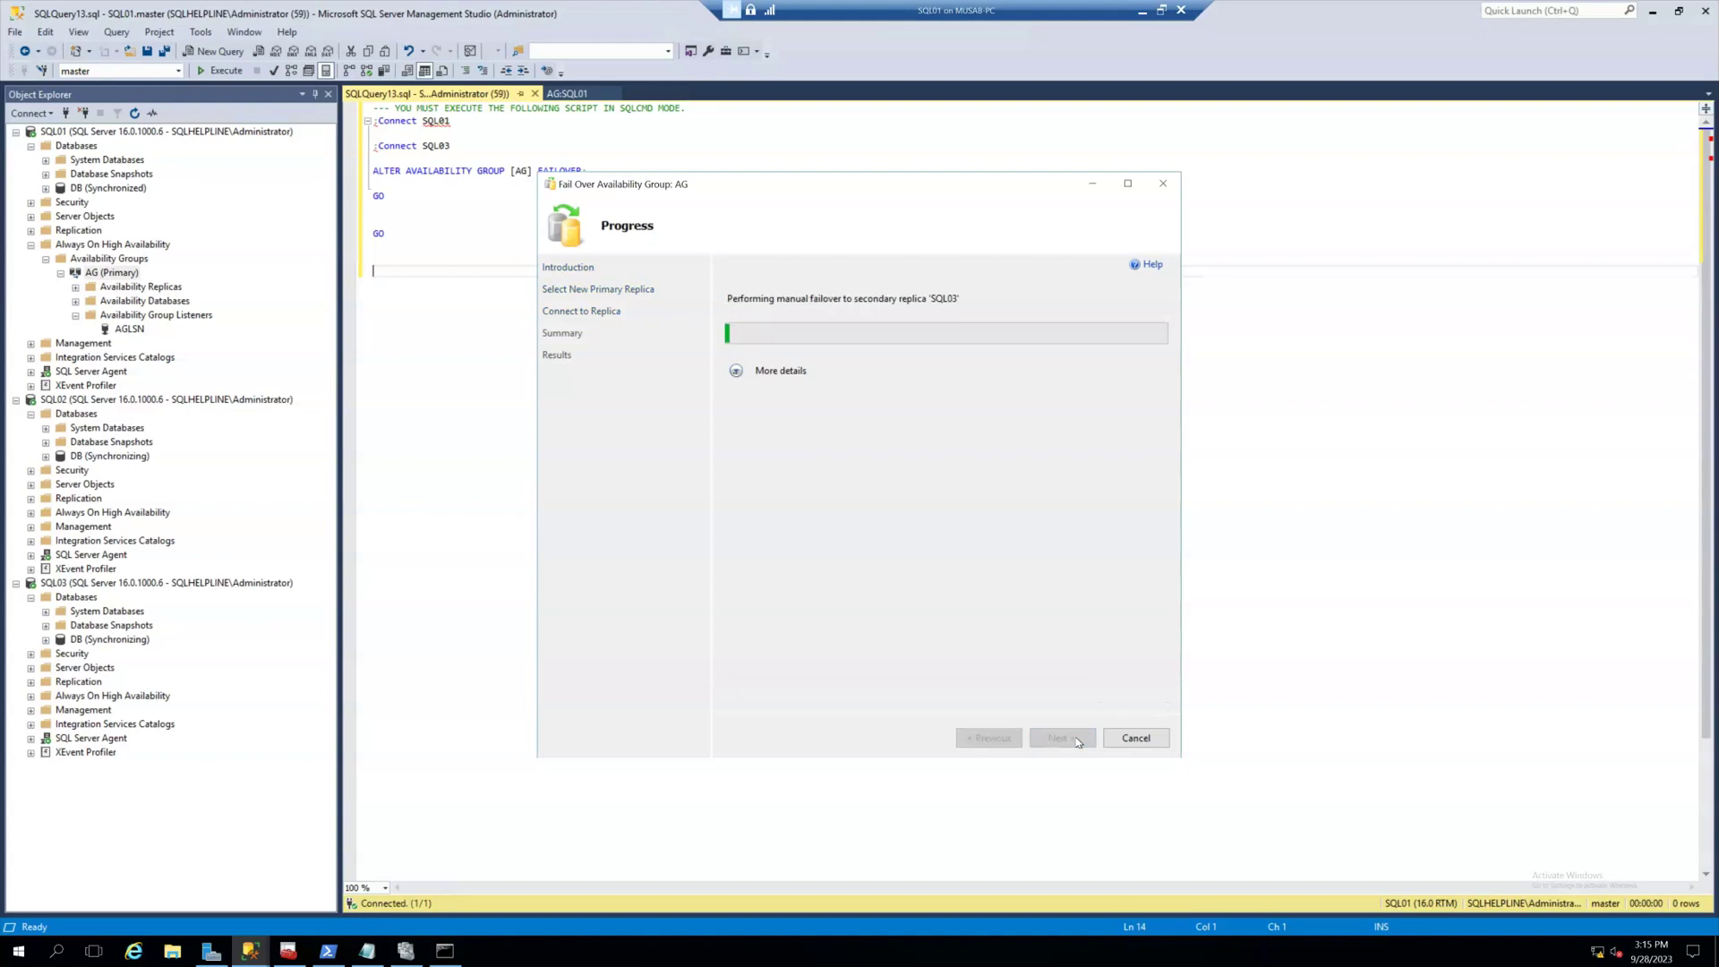
{"action": "left_click", "coordinate": [732, 468]}
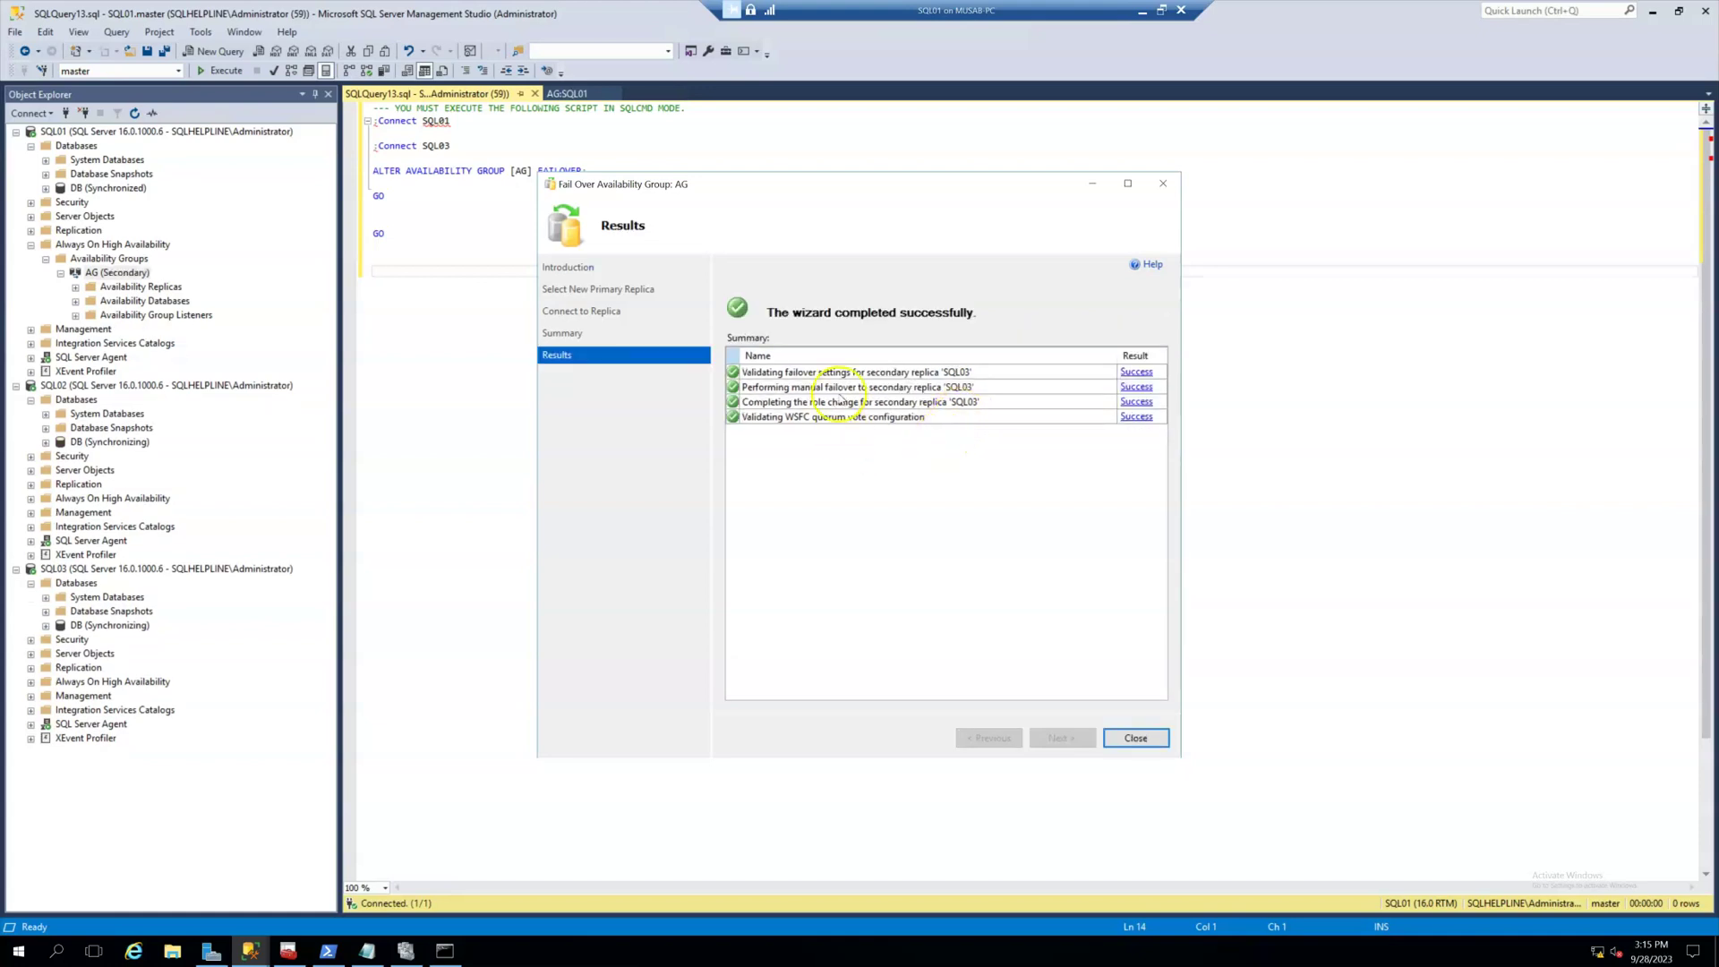
{"action": "left_click", "coordinate": [1135, 738]}
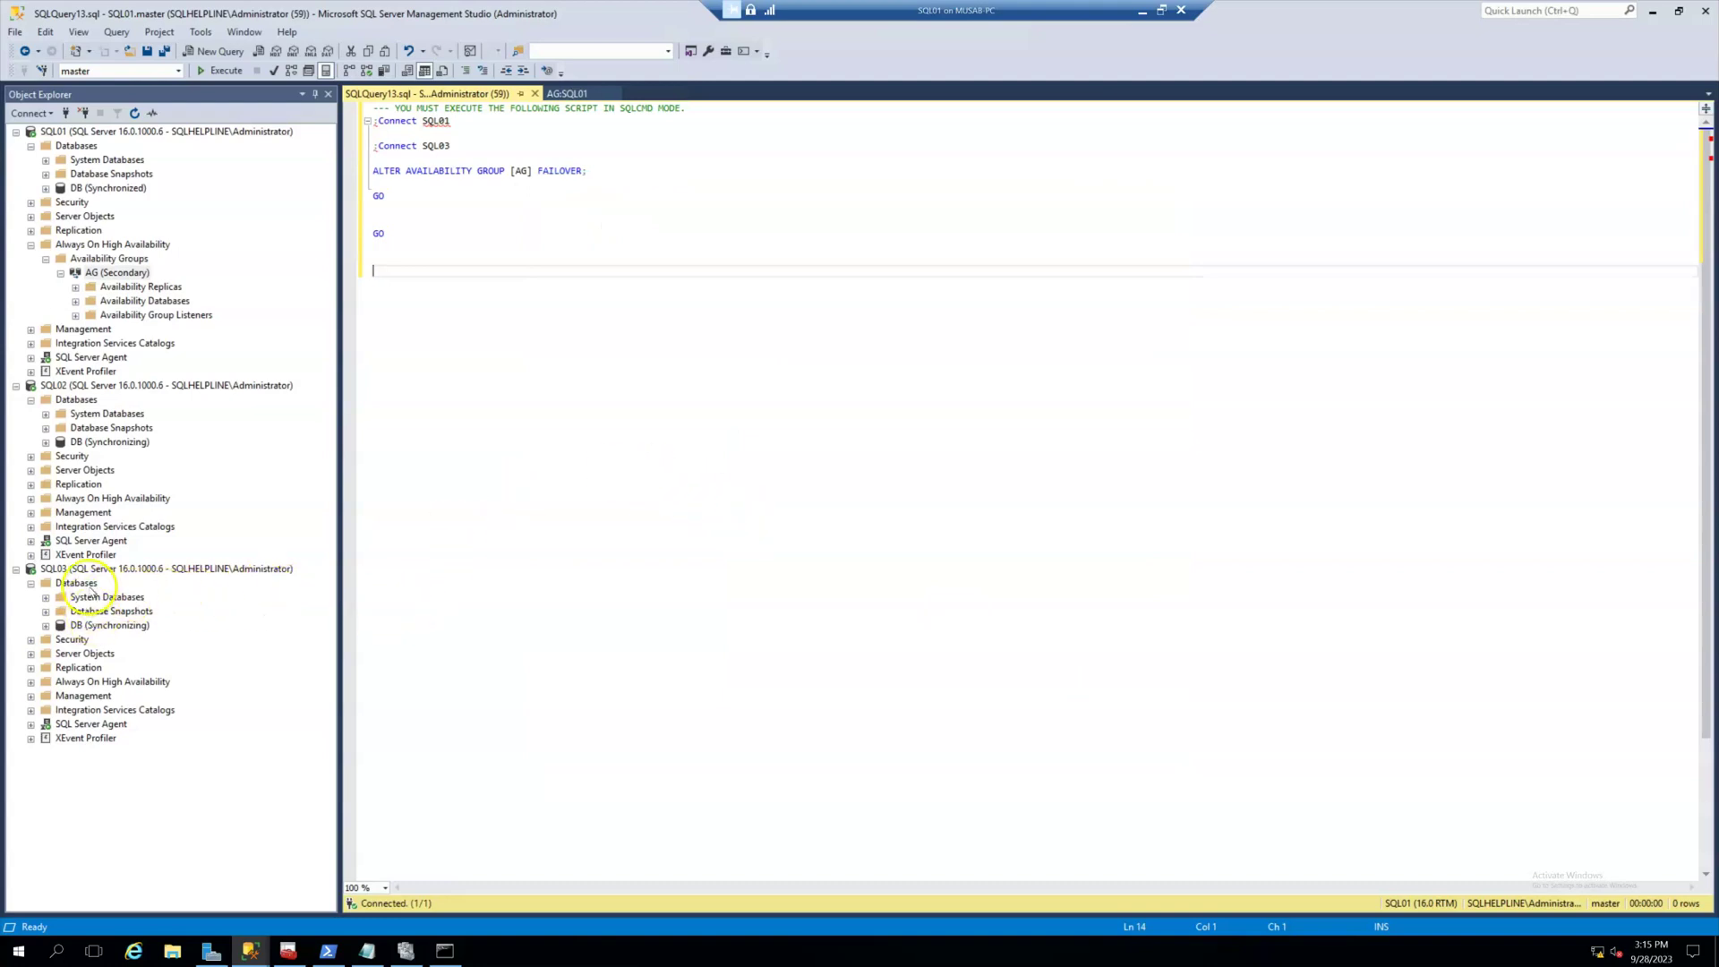
Expand Always On High Availability and Availability Groups under SQL03 to compare AG's role there with its role on SQL01.
{"action": "double_click", "coordinate": [121, 682]}
{"action": "double_click", "coordinate": [123, 698]}
{"action": "left_click", "coordinate": [112, 710]}
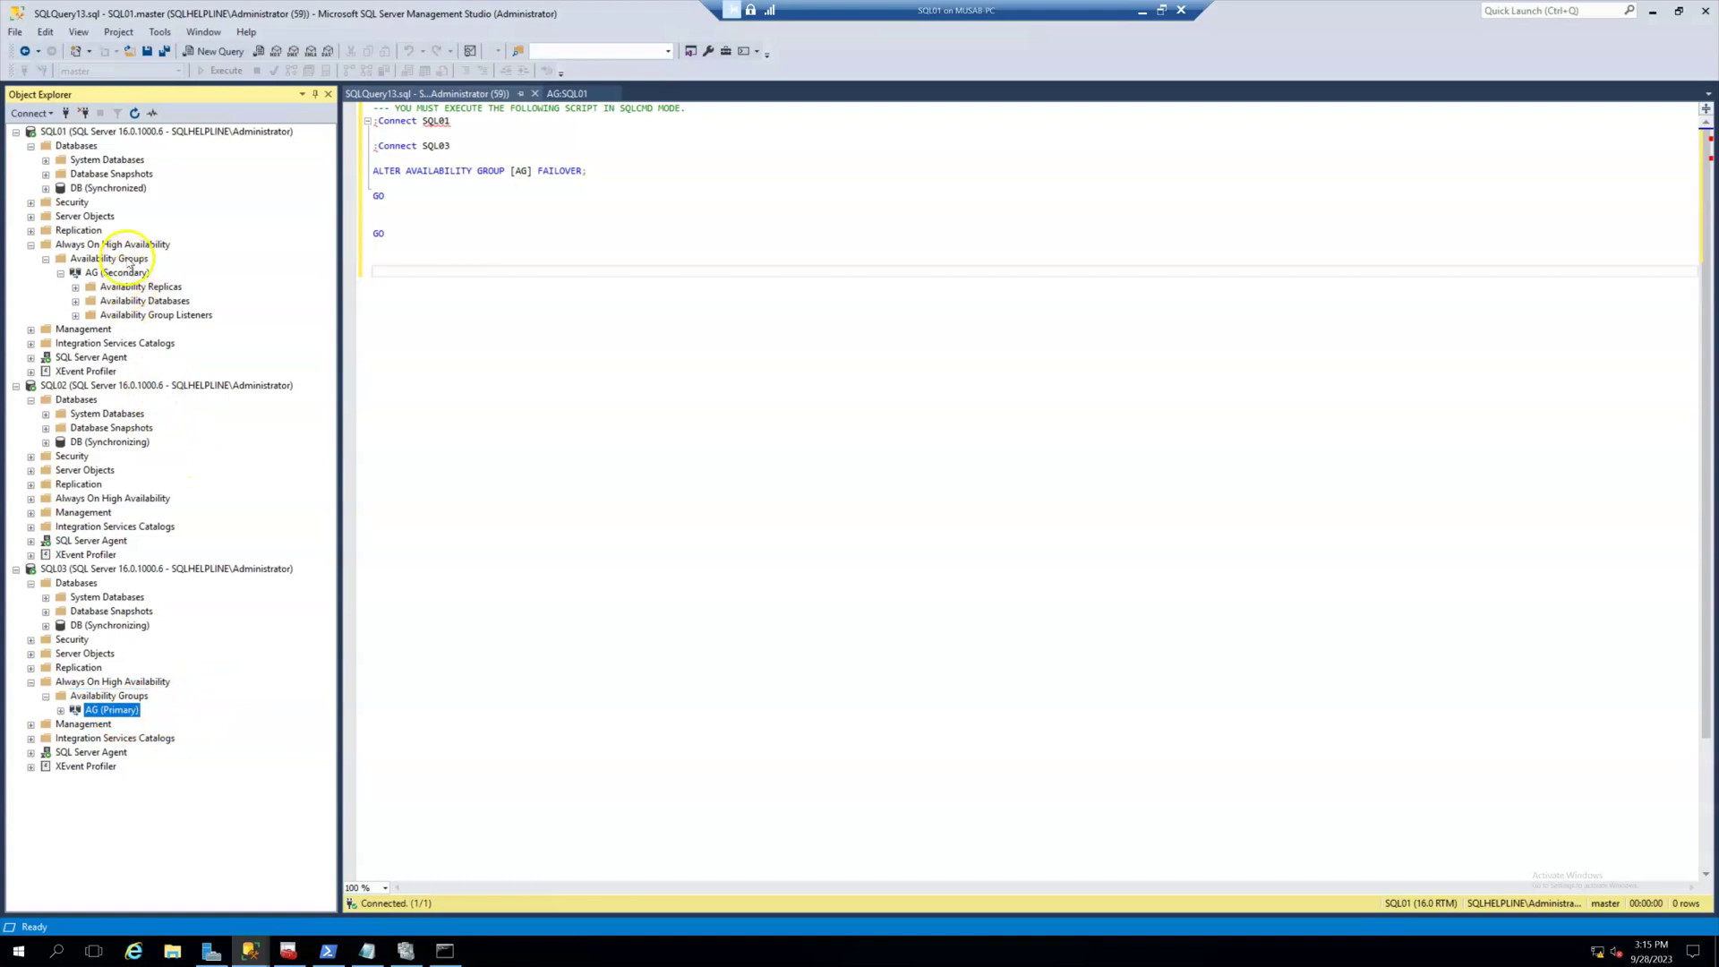
{"action": "left_click", "coordinate": [116, 259]}
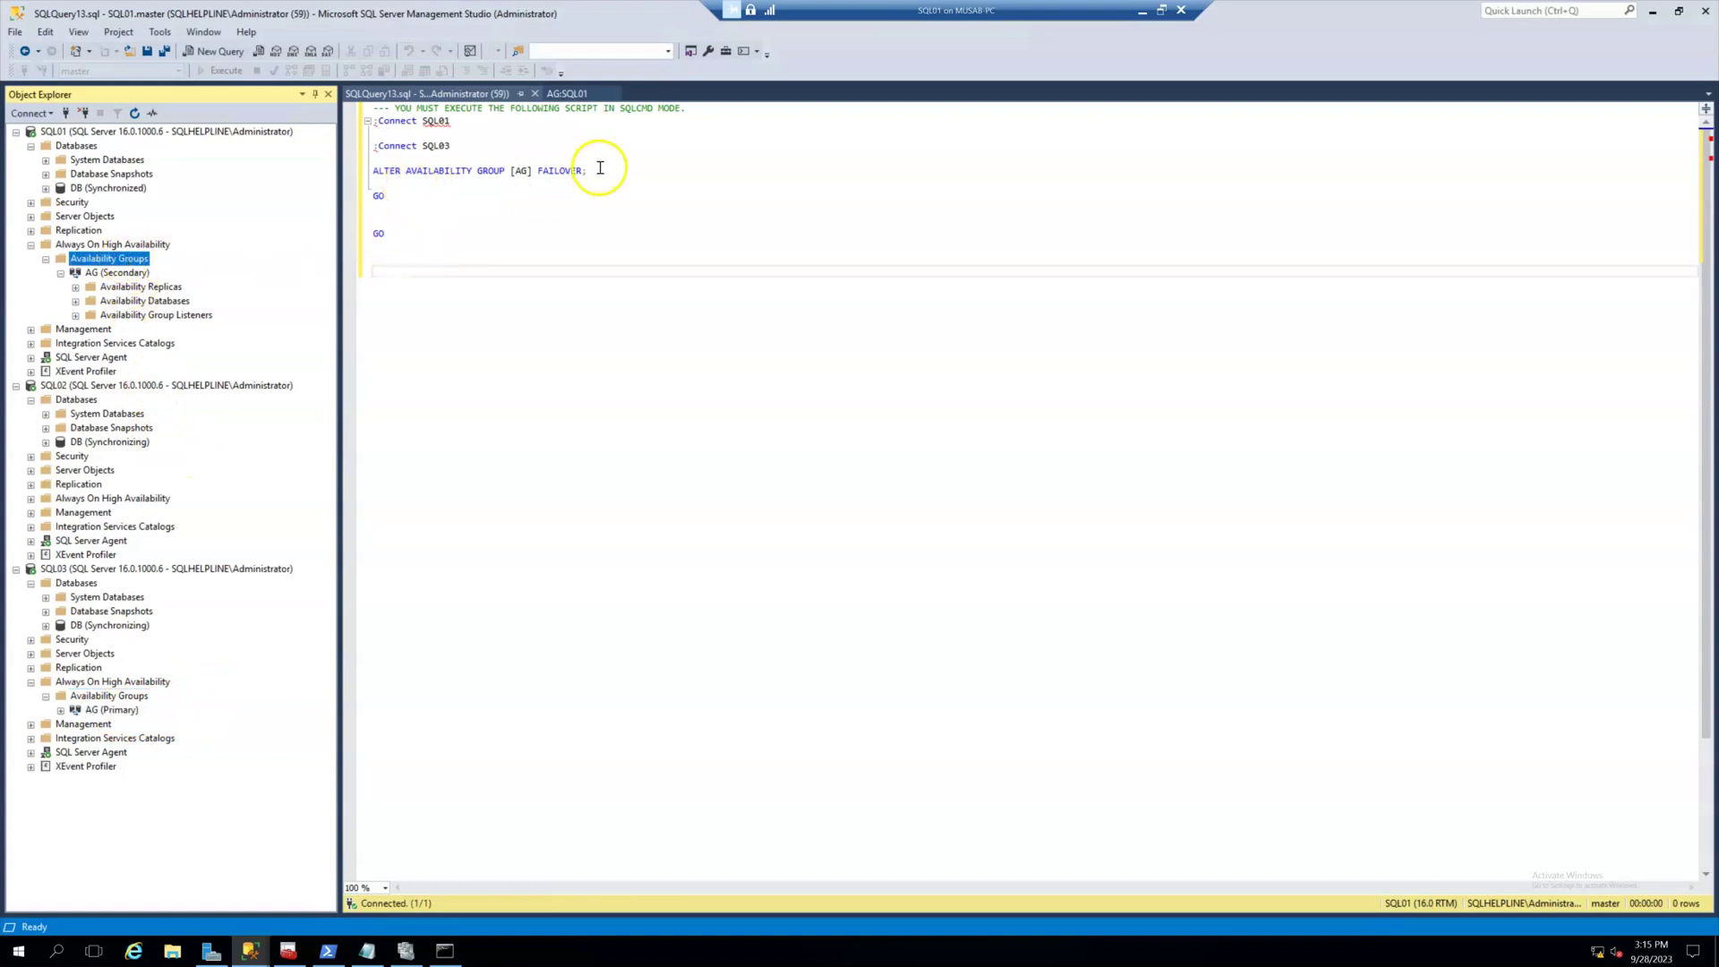
Copy the ALTER AVAILABILITY GROUP [AG] FAILOVER; statement from the generated script into a new query connected to SQL01.
{"action": "left_click_drag", "start_coordinate": [598, 170], "coordinate": [373, 170]}
{"action": "key", "text": "ctrl+c"}
{"action": "right_click", "coordinate": [125, 131]}
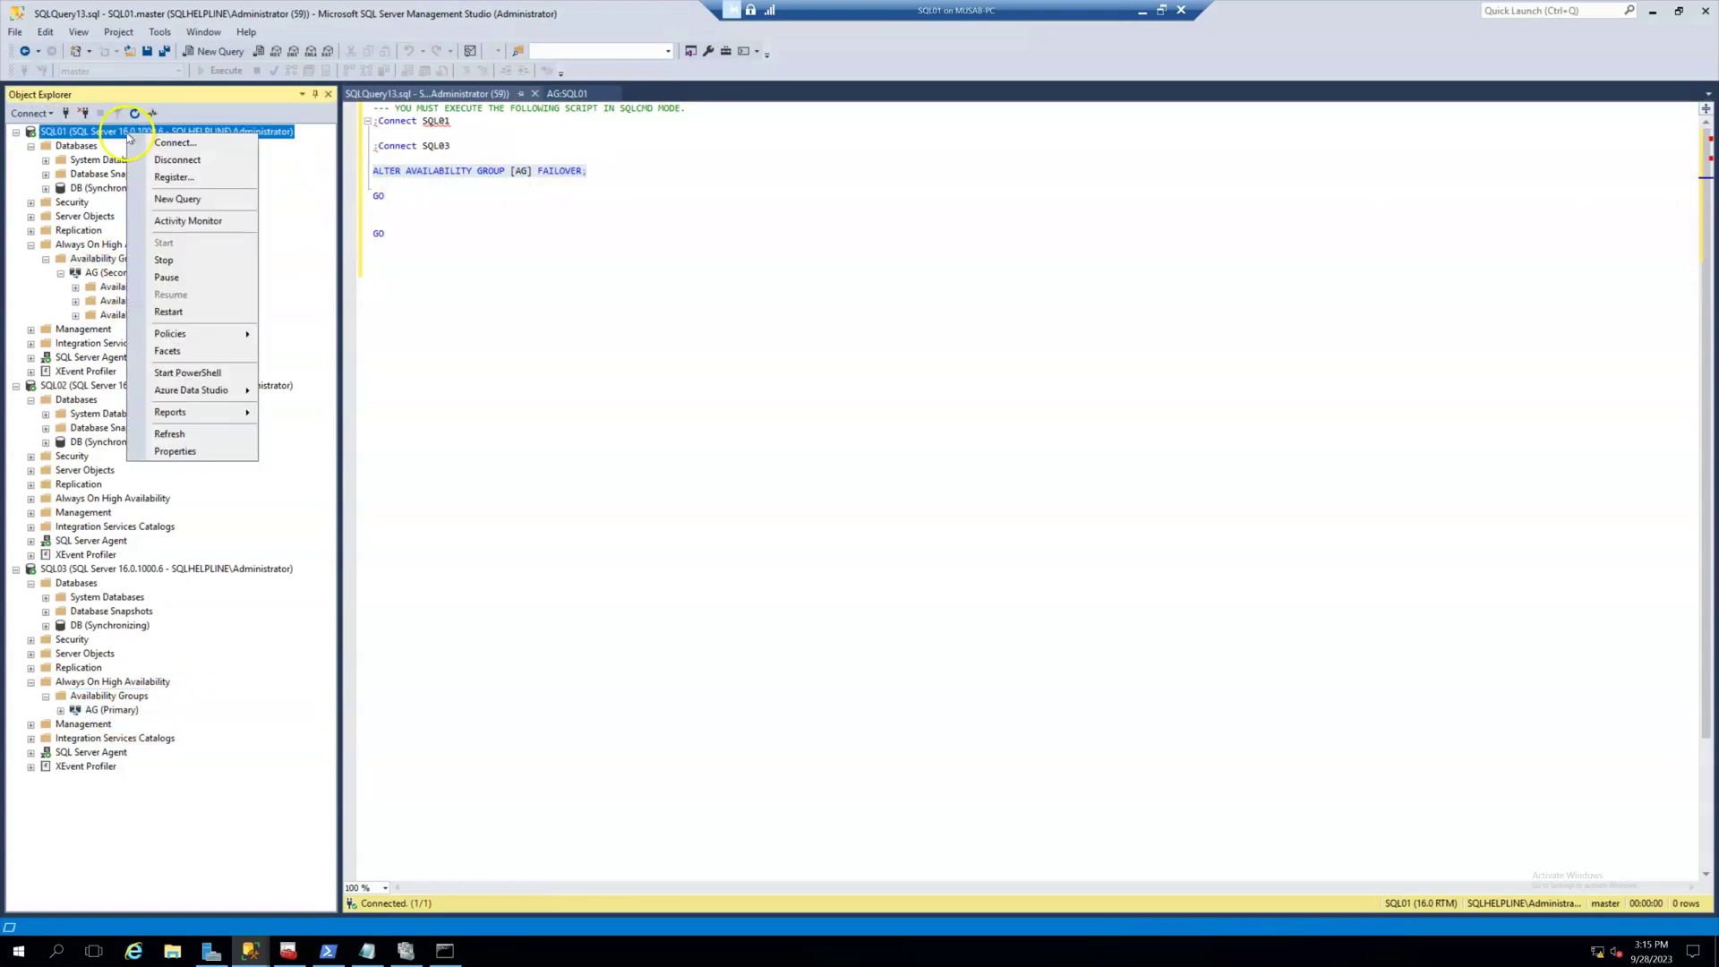
{"action": "left_click", "coordinate": [157, 197]}
{"action": "key", "text": "ctrl+v"}
Insert several blank lines above and below the pasted failover statement to set it apart in the query.
{"action": "key", "text": "Home"}
{"action": "key", "text": "Return"}
{"action": "key", "text": "Return"}
{"action": "key", "text": "Return"}
{"action": "key", "text": "Return"}
{"action": "key", "text": "Return"}
{"action": "key", "text": "Return"}
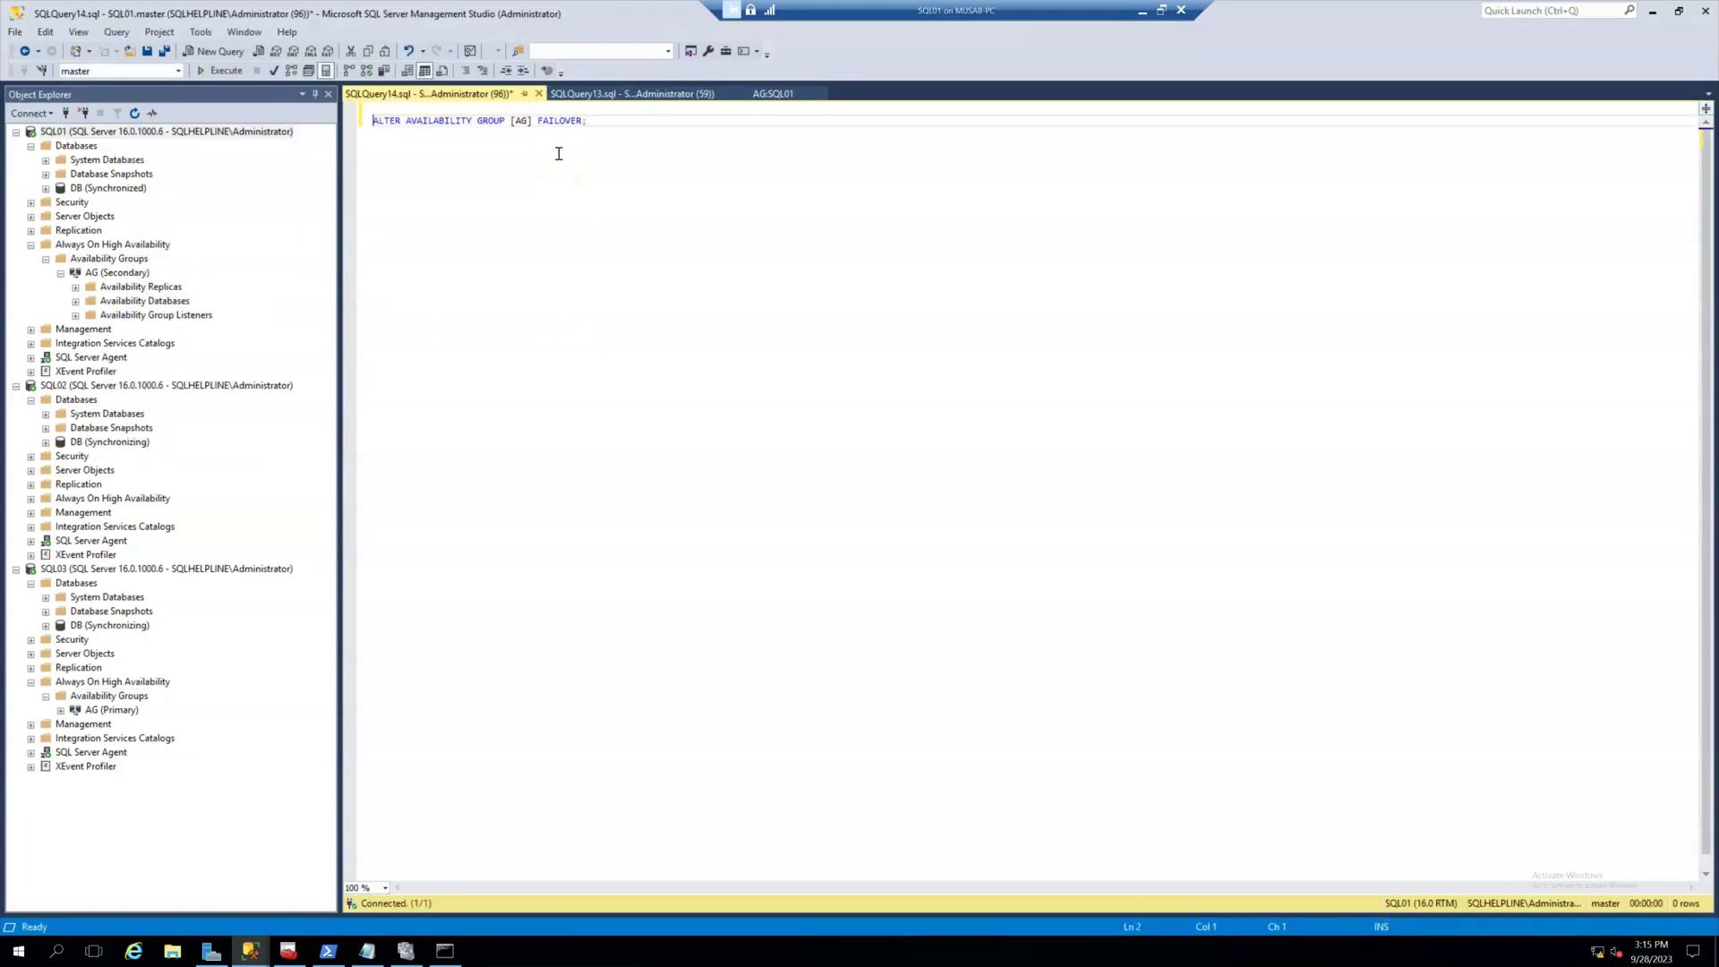
{"action": "key", "text": "End"}
{"action": "key", "text": "Return"}
{"action": "key", "text": "Return"}
{"action": "key", "text": "Return"}
{"action": "key", "text": "Return"}
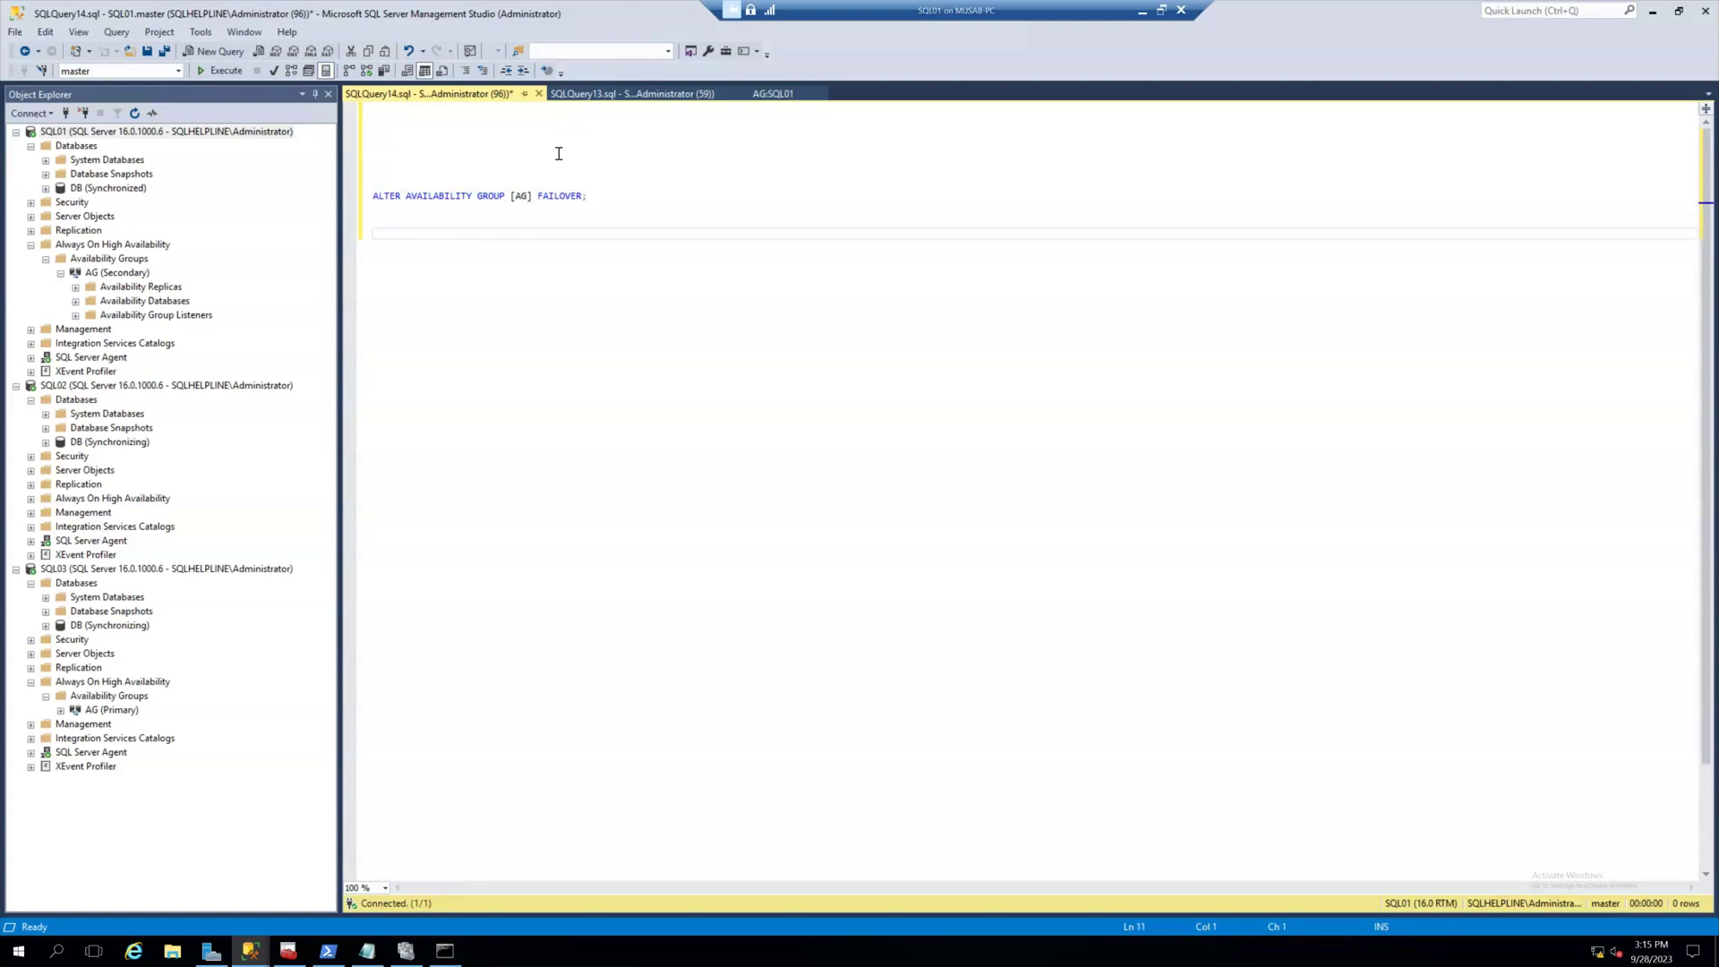
Refresh Availability Groups under SQL01, and execute only the ALTER AVAILABILITY GROUP [AG] FAILOVER; statement on SQL01 to fail AG back.
{"action": "left_click", "coordinate": [468, 169], "text": "shift"}
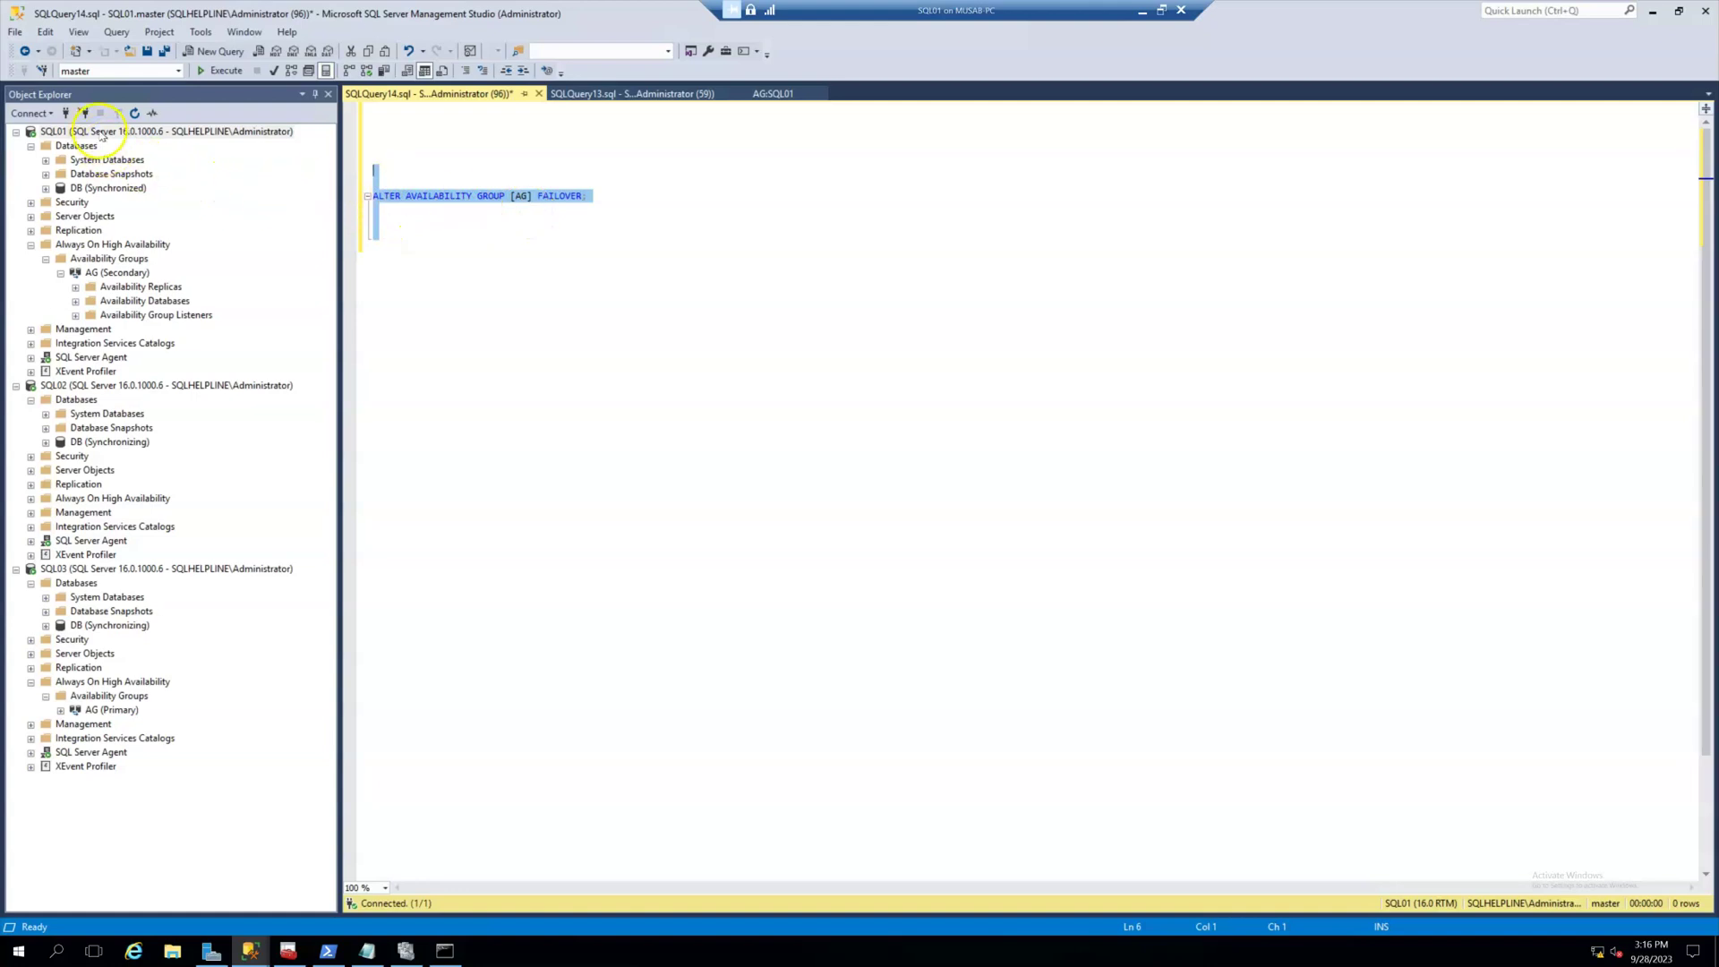
{"action": "left_click", "coordinate": [110, 257]}
{"action": "key", "text": "F5"}
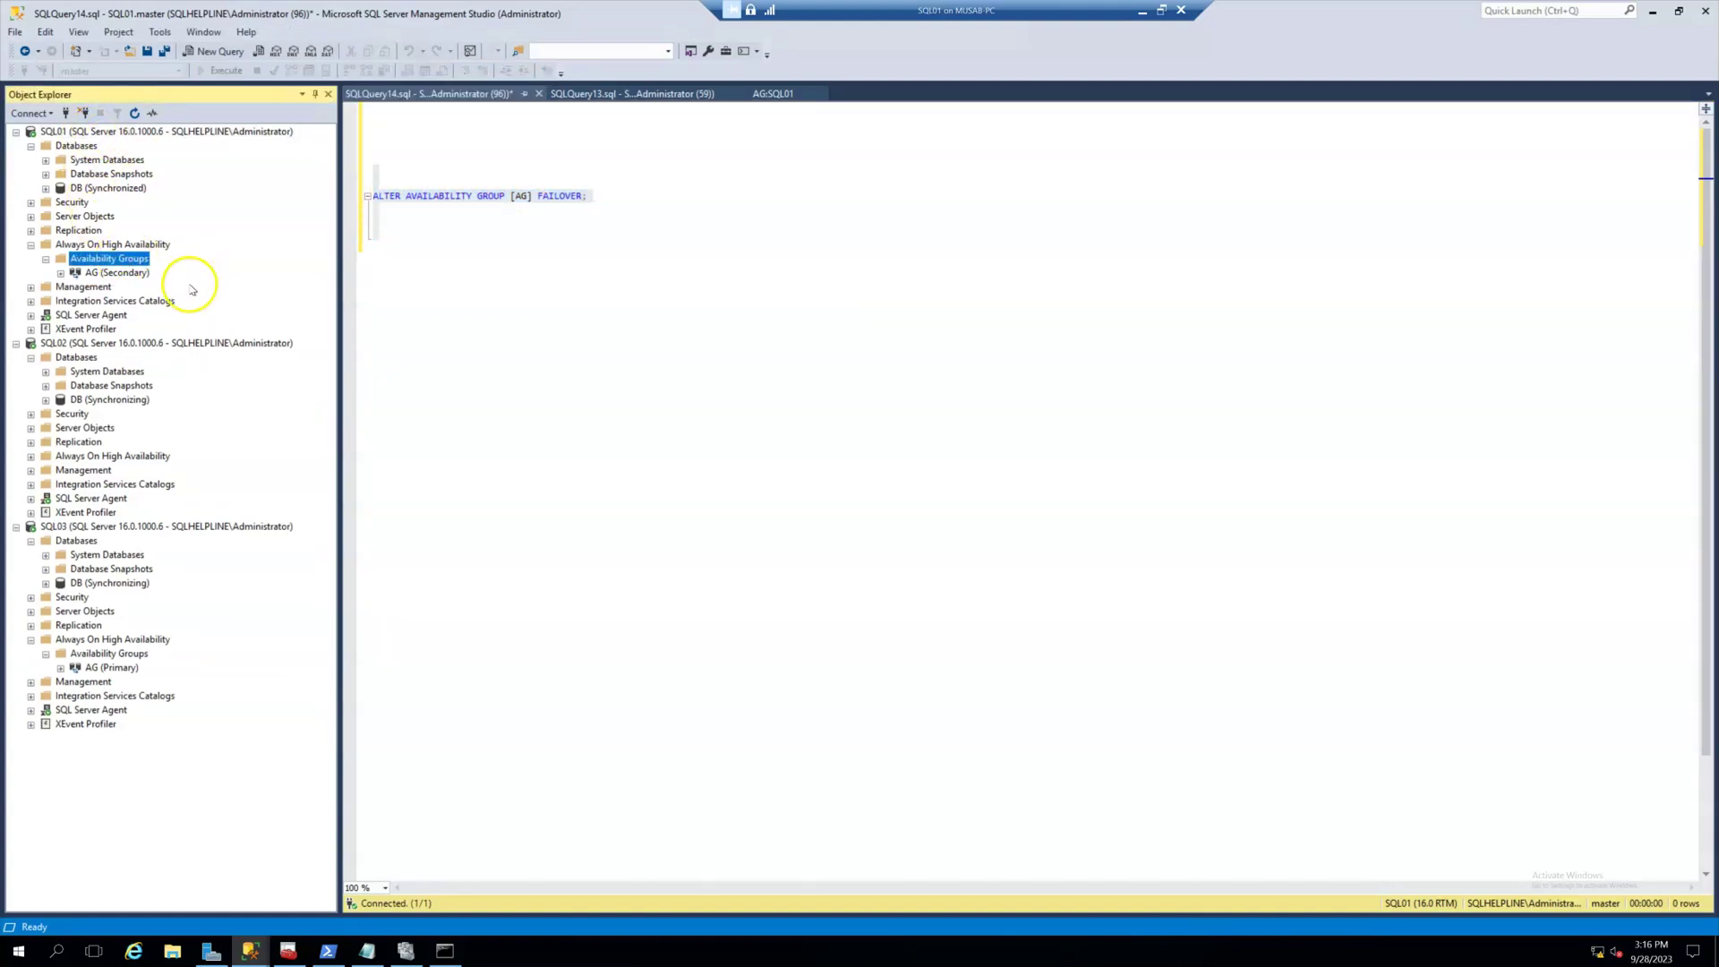
{"action": "left_click_drag", "start_coordinate": [403, 172], "coordinate": [376, 240]}
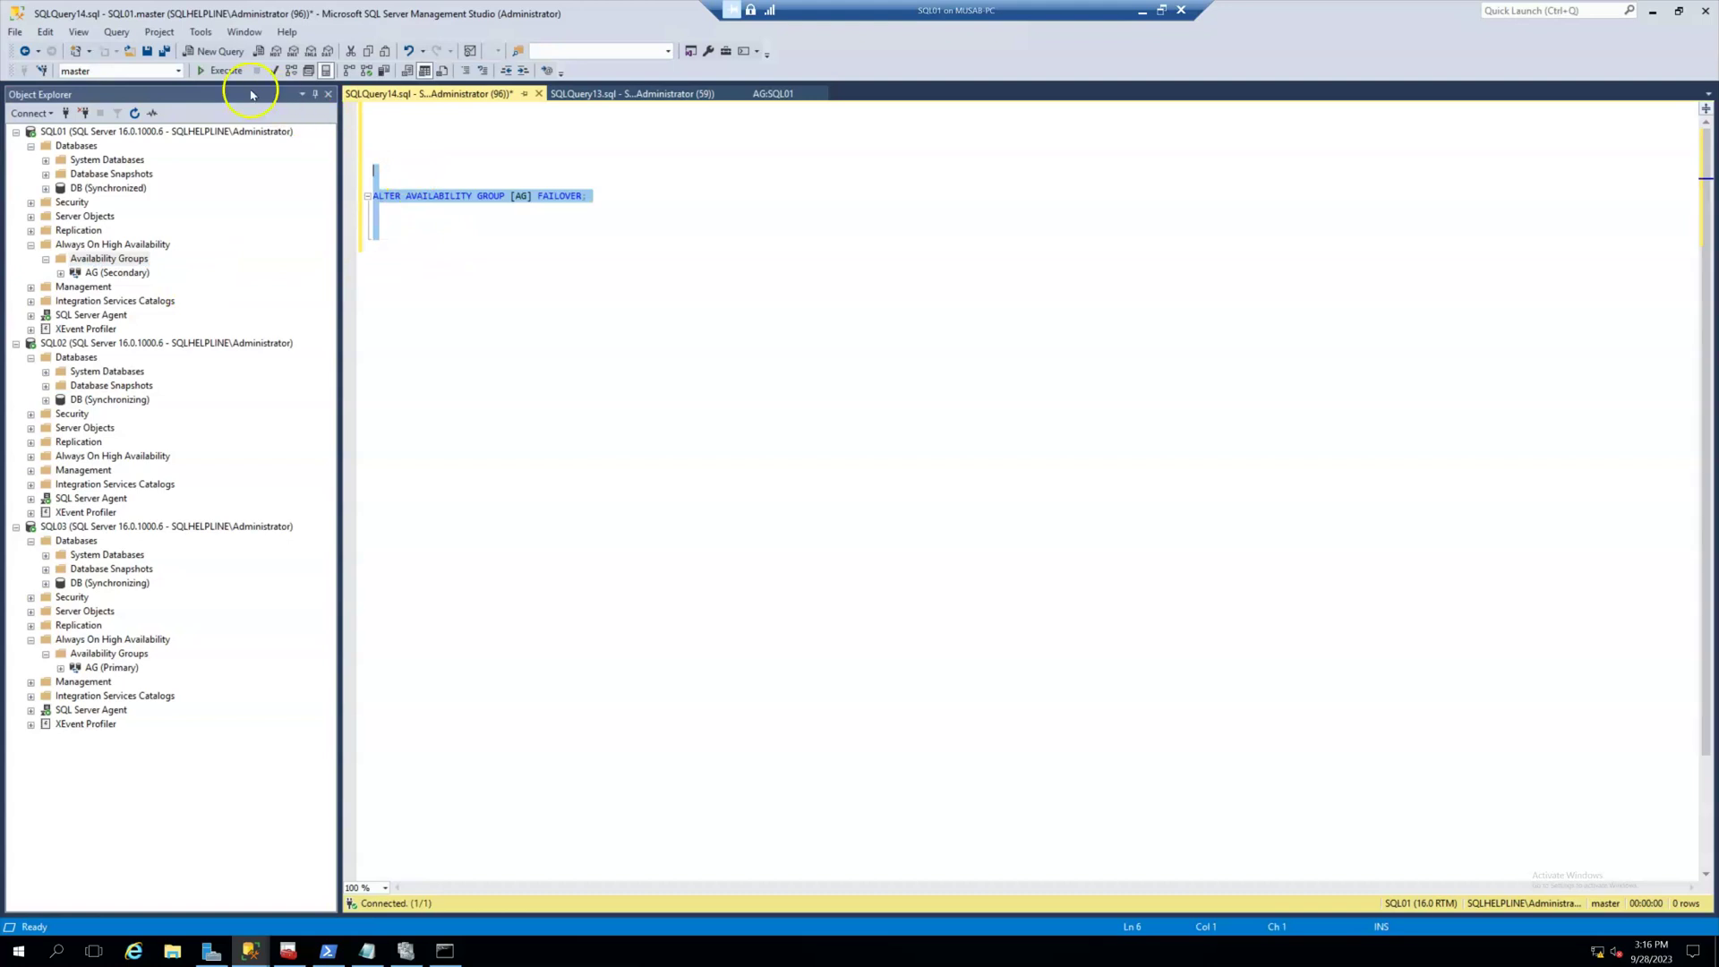
{"action": "left_click", "coordinate": [226, 70]}
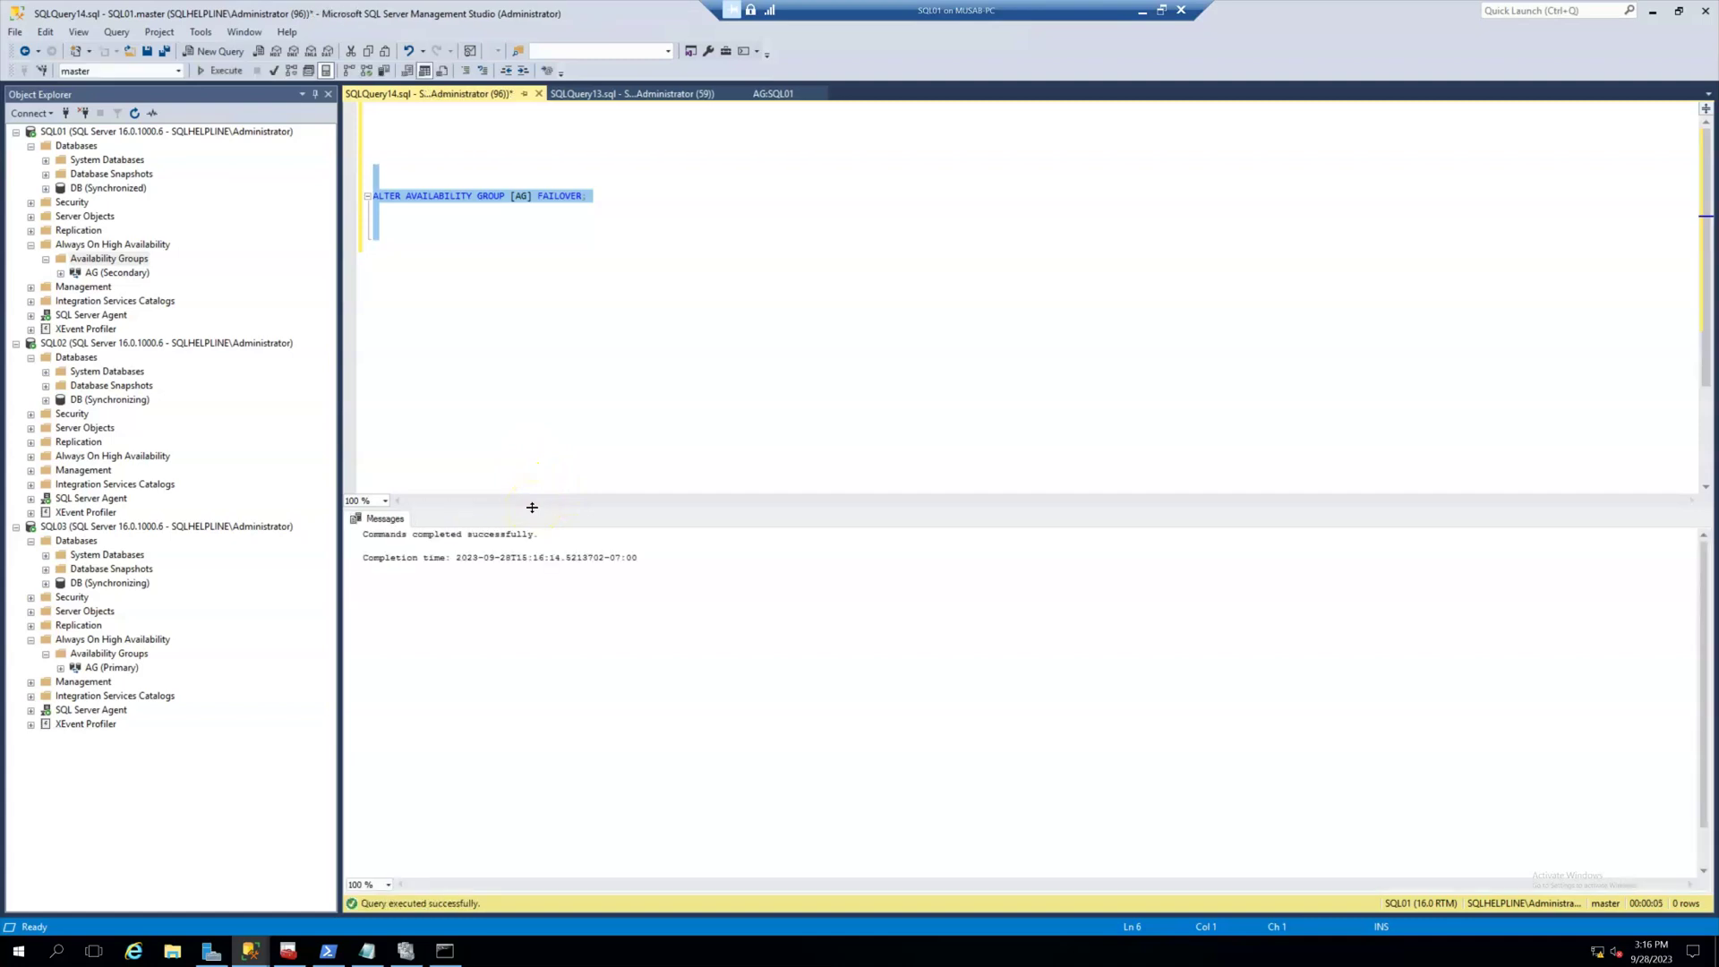
Refresh Availability Groups under SQL01 and SQL03 and Databases under SQL03 to check AG's roles and the DB database's state.
{"action": "left_click", "coordinate": [135, 258]}
{"action": "key", "text": "F5"}
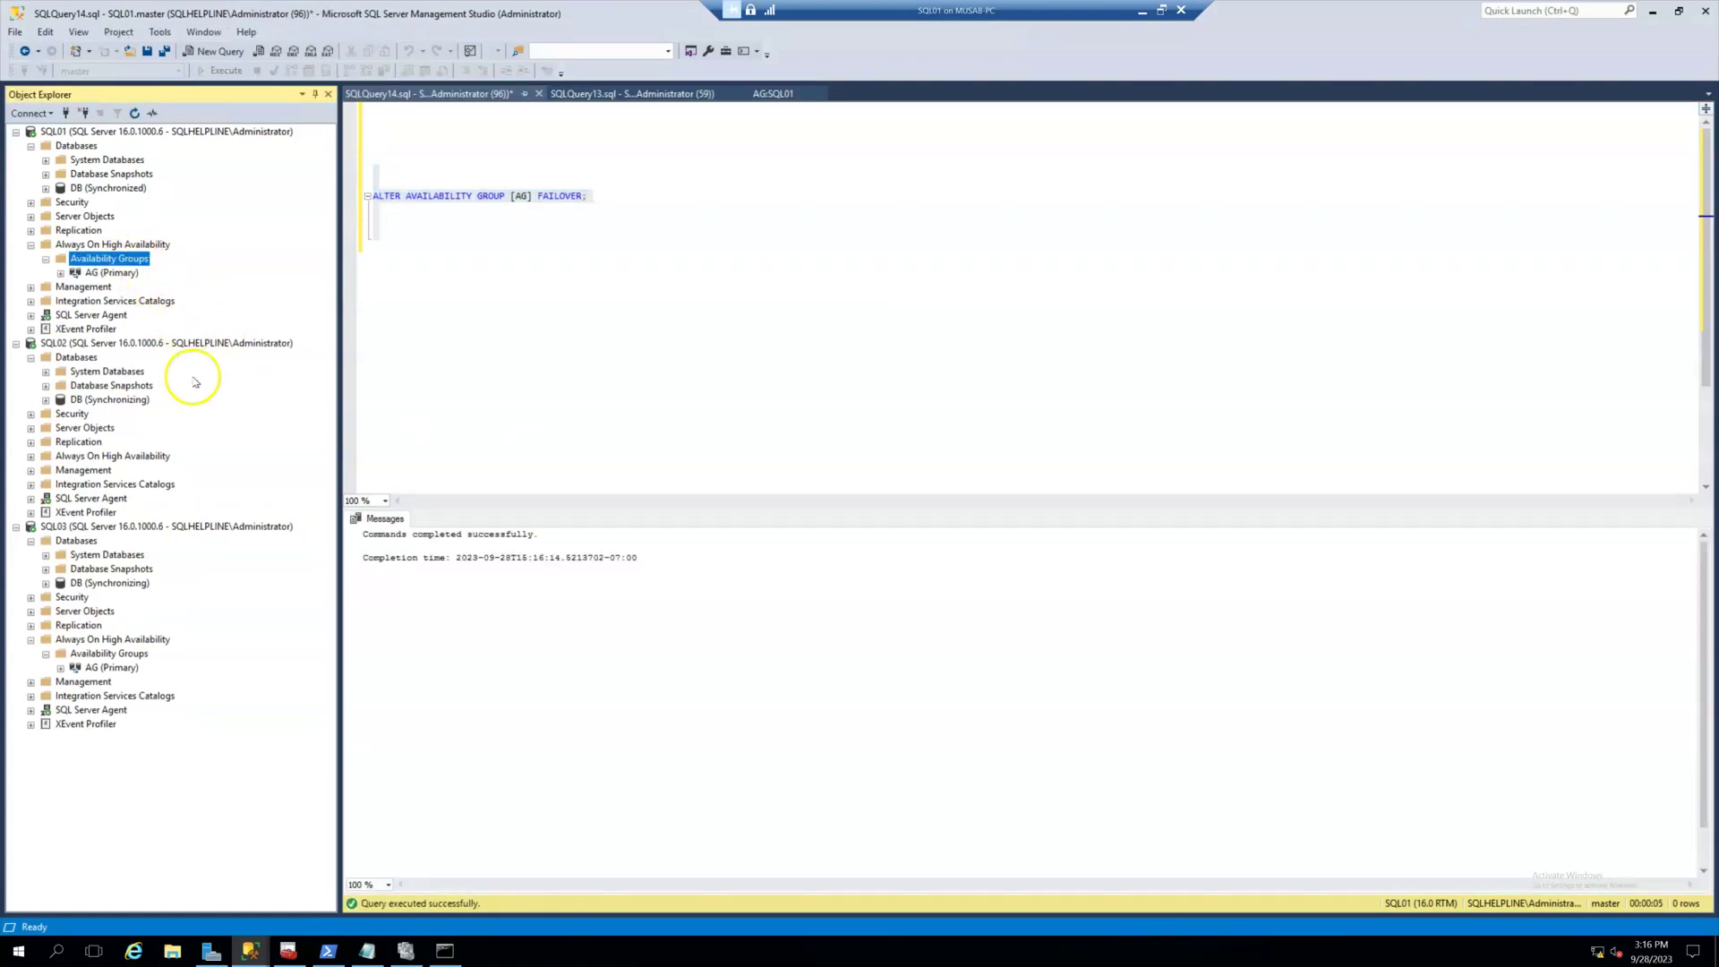
{"action": "left_click", "coordinate": [125, 653]}
{"action": "key", "text": "F5"}
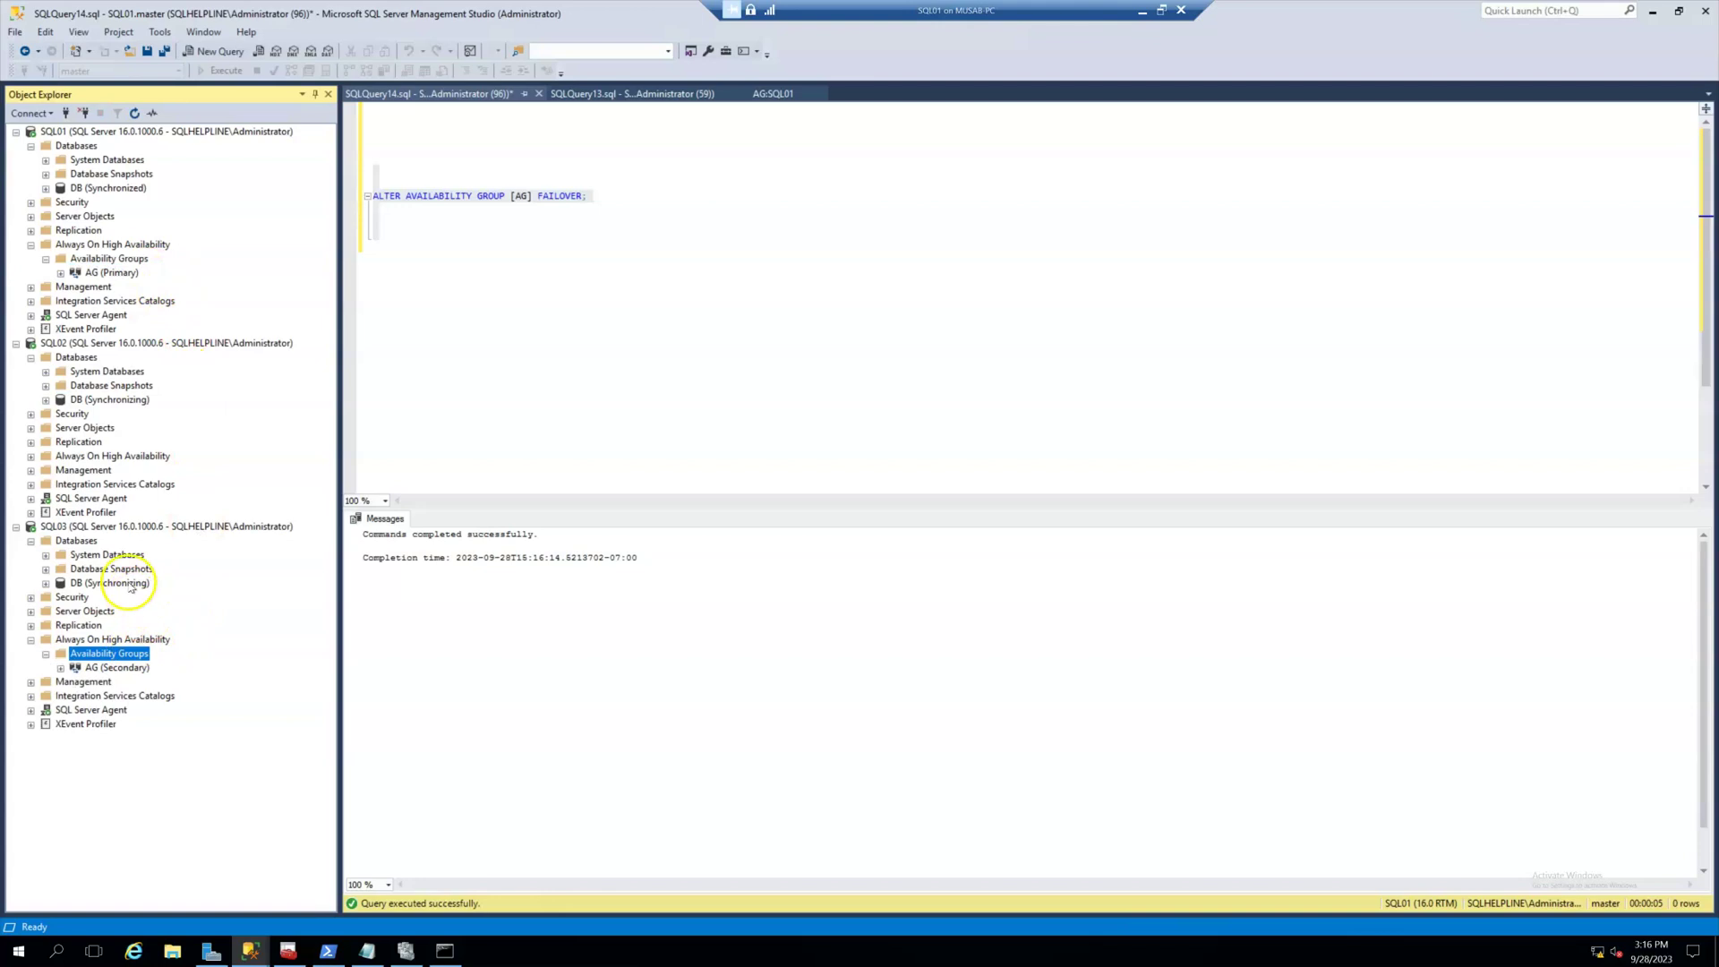
{"action": "left_click", "coordinate": [88, 541]}
{"action": "key", "text": "F5"}
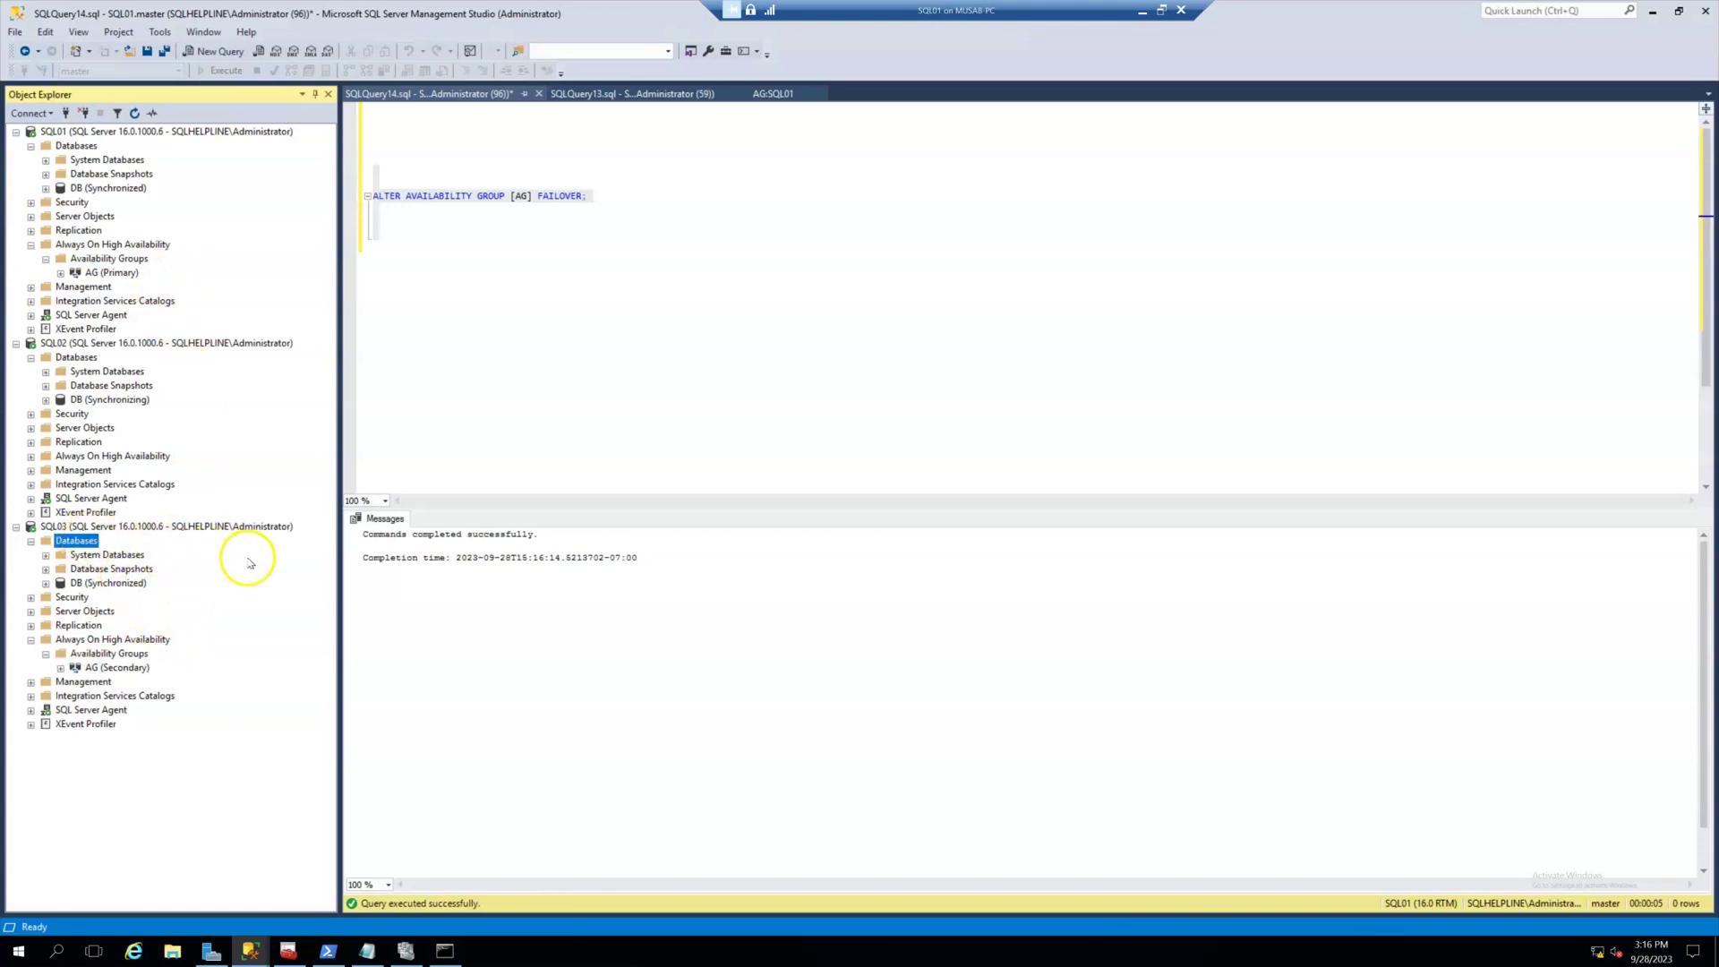